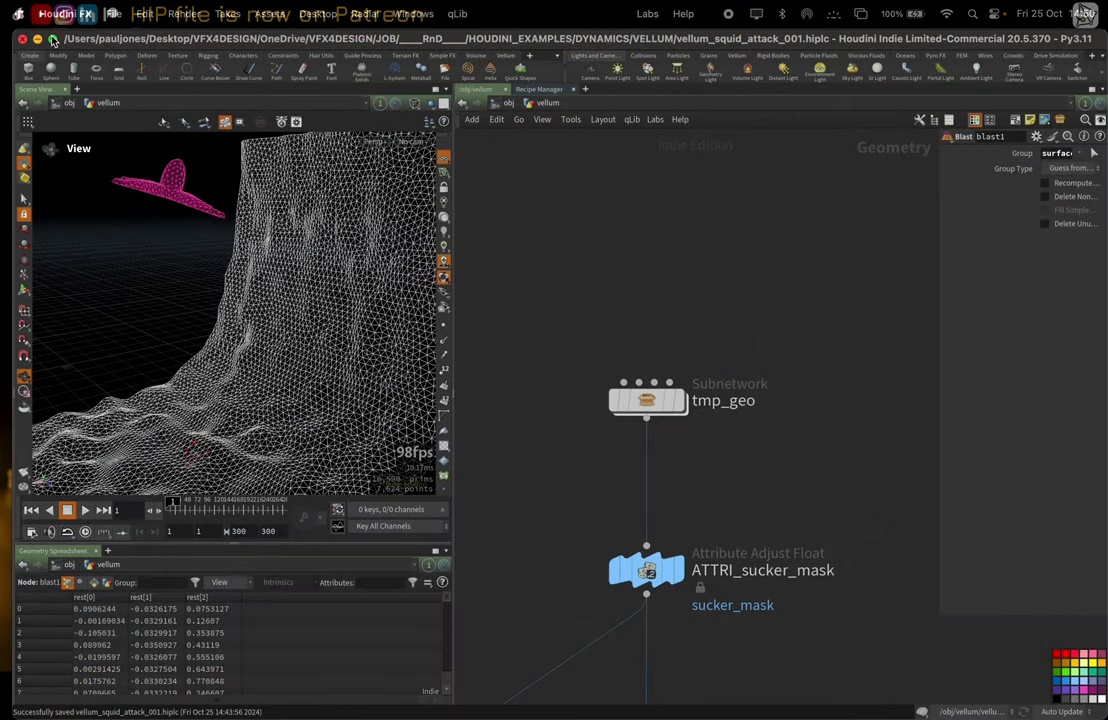
Step: Switch to Logi Options+ to review the mouse's button shortcut assignments, and return to Houdini
mouse_move(341, 713)
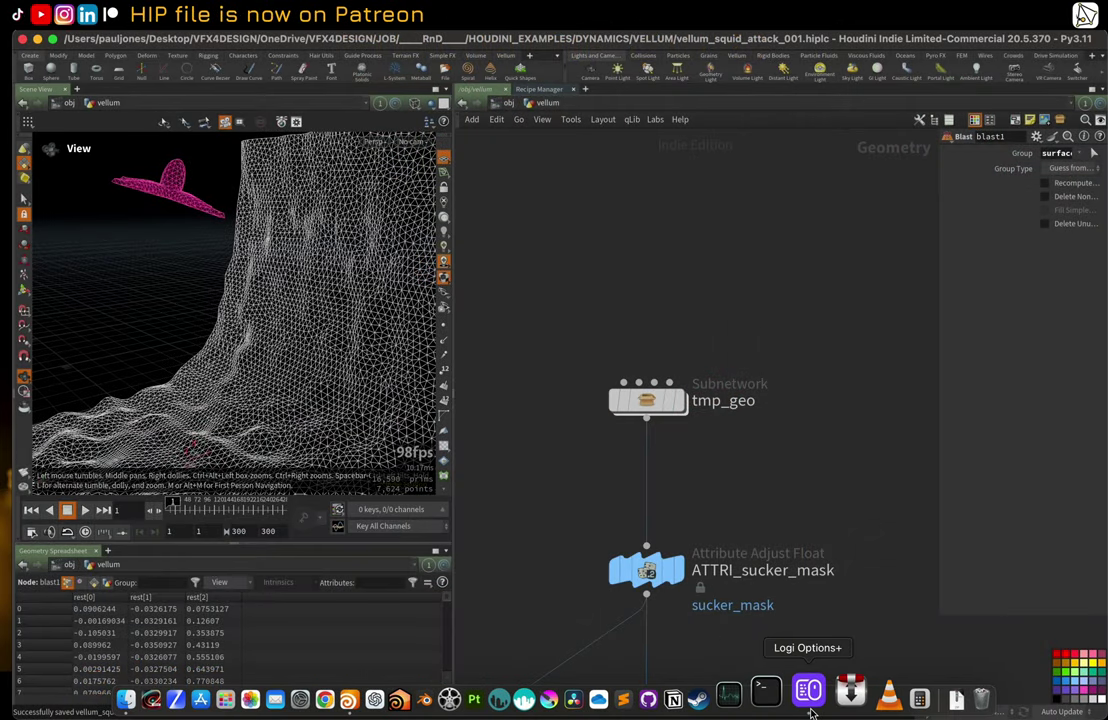
click(811, 711)
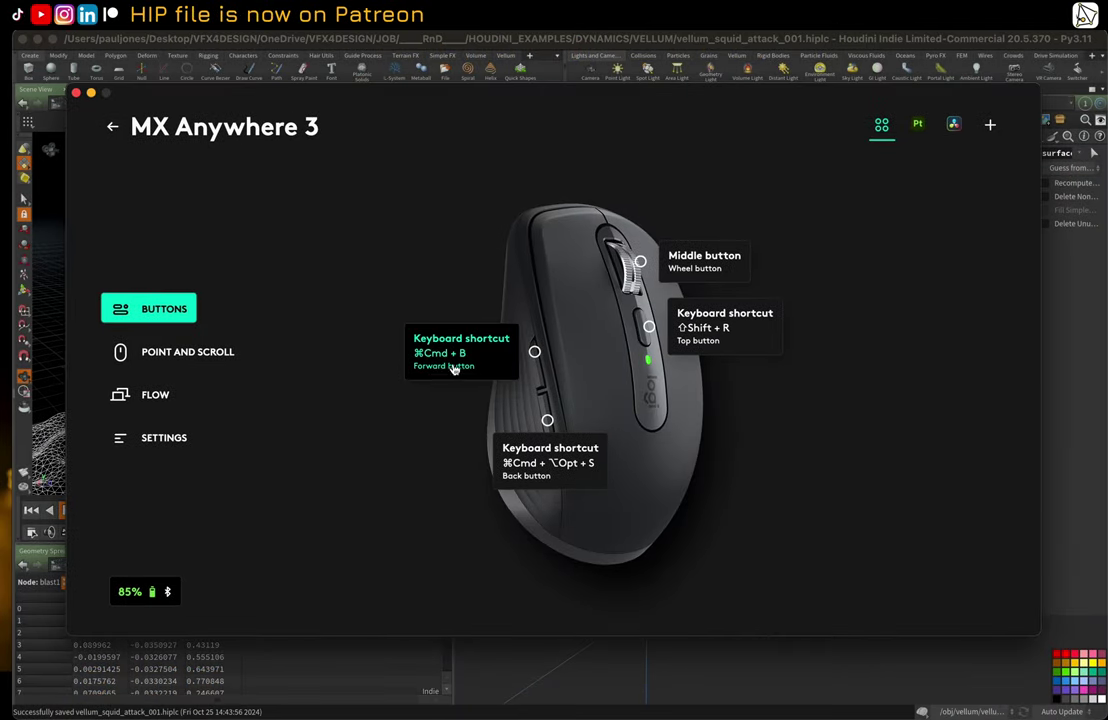
click(415, 47)
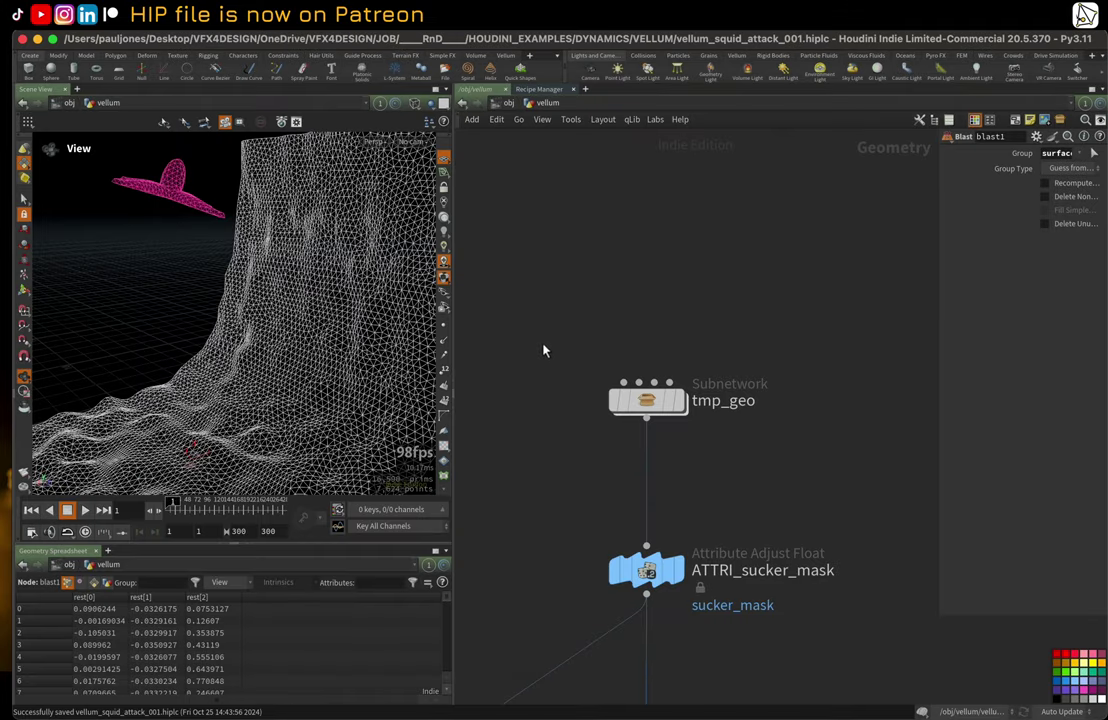
Step: Toggle the network editor between its maximized view and the normal split layout twice
key(ctrl+b)
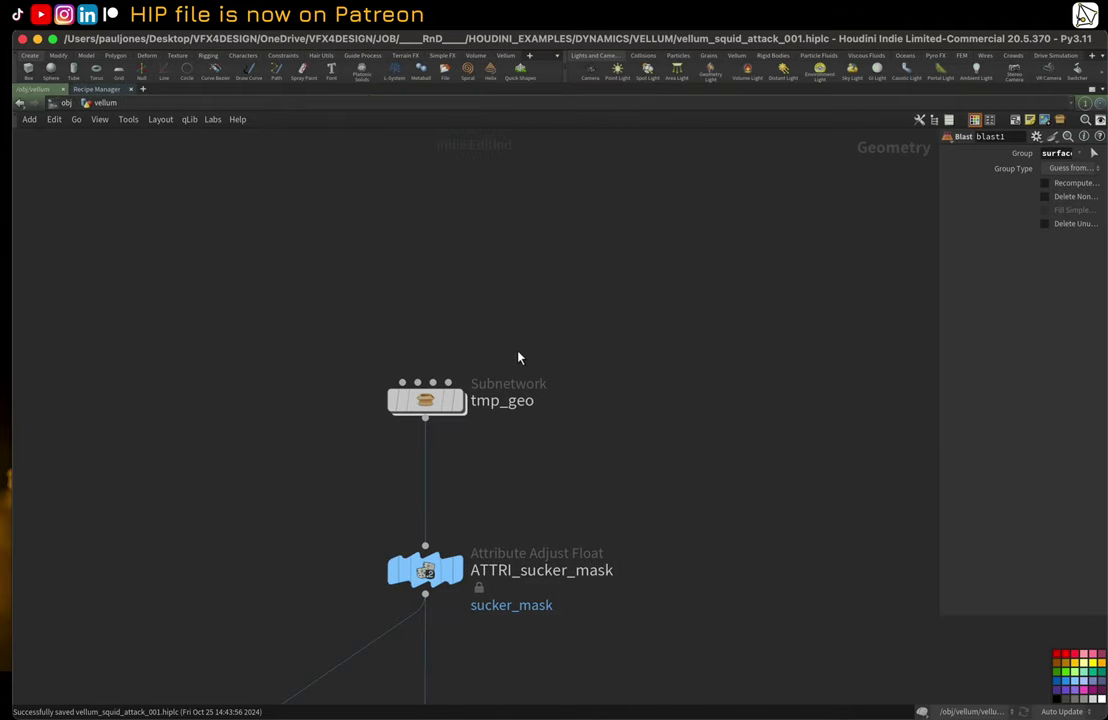
key(ctrl+b)
key(ctrl+b)
key(ctrl+b)
Step: Reopen Logi Options+ to check the mouse shortcut assignments, and close its window
mouse_move(581, 717)
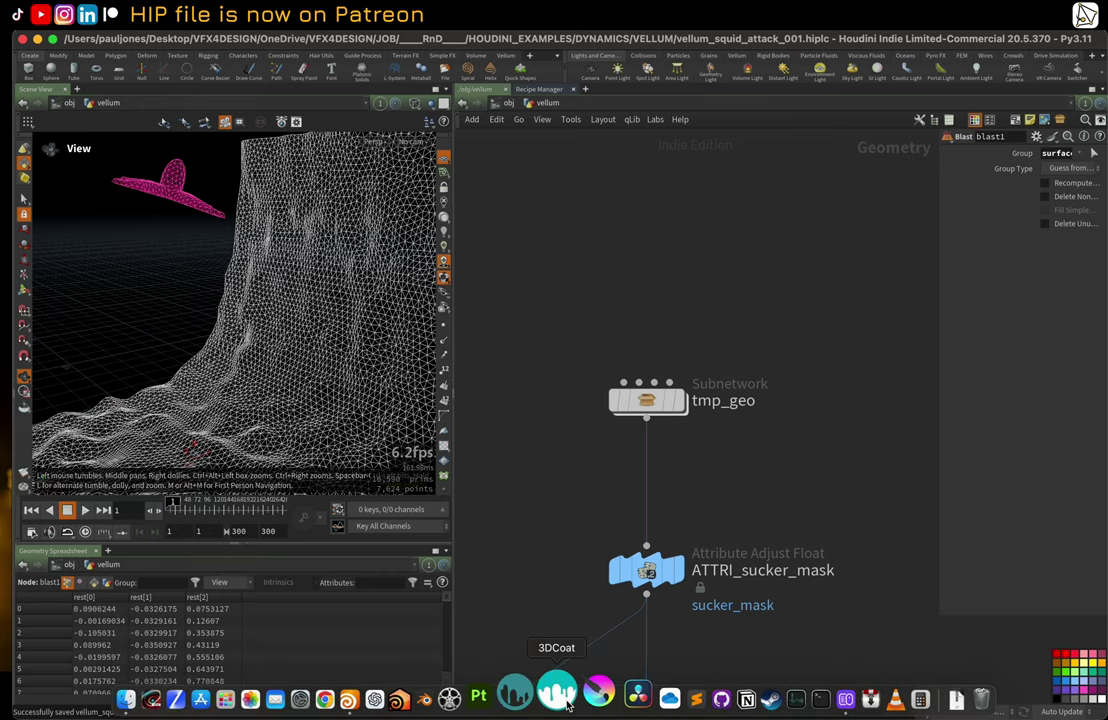
click(920, 699)
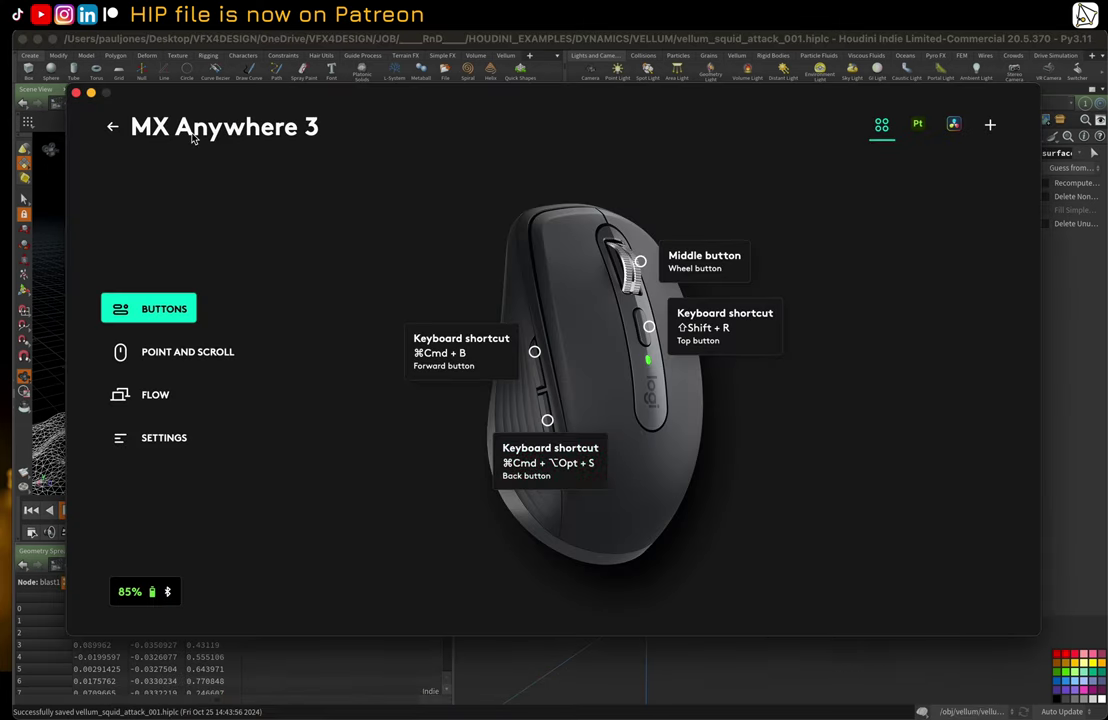
click(77, 93)
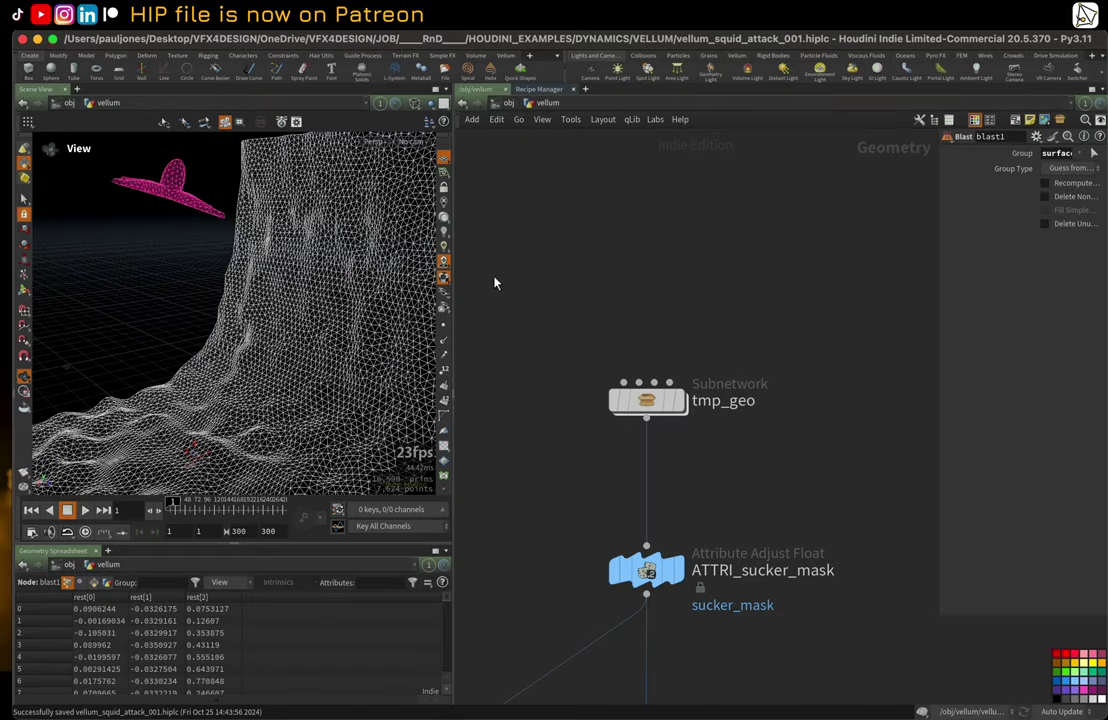
Step: Hide the Houdini shelves and pane bars, and make the window full screen
key(ctrl+shift+h)
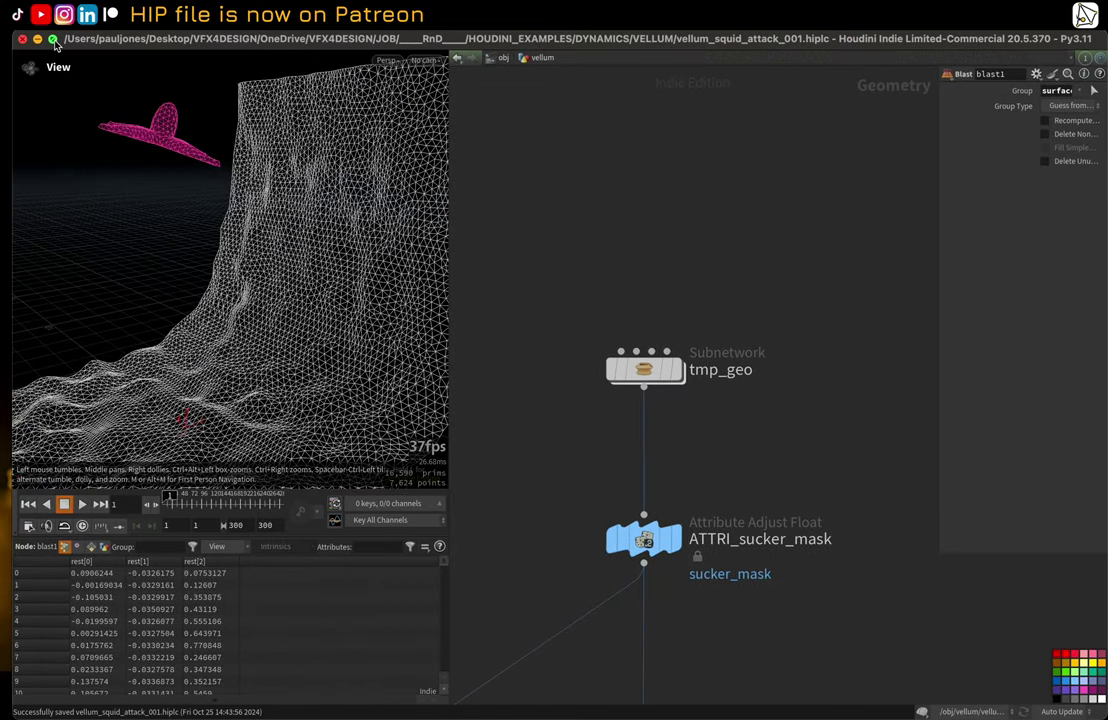
click(53, 39)
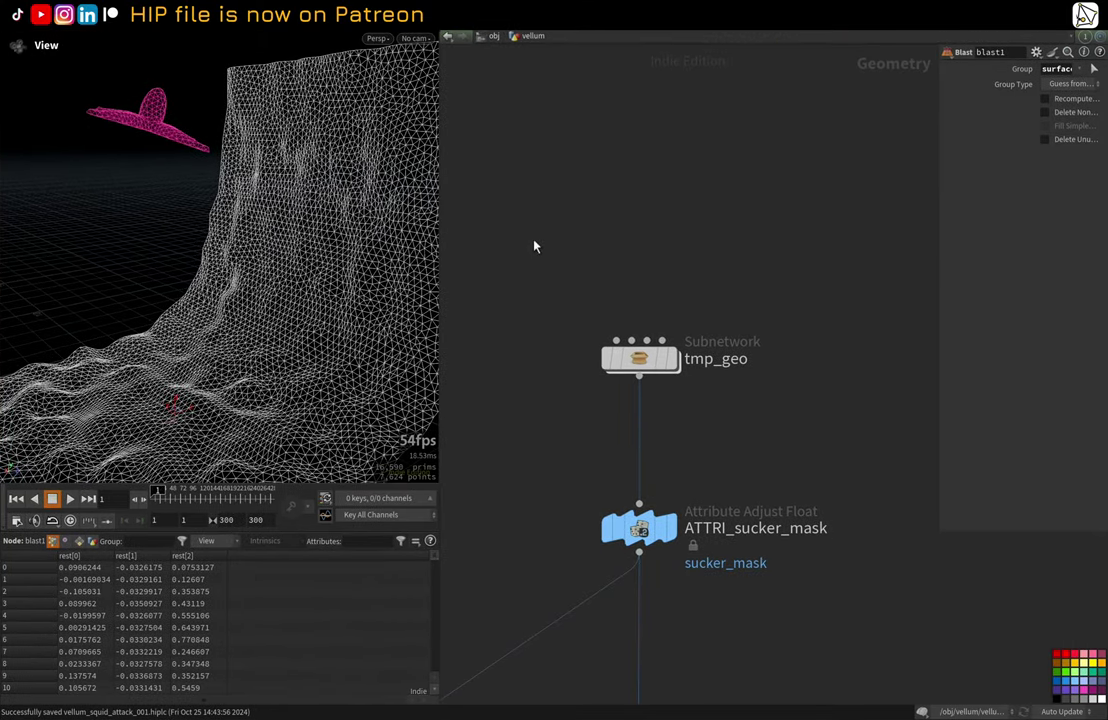
Step: Maximize and restore the network editor once, and bring the hidden shelves and pane bars back
key(ctrl+b)
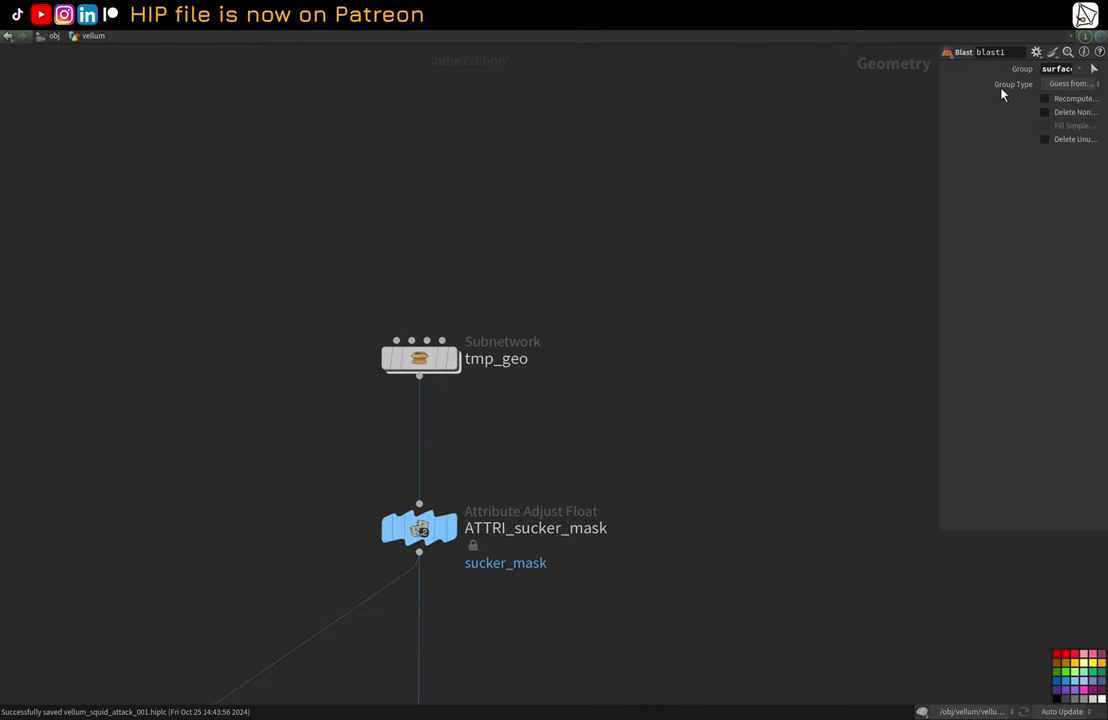
key(ctrl+b)
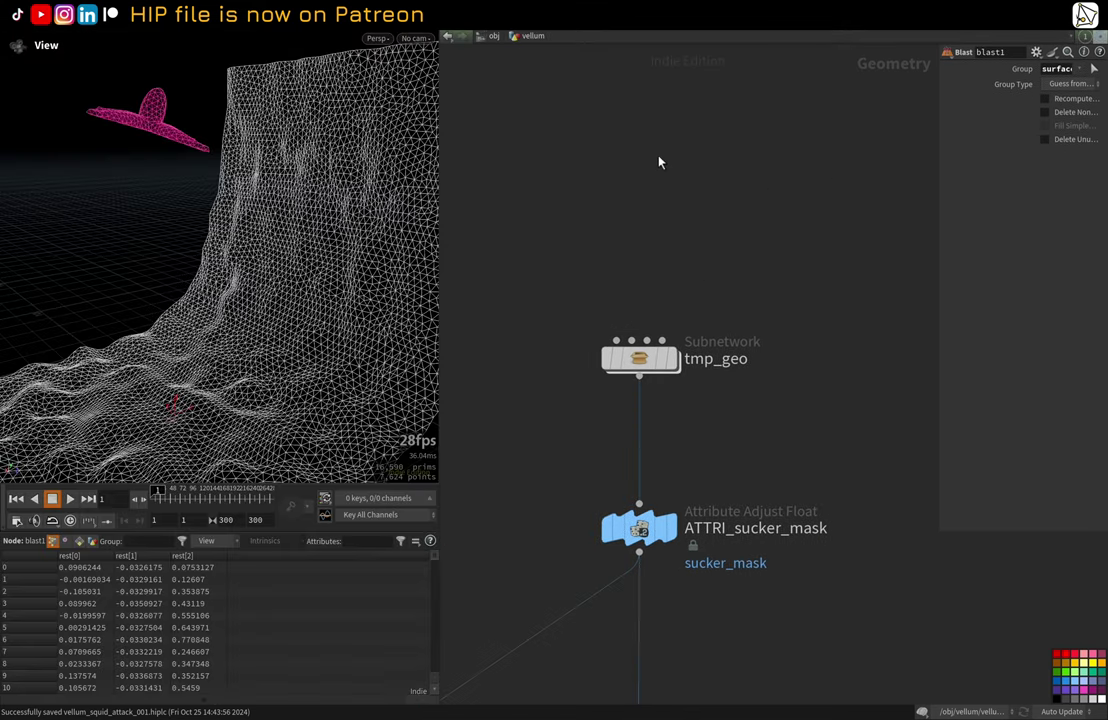
key(ctrl+backslash)
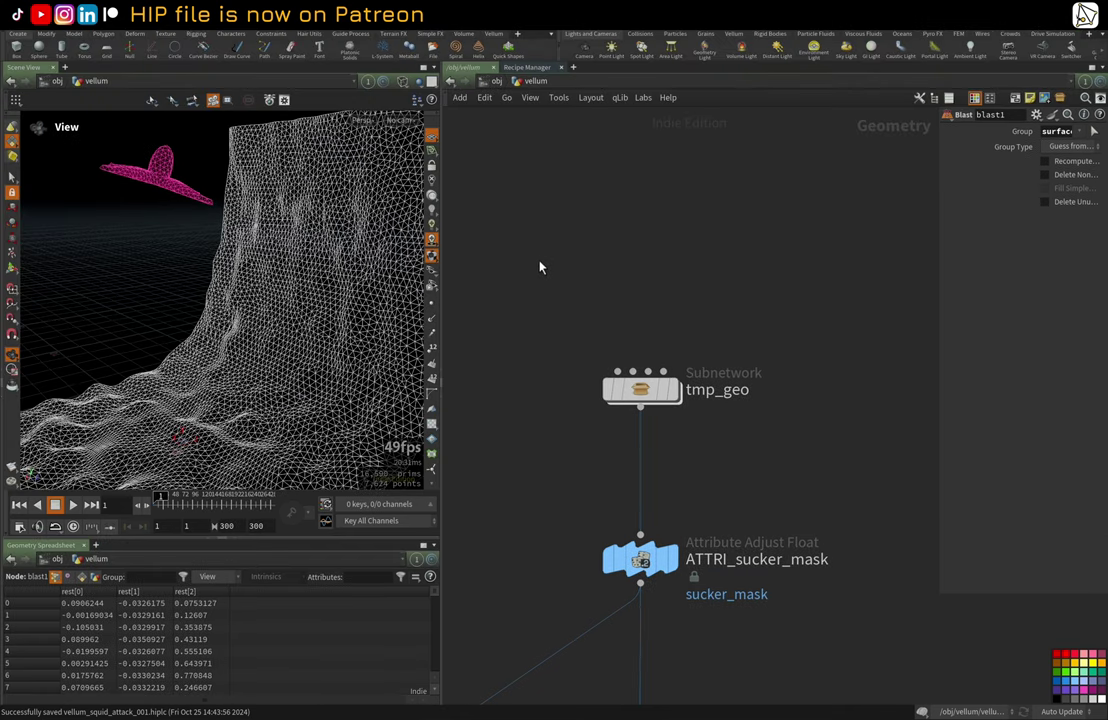
Step: Display the tmp_geo subnetwork, framing its squid geometry in the viewport with smooth shading instead of wireframe
mouse_move(601, 257)
middle_down()
mouse_move(581, 260)
mouse_move(602, 282)
middle_up()
click(677, 414)
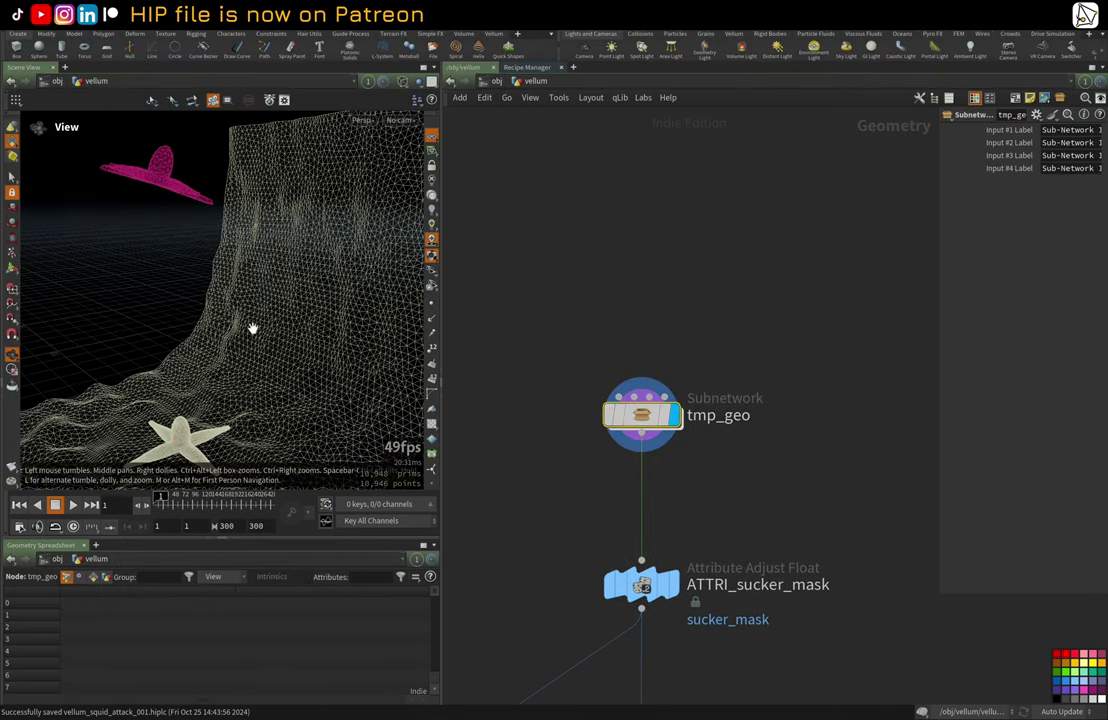
mouse_move(675, 430)
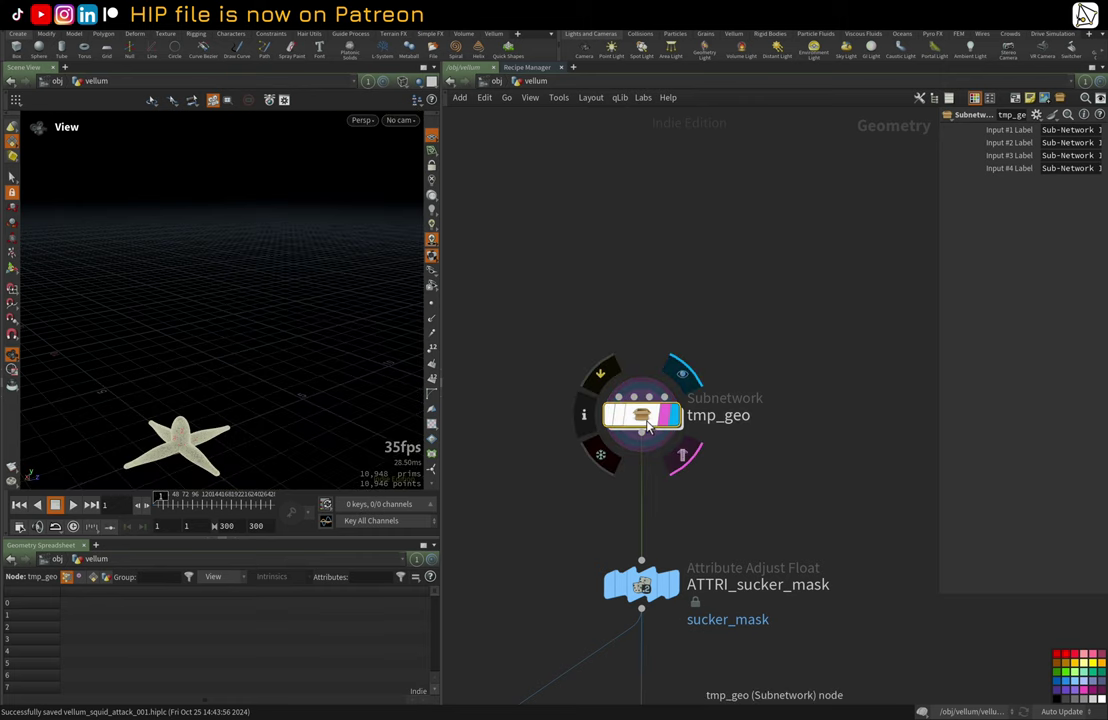
key(g)
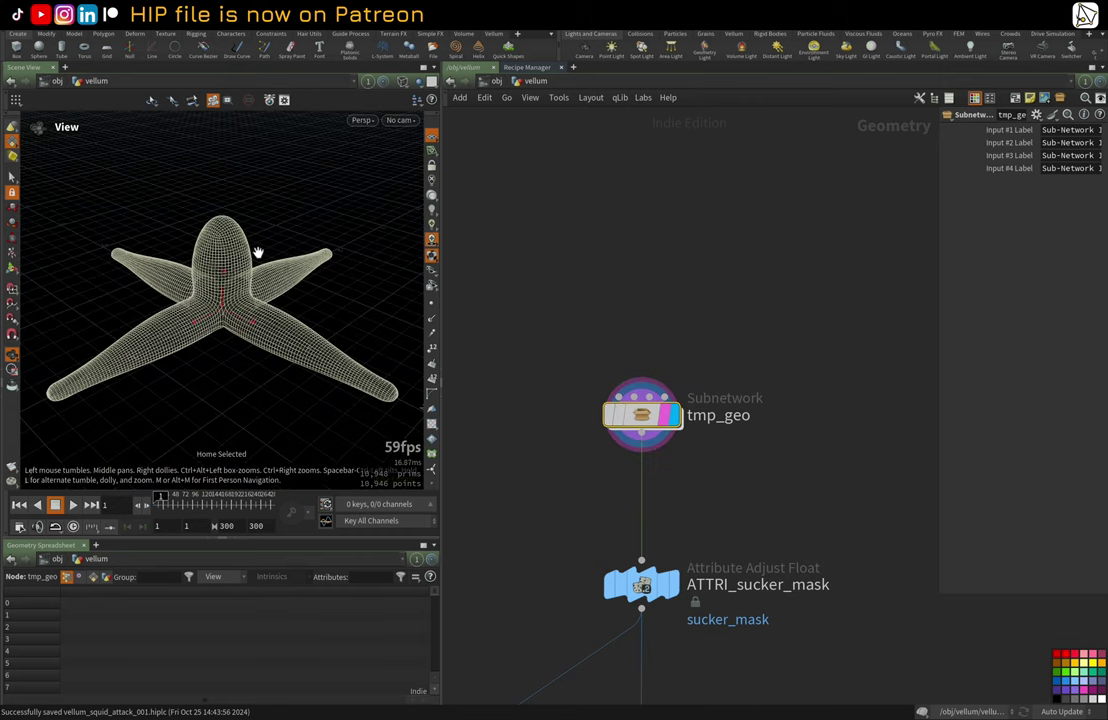
key(w)
Step: Hide the shelves and pane bars, and inspect the four-armed squid model from several angles
key(ctrl+shift+b)
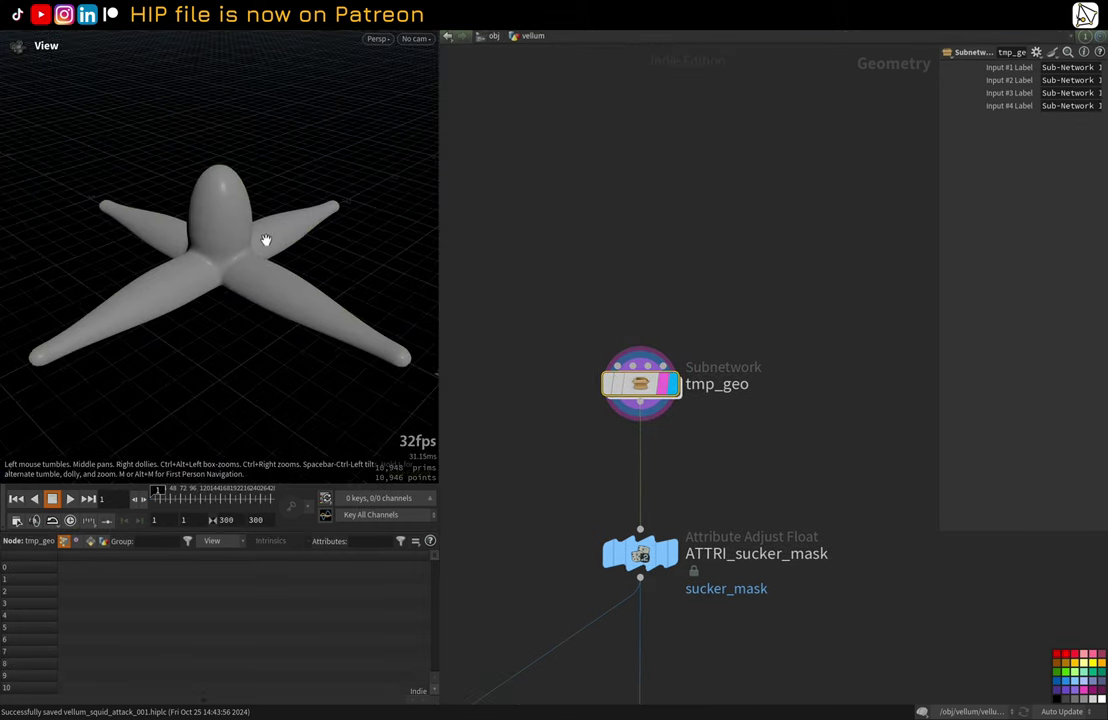
drag(245, 237, 278, 257)
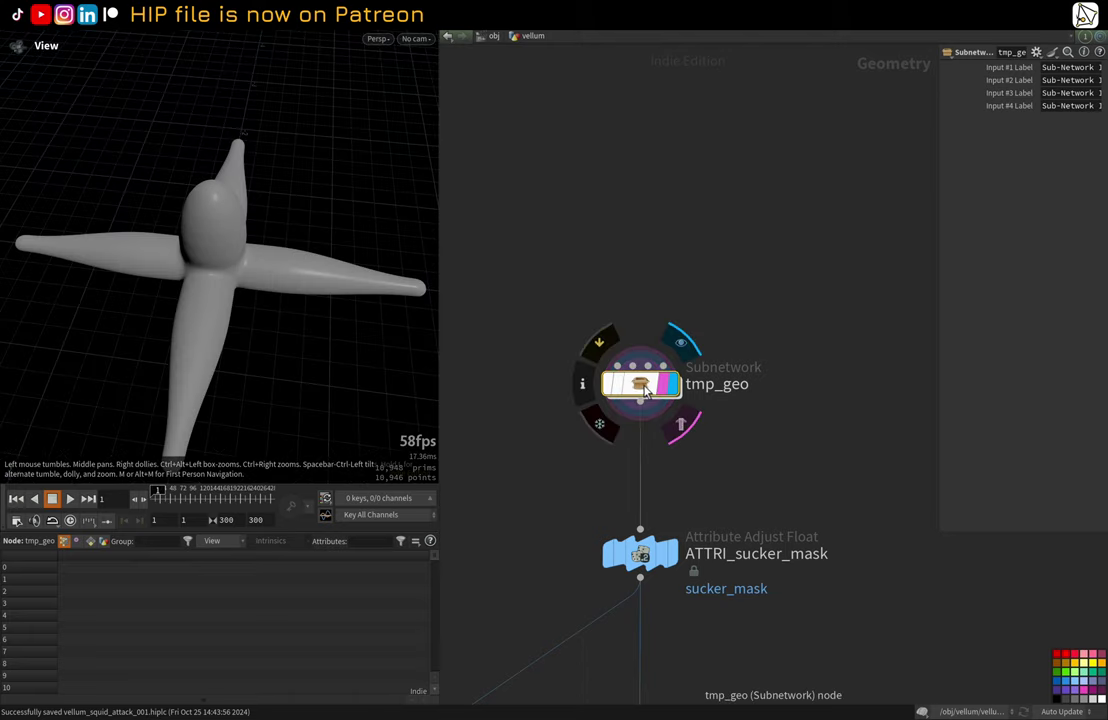
mouse_move(284, 339)
mouse_down()
mouse_move(284, 183)
mouse_move(286, 340)
mouse_up()
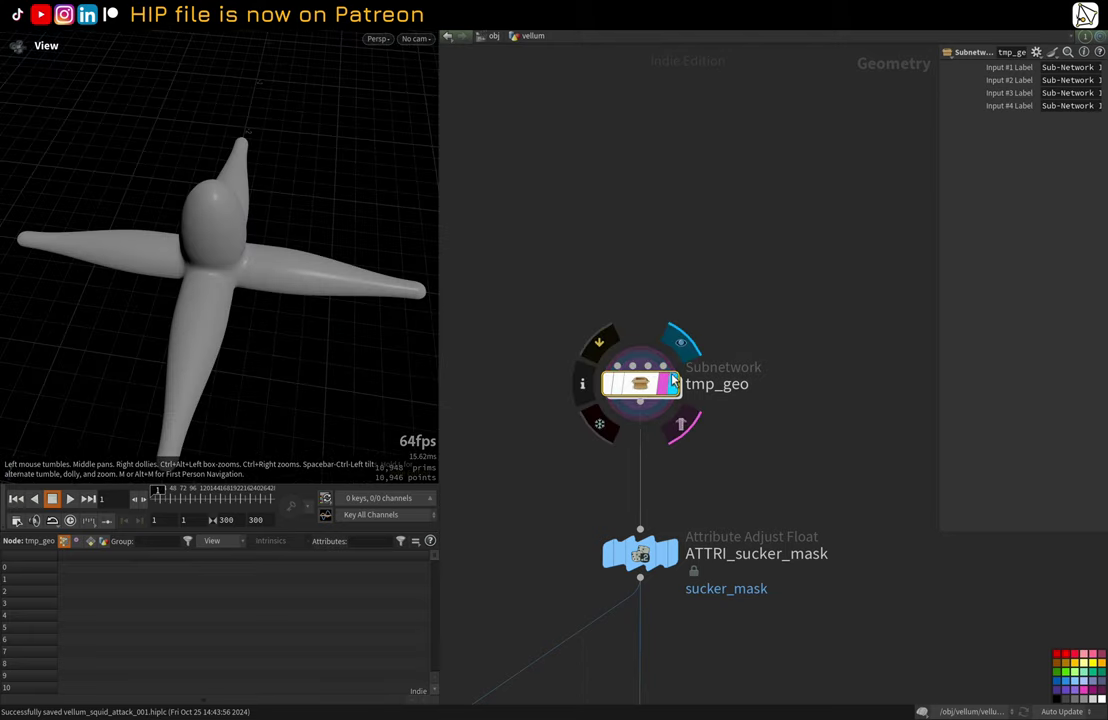
drag(297, 242, 175, 286)
scroll(557, 303, down, 1)
middle_drag(599, 355, 621, 286)
scroll(621, 286, up, 1)
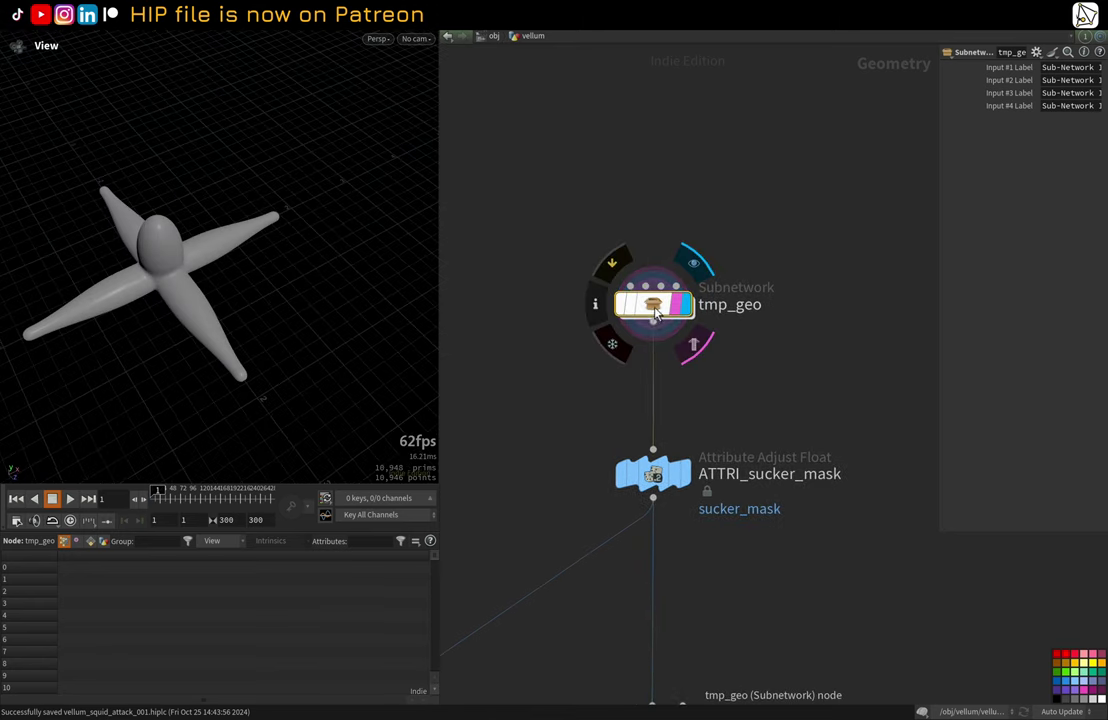
Step: Enter the tmp_geo subnetwork and display its line1 node to examine the starting line
double_click(652, 316)
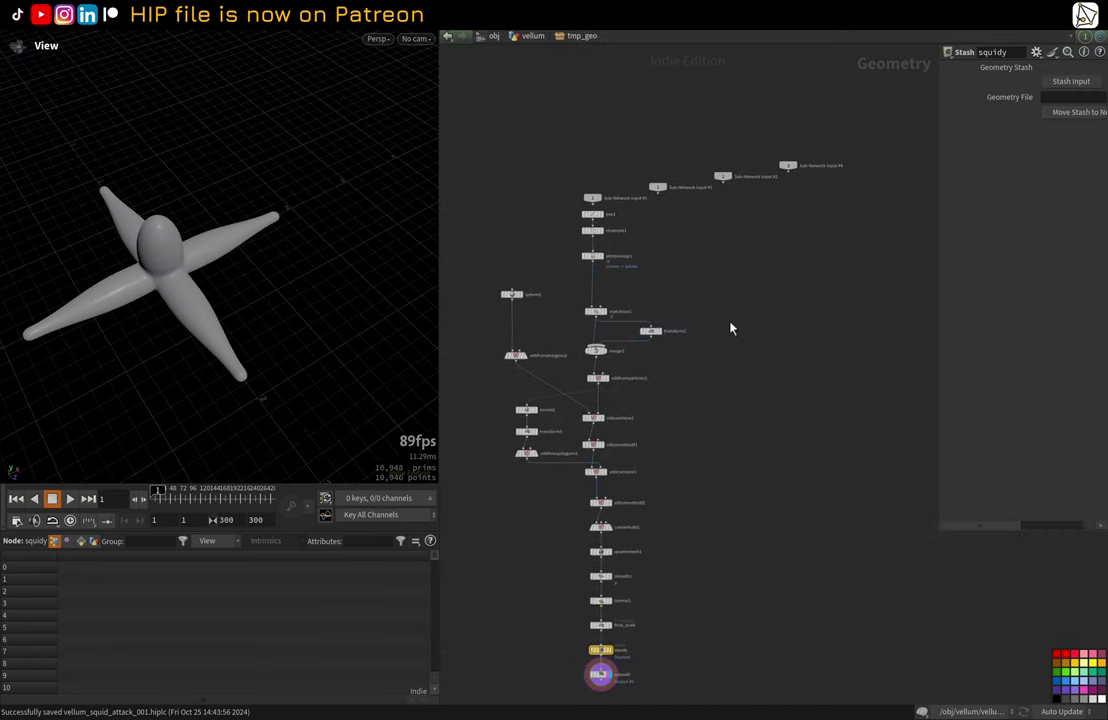
scroll(732, 326, up, 6)
middle_drag(645, 277, 784, 299)
scroll(784, 299, up, 3)
middle_drag(715, 232, 843, 255)
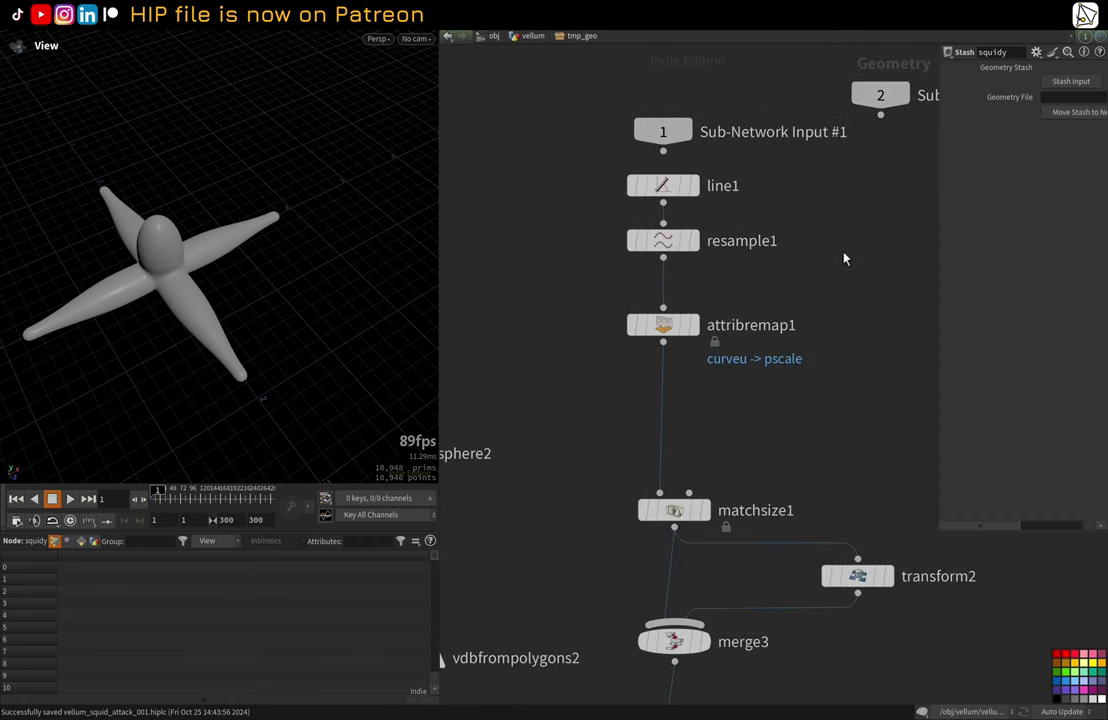
click(681, 199)
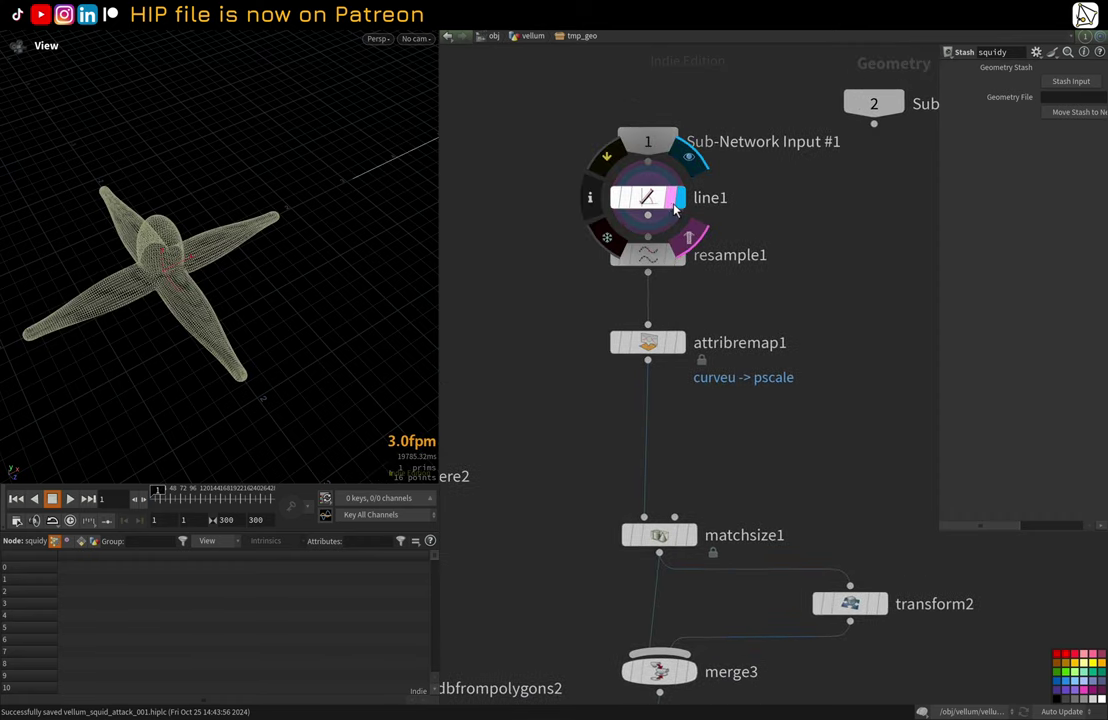
drag(295, 189, 180, 286)
Step: Display the resample1 node's result and show the hidden shelves and pane bars again
click(668, 259)
key(ctrl+shift+m)
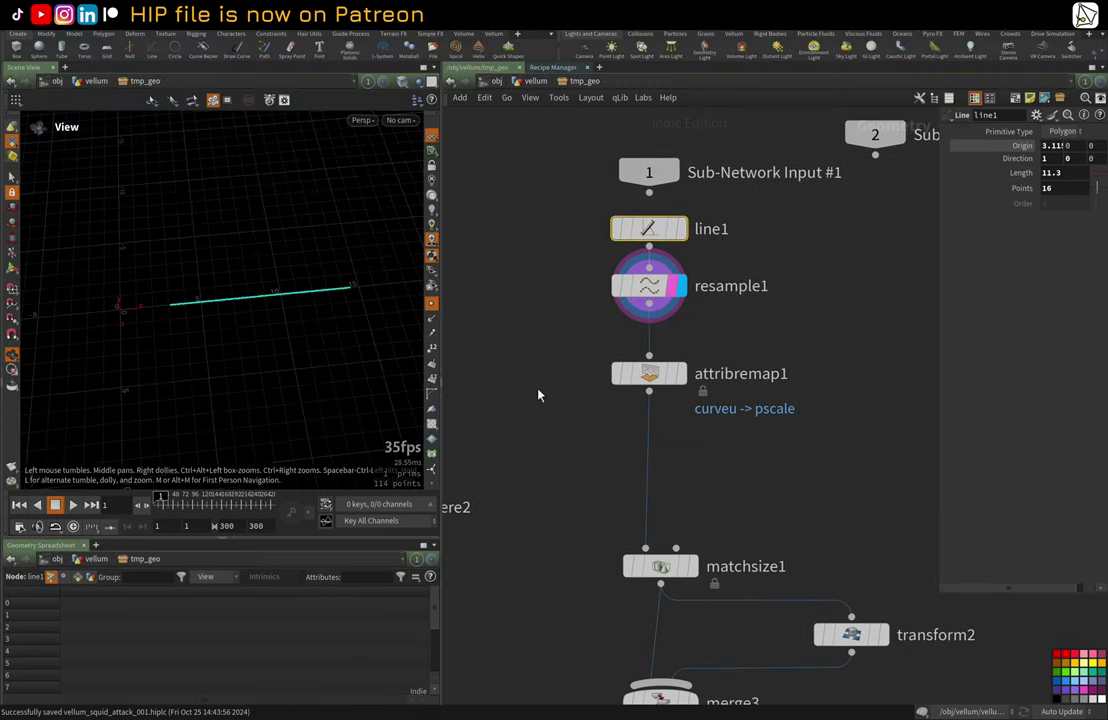
Step: Show the attribremap1 node's parameters and widen the parameter area to reveal the whole remap ramp
middle_drag(532, 386, 493, 344)
click(622, 333)
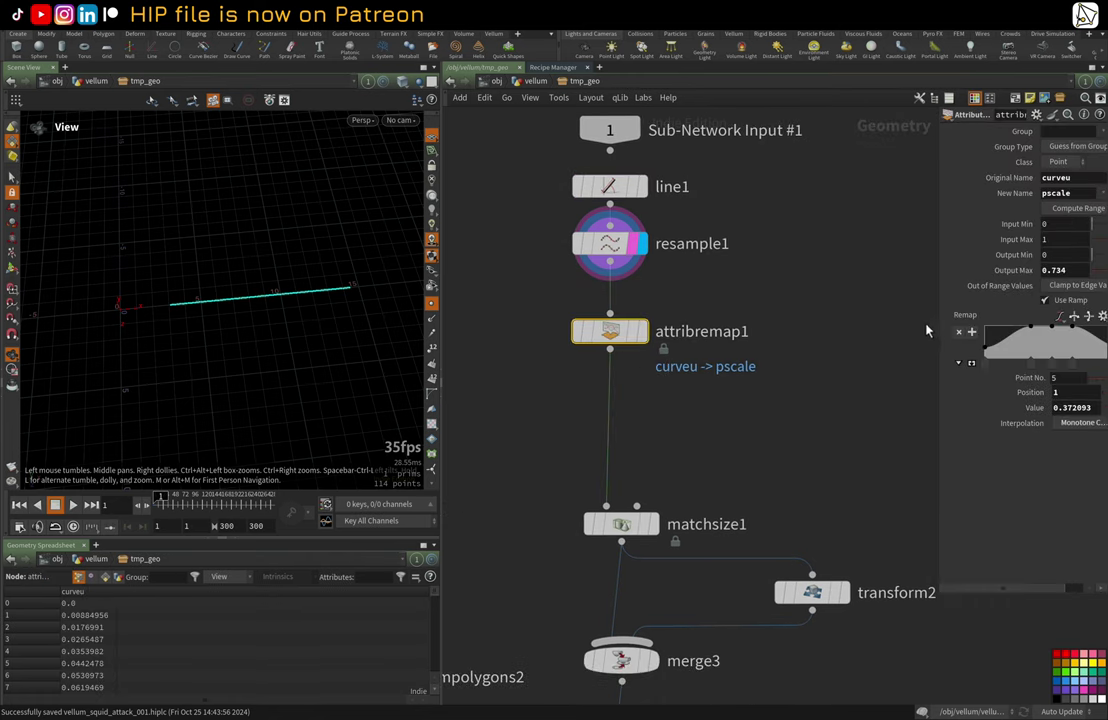
drag(937, 292, 767, 316)
Step: Show resample1's parameters, and bypass and re-enable the node to compare the line's points
click(616, 252)
key(ctrl+shift+m)
key(ctrl+shift+b)
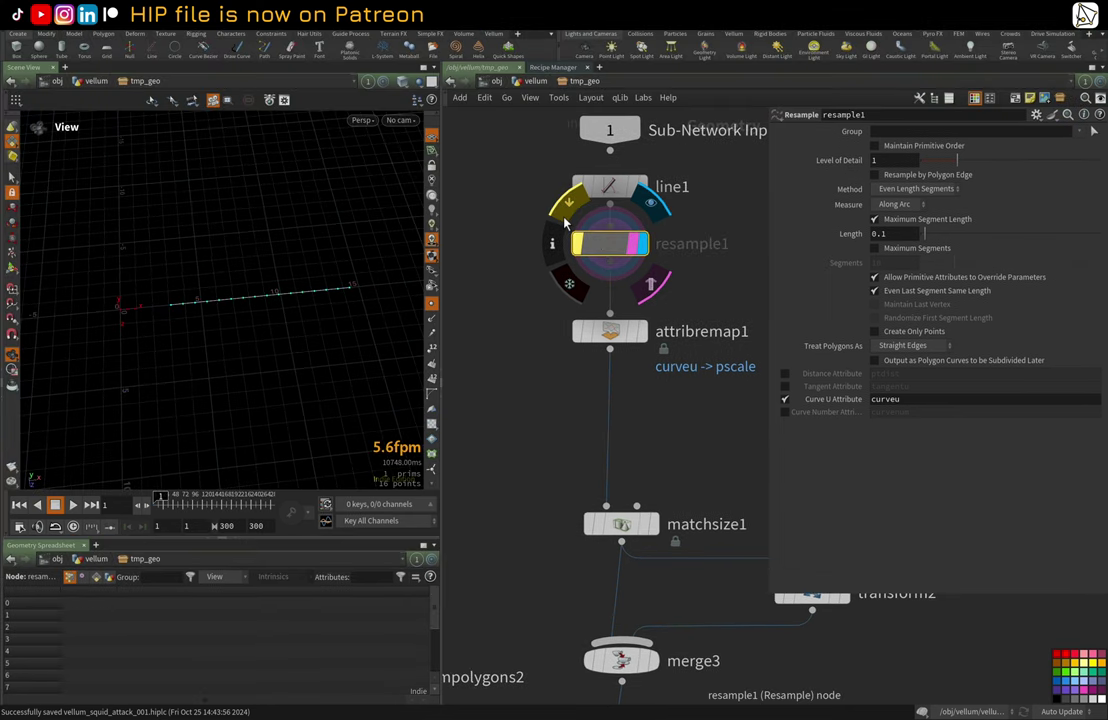
click(651, 203)
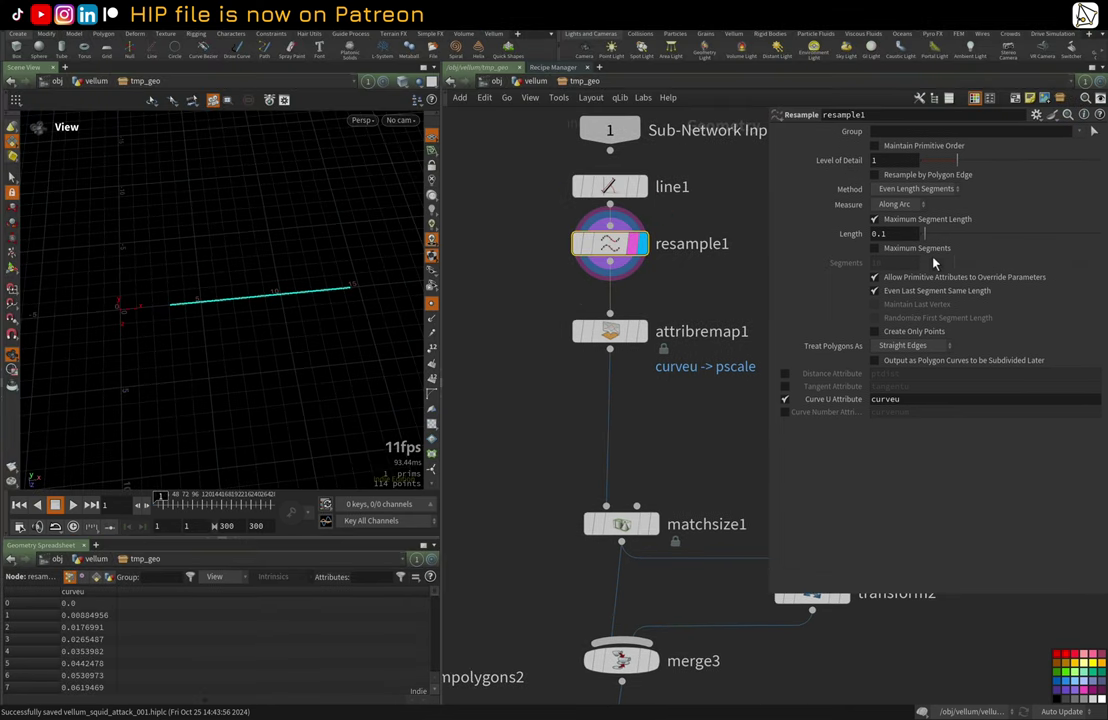
Step: Display attribremap1 and matchsize1 in turn, and show matchsize1's parameters to examine how the line is centred
click(634, 341)
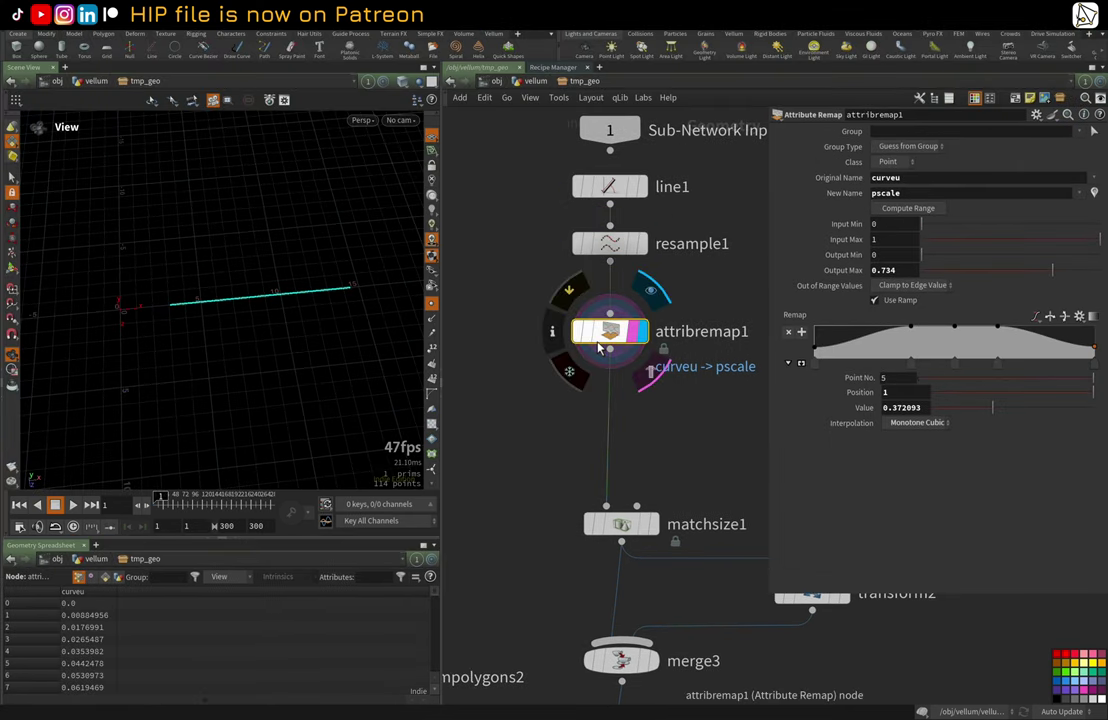
middle_drag(593, 438, 478, 359)
click(541, 456)
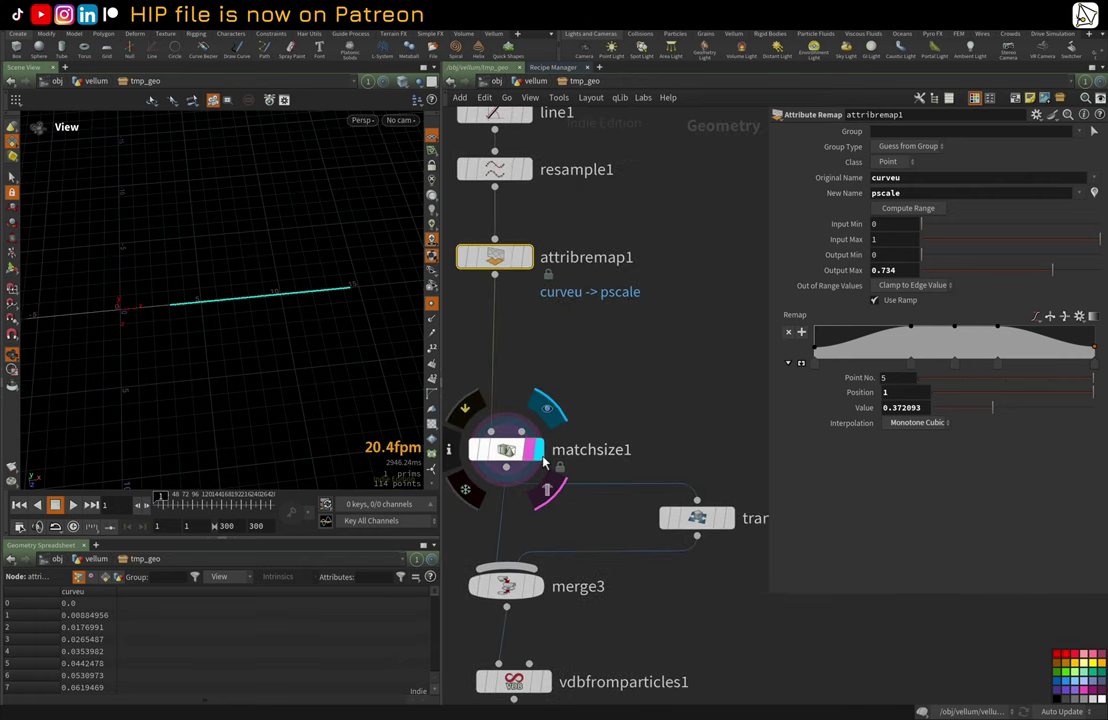
middle_drag(590, 371, 628, 366)
click(541, 450)
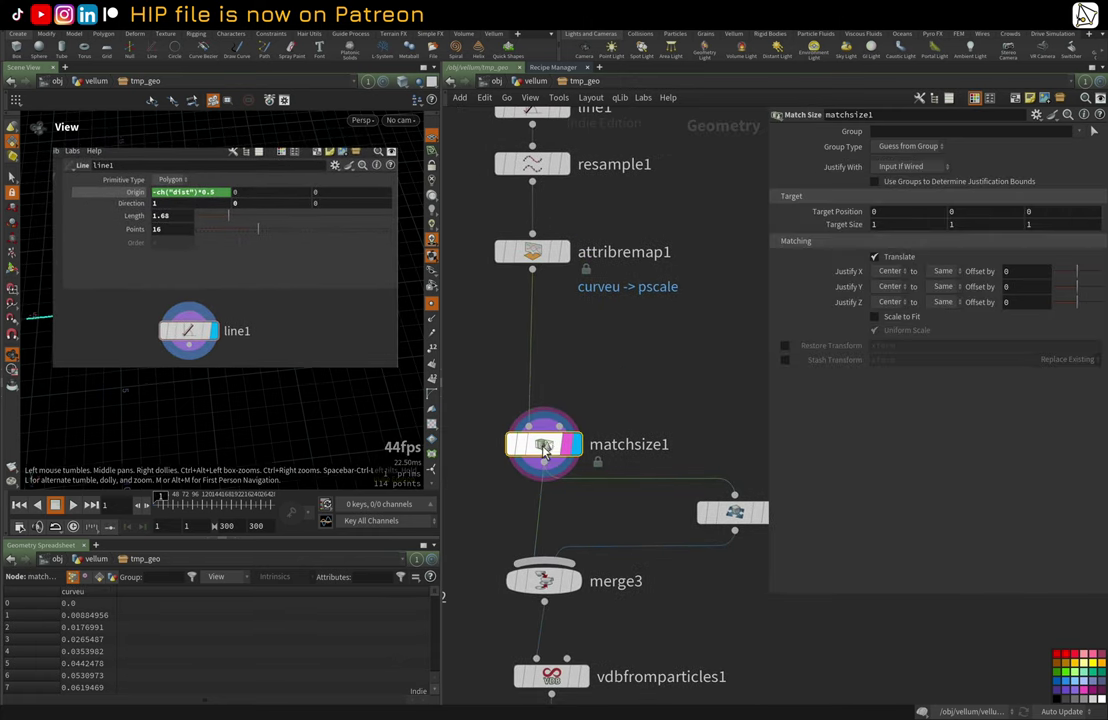
Step: Review the line1 node's parameters, and display merge3 to examine the crossed lines
click(545, 203)
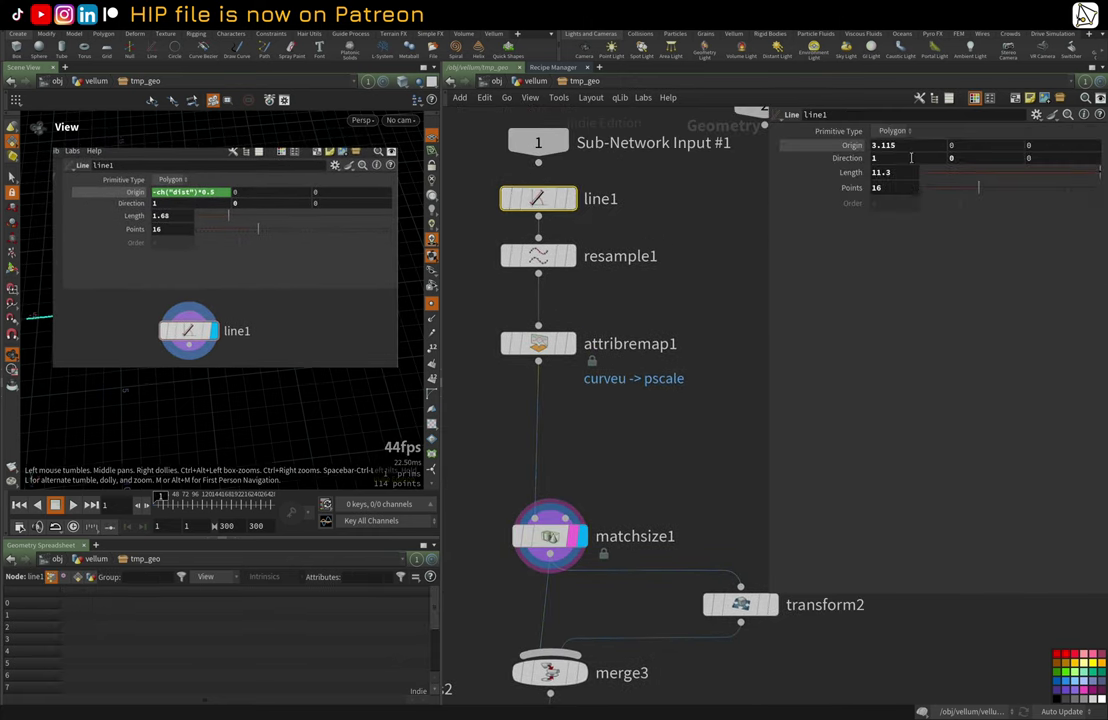
middle_drag(697, 400, 754, 330)
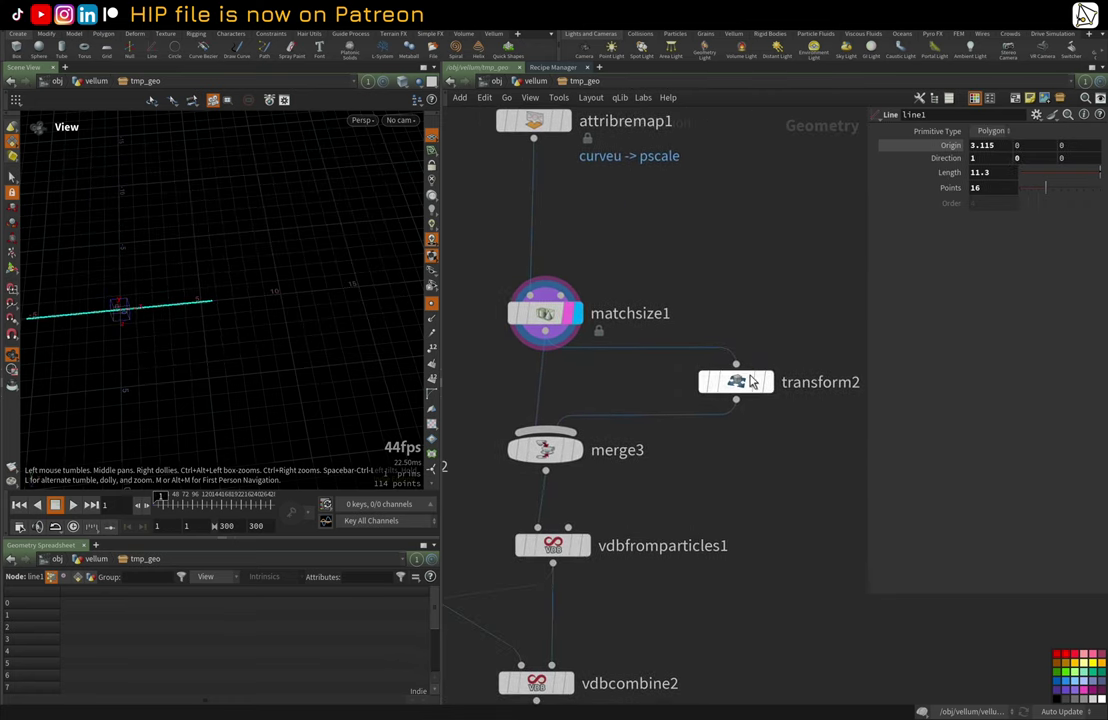
click(575, 452)
drag(190, 332, 268, 318)
Step: Display the vdbfromparticles1 node and show its parameters to examine the volume built from the lines
middle_drag(592, 548, 668, 425)
click(659, 420)
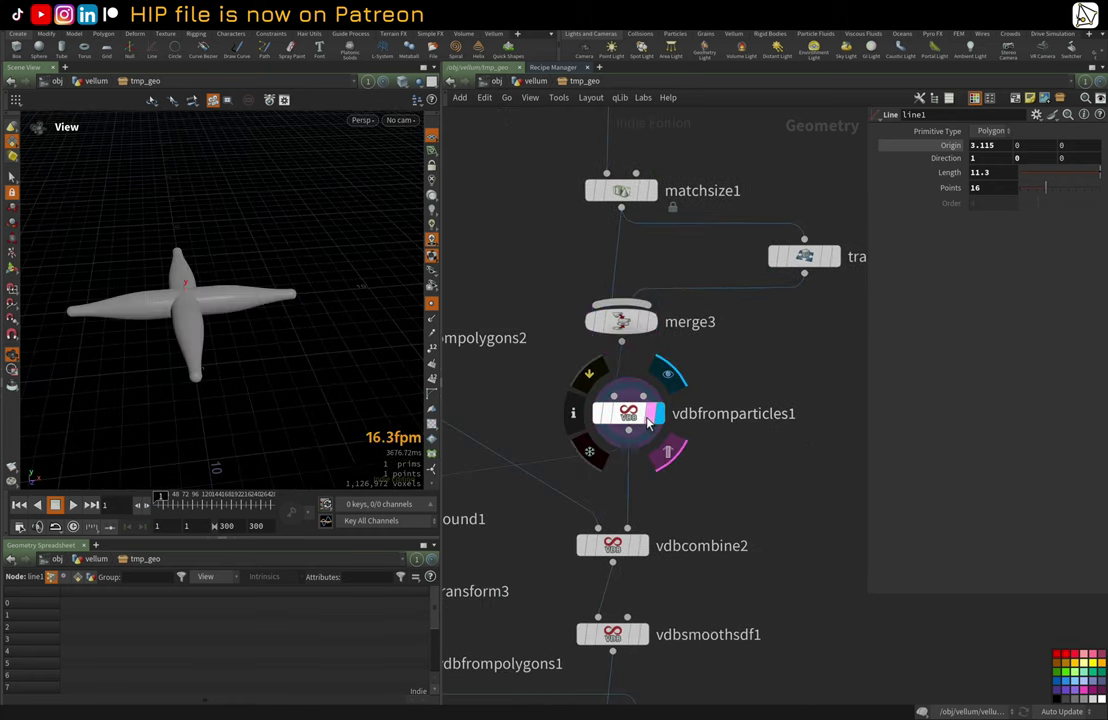
click(621, 422)
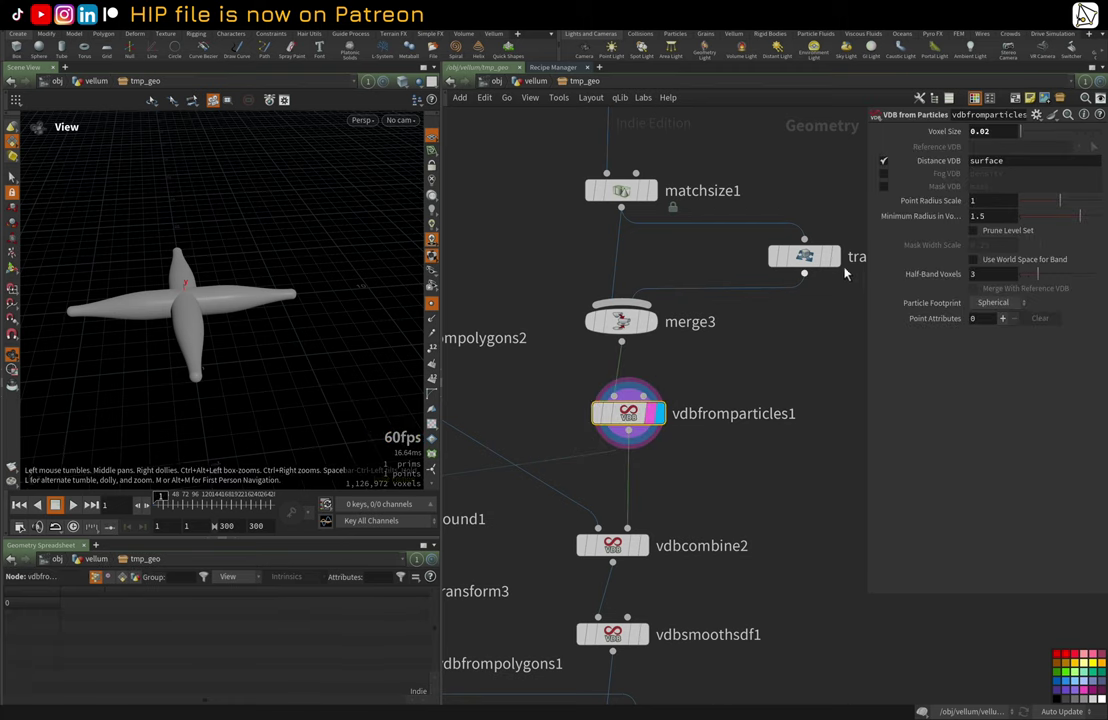
Step: Examine the merge3 node's information for its point attributes, and look back along the chain to attribremap1
middle_click(628, 322)
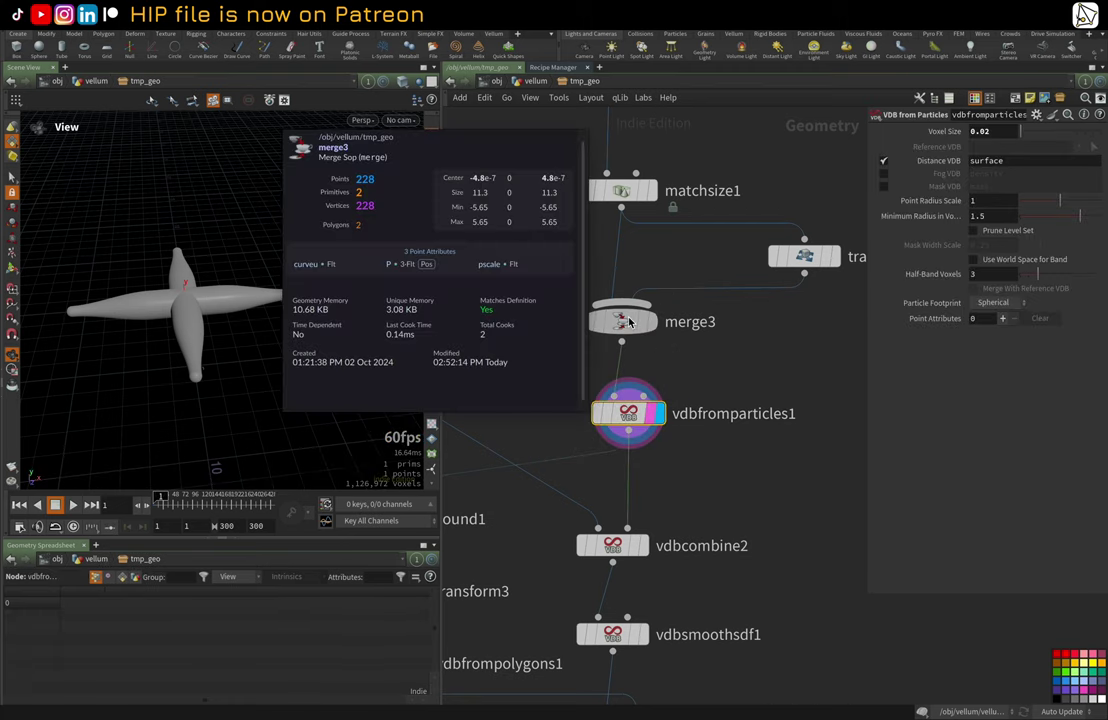
middle_drag(658, 282, 603, 406)
middle_drag(613, 188, 613, 252)
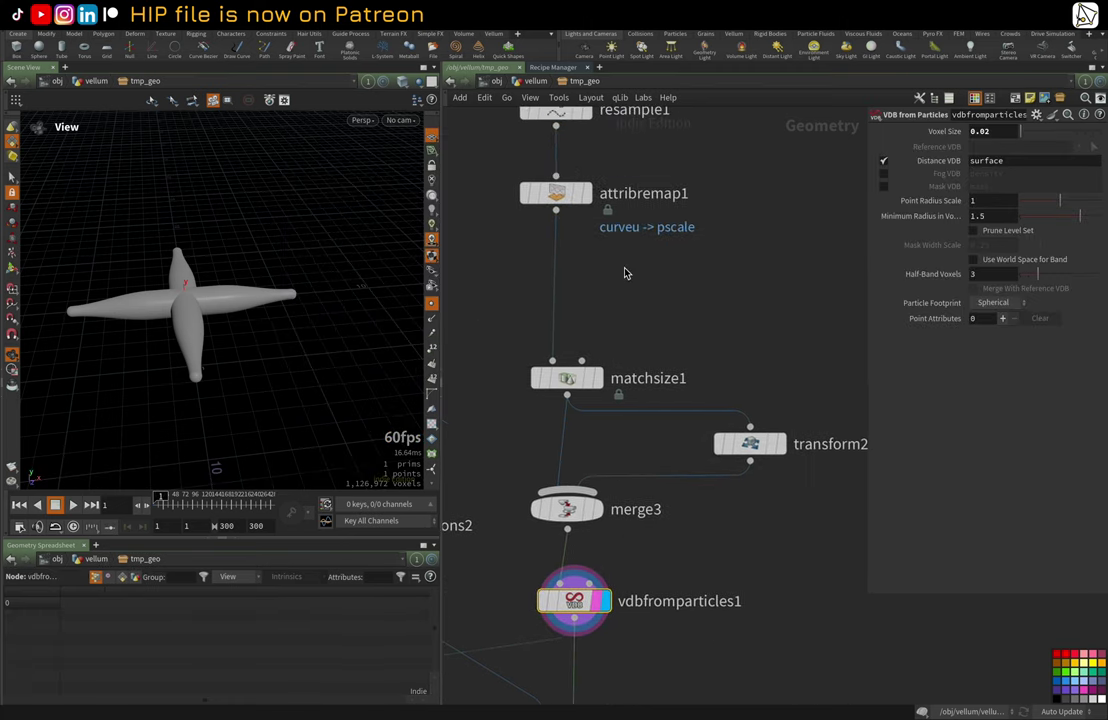
Step: Review attribremap1's parameters, and display sphere2 and vdbfrompolygons2 in turn to examine the head shape and its volume
click(573, 203)
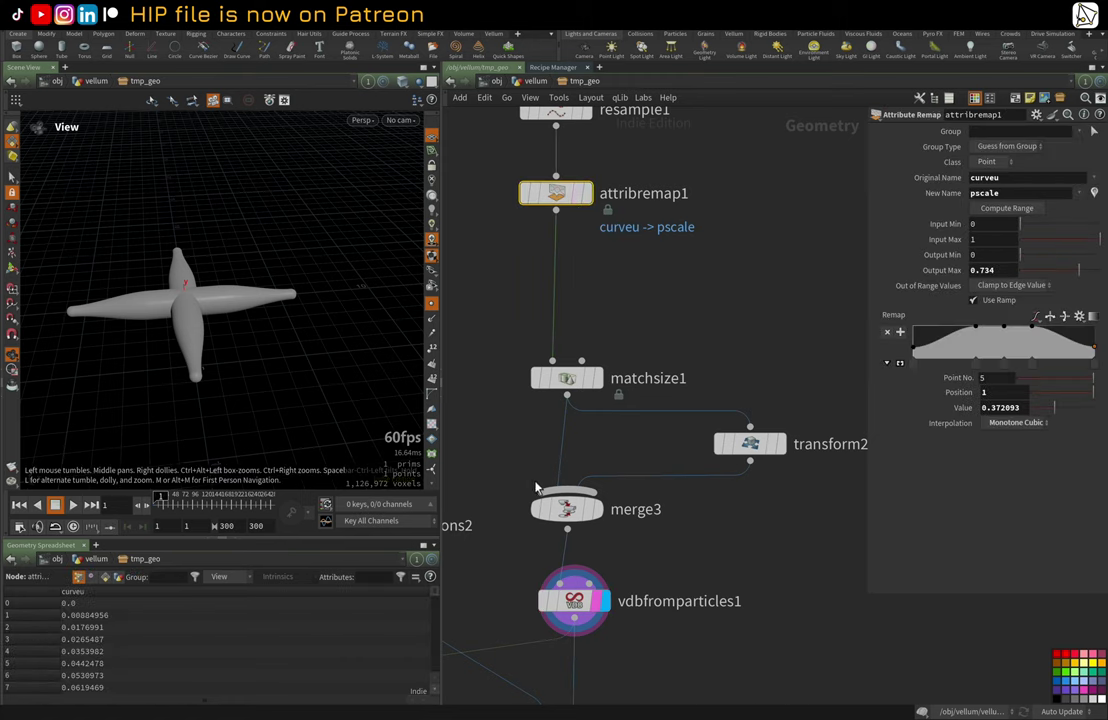
middle_drag(536, 488, 655, 322)
scroll(655, 322, down, 1)
click(526, 180)
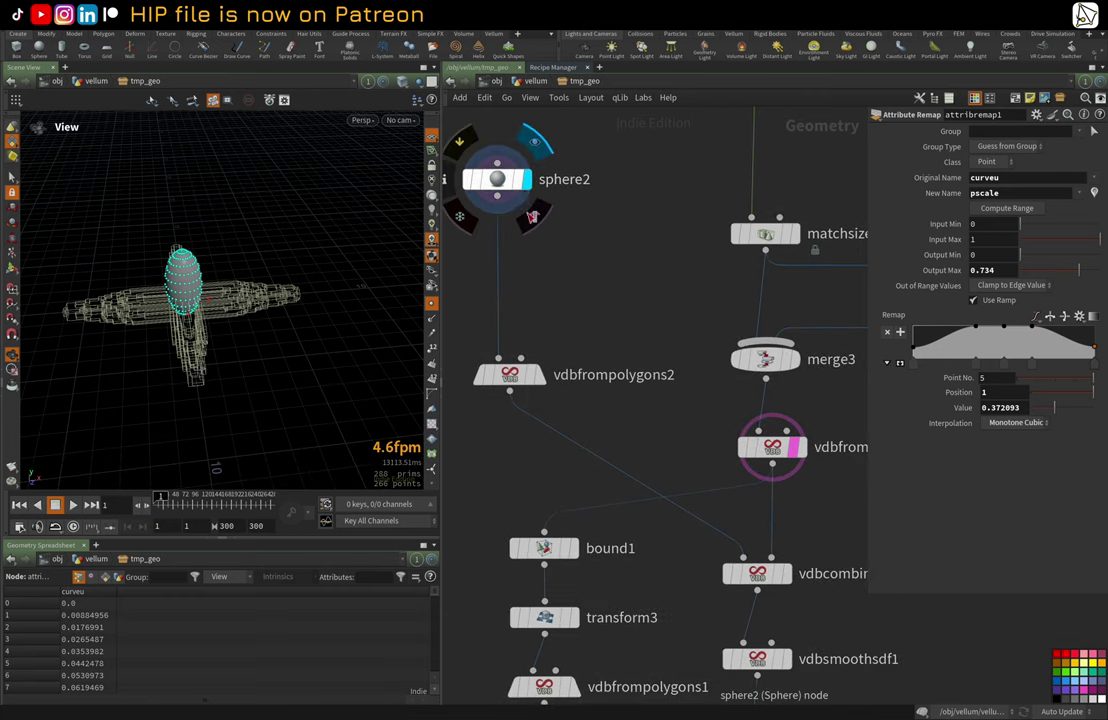
click(540, 375)
Step: Display vdbcombine2 and show its parameters to examine the union of head and arms, and display vdbsmoothsdf1 to see it smoothed
middle_drag(762, 538, 618, 455)
scroll(643, 507, up, 1)
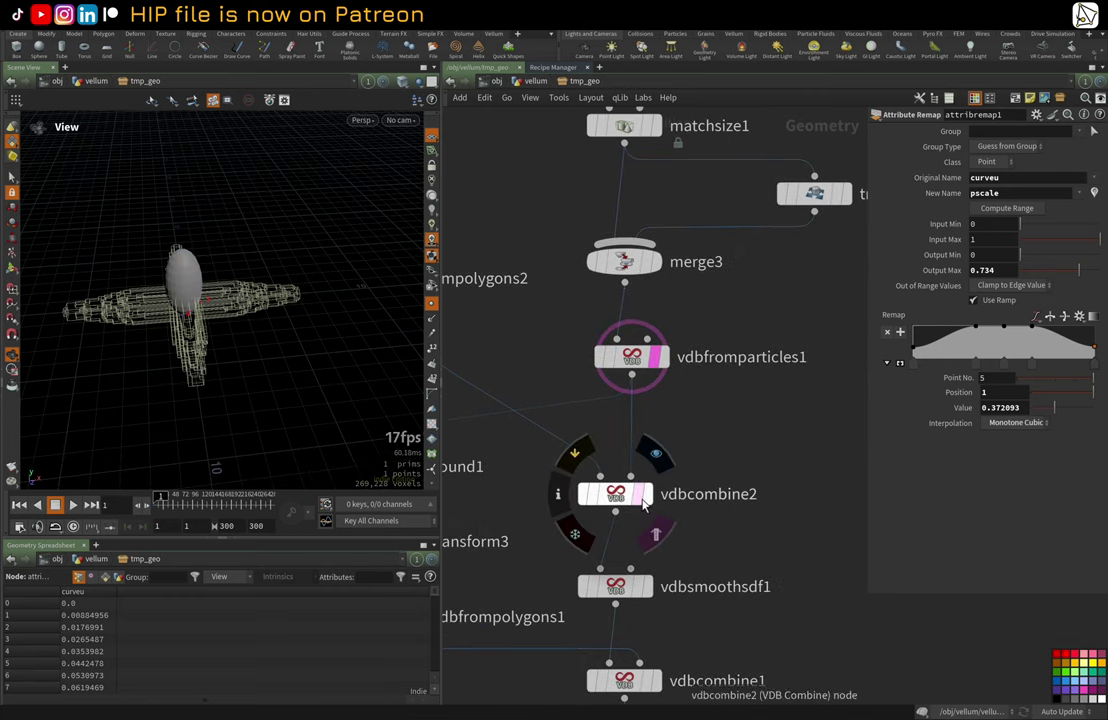
click(649, 502)
click(627, 500)
drag(148, 323, 182, 327)
middle_drag(806, 533, 855, 380)
scroll(764, 414, down, 1)
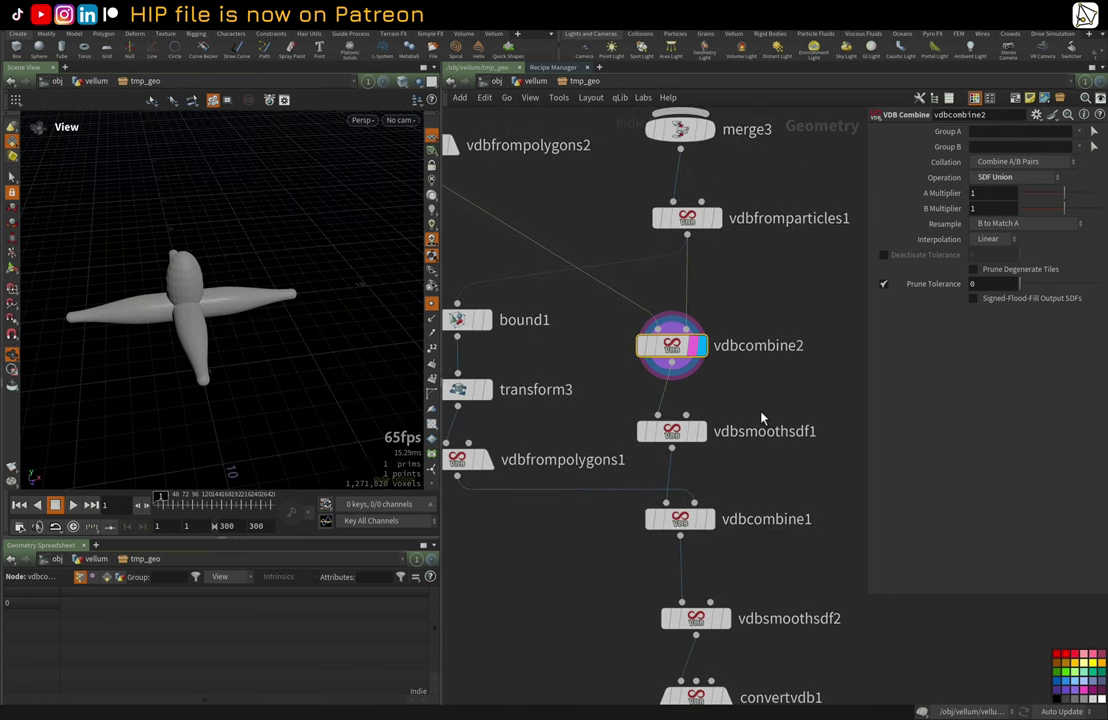
mouse_move(689, 444)
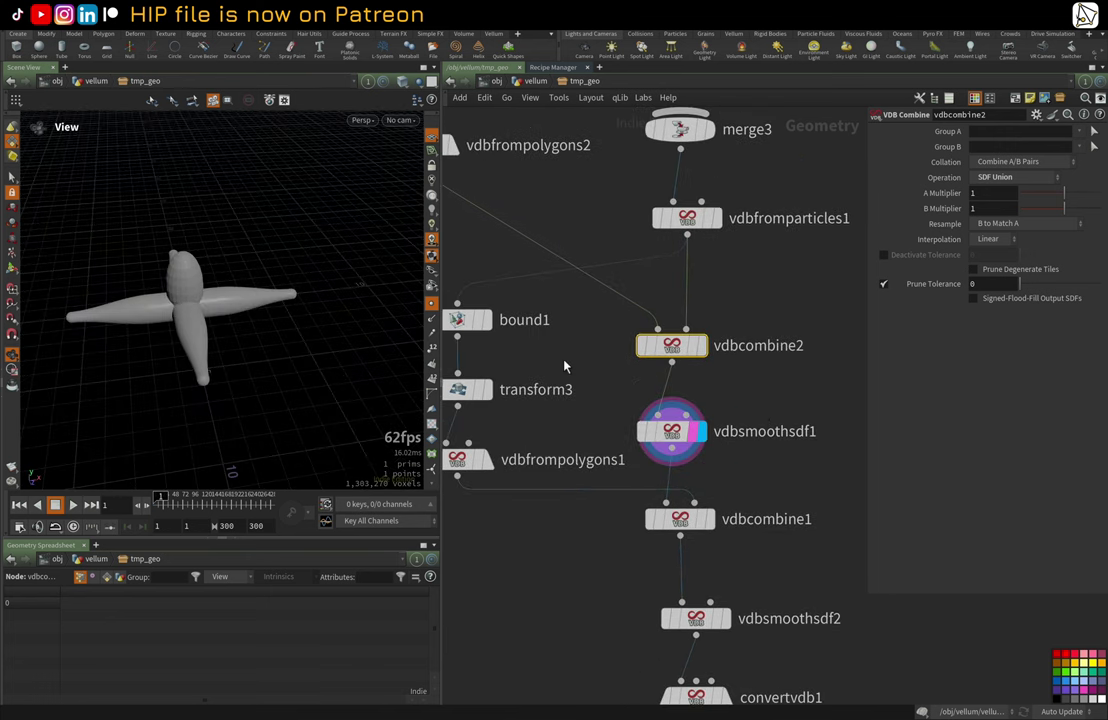
Step: Display bound1, vdbfrompolygons1 and vdbcombine1 in turn to examine how the box volume trims the squid's underside
click(489, 322)
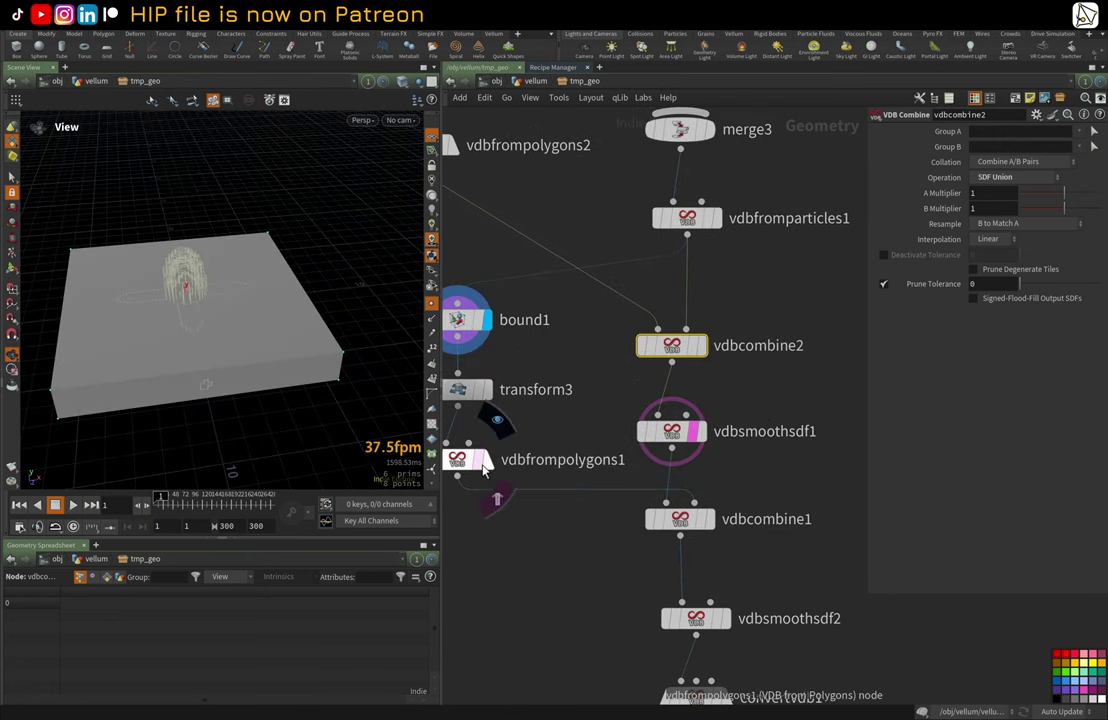
click(487, 461)
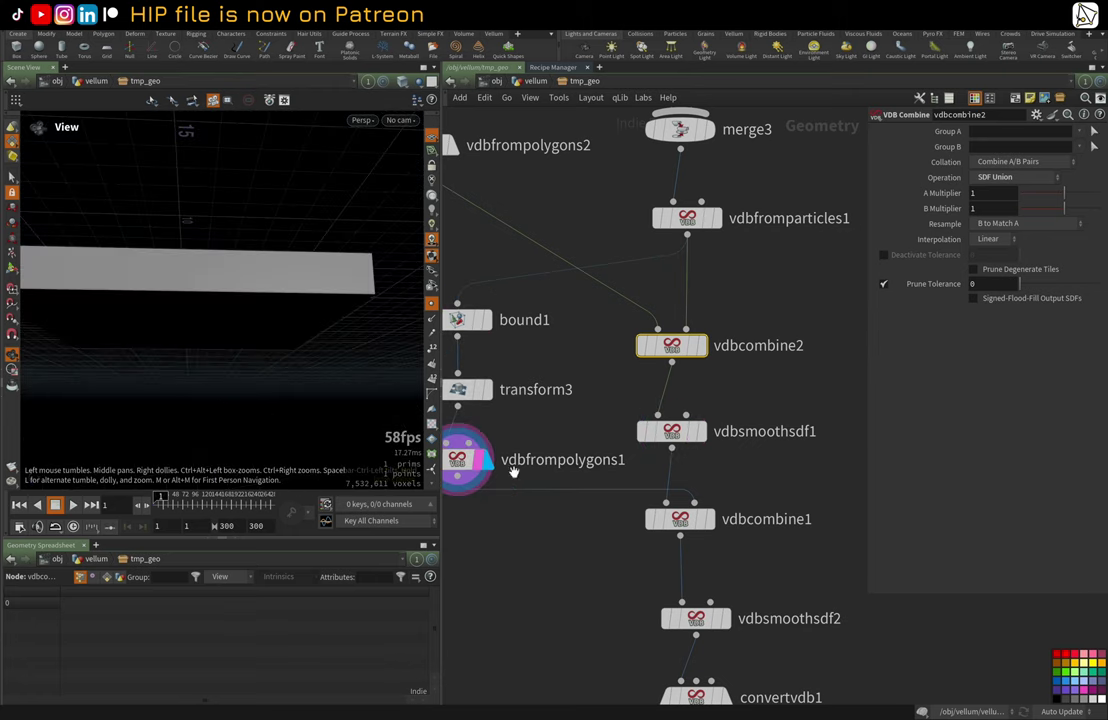
click(705, 523)
drag(378, 383, 214, 279)
scroll(774, 566, down, 1)
Step: Display vdbsmoothsdf2, show its parameters and view the squid from the side to examine the second smoothing
middle_drag(774, 566, 718, 437)
scroll(673, 496, up, 2)
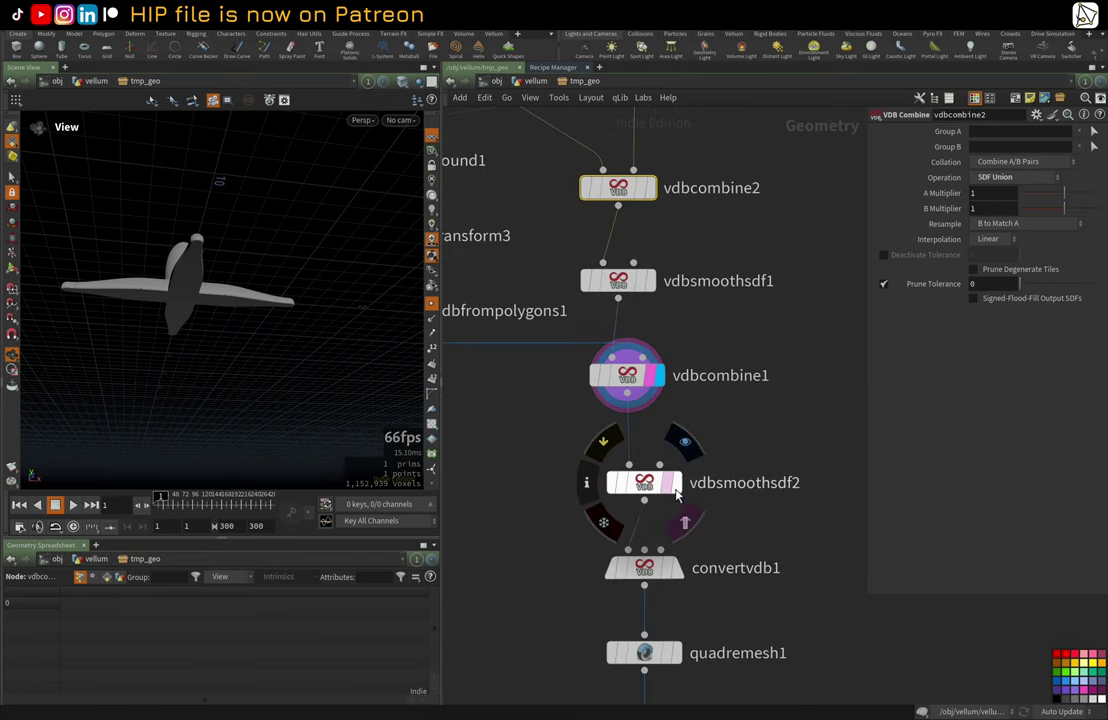
click(678, 492)
click(634, 484)
drag(288, 272, 267, 334)
right_drag(267, 334, 336, 329)
drag(336, 330, 272, 326)
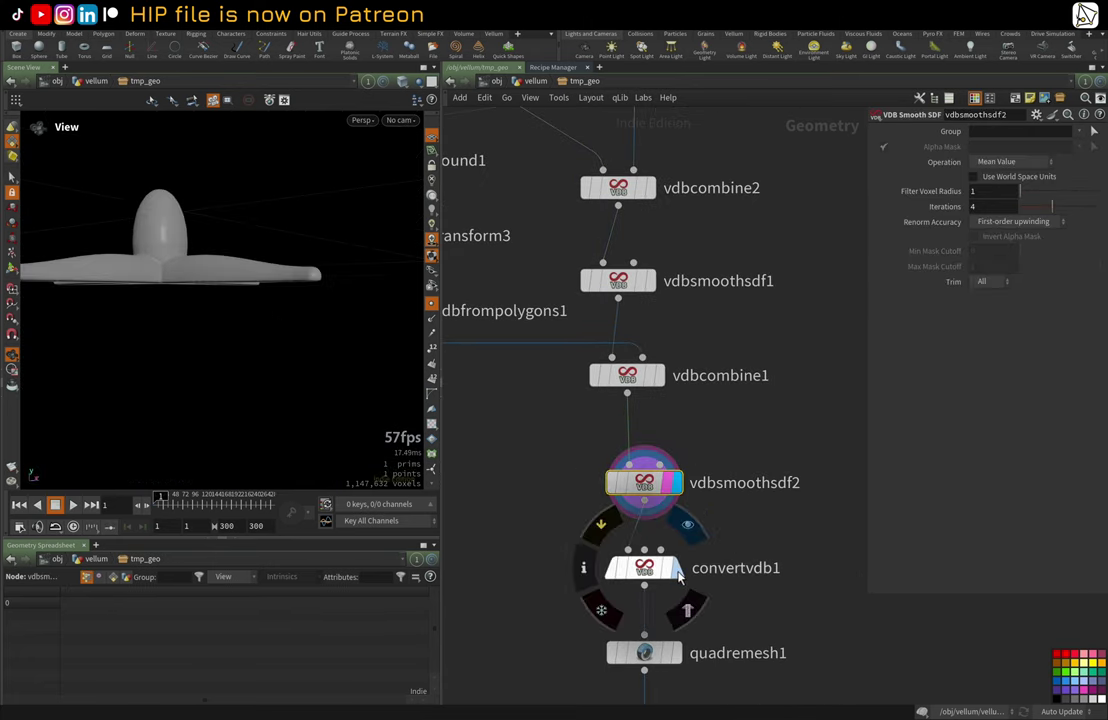
Step: Display convertvdb1 to see the volume converted to polygons, and turn off point display in the viewport
click(679, 567)
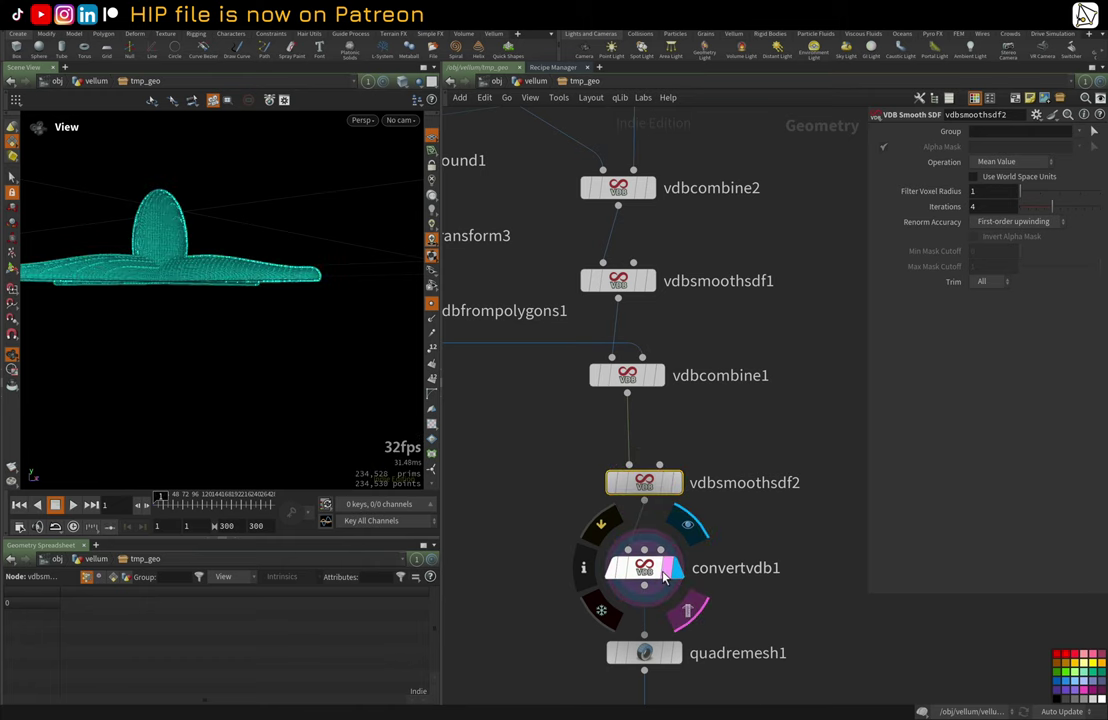
click(430, 306)
Step: Display quadremesh1, show its symmetry parameters and switch the viewport to wireframe shading to examine the quad topology
middle_drag(587, 542, 554, 362)
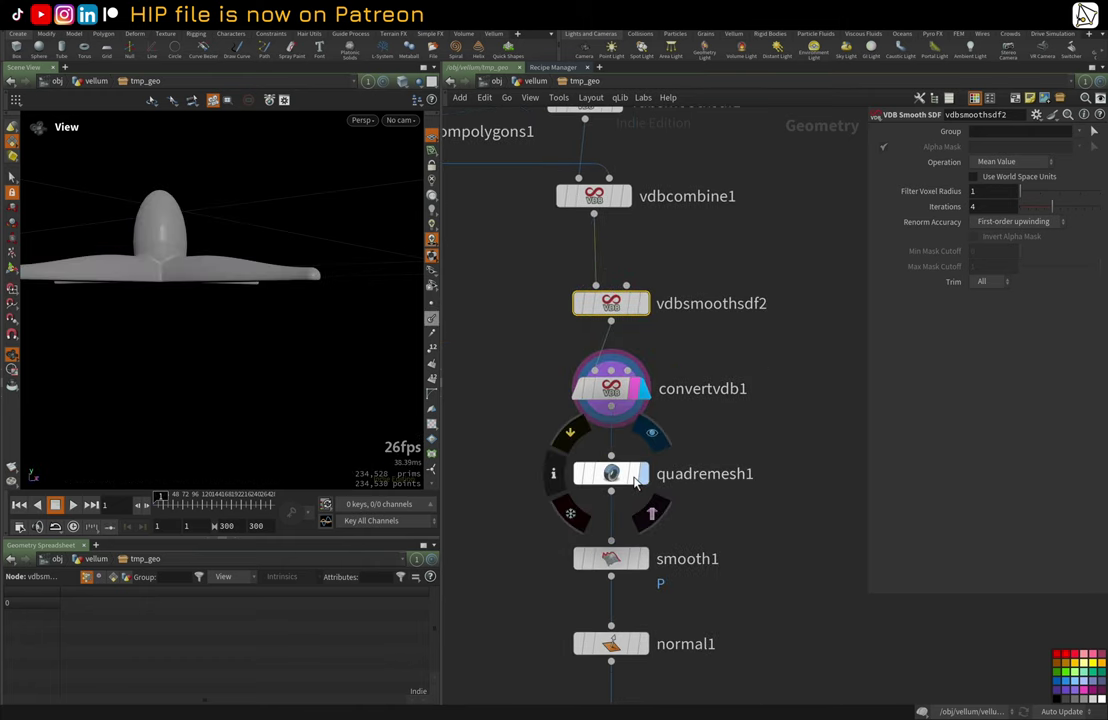
click(639, 476)
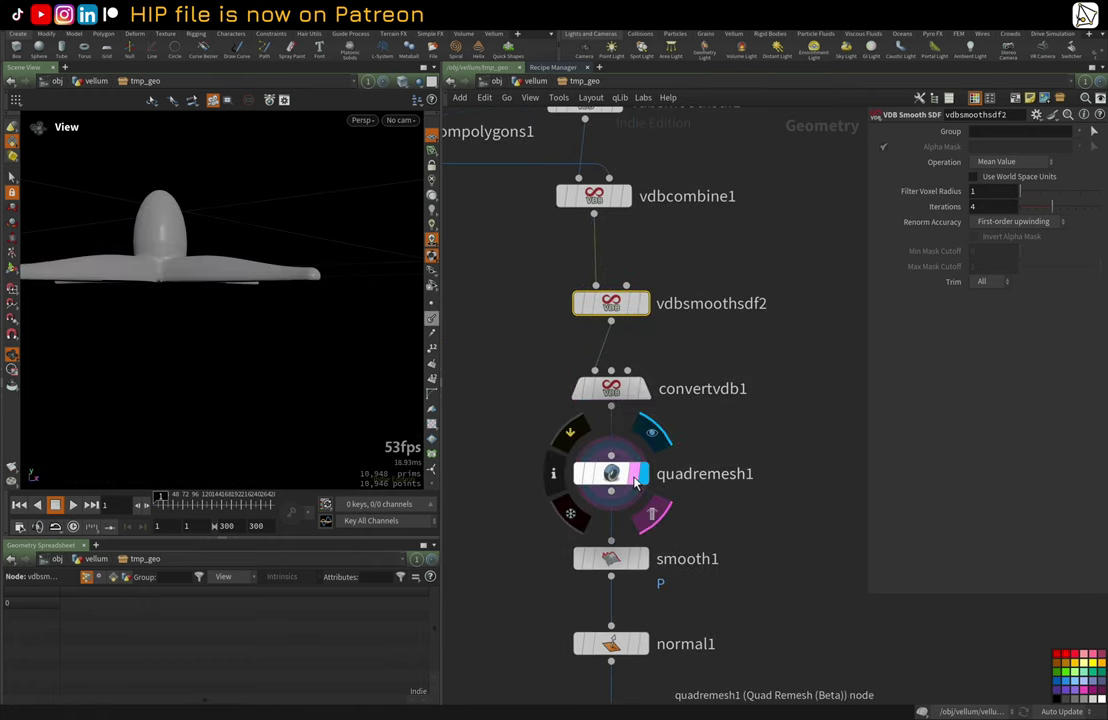
click(620, 480)
key(shift+w)
drag(275, 258, 197, 275)
Step: Display the smooth1 node to examine the smoothed quad mesh from another angle
middle_drag(733, 573, 698, 424)
click(608, 409)
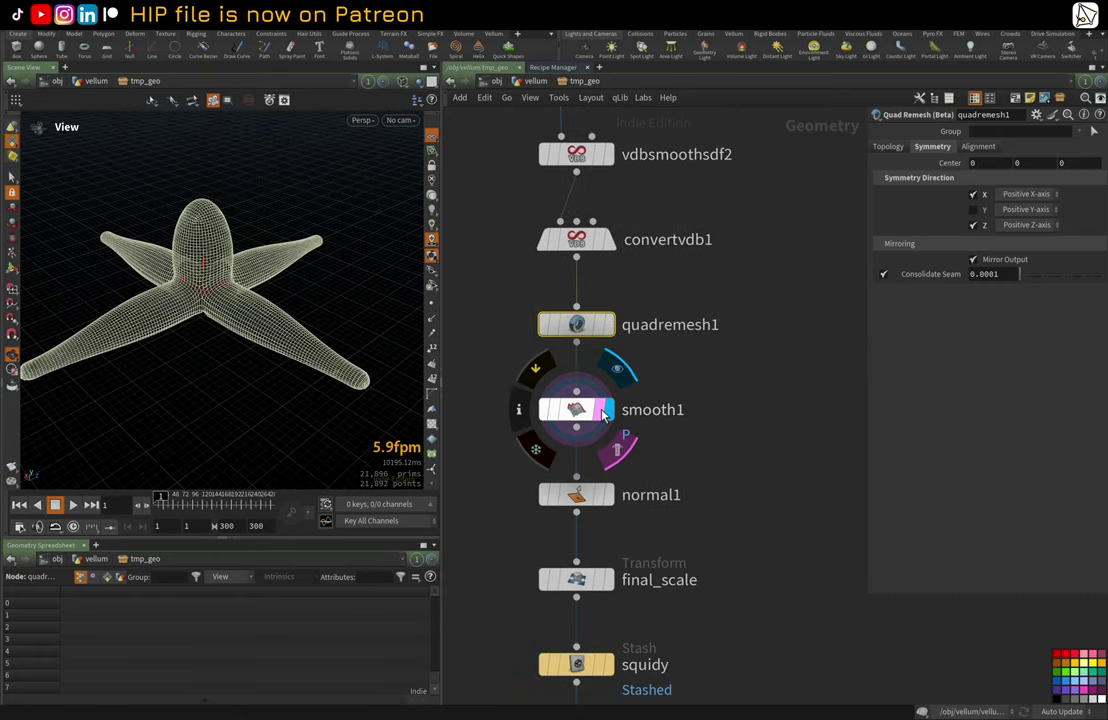
drag(250, 300, 205, 300)
Step: Display the final_scale transform to examine the squid's size, and return the viewport to plain shaded mode
middle_drag(712, 560, 733, 471)
click(628, 500)
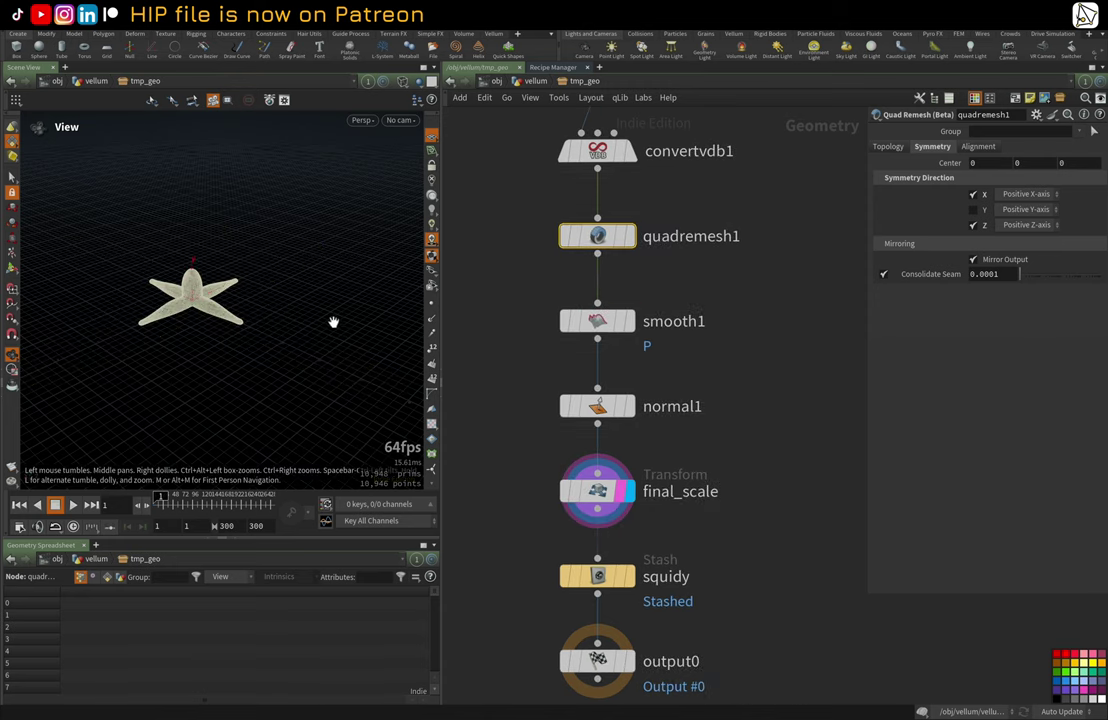
mouse_move(331, 321)
mouse_down()
mouse_move(287, 282)
mouse_move(344, 287)
mouse_move(284, 315)
mouse_move(255, 302)
mouse_move(294, 329)
mouse_move(276, 215)
mouse_move(297, 348)
mouse_move(282, 309)
mouse_move(292, 304)
mouse_move(262, 317)
mouse_move(247, 309)
mouse_move(255, 203)
mouse_move(284, 292)
mouse_move(248, 320)
mouse_move(250, 307)
mouse_up()
key(w)
mouse_move(244, 262)
mouse_down()
mouse_move(250, 288)
mouse_move(255, 273)
mouse_up()
Step: Review the squidy stash's parameters, and display output0 with its node information to examine the final geometry
middle_drag(729, 586, 729, 497)
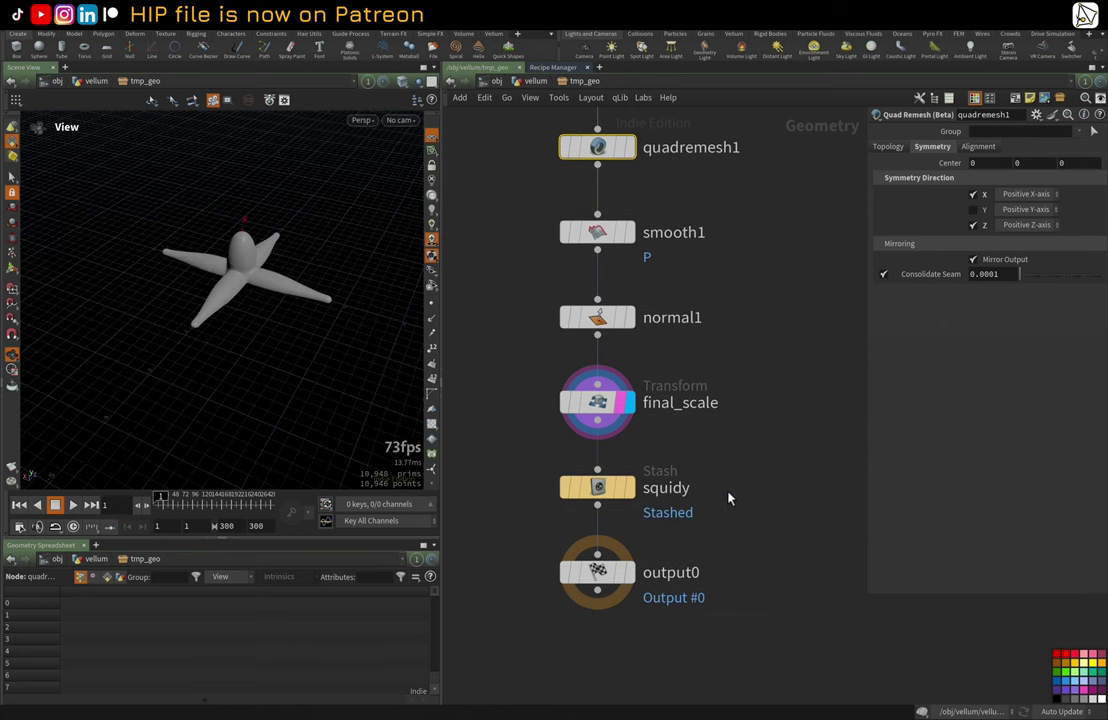
click(597, 487)
click(630, 578)
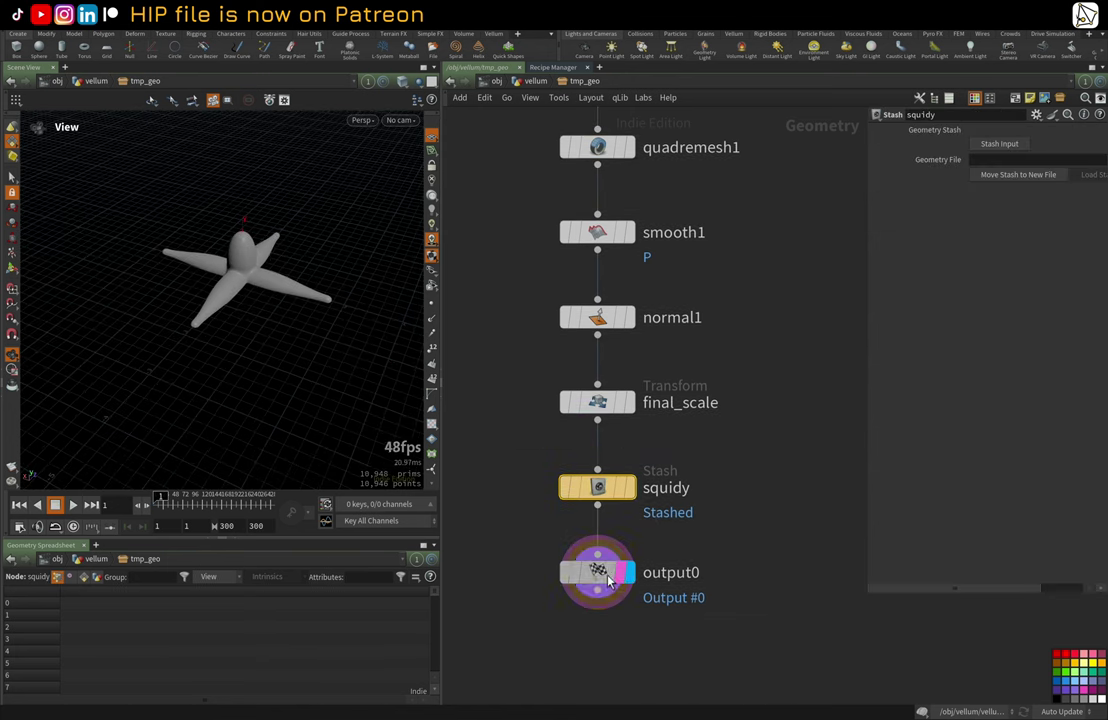
click(608, 579)
middle_click(608, 579)
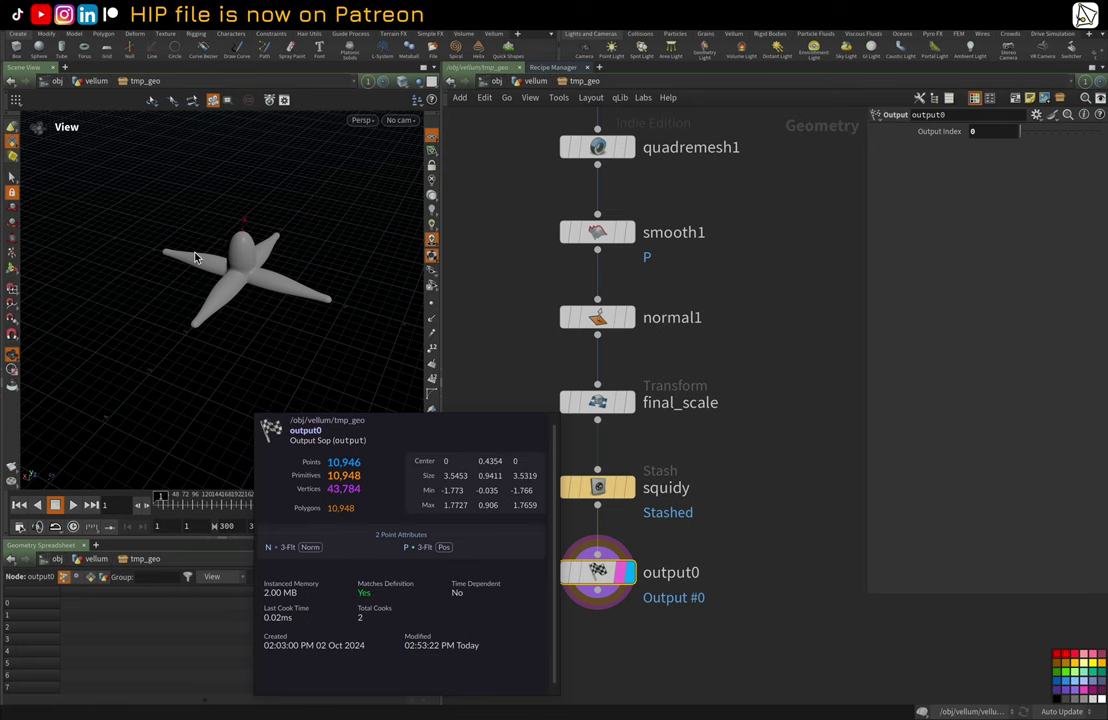
right_drag(251, 241, 268, 257)
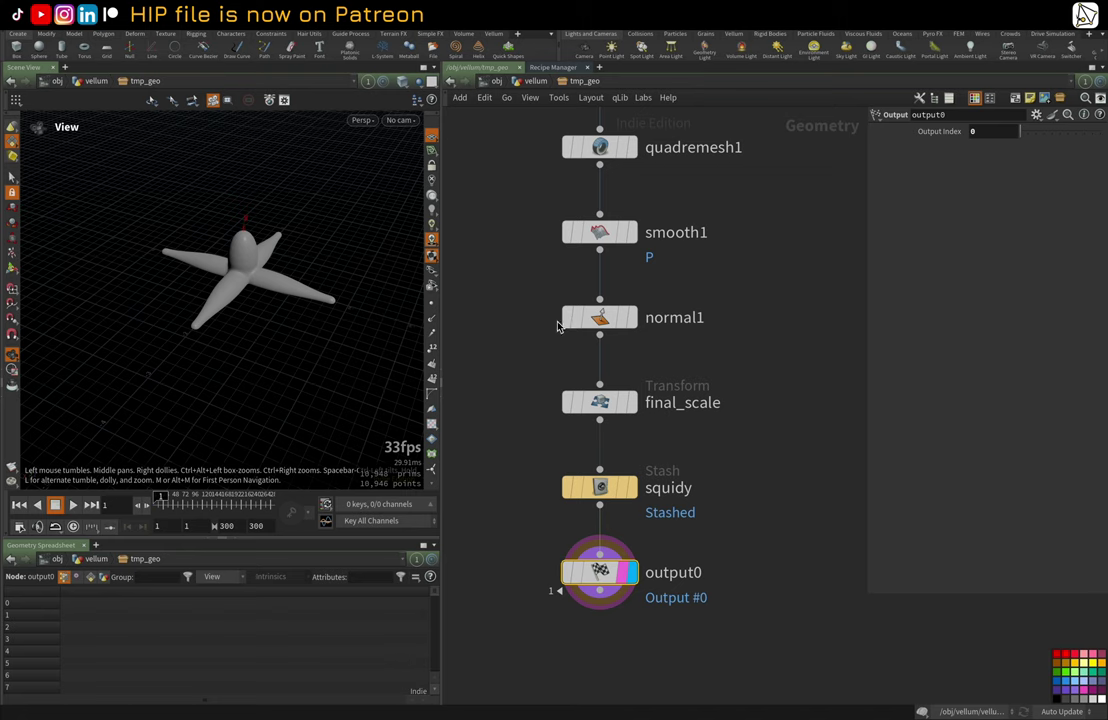
Step: Go up to the vellum network, and display ATTRI_sucker_mask with its parameters while viewing the squid's underside
middle_drag(519, 320, 518, 347)
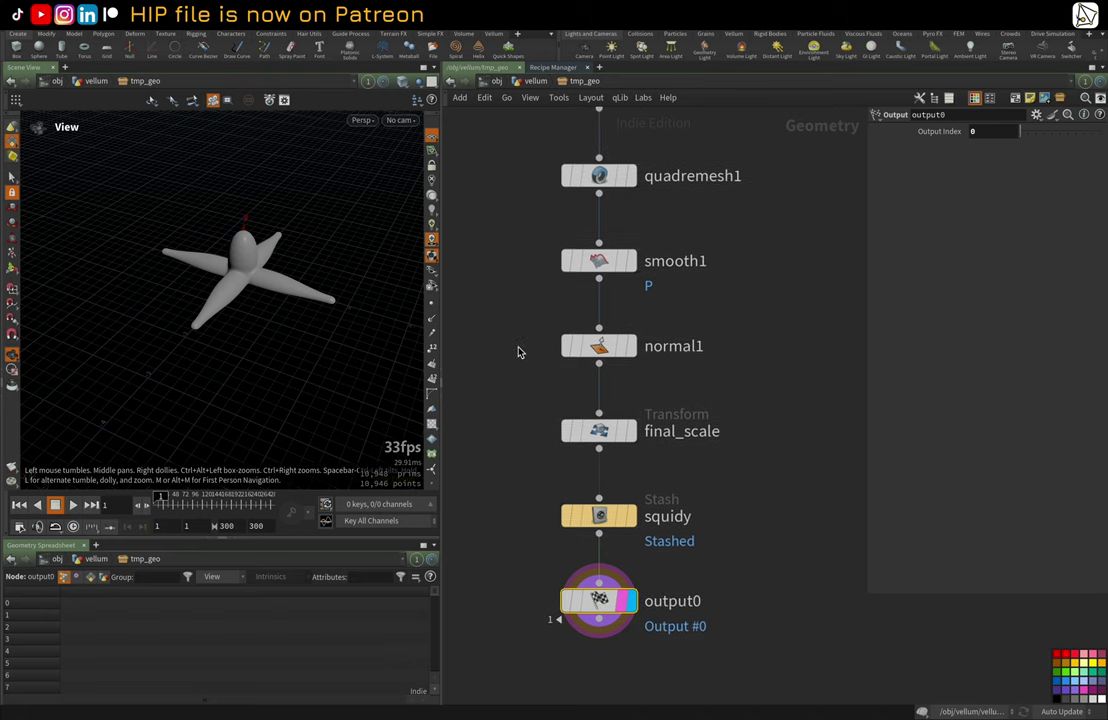
key(u)
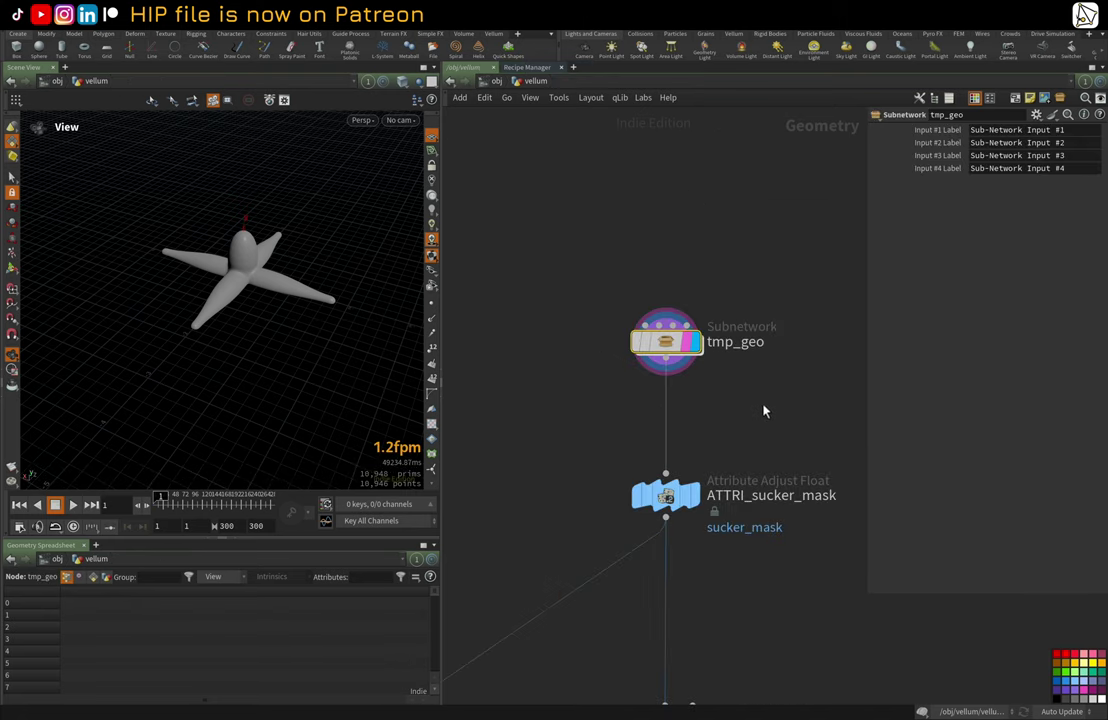
middle_drag(762, 411, 680, 324)
click(588, 495)
scroll(605, 410, up, 1)
click(602, 375)
click(598, 447)
drag(324, 341, 308, 256)
right_drag(308, 256, 417, 268)
alt+drag(417, 268, 863, 318)
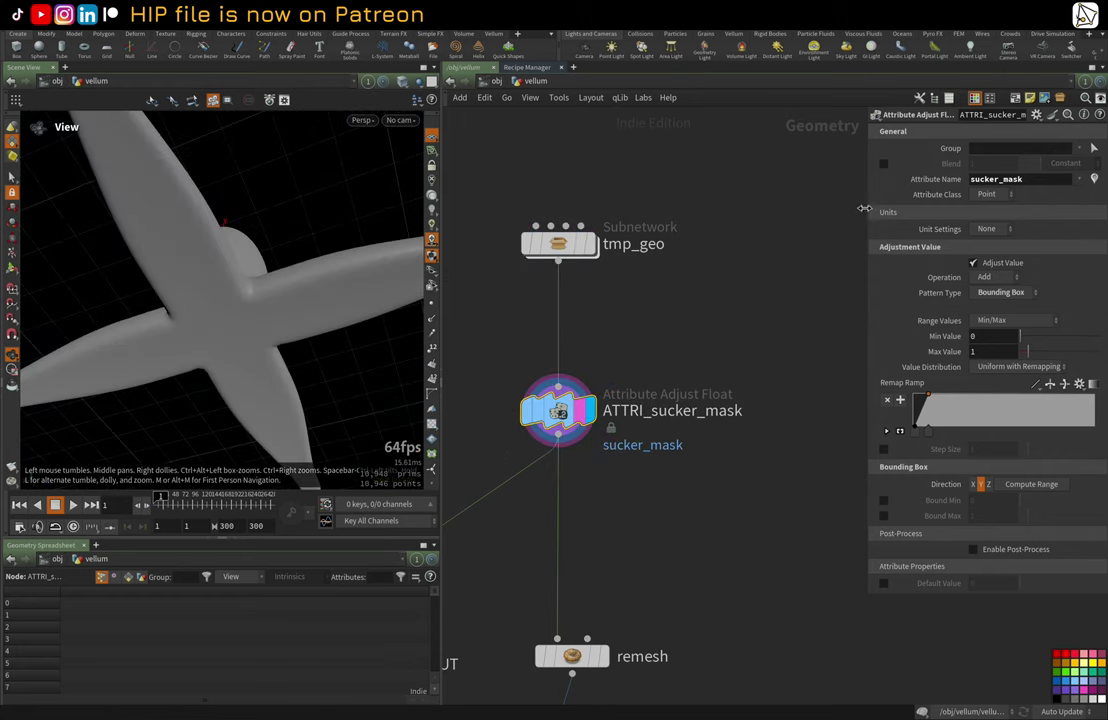
Step: Widen the parameter area and visualize the sucker_mask attribute to examine the mask on the squid
drag(867, 213, 672, 213)
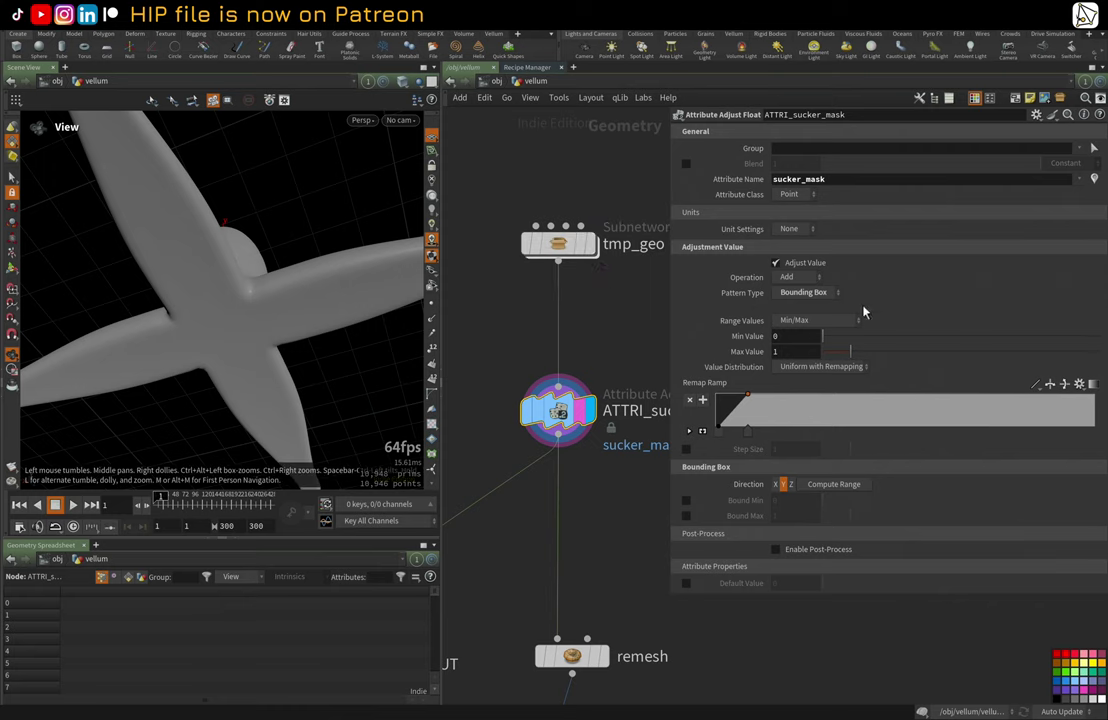
click(1096, 181)
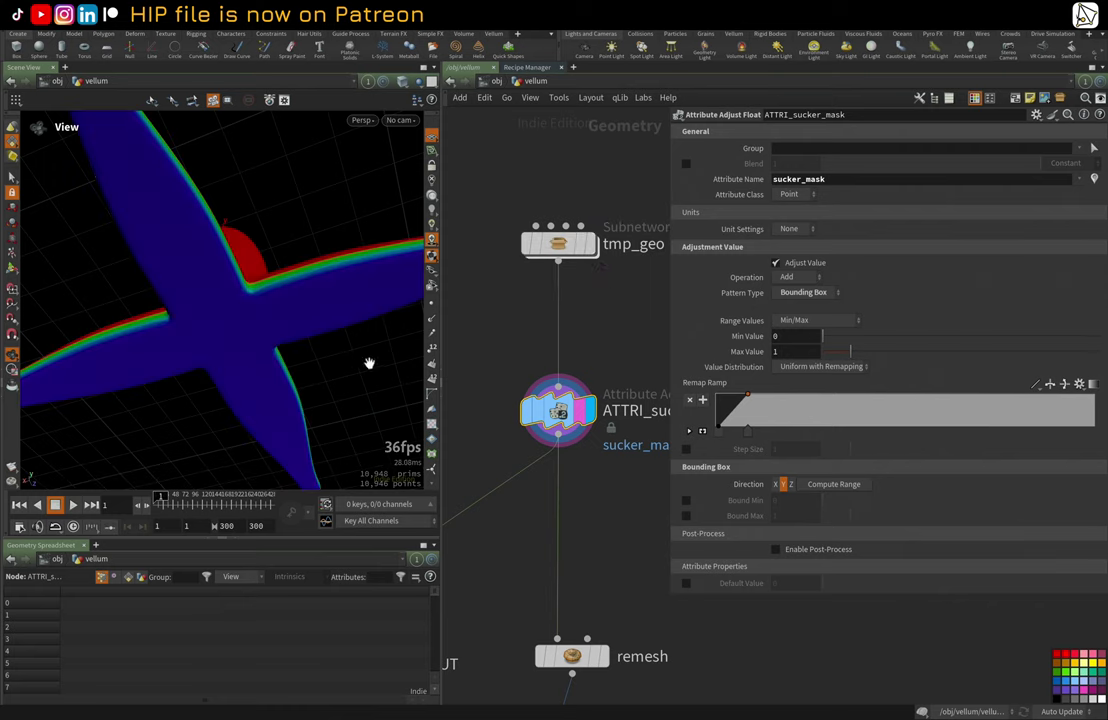
drag(312, 211, 257, 276)
middle_drag(635, 378, 589, 359)
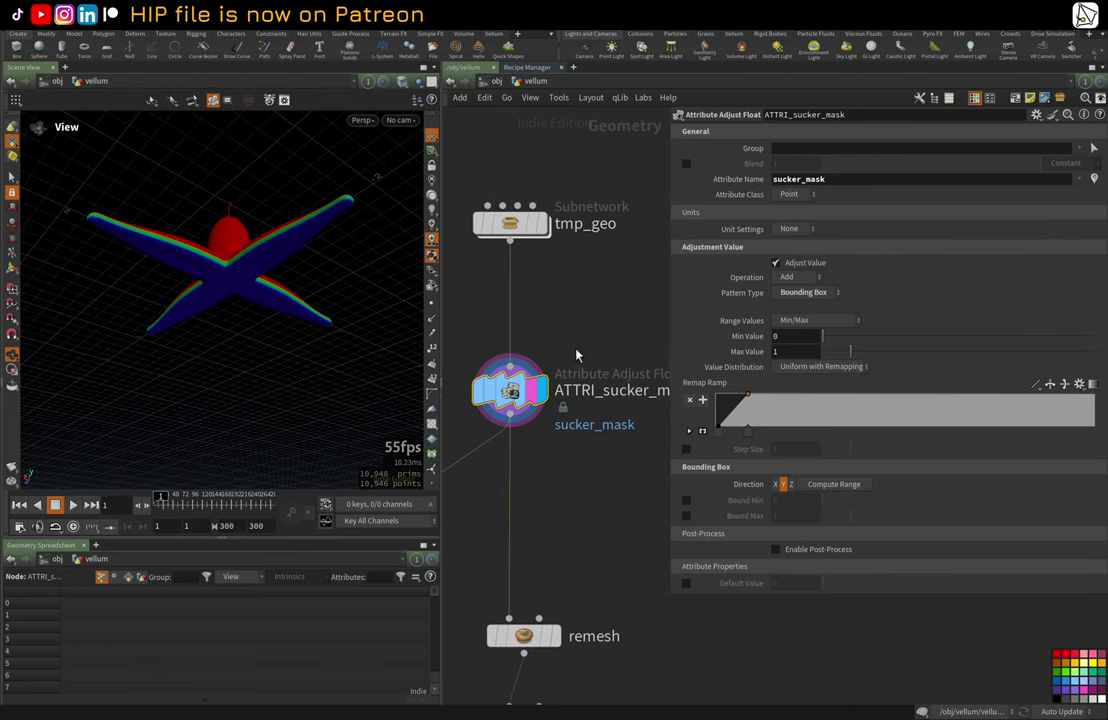
Step: Narrow the parameter area, and display the remesh node to examine the mask on the remeshed squid
scroll(576, 354, down, 1)
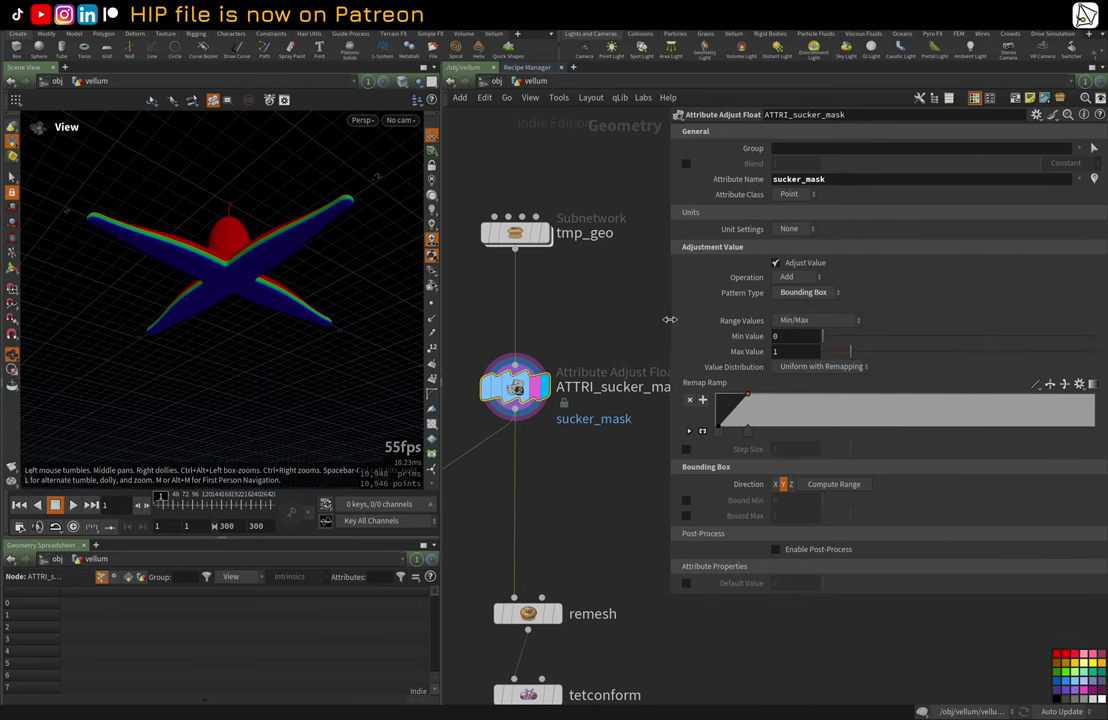
drag(673, 319, 760, 320)
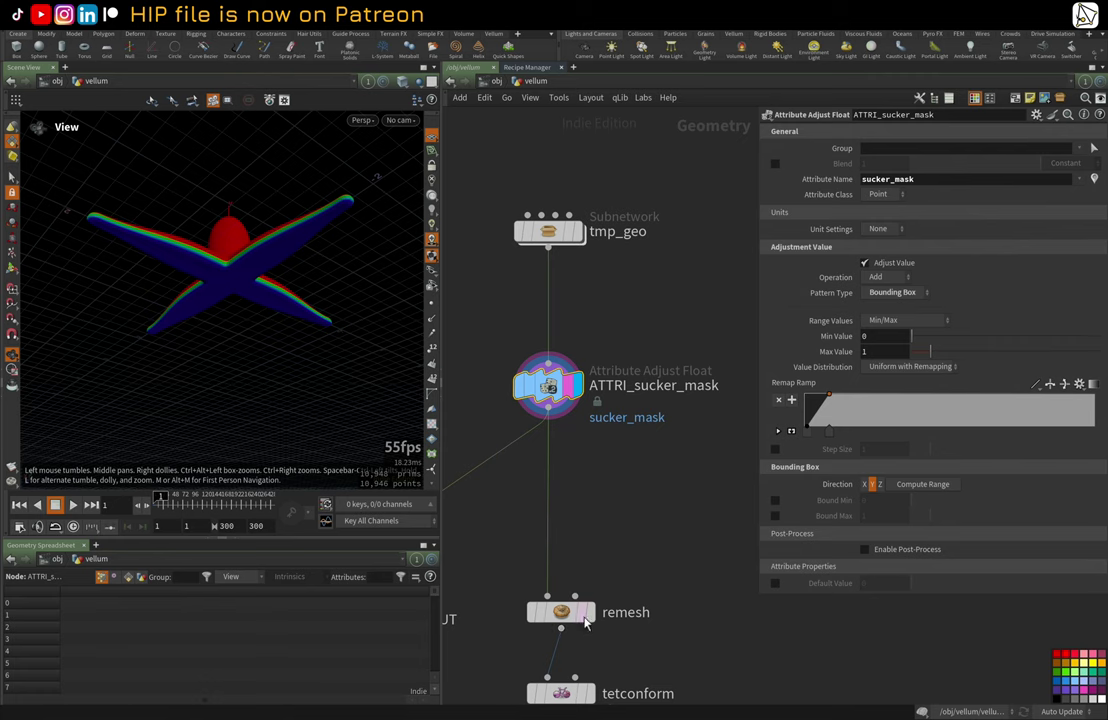
click(590, 612)
drag(259, 283, 340, 272)
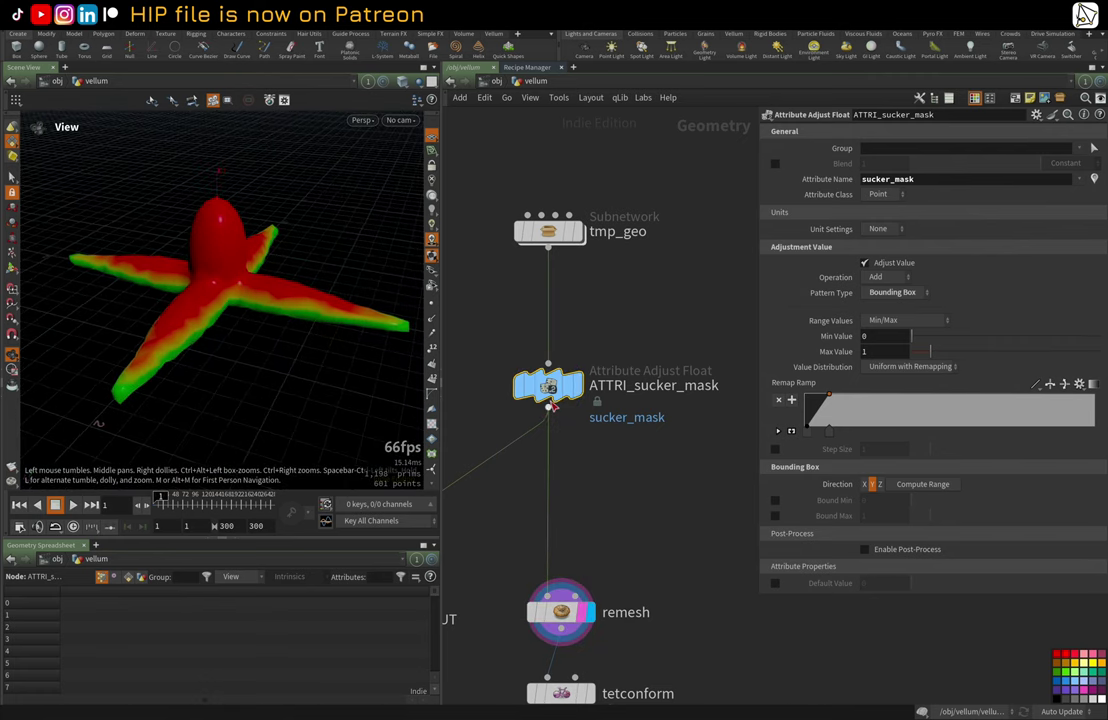
drag(425, 371, 425, 374)
scroll(480, 383, down, 1)
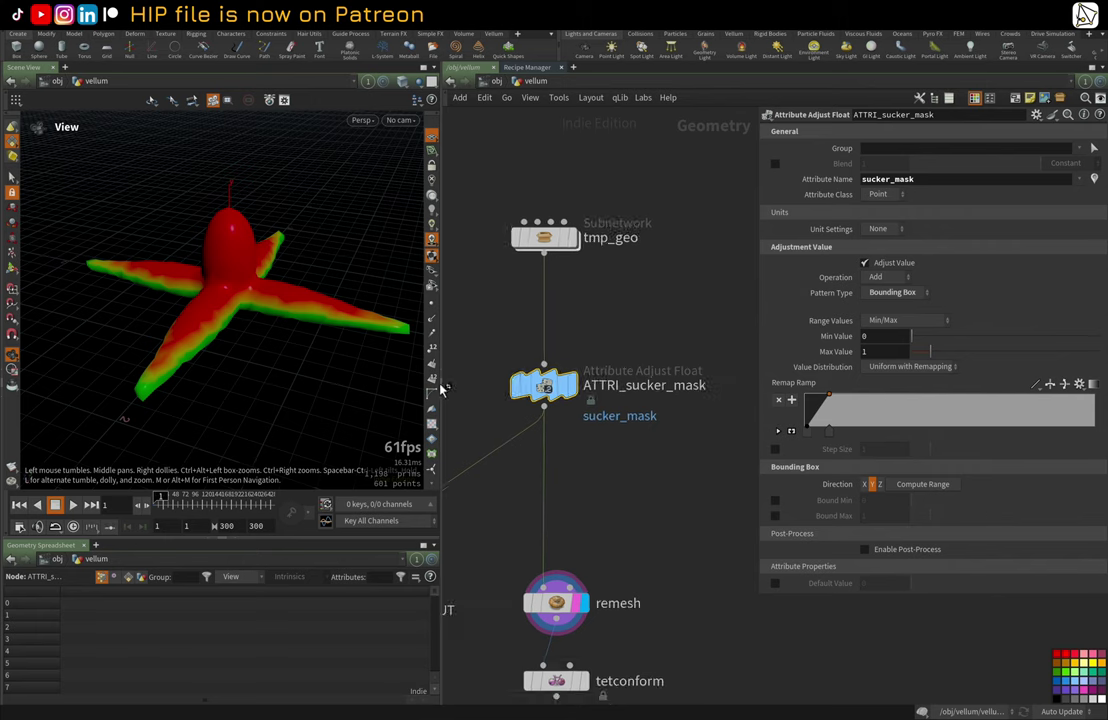
Step: Turn off the attribute visualization, and toggle wireframe shading on and off to compare the remeshed squid
click(433, 423)
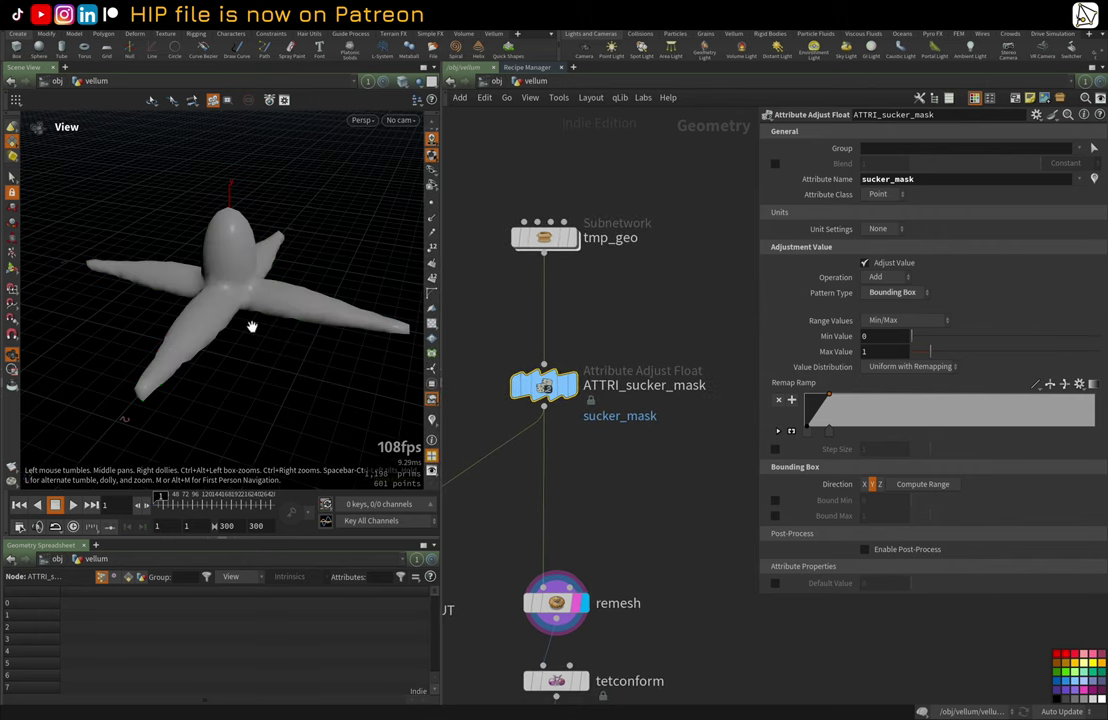
drag(250, 326, 259, 315)
key(w)
key(w)
key(w)
key(w)
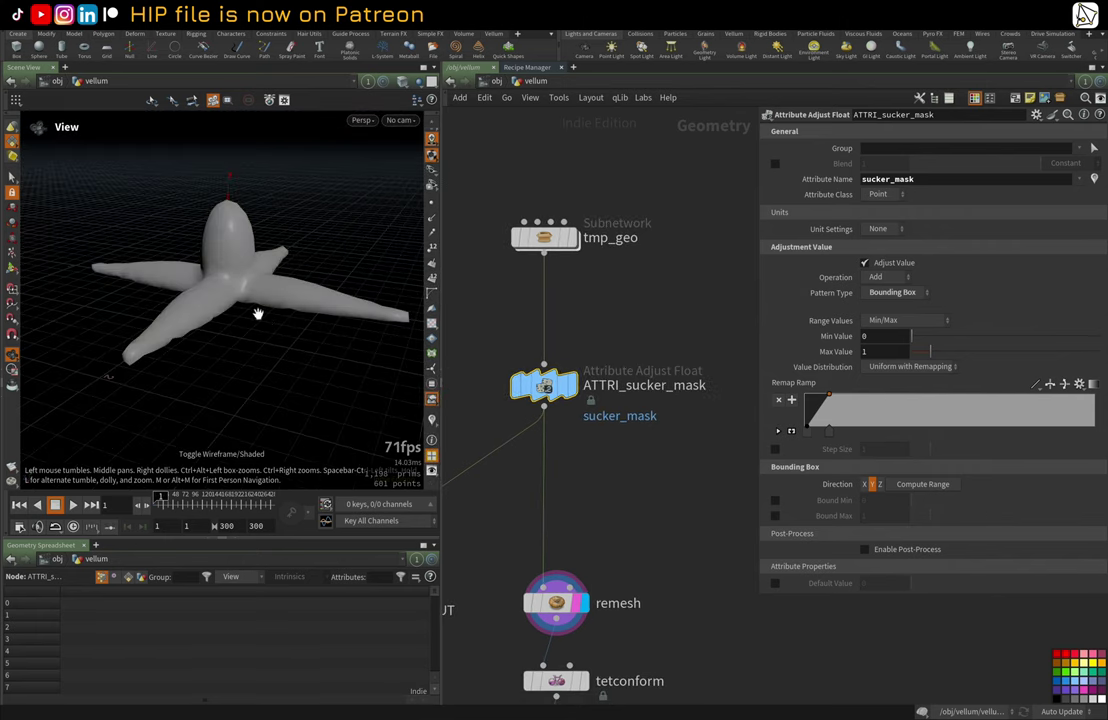
Step: Show the remesh node's parameters to examine its target size, and narrow the parameter area further
middle_drag(625, 498, 688, 470)
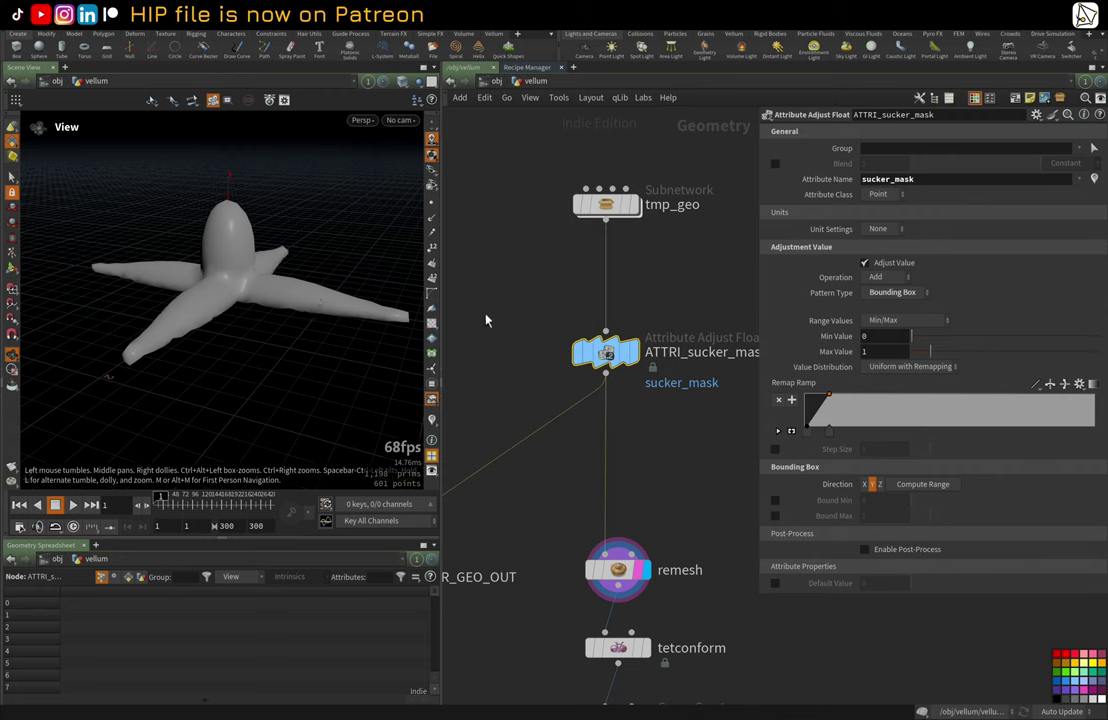
middle_drag(561, 309, 551, 304)
scroll(560, 365, down, 1)
drag(543, 508, 651, 579)
middle_drag(671, 521, 668, 444)
scroll(680, 440, up, 1)
drag(758, 431, 808, 431)
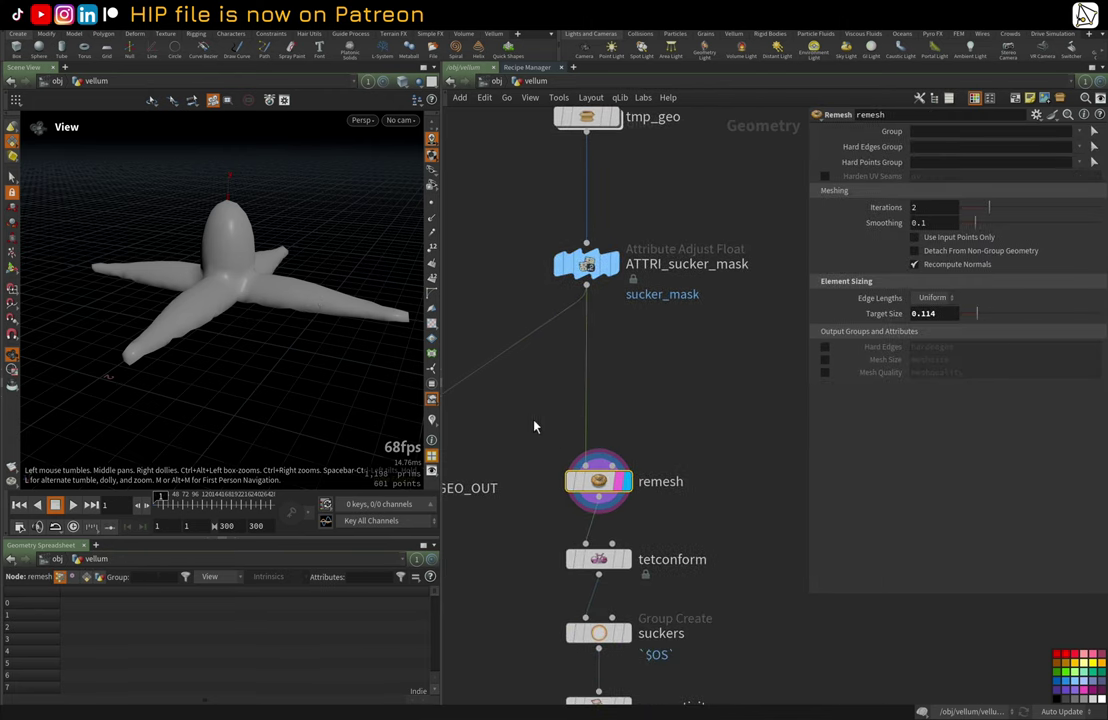
Step: Examine the remeshed squid's body and arms from several angles and distances
middle_drag(534, 427, 582, 401)
drag(162, 222, 195, 273)
mouse_move(249, 315)
mouse_down()
mouse_move(218, 287)
mouse_move(243, 310)
mouse_up()
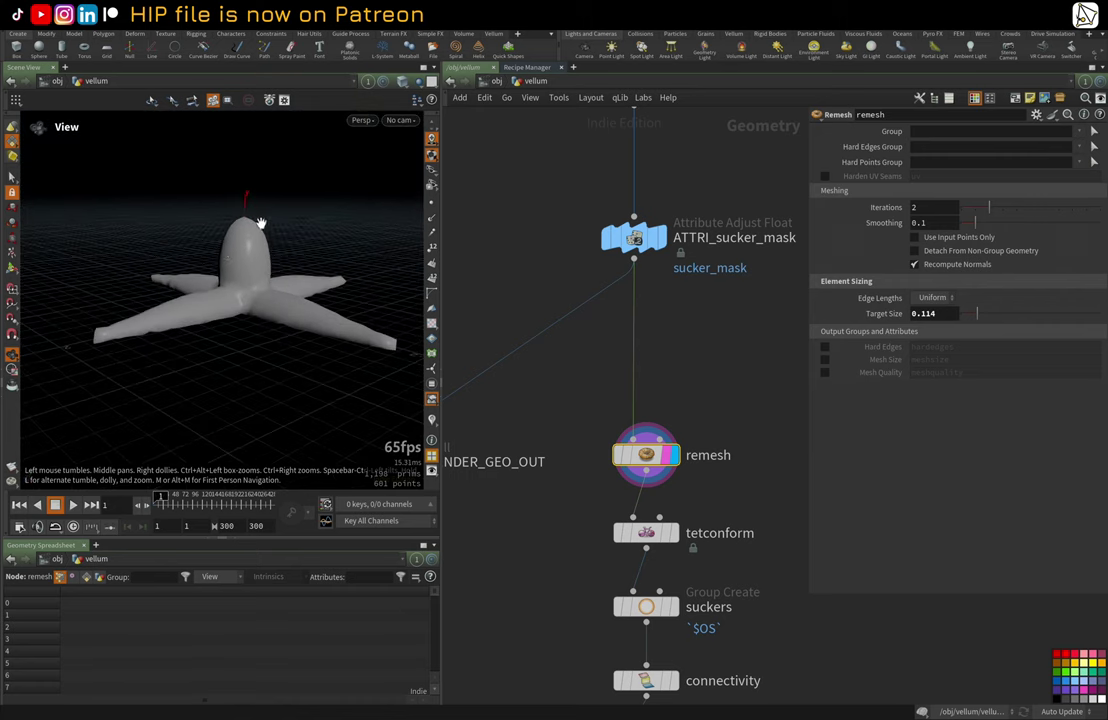
drag(247, 288, 292, 321)
right_drag(198, 328, 331, 317)
drag(331, 317, 230, 307)
right_drag(311, 321, 292, 341)
drag(292, 341, 438, 348)
Step: Look over the RENDER_GEO_OUT branch, and display tetconform with its parameters to examine the tetrahedral mesh settings
scroll(518, 392, down, 3)
scroll(474, 361, up, 5)
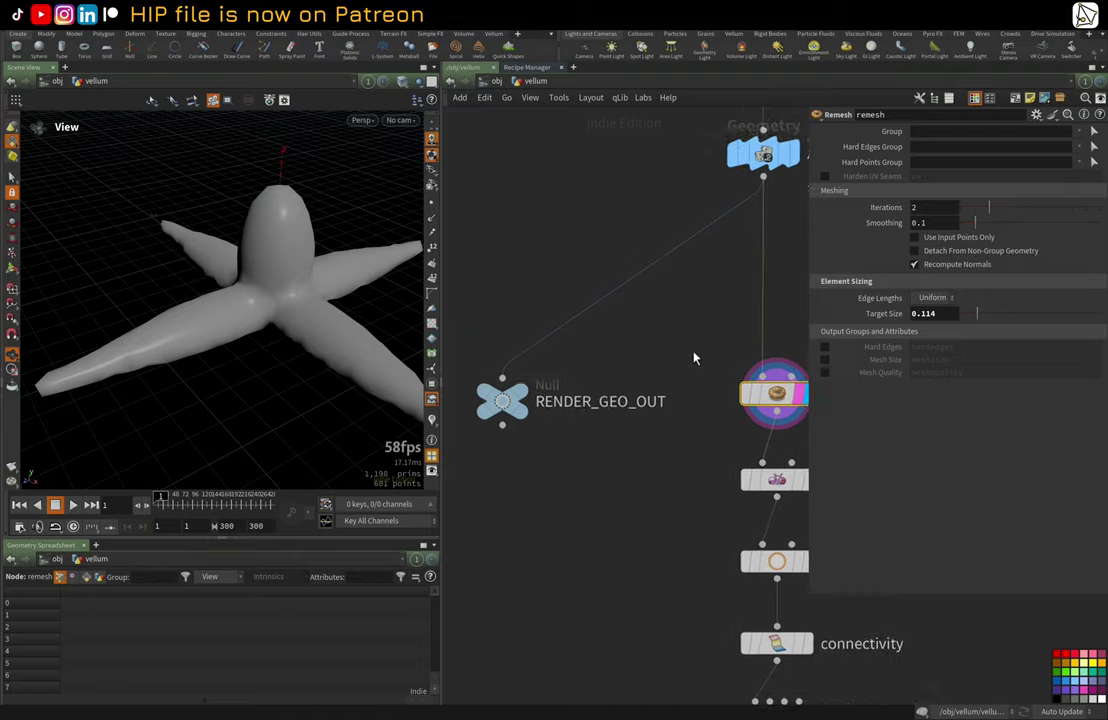
click(686, 463)
click(637, 461)
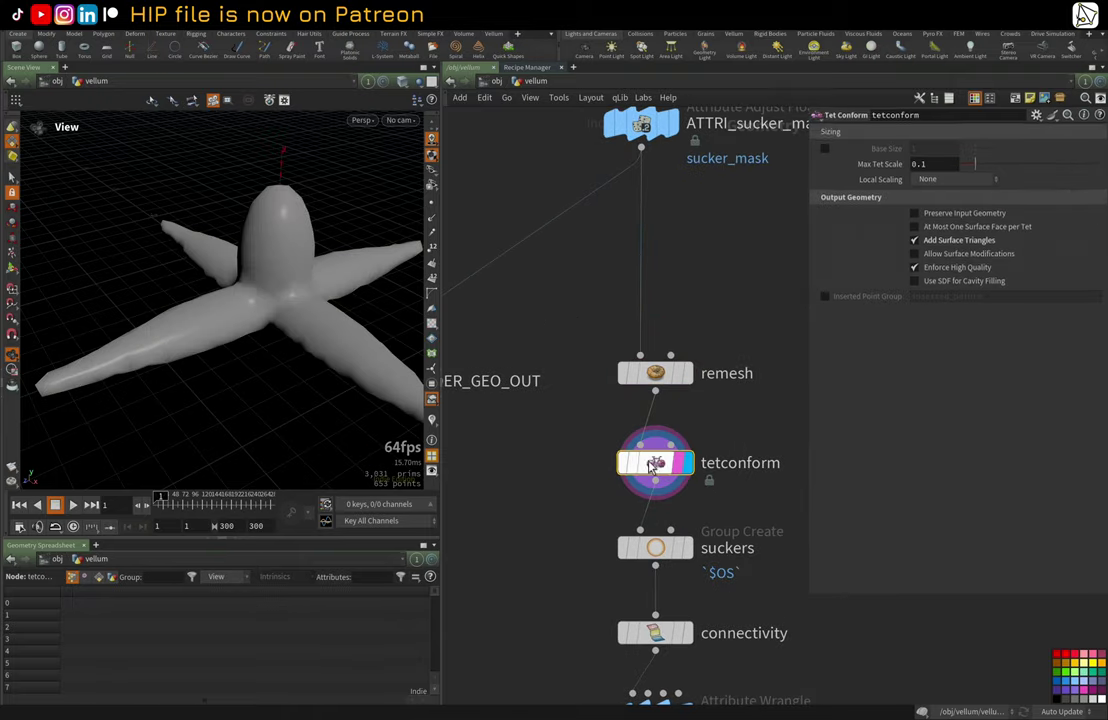
Step: Switch the viewport to wireframe shading and move in close to examine the inner structure of the tetconform mesh
right_drag(315, 312, 389, 287)
mouse_move(389, 288)
mouse_down()
mouse_move(247, 314)
mouse_move(203, 280)
mouse_move(215, 285)
mouse_up()
key(w)
Step: Display the suckers group node with its parameters, and examine the grouped points along the squid's underside from several angles and distances
middle_drag(637, 497, 615, 413)
scroll(551, 435, down, 1)
scroll(551, 435, up, 1)
click(665, 466)
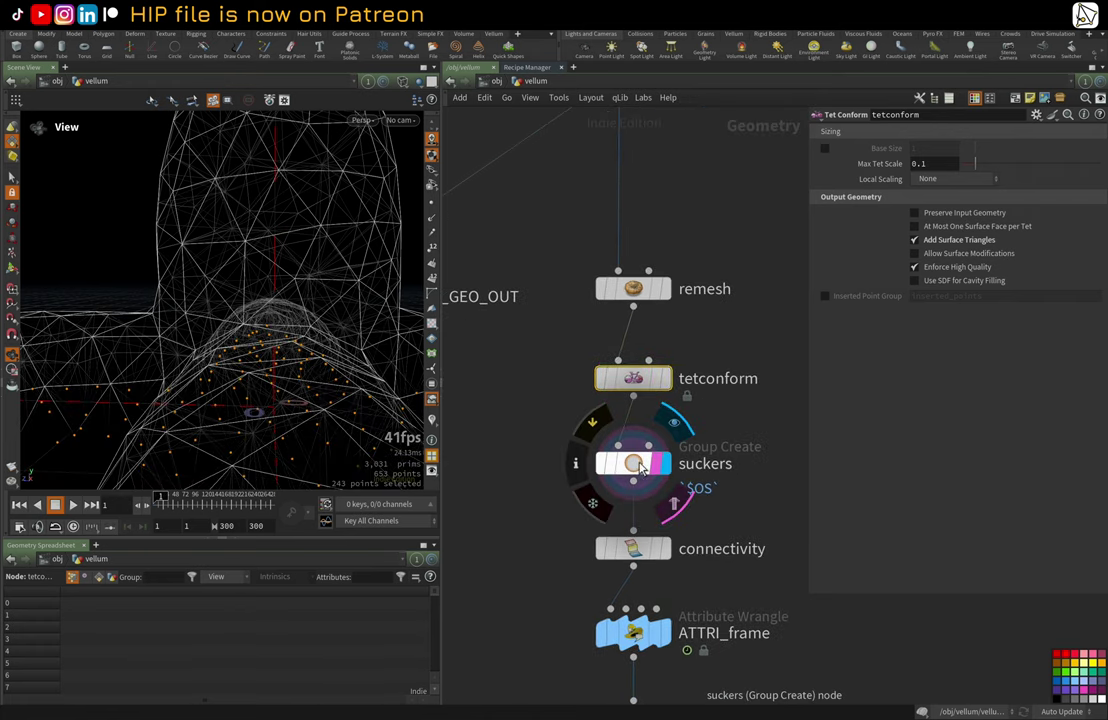
click(641, 467)
right_drag(284, 280, 204, 344)
drag(204, 344, 273, 329)
right_drag(273, 329, 233, 343)
drag(232, 343, 264, 290)
middle_drag(591, 215, 527, 267)
middle_drag(506, 389, 519, 340)
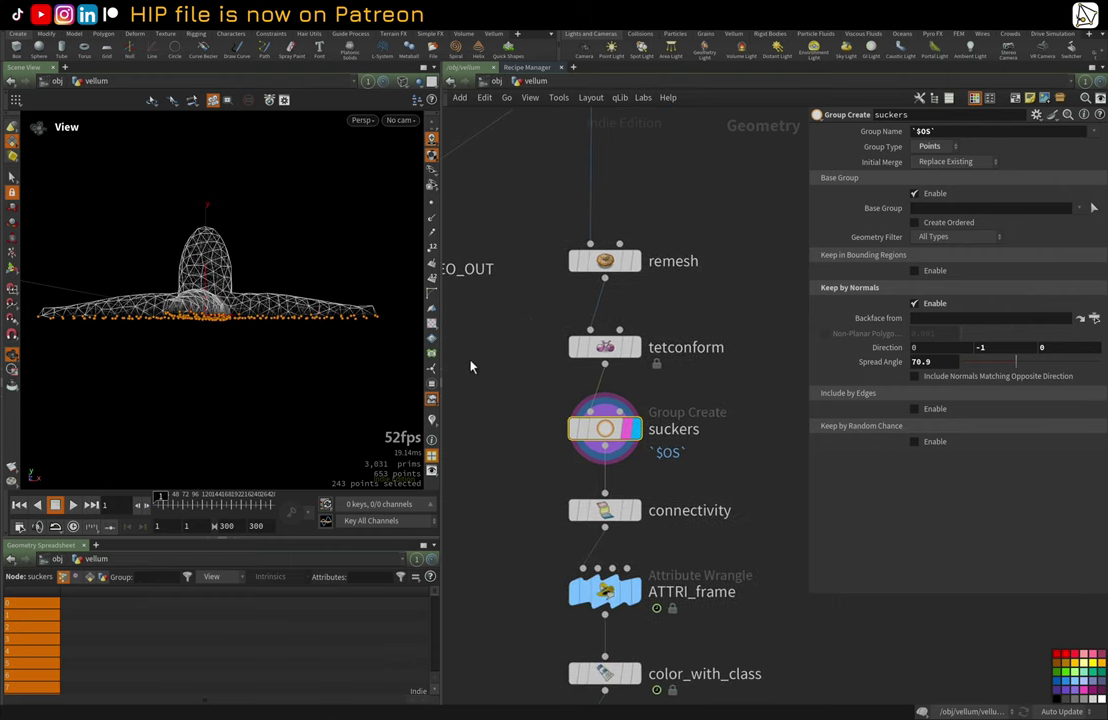
Step: Display the connectivity node with its parameters, and orbit around the squid to inspect the connected mesh
click(605, 510)
drag(197, 313, 240, 309)
middle_drag(763, 558, 747, 420)
scroll(747, 420, down, 1)
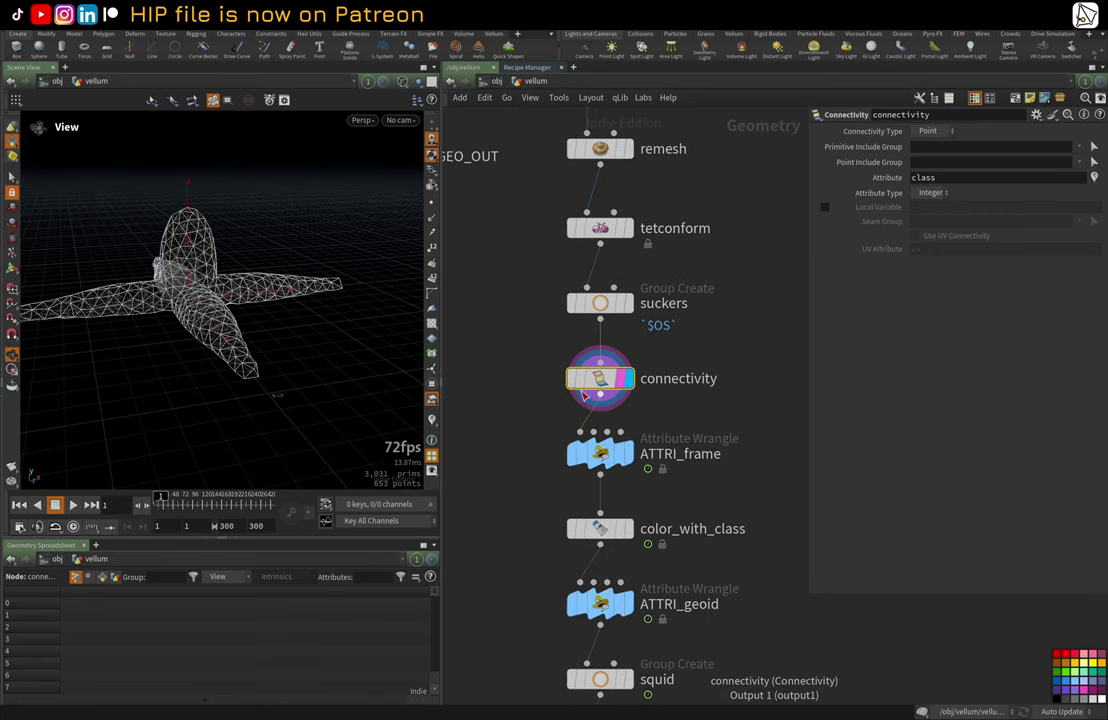
drag(240, 265, 228, 294)
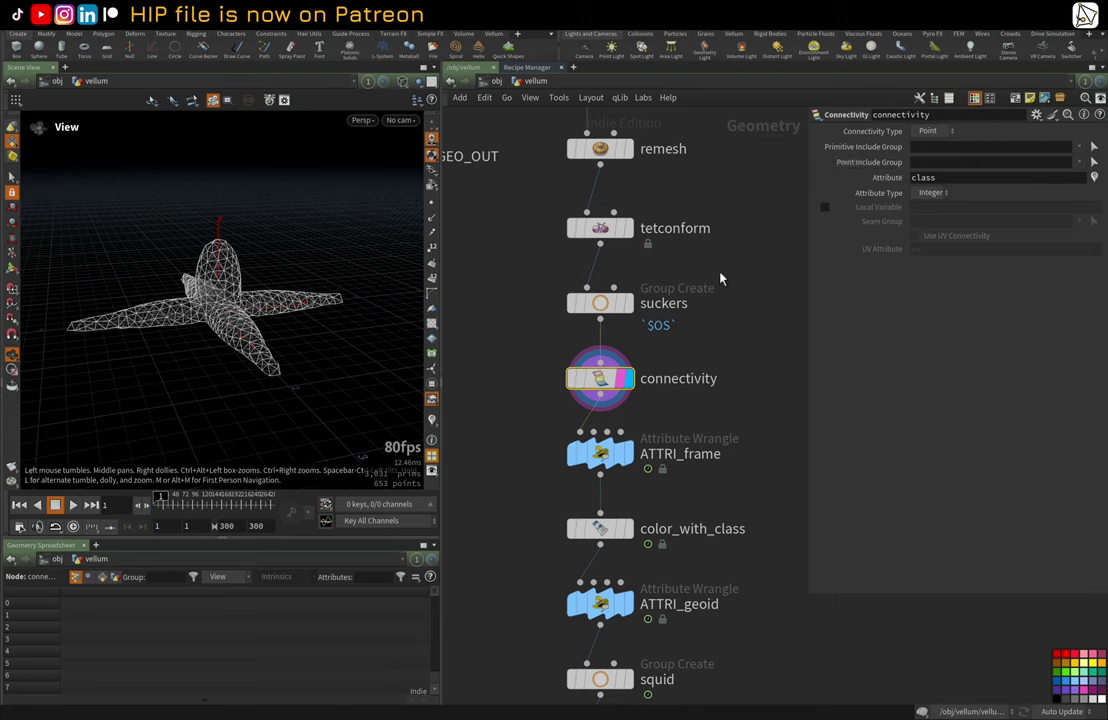
Step: Display ATTRI_frame with its VEX expression, and switch the viewport back to shaded mode
click(601, 458)
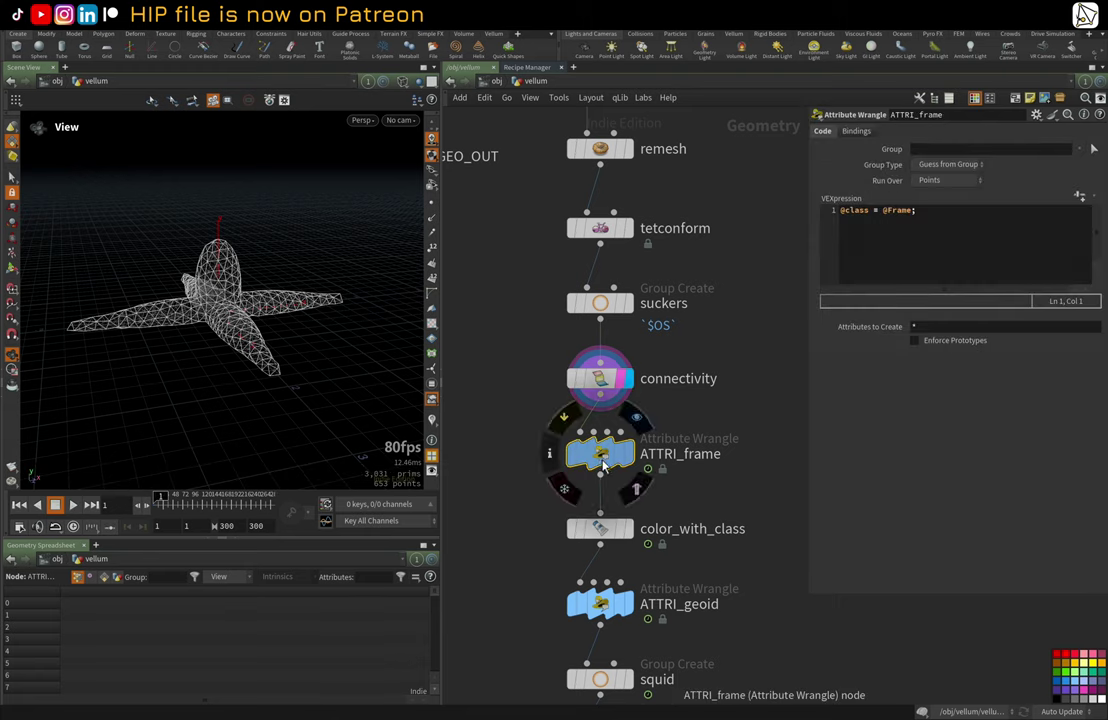
click(627, 455)
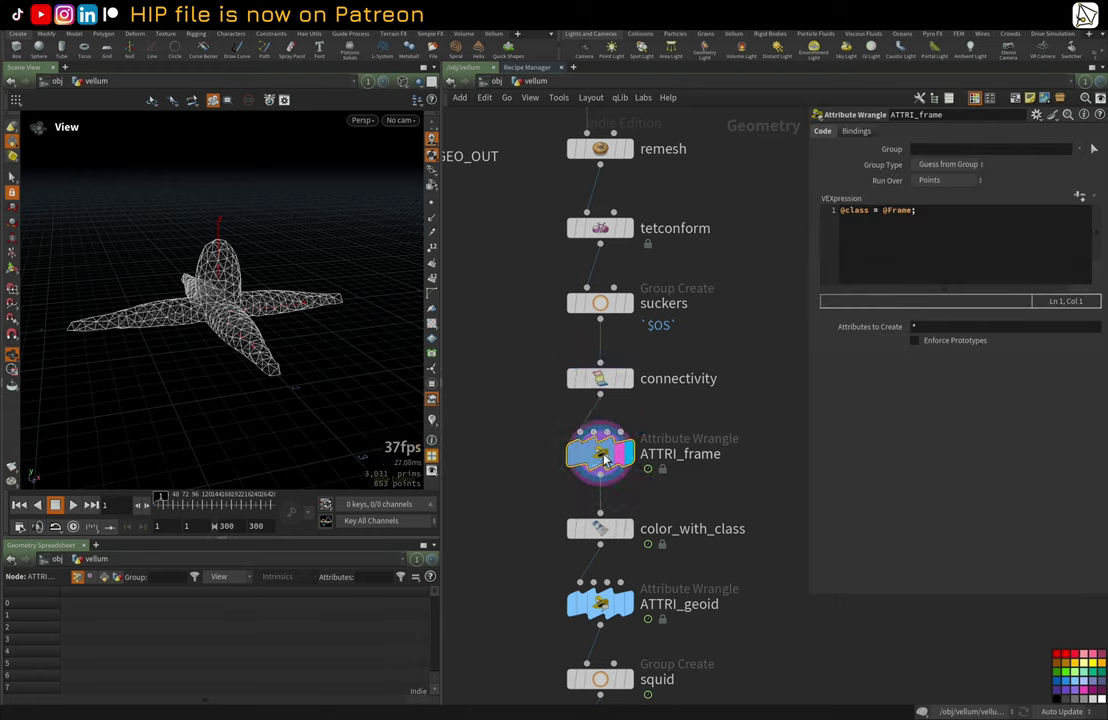
key(w)
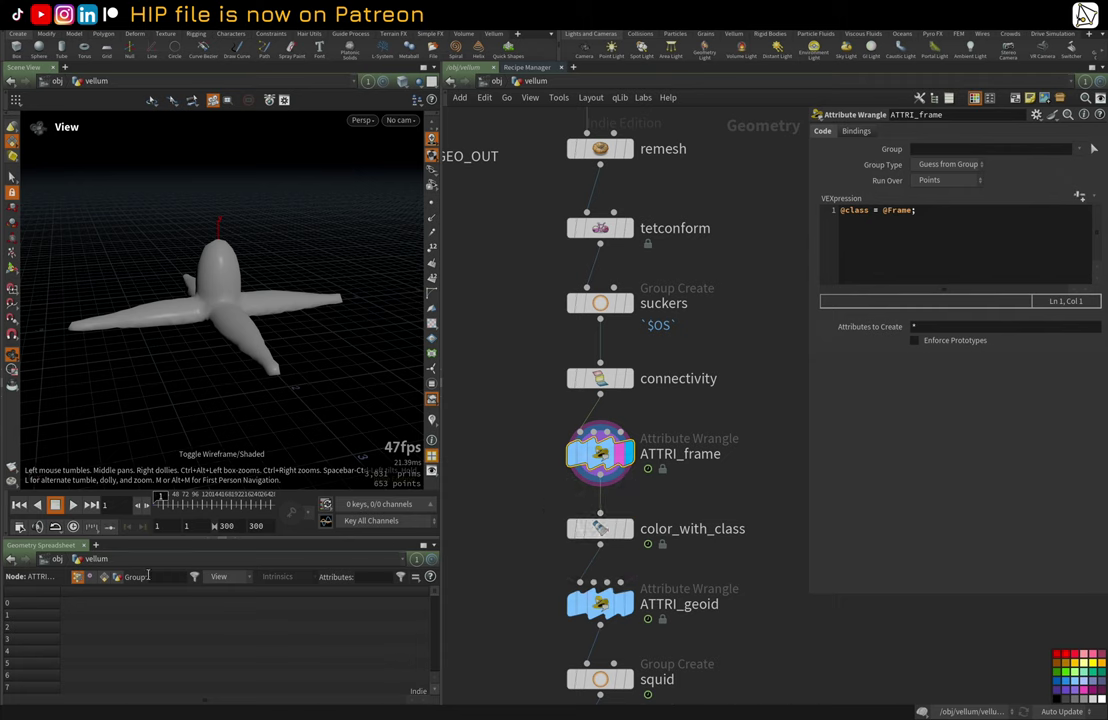
Step: Show the class attribute in the geometry spreadsheet, and scrub the timeline back to frame 1 to examine its values
click(224, 577)
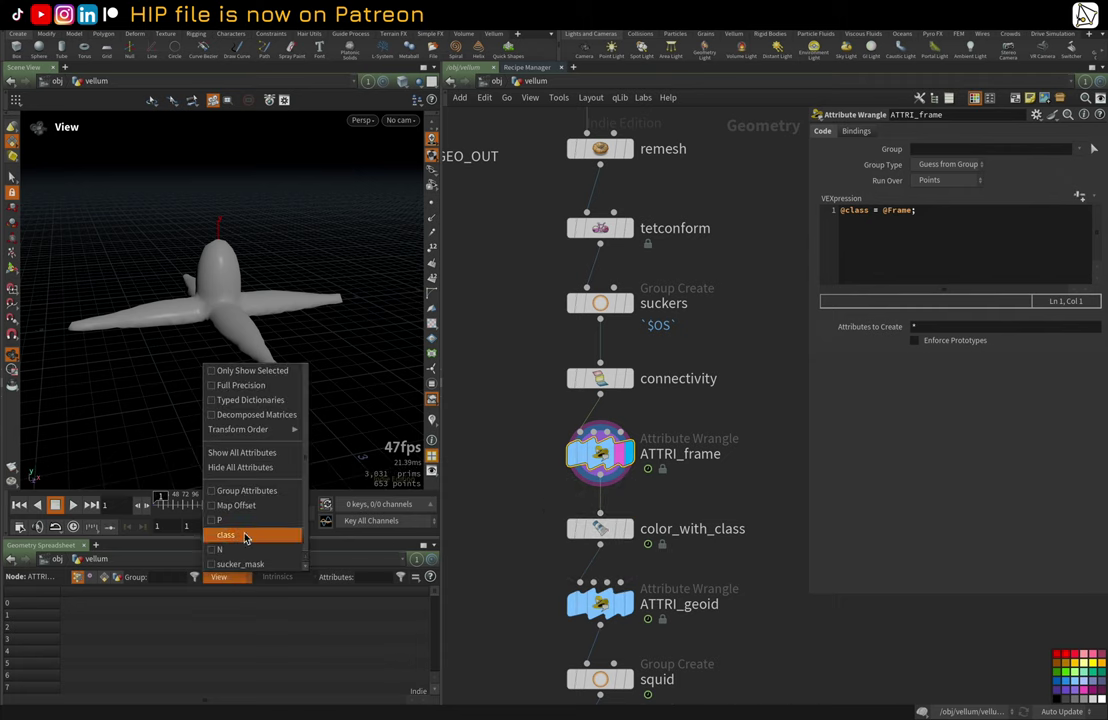
click(245, 537)
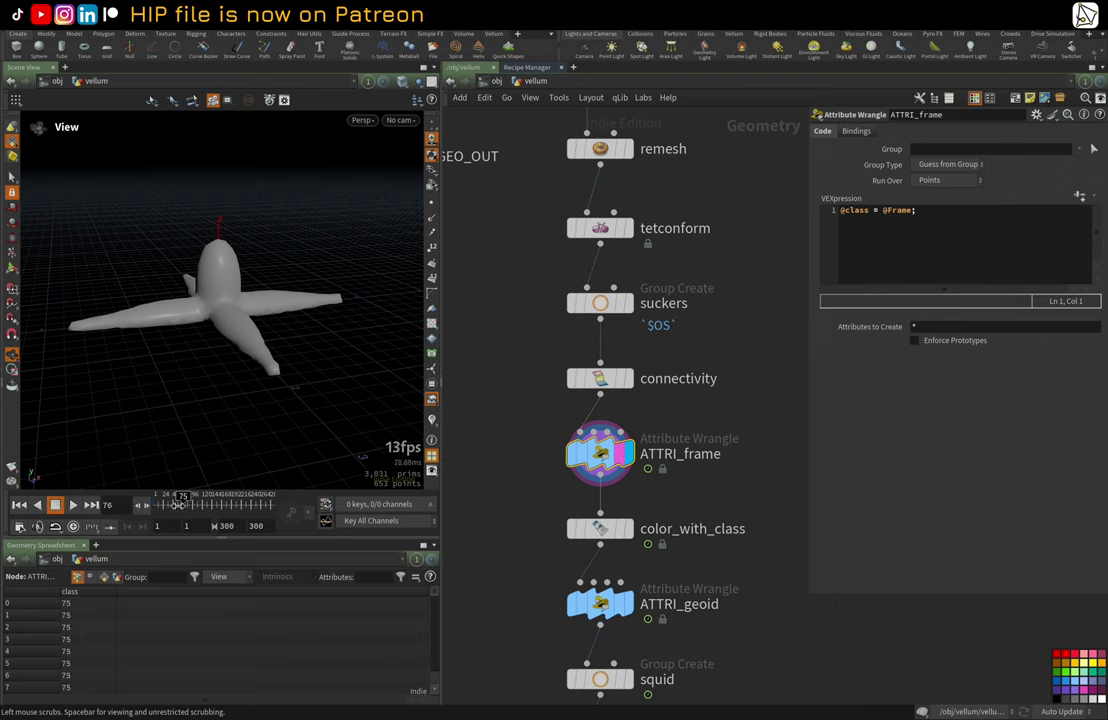
drag(173, 505, 154, 507)
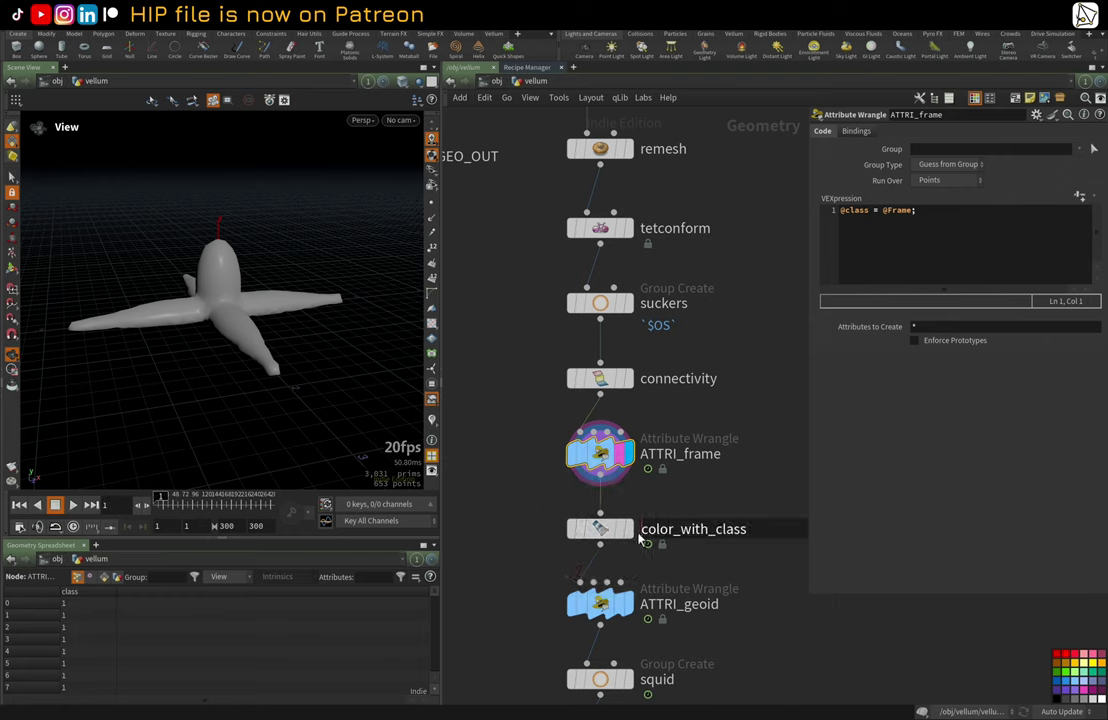
Step: Display color_with_class with its parameters, and scrub the timeline back to frame 1 to examine the squid's random color
click(645, 530)
click(600, 529)
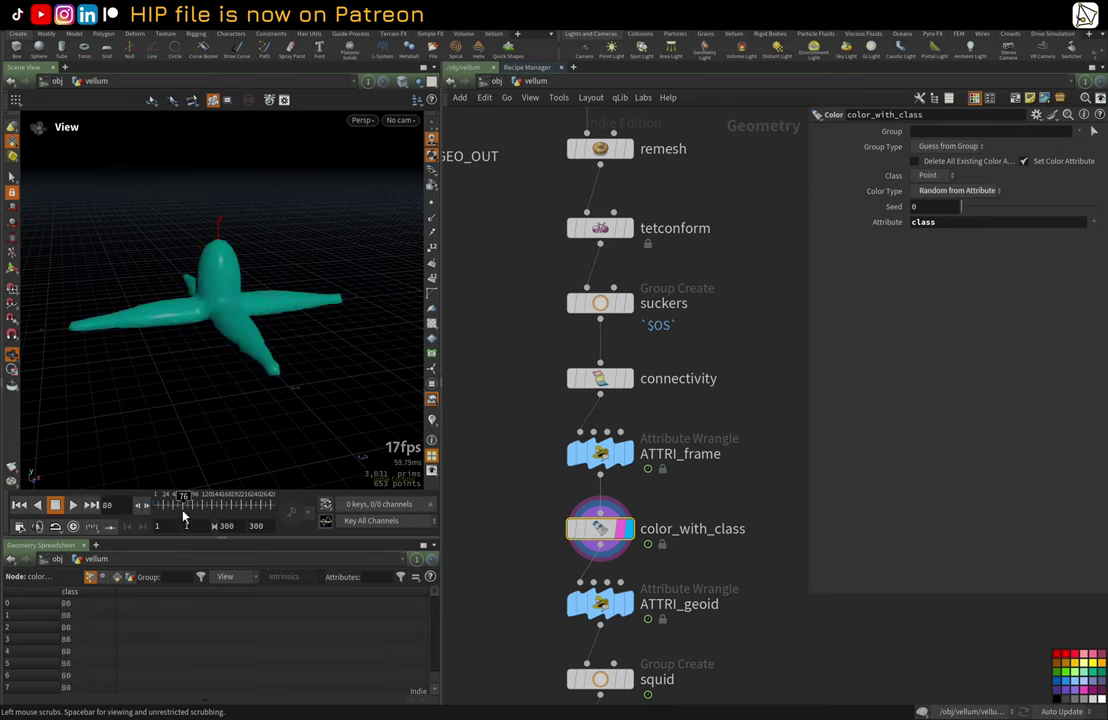
drag(184, 516, 144, 517)
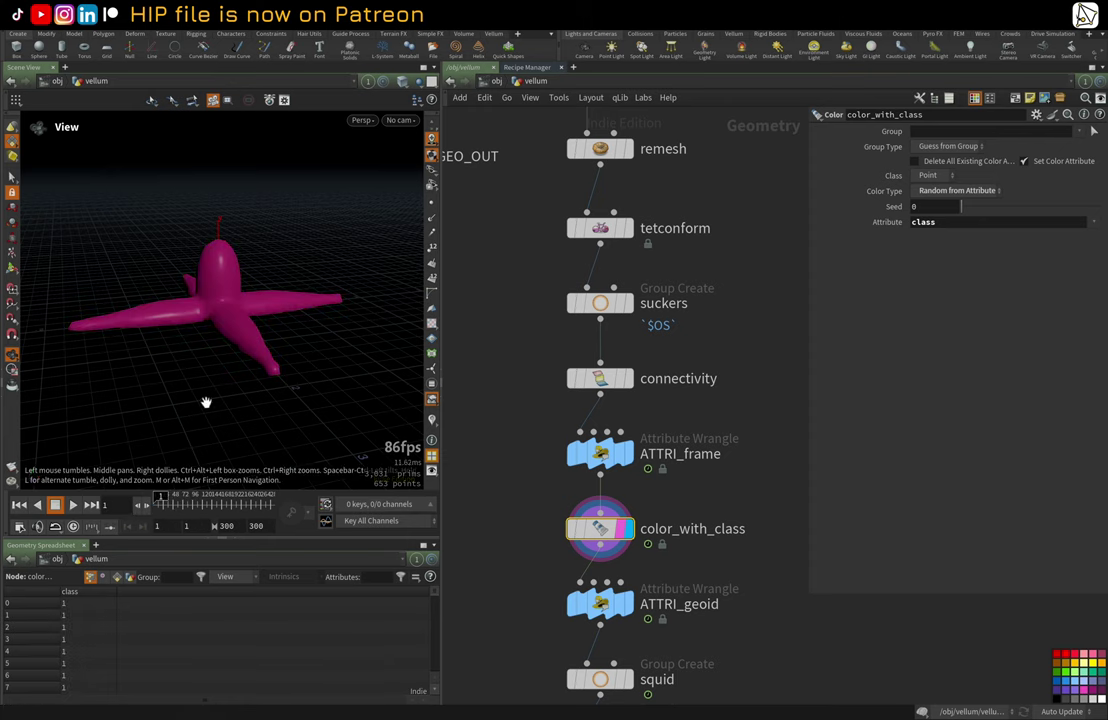
Step: Display ATTRI_geoid, add the geoid attribute to the geometry spreadsheet, and scrub to frame 47 to compare it with class
middle_drag(480, 548, 480, 481)
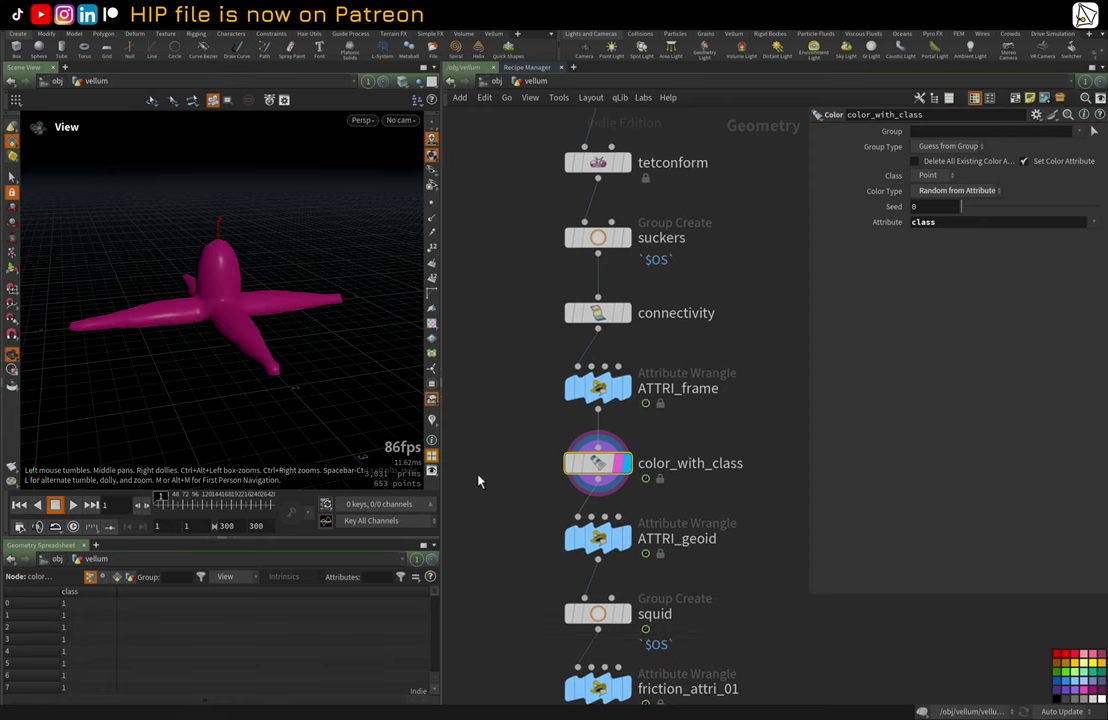
click(604, 541)
mouse_move(606, 542)
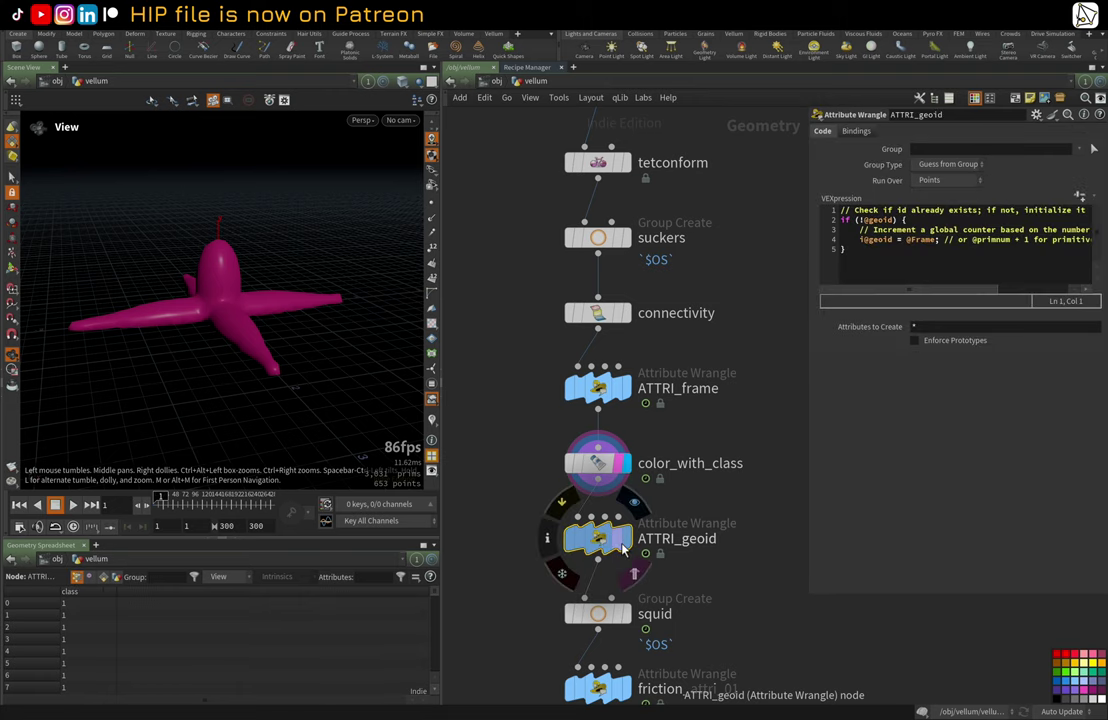
click(622, 548)
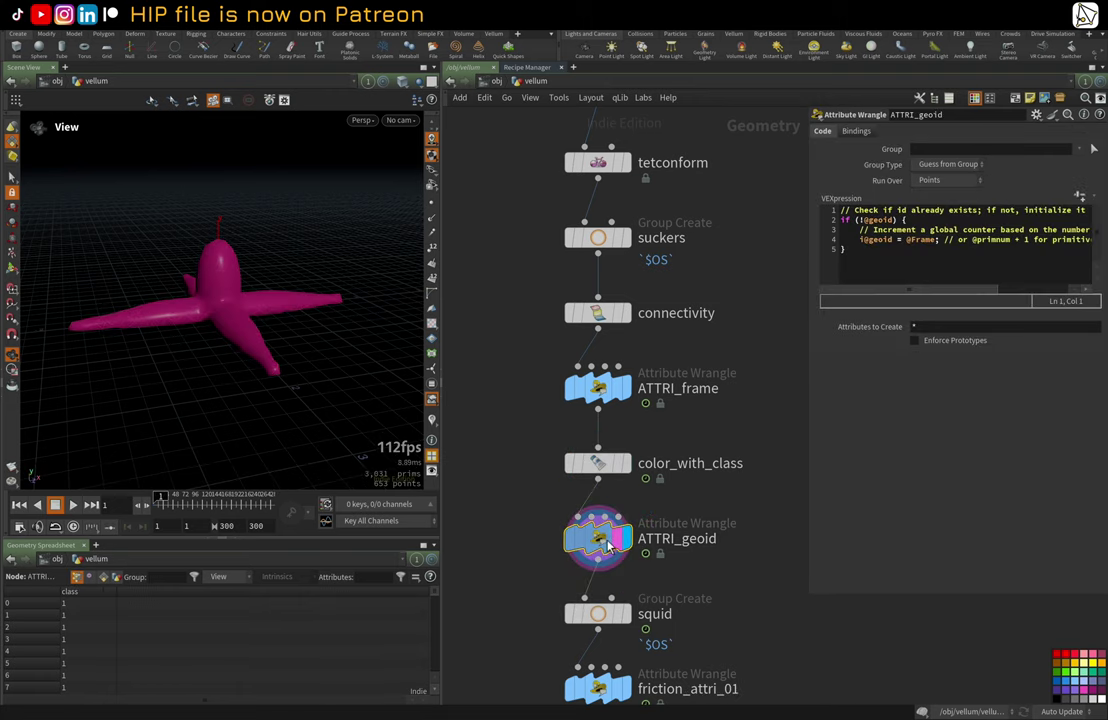
click(218, 577)
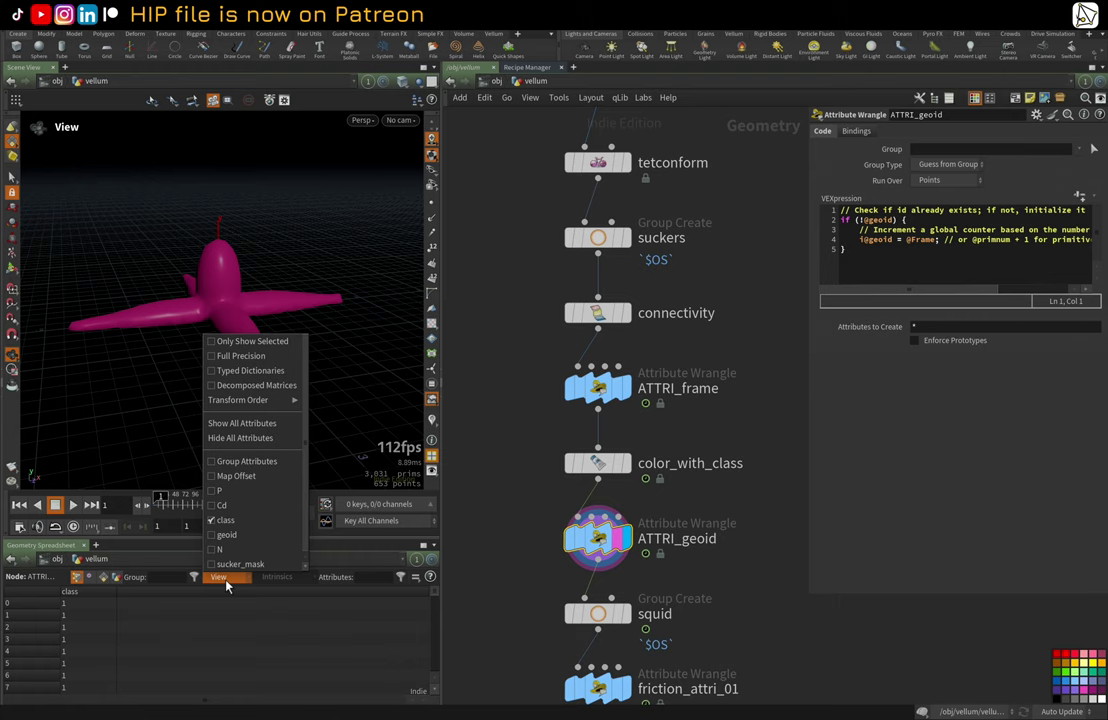
click(240, 548)
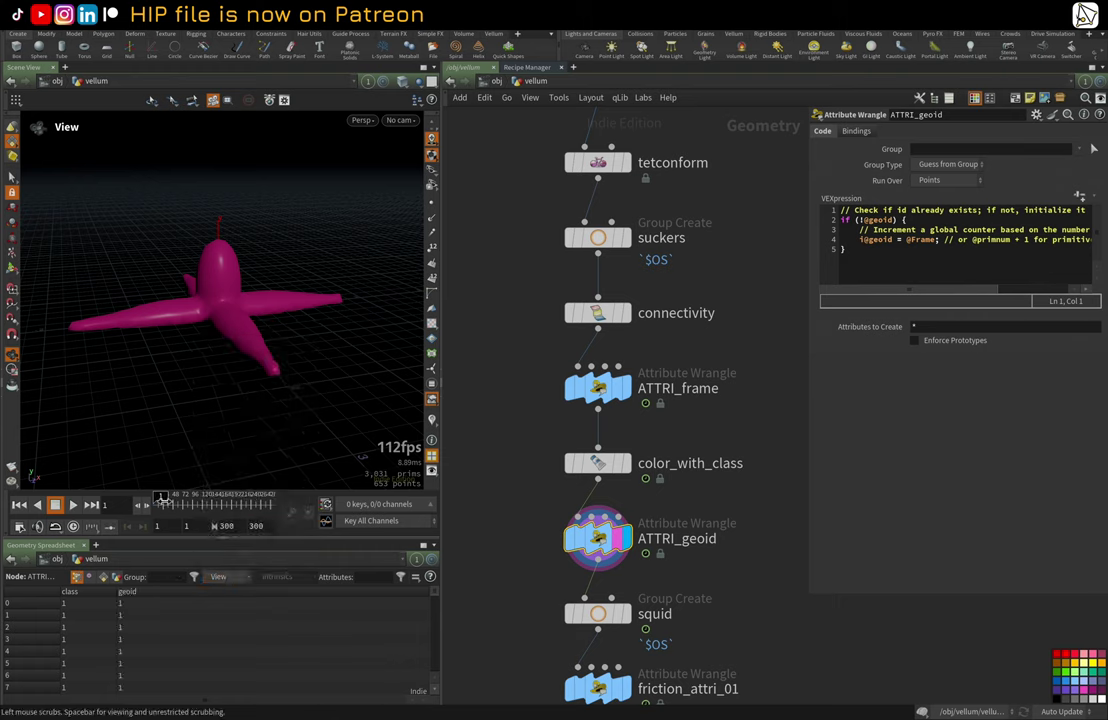
mouse_move(163, 504)
mouse_down()
mouse_move(181, 504)
mouse_move(172, 505)
mouse_up()
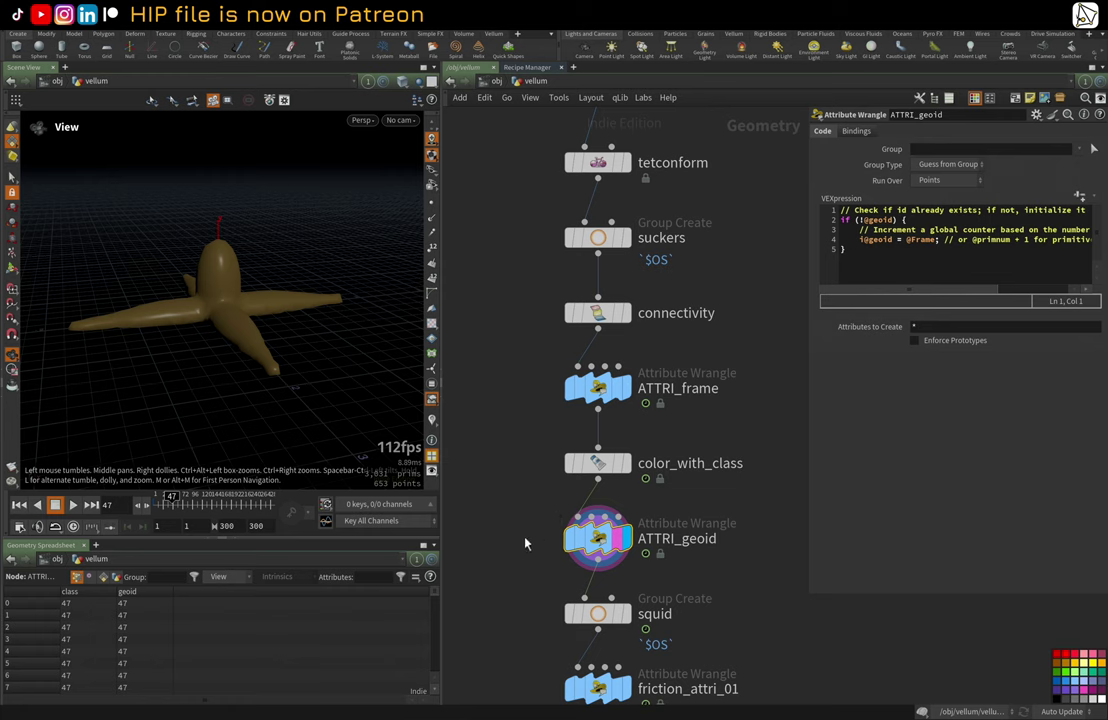
Step: Display the squid group node with its parameters to examine which points it groups
middle_drag(524, 539, 497, 388)
click(613, 440)
scroll(507, 512, down, 2)
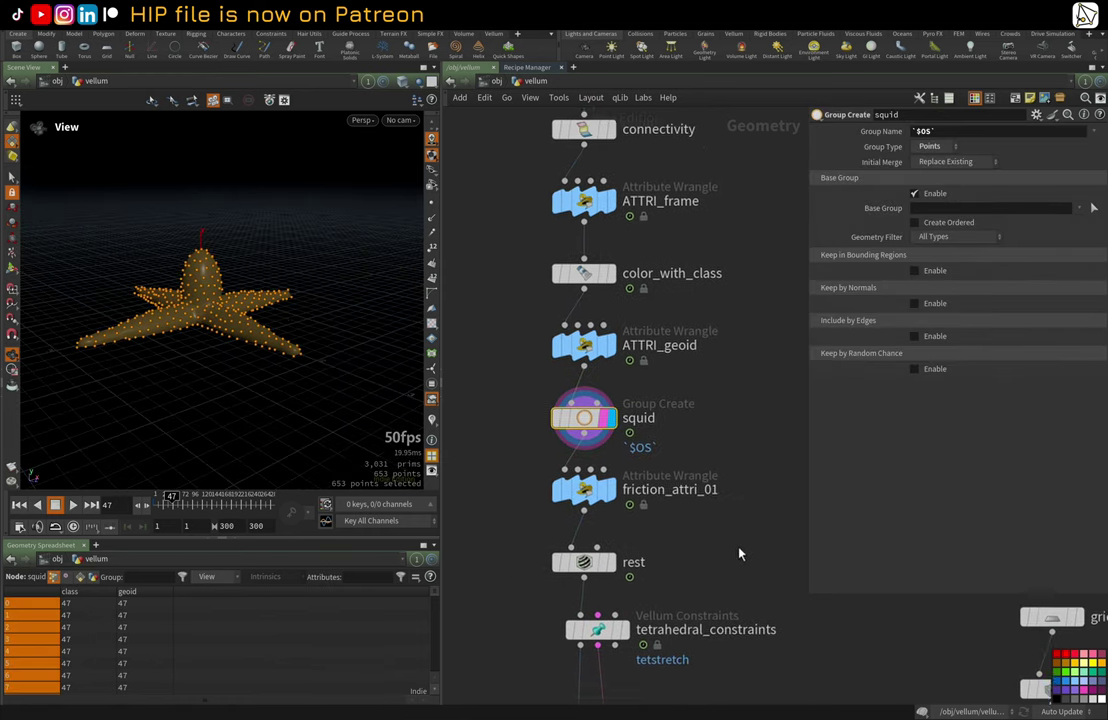
Step: Show the parameters of friction_attri_01, and widen the parameter area to read its friction values and VEX code
click(580, 470)
middle_drag(773, 391, 748, 390)
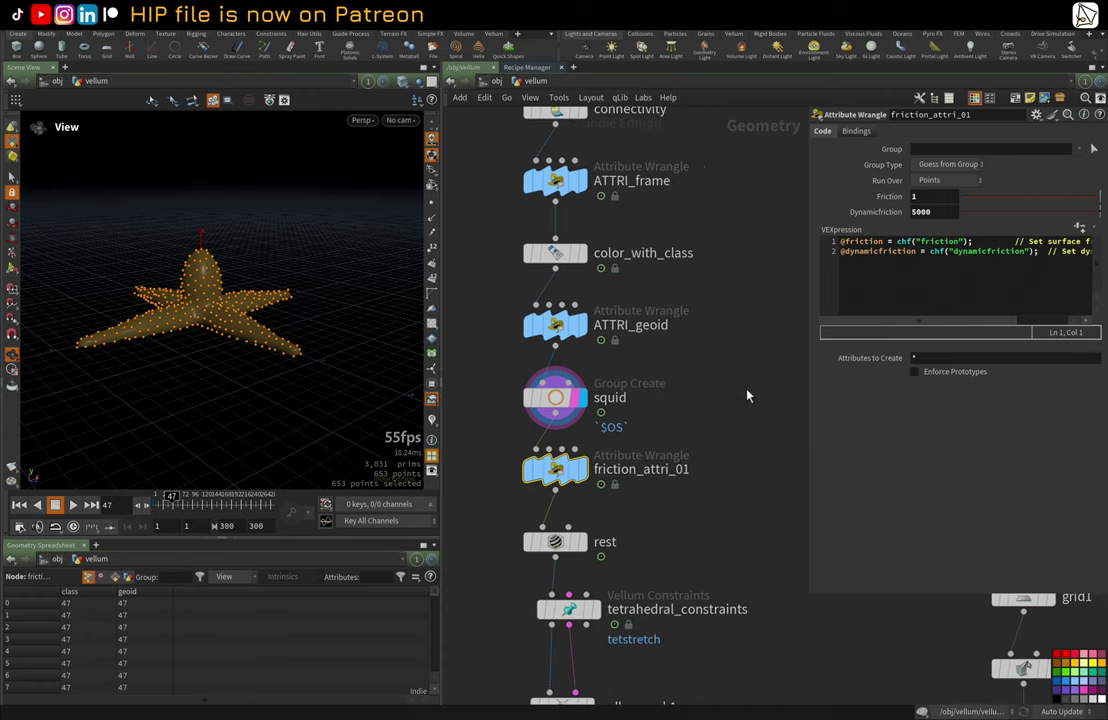
drag(806, 398, 738, 398)
mouse_move(567, 490)
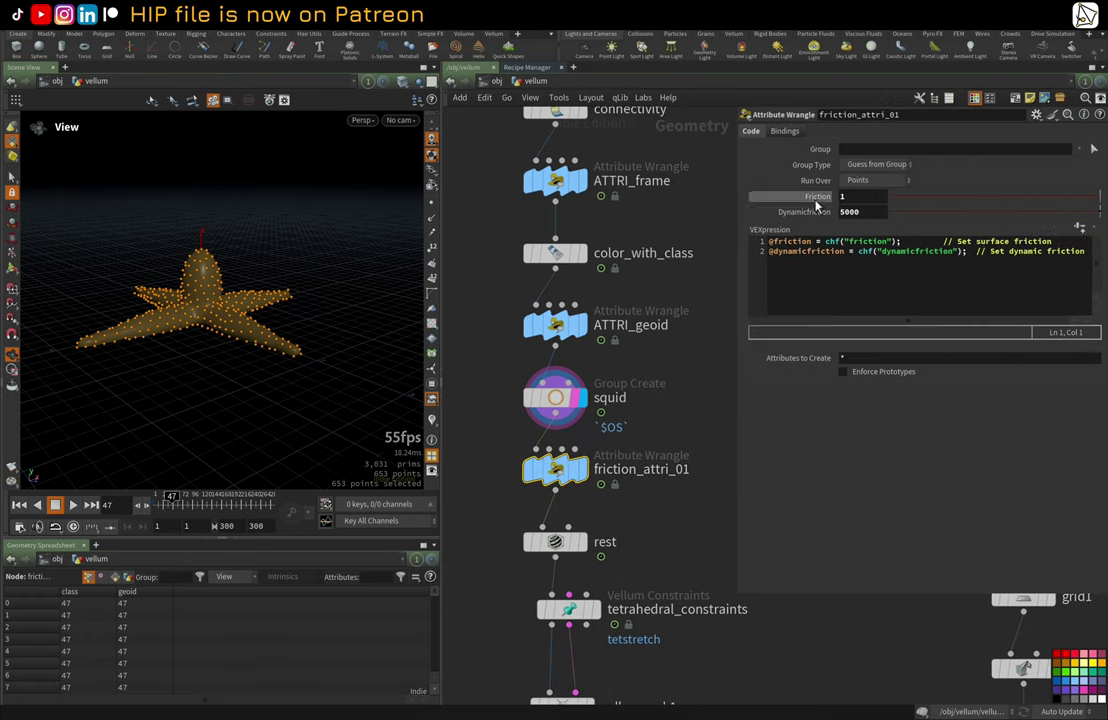
Step: Display the rest node with its parameters to examine the stored rest position on the squid
middle_drag(681, 418, 681, 347)
click(562, 474)
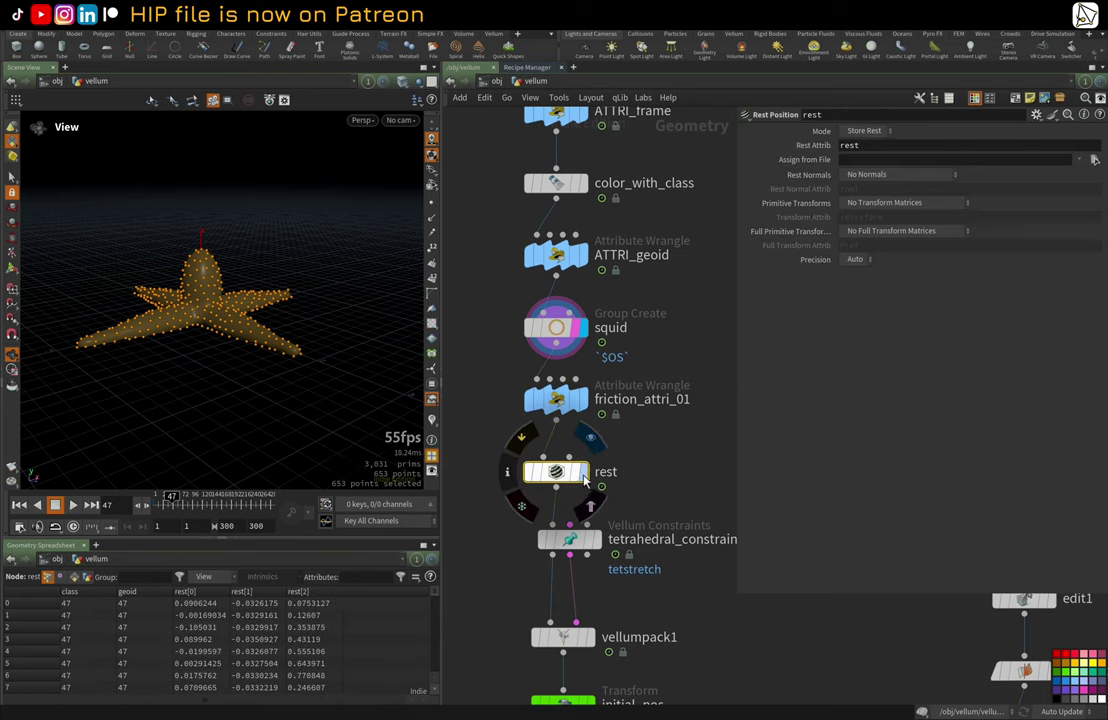
click(584, 473)
click(576, 473)
drag(278, 342, 285, 343)
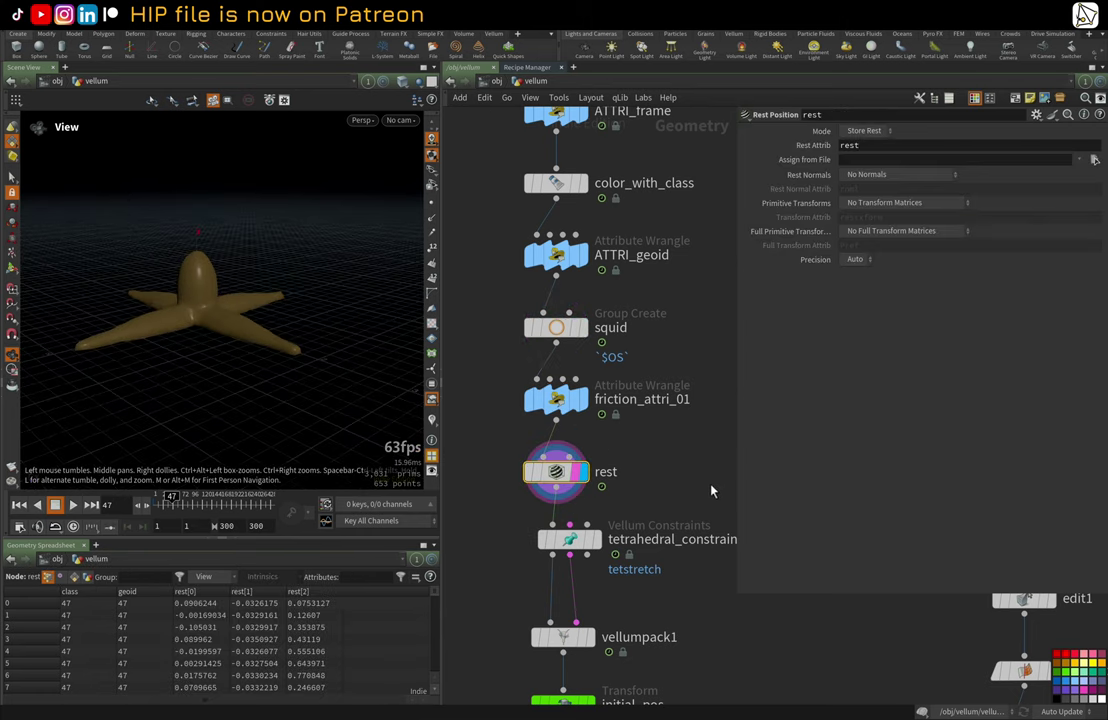
Step: Display tetrahedral_constraints to examine its settings and constraint geometry, and narrow the parameter area
middle_drag(712, 491, 678, 345)
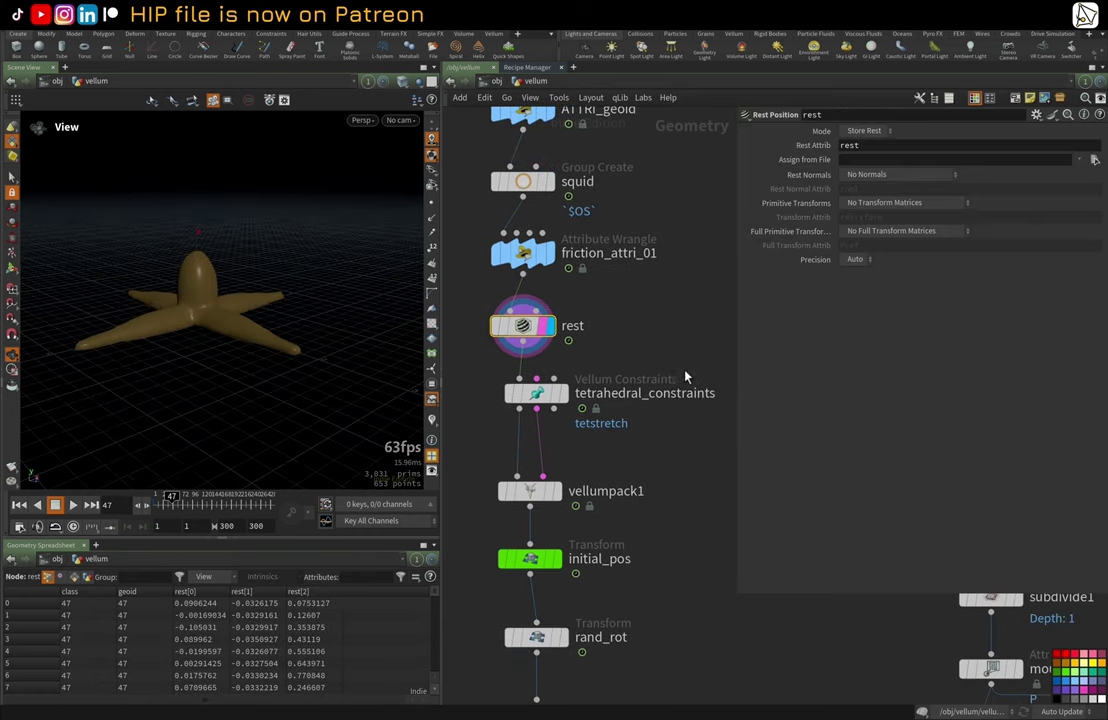
click(551, 398)
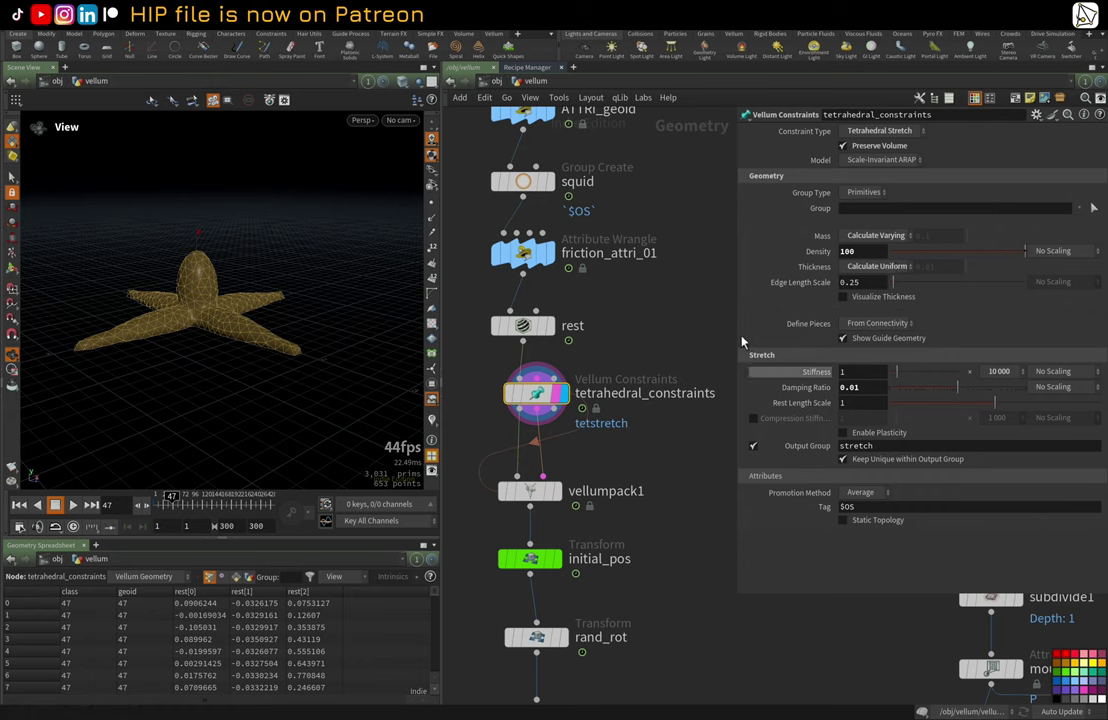
drag(236, 250, 165, 285)
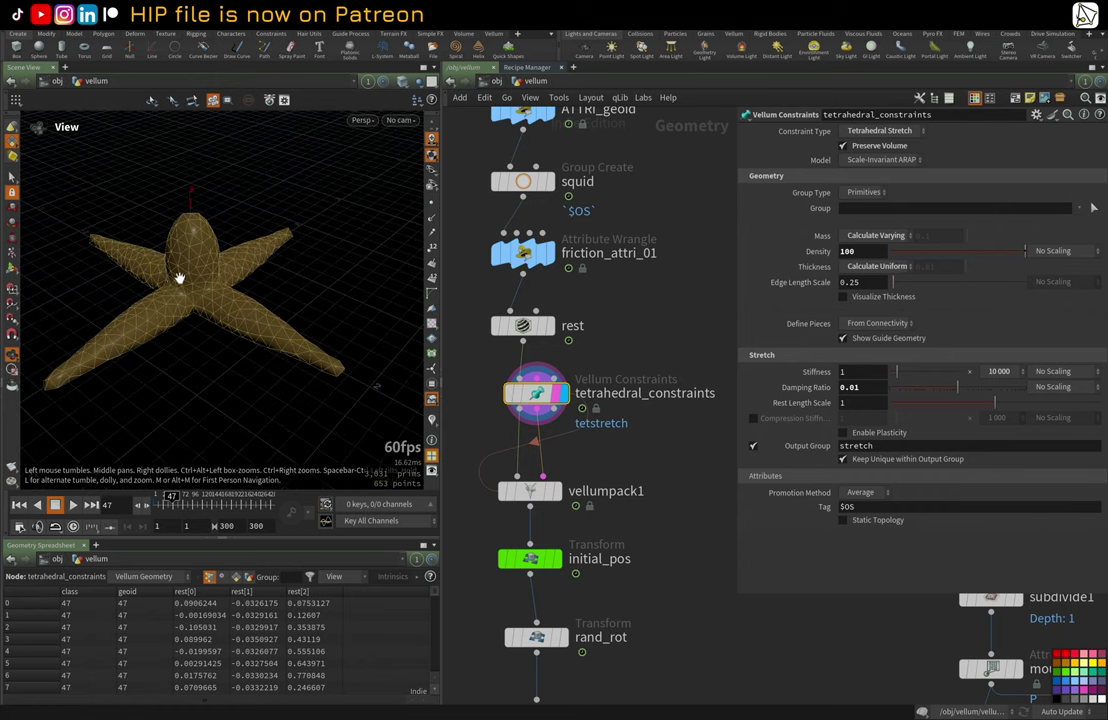
middle_drag(650, 346, 639, 291)
drag(530, 339, 531, 346)
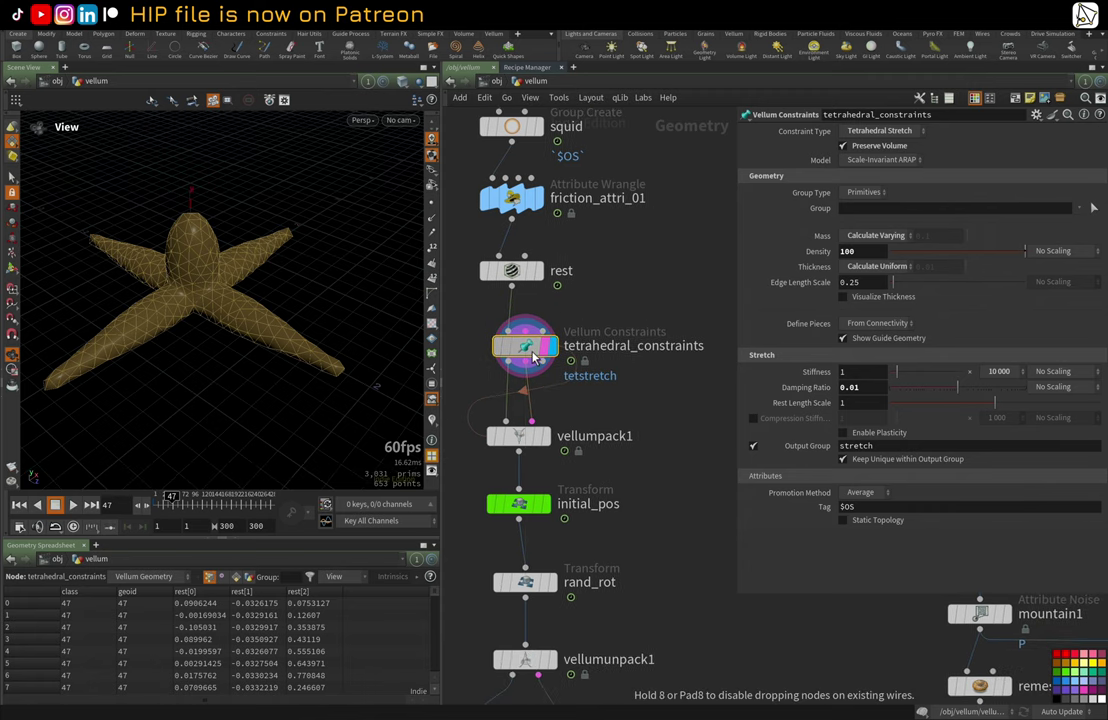
middle_drag(647, 416, 647, 370)
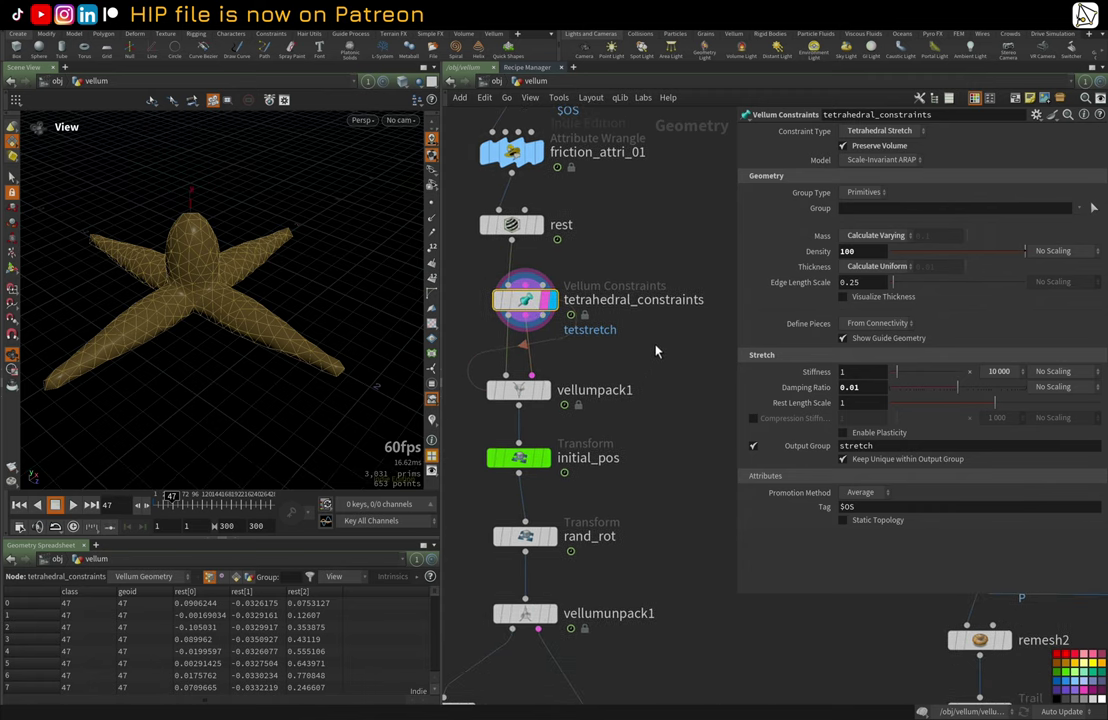
drag(735, 277, 787, 279)
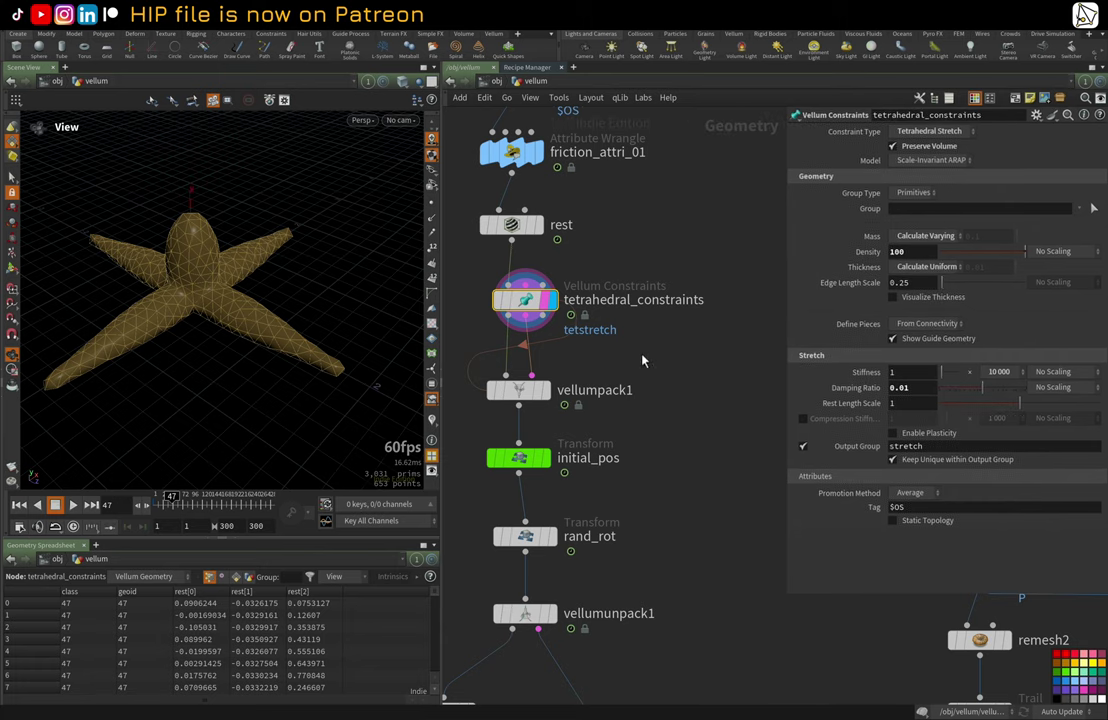
Step: Display vellumpack1 with its parameters, and orbit around the packed squid geometry
click(540, 393)
click(545, 390)
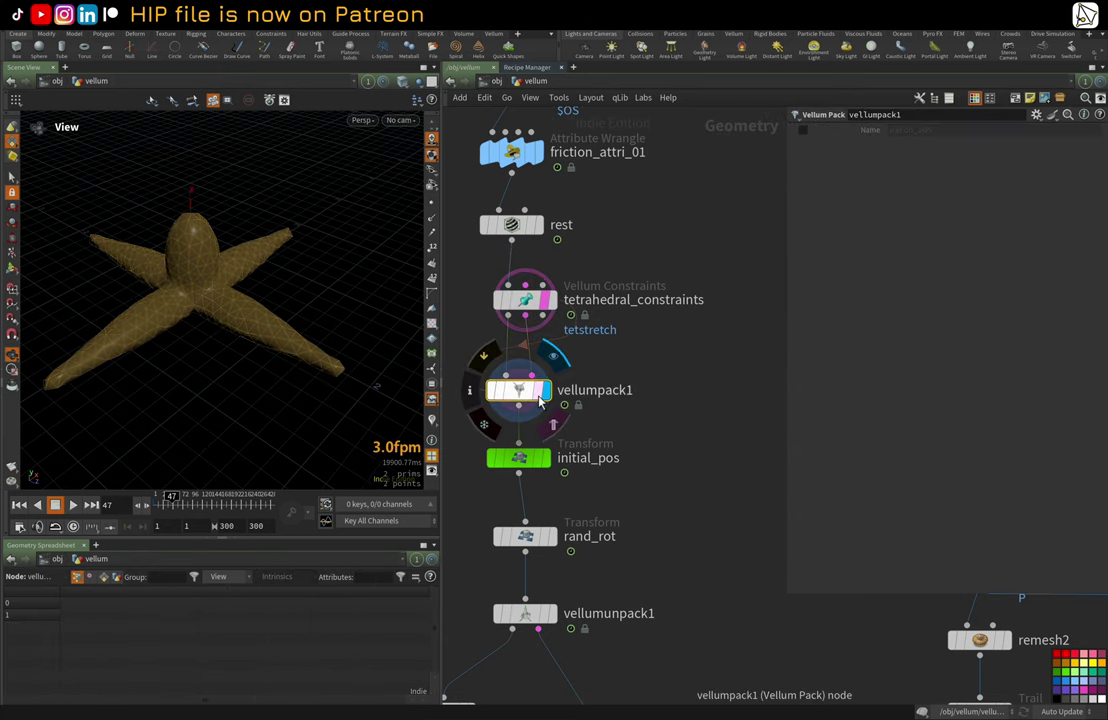
drag(285, 292, 277, 317)
Step: Display the initial_pos transform with its parameters, and examine the squid's offset from the scene origin
click(545, 460)
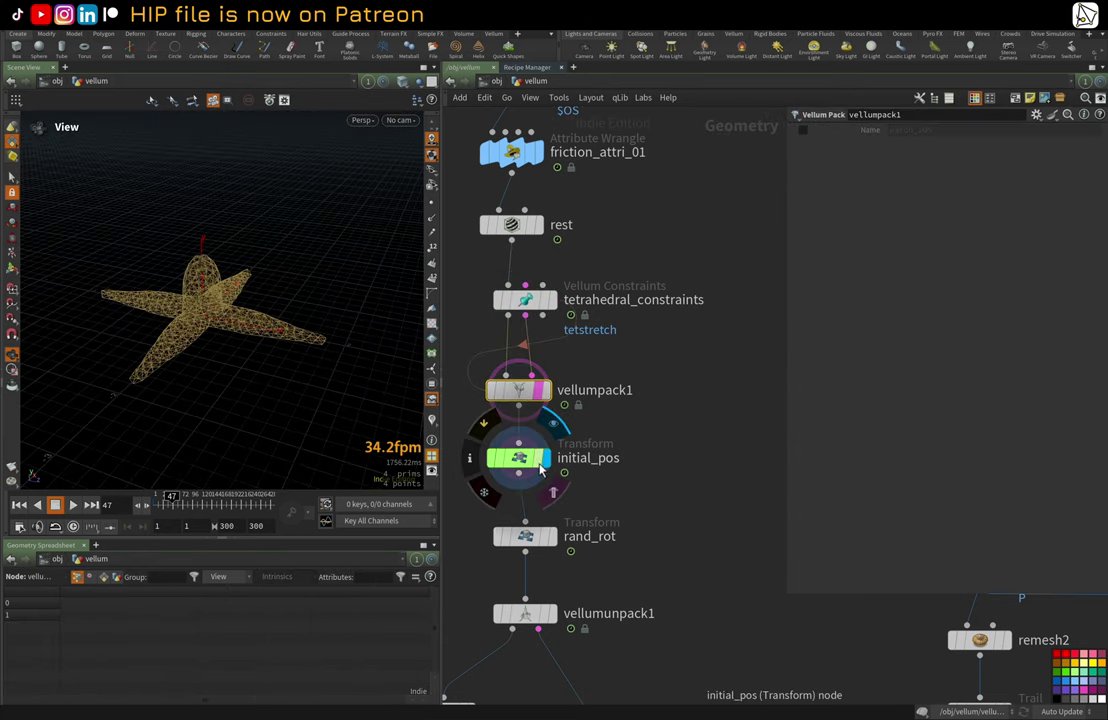
click(522, 458)
drag(240, 300, 176, 361)
drag(228, 317, 172, 343)
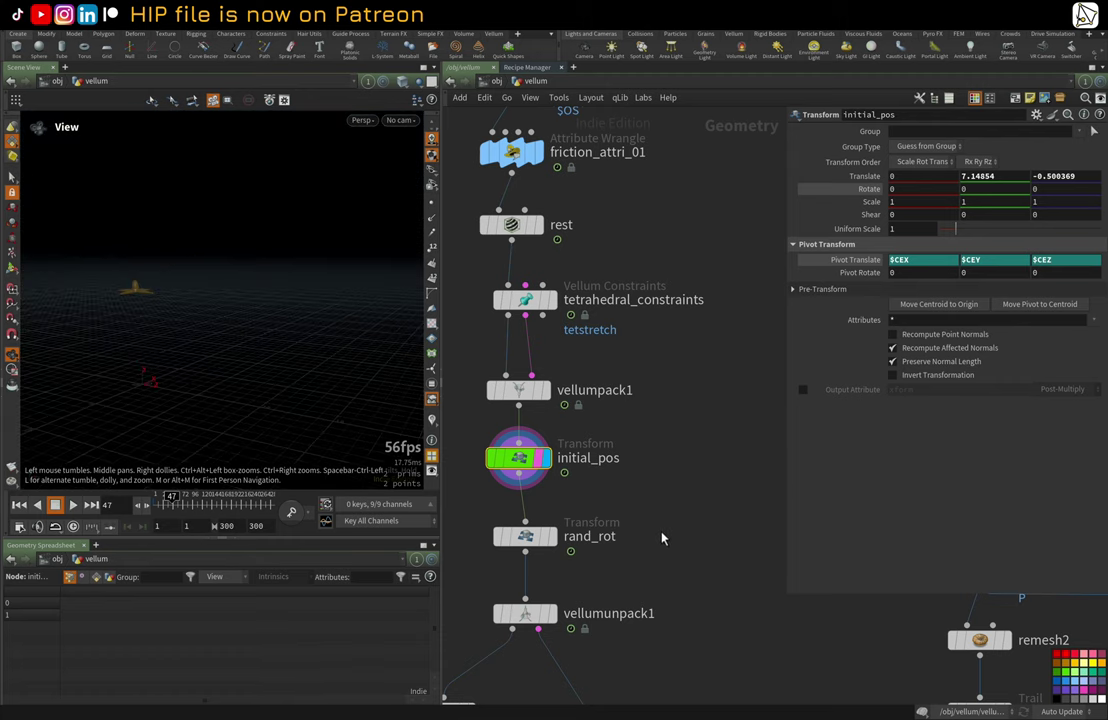
scroll(662, 534, down, 6)
scroll(675, 531, up, 6)
Step: Display rand_rot with its rotation expressions, play the timeline to watch the squid rotate, and stop at frame 144
middle_drag(569, 504, 735, 508)
click(613, 530)
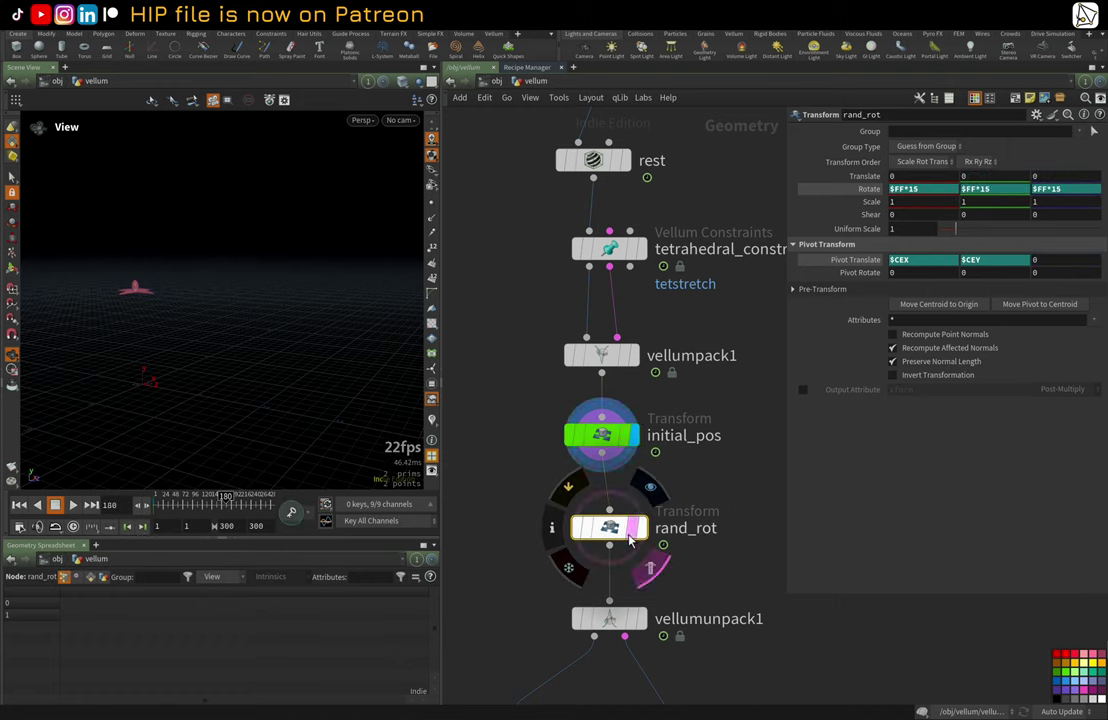
click(163, 508)
click(72, 504)
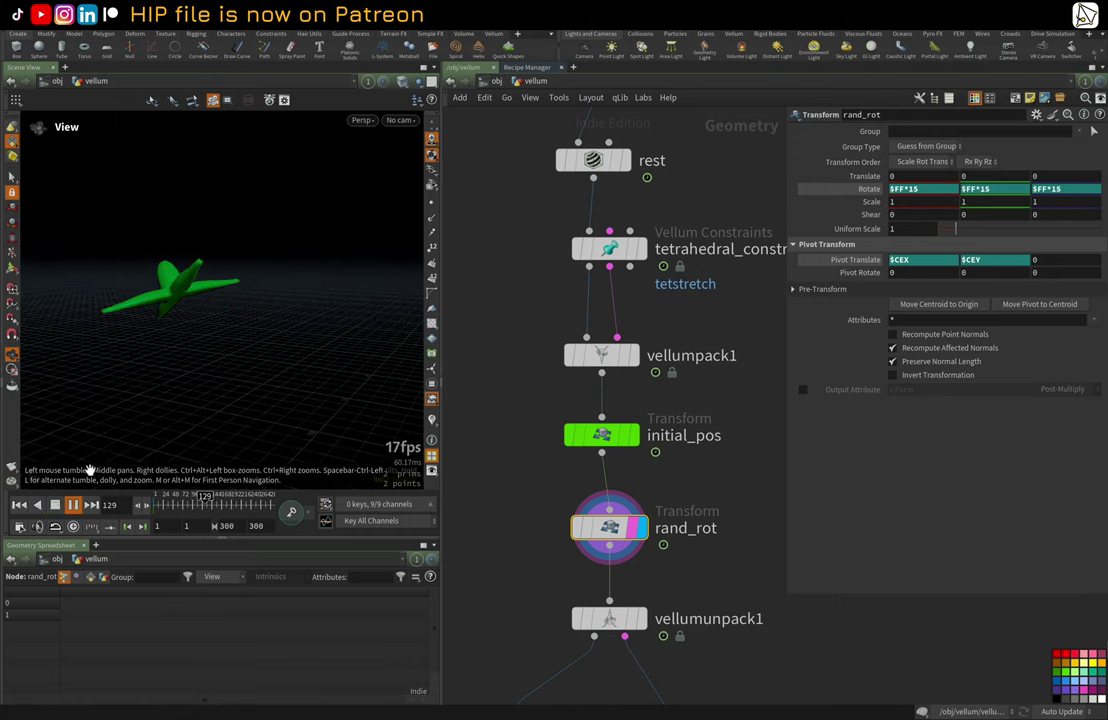
click(73, 507)
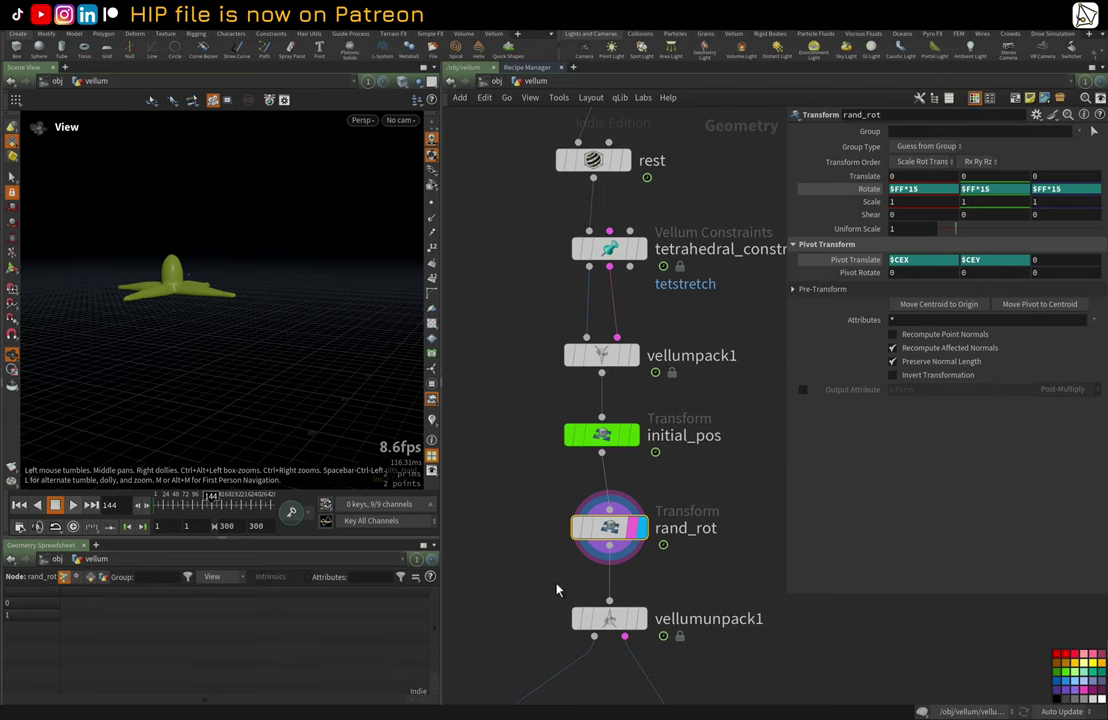
Step: Display vellumunpack1 with its parameters to examine the unpacked squid geometry
middle_drag(513, 585, 472, 487)
click(602, 523)
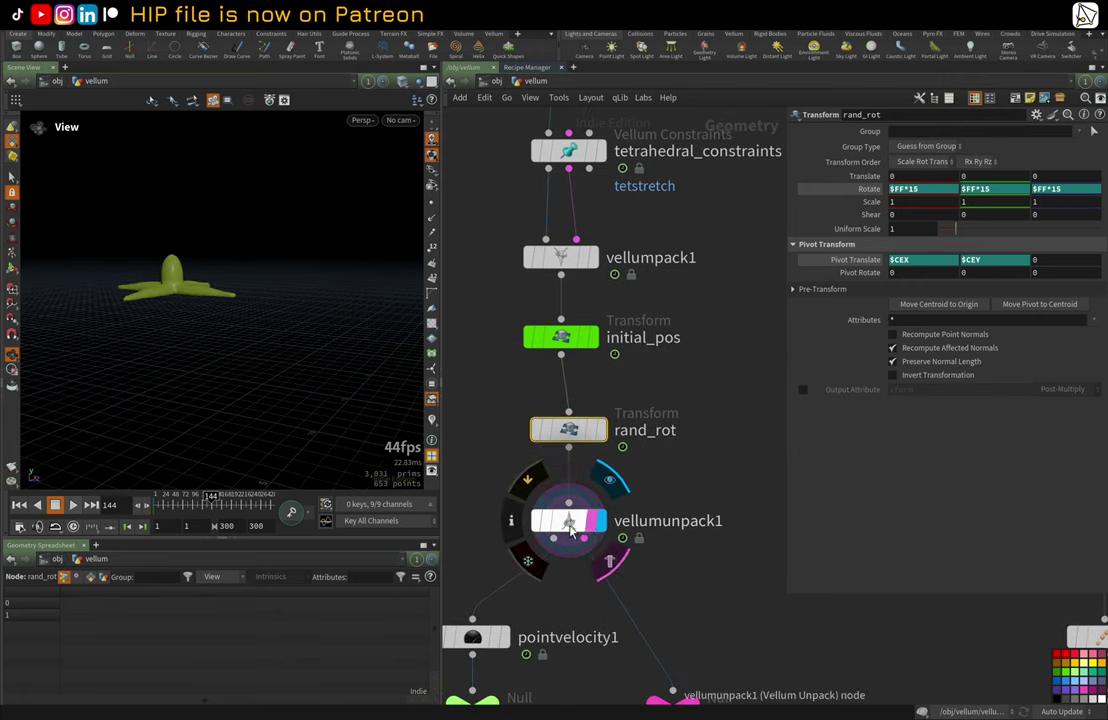
click(592, 523)
click(572, 532)
middle_drag(560, 545, 575, 469)
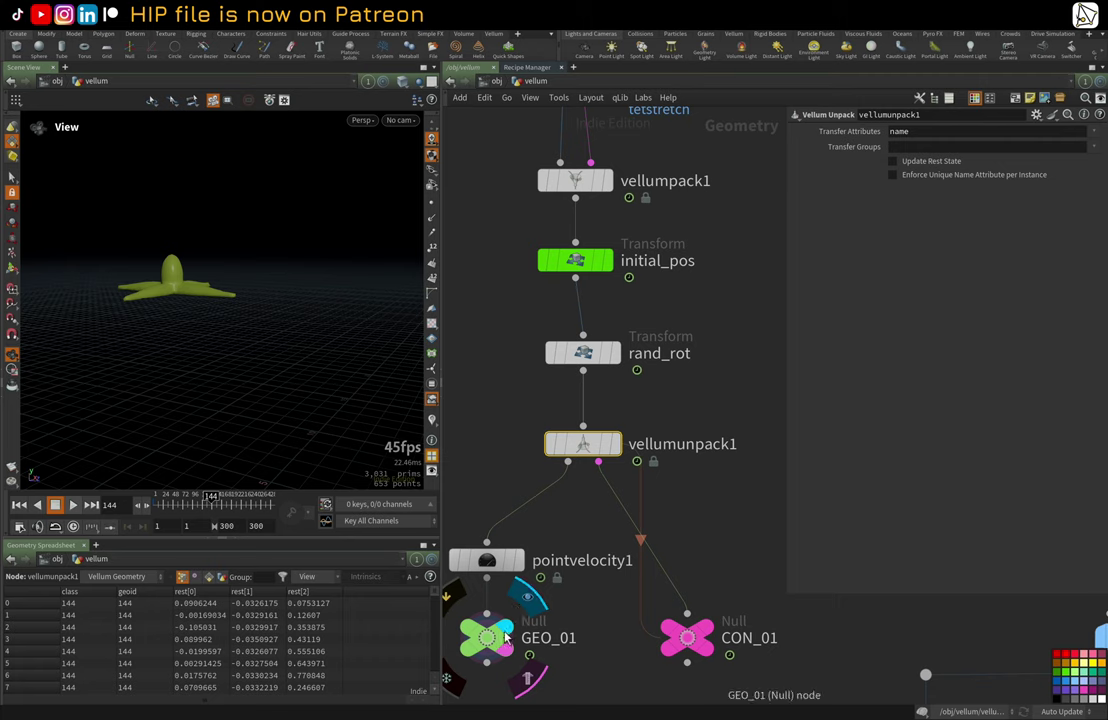
Step: Show pointvelocity1's parameters with GEO_01 displayed, and activate the v attribute visualizer in its node info
click(486, 560)
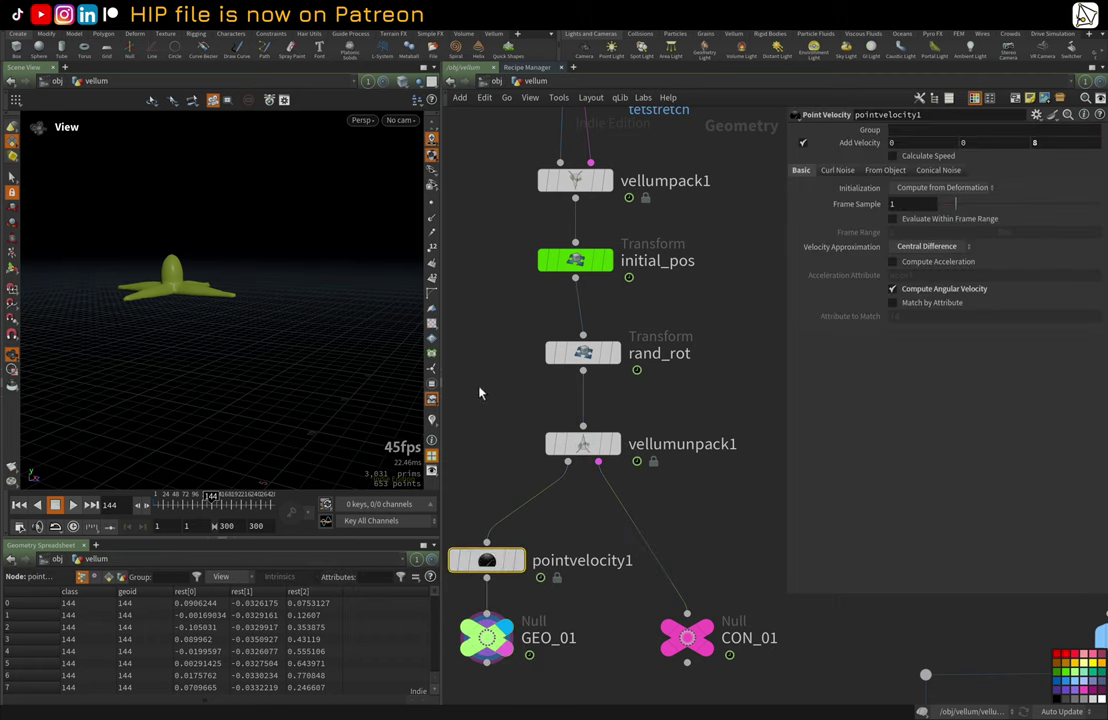
middle_drag(487, 462, 559, 435)
mouse_move(557, 540)
click(502, 534)
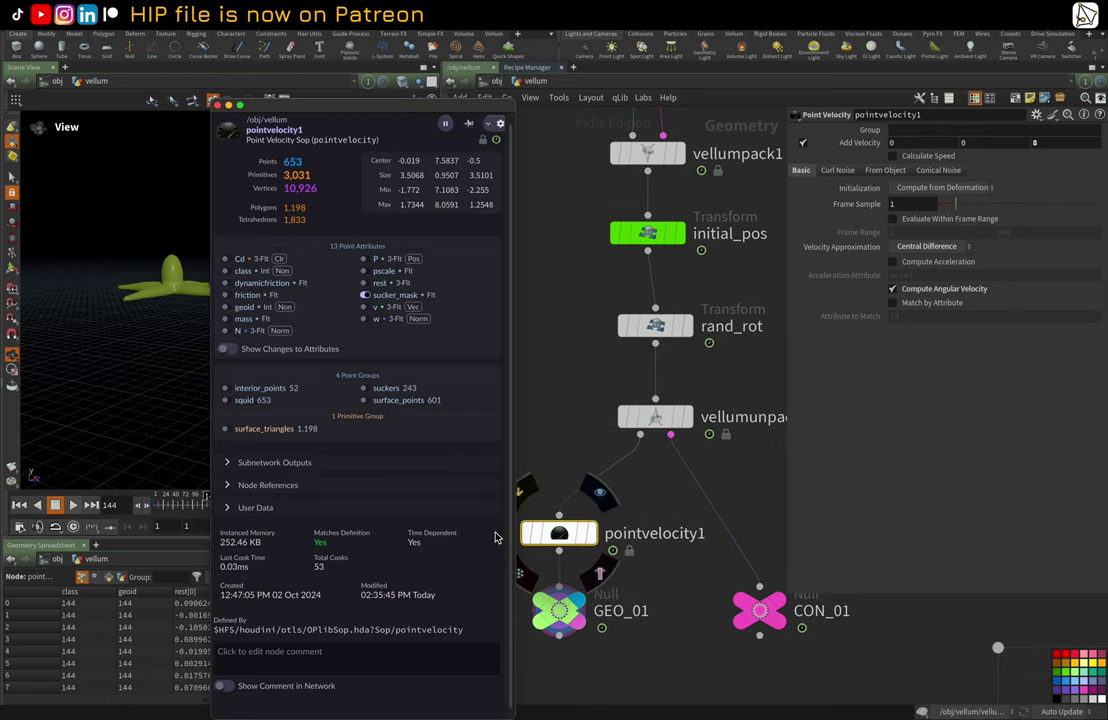
click(366, 307)
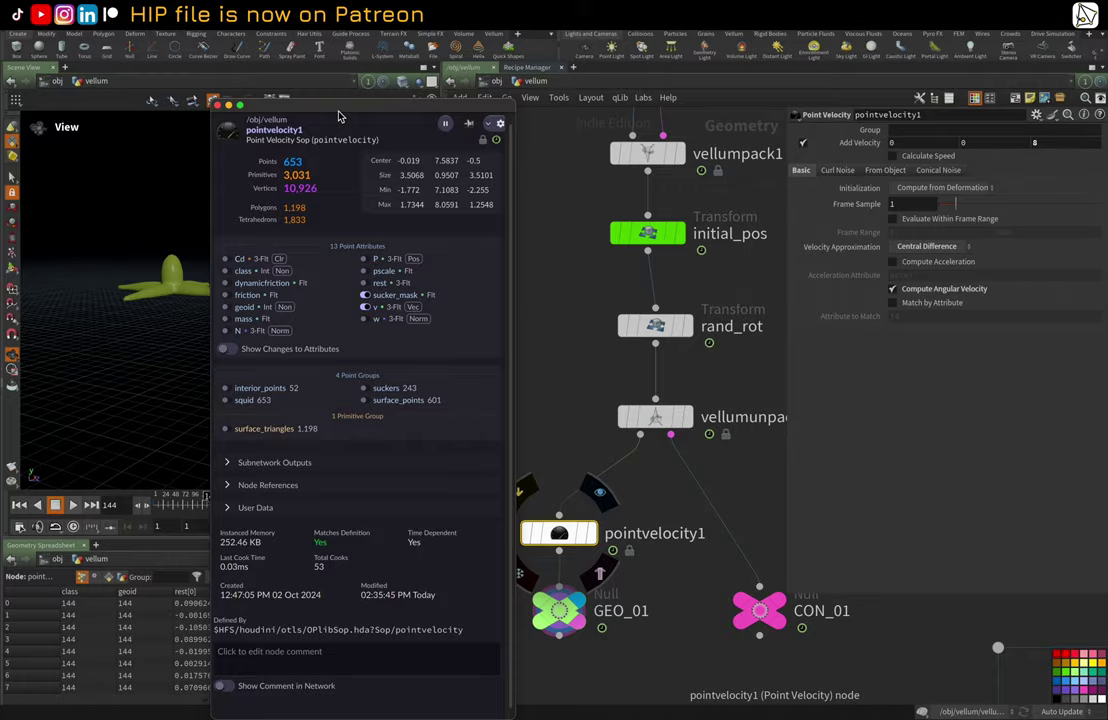
Step: Show the squid's velocity vectors in the viewport, play the timeline to frame 165 to examine them, and hide the visualizers
drag(338, 117, 493, 438)
click(433, 420)
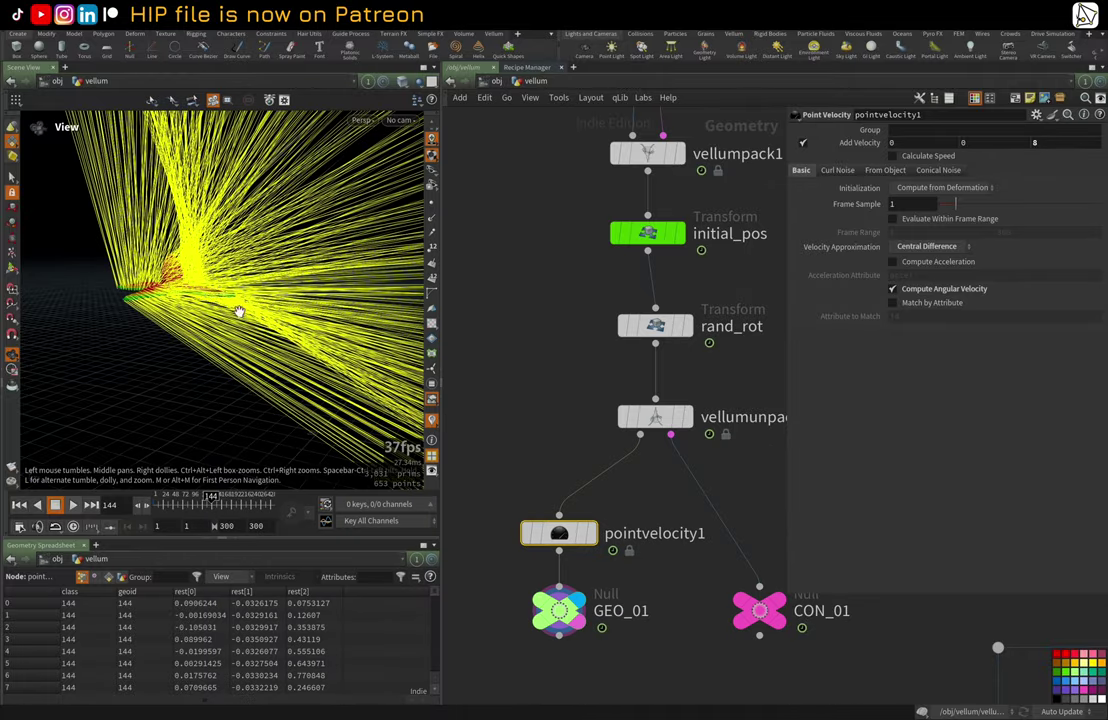
drag(187, 267, 204, 294)
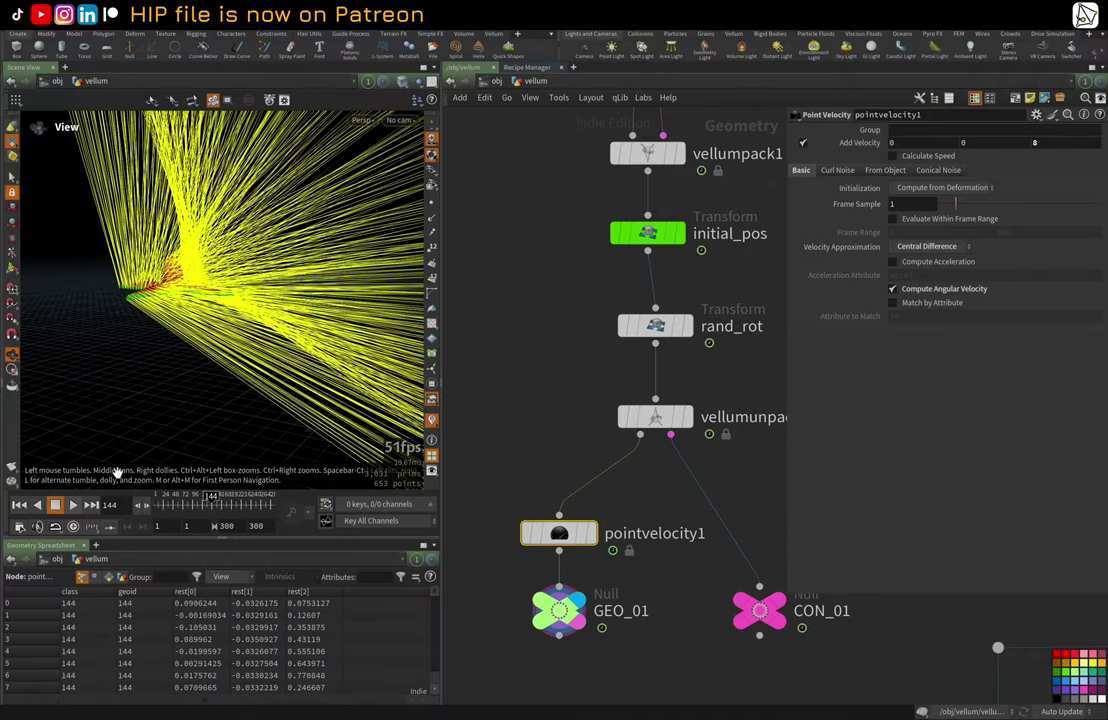
click(72, 505)
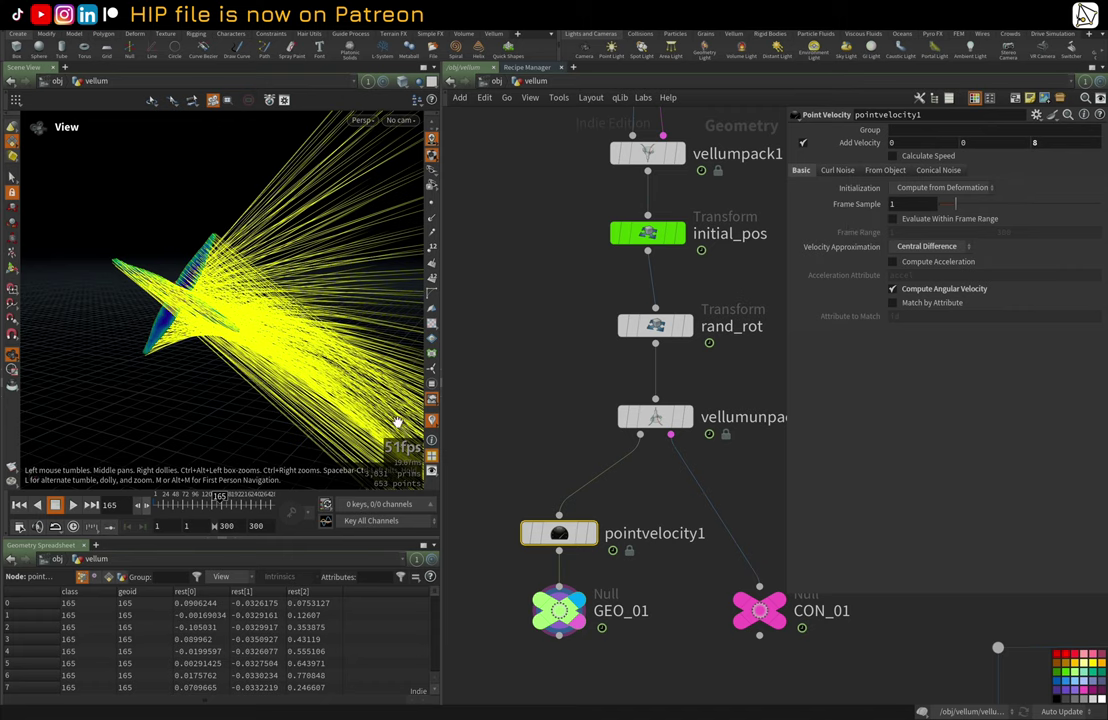
click(433, 420)
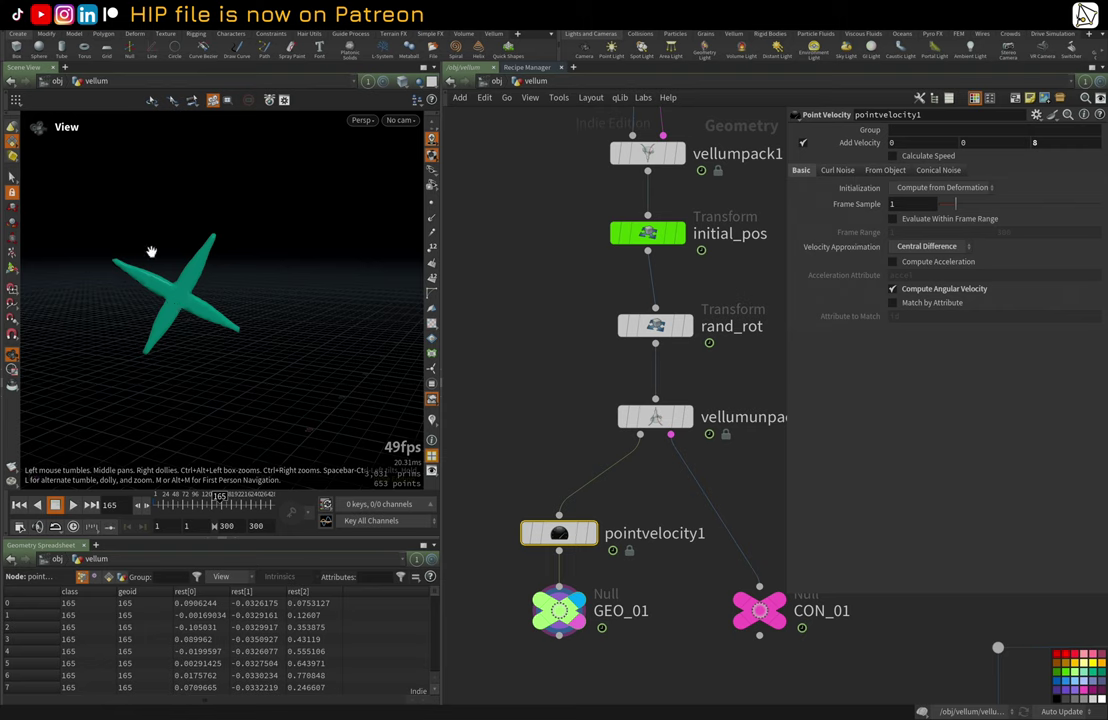
Step: Return to frame 1, stow the surrounding interface bars, and inspect the GEO_01 and CON_01 output nulls
scroll(470, 342, down, 10)
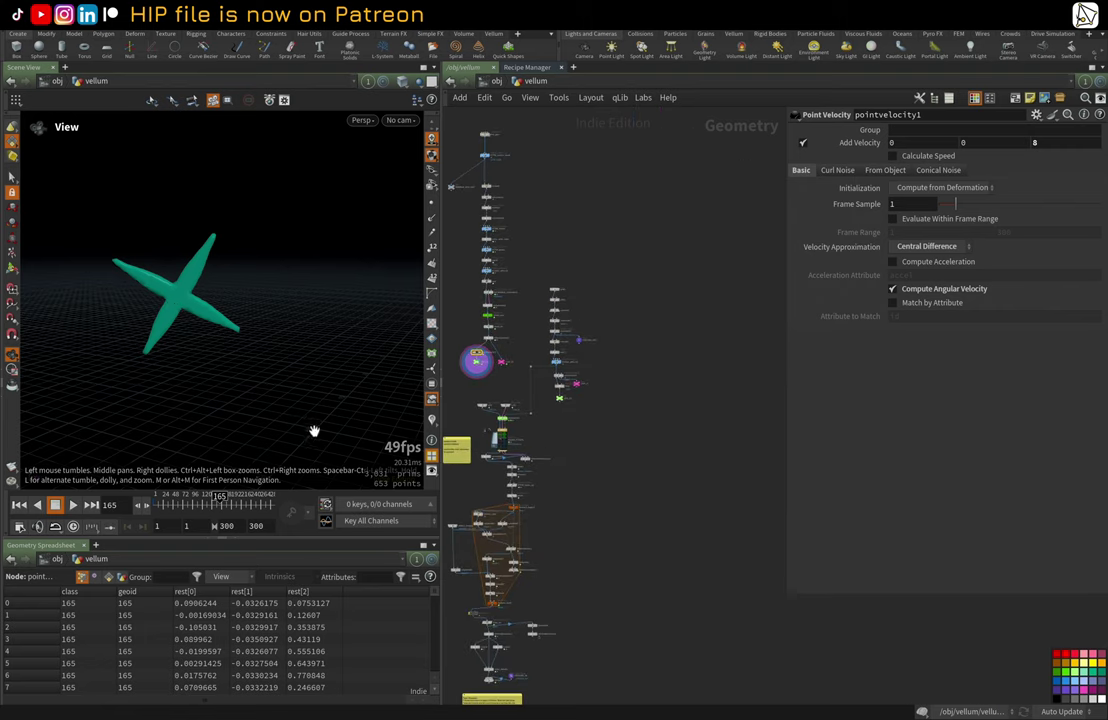
scroll(497, 360, up, 10)
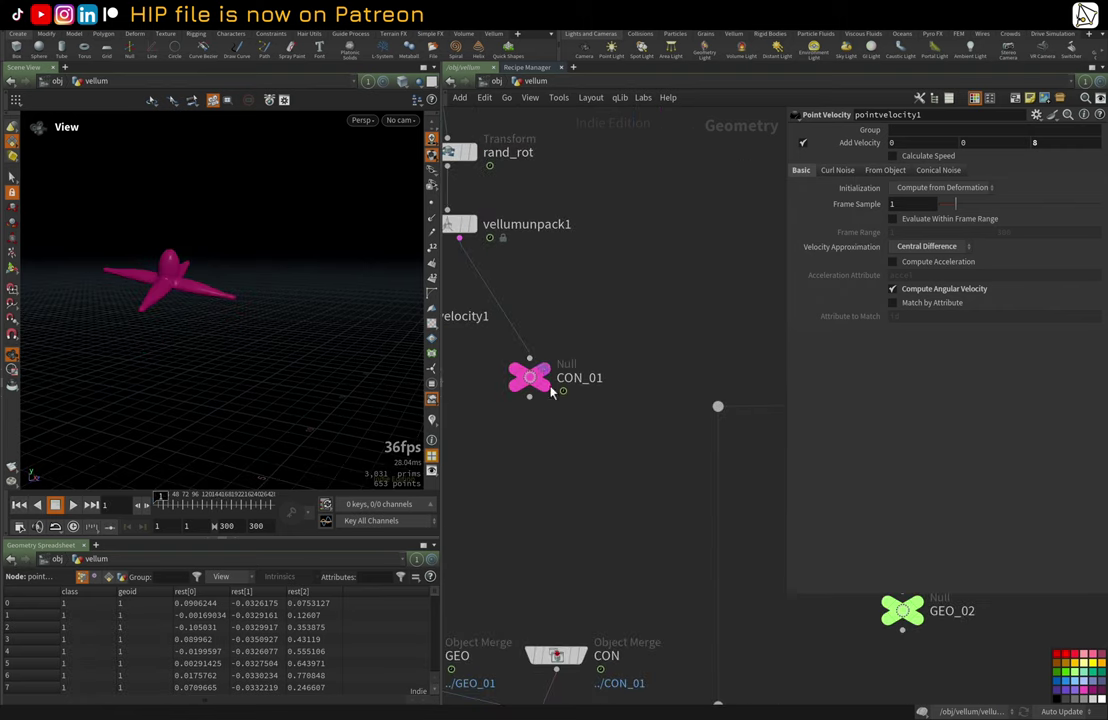
scroll(566, 453, up, 1)
middle_drag(551, 396, 641, 447)
scroll(569, 443, down, 1)
scroll(564, 443, down, 1)
key(ctrl+shift+b)
click(498, 371)
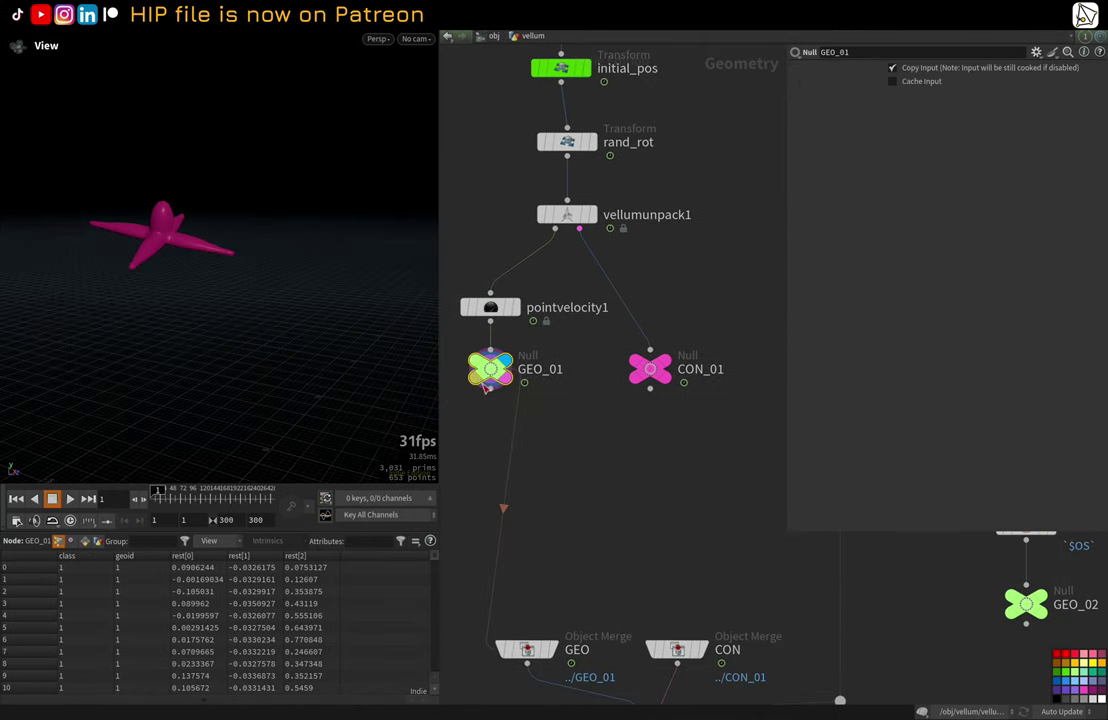
click(661, 373)
click(666, 365)
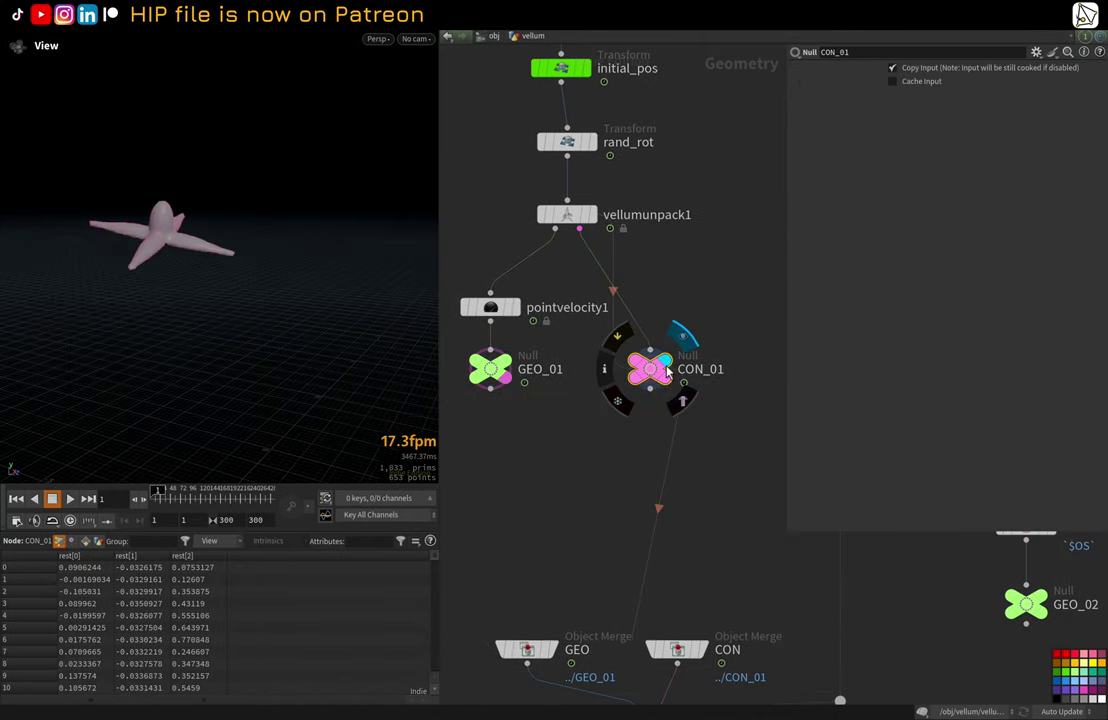
Step: Show the parameters of the GEO and CON object merges to examine their source paths
middle_drag(583, 457, 580, 381)
click(526, 581)
click(686, 578)
Step: Display subdivide1 in the ground branch, and frame the whole curved ground with the squid in shaded view
scroll(690, 490, down, 2)
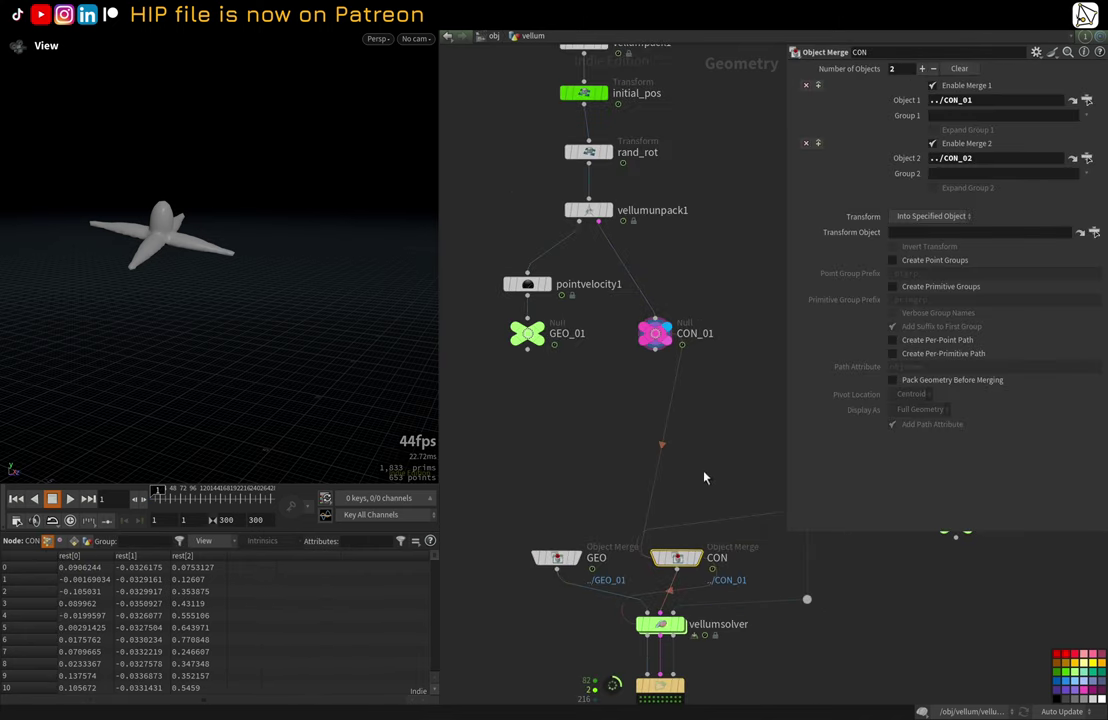
middle_drag(742, 446, 492, 527)
middle_drag(505, 423, 449, 599)
scroll(660, 355, up, 2)
scroll(682, 360, down, 1)
middle_drag(694, 357, 668, 304)
scroll(668, 304, up, 1)
click(622, 338)
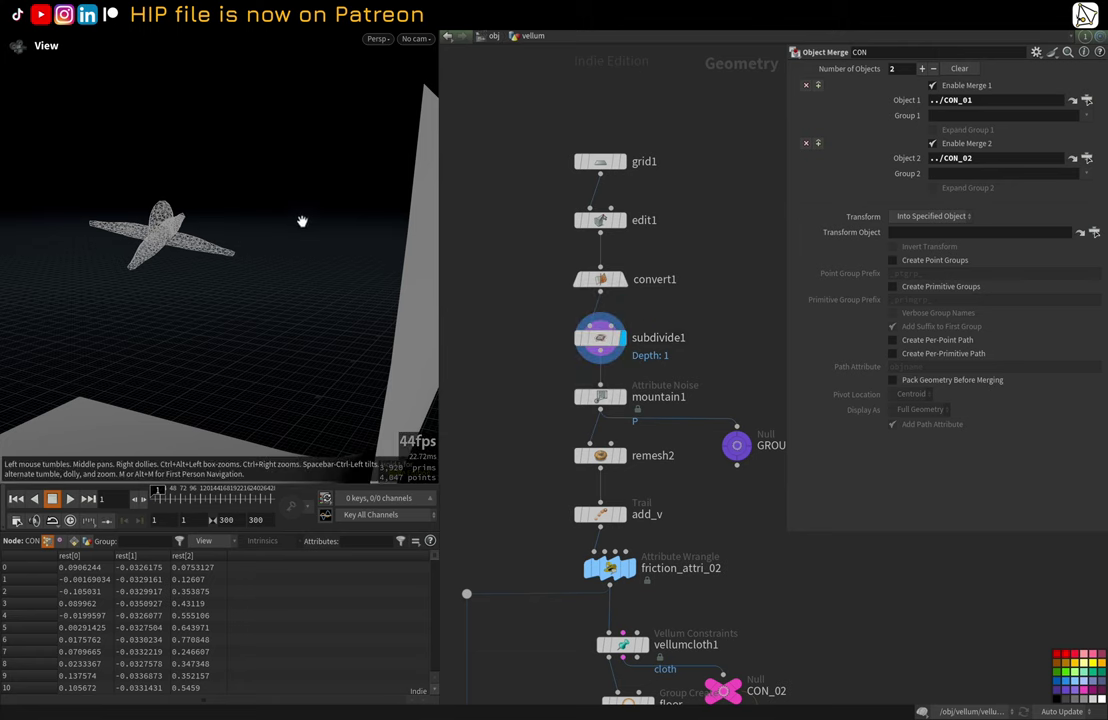
drag(291, 285, 430, 285)
key(w)
drag(321, 247, 237, 274)
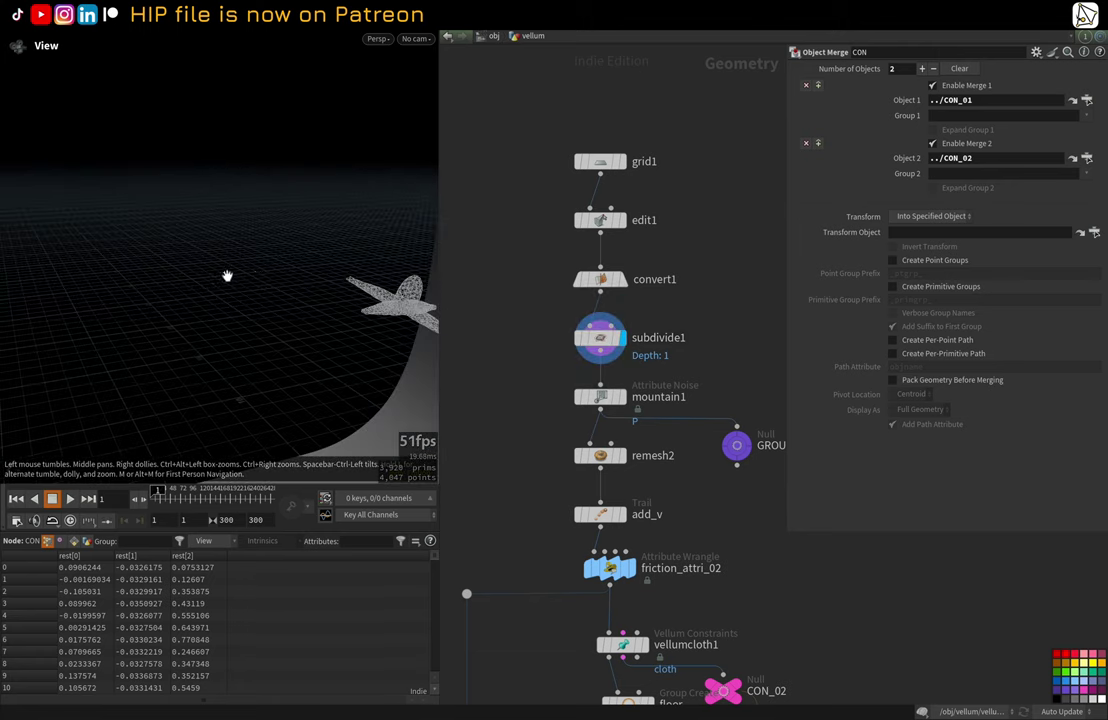
scroll(237, 274, down, 3)
middle_drag(334, 270, 254, 218)
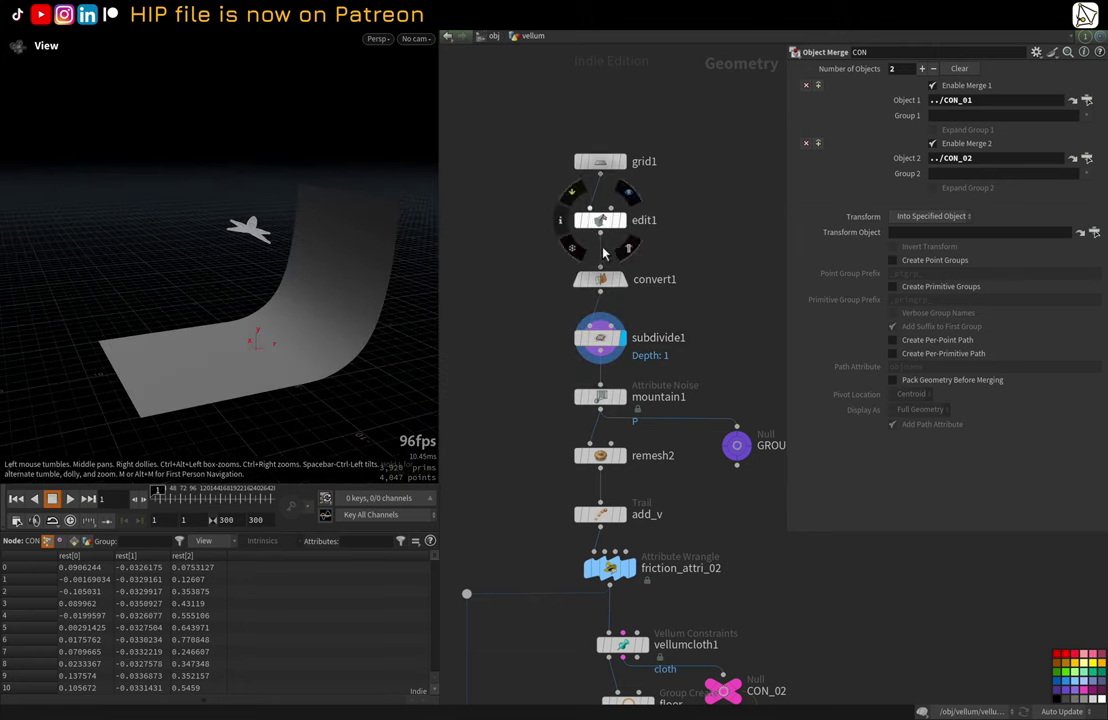
Step: Display GROUND_OUT with its parameters to examine the noise-displaced ground
middle_drag(768, 402, 741, 321)
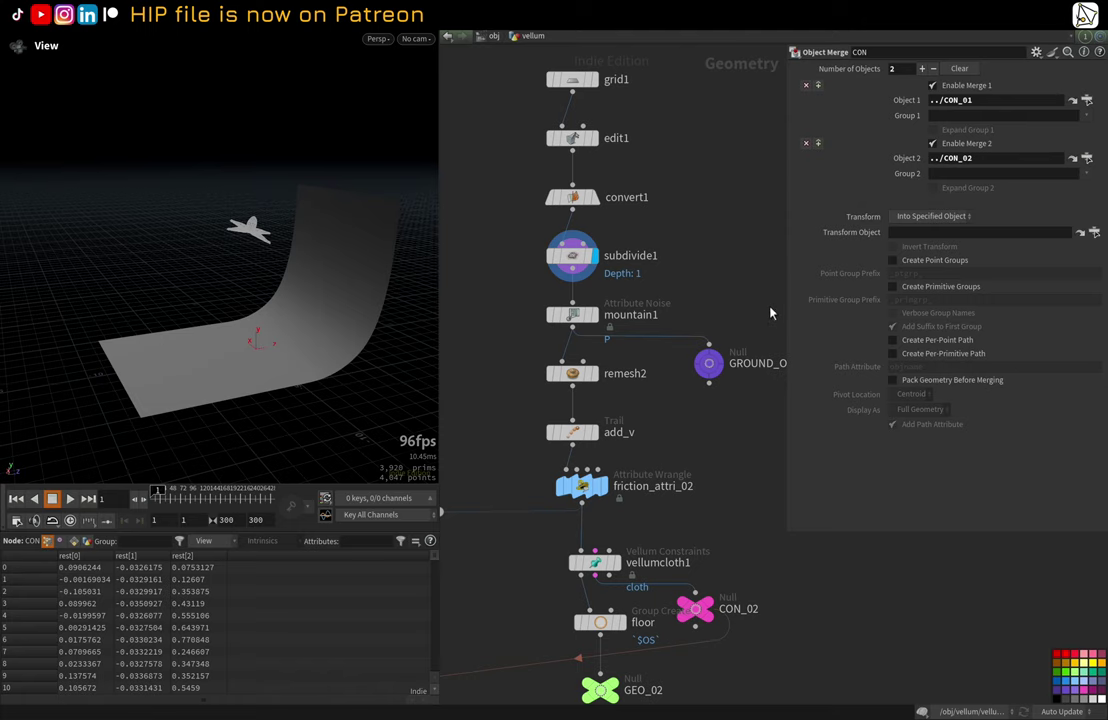
click(711, 364)
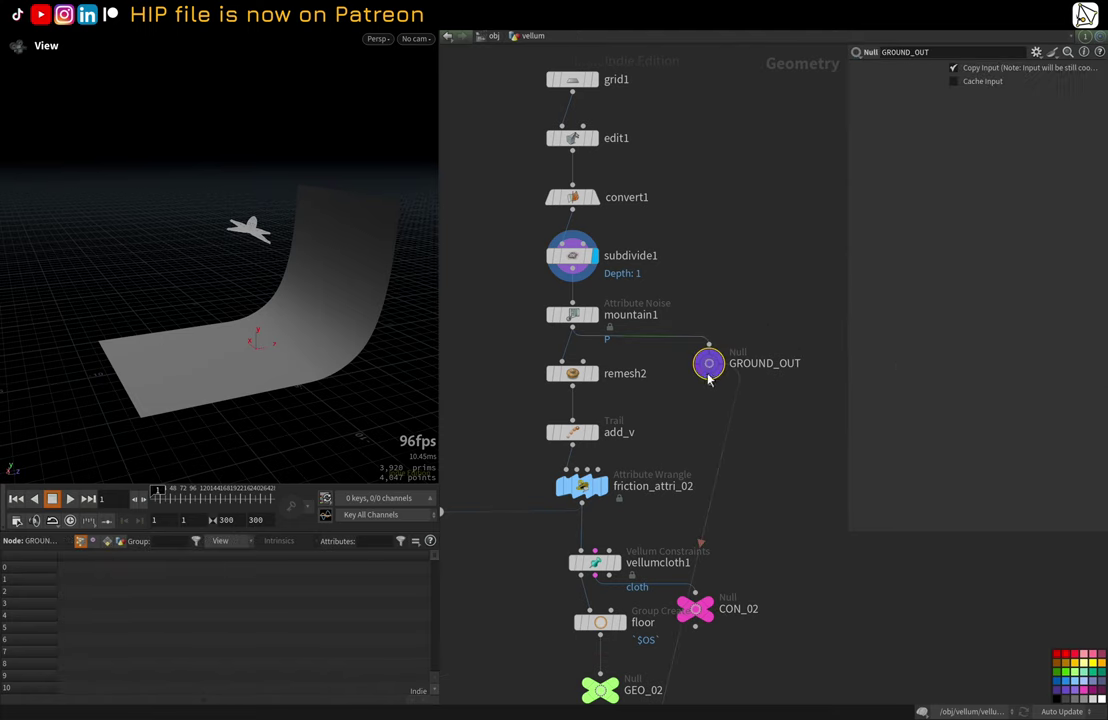
key(r)
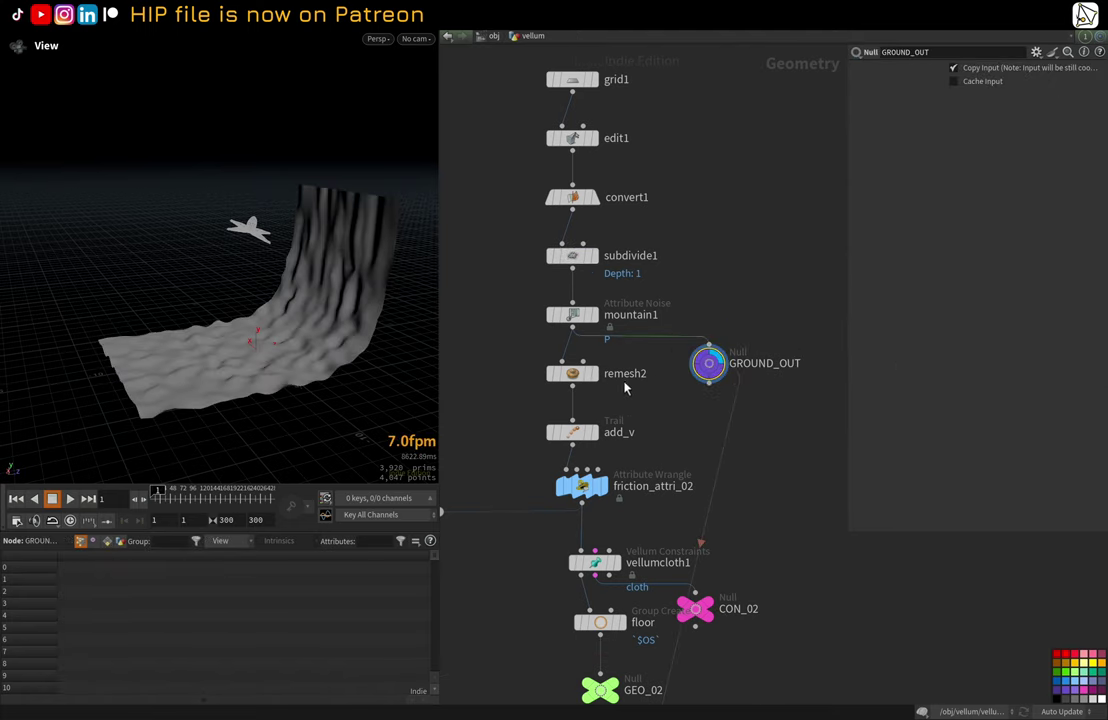
Step: Display the ground at remesh2 and at the add_v Trail node, and show add_v's velocity settings
click(594, 376)
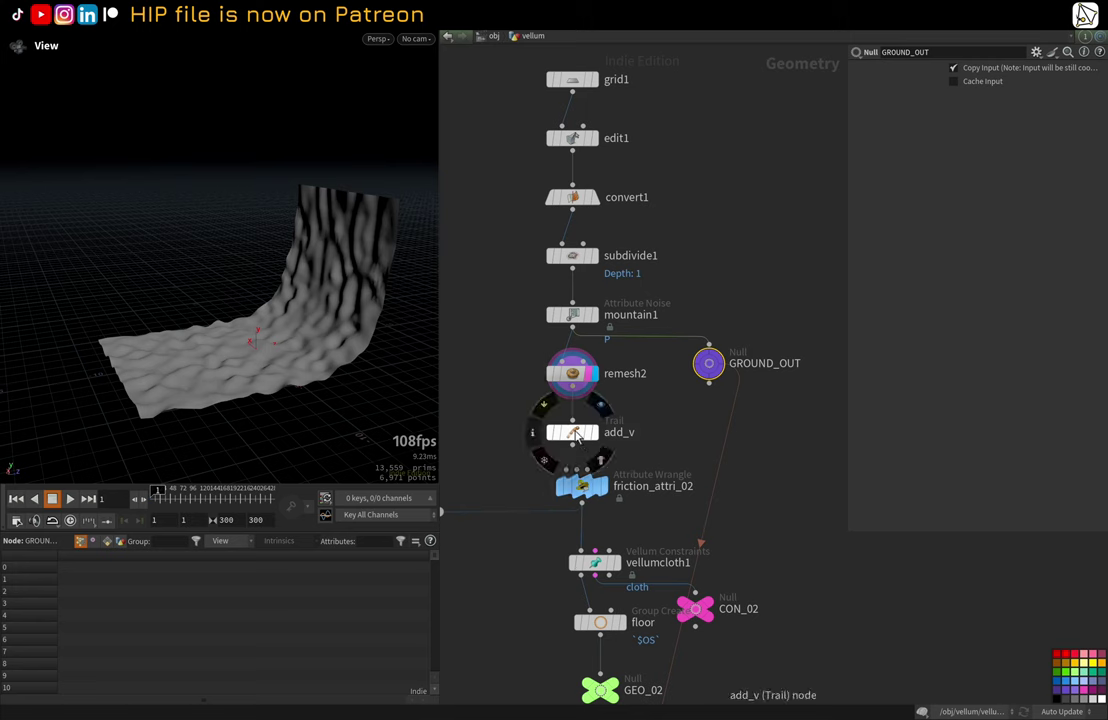
click(572, 432)
scroll(509, 456, down, 2)
middle_drag(509, 456, 542, 389)
scroll(572, 388, up, 1)
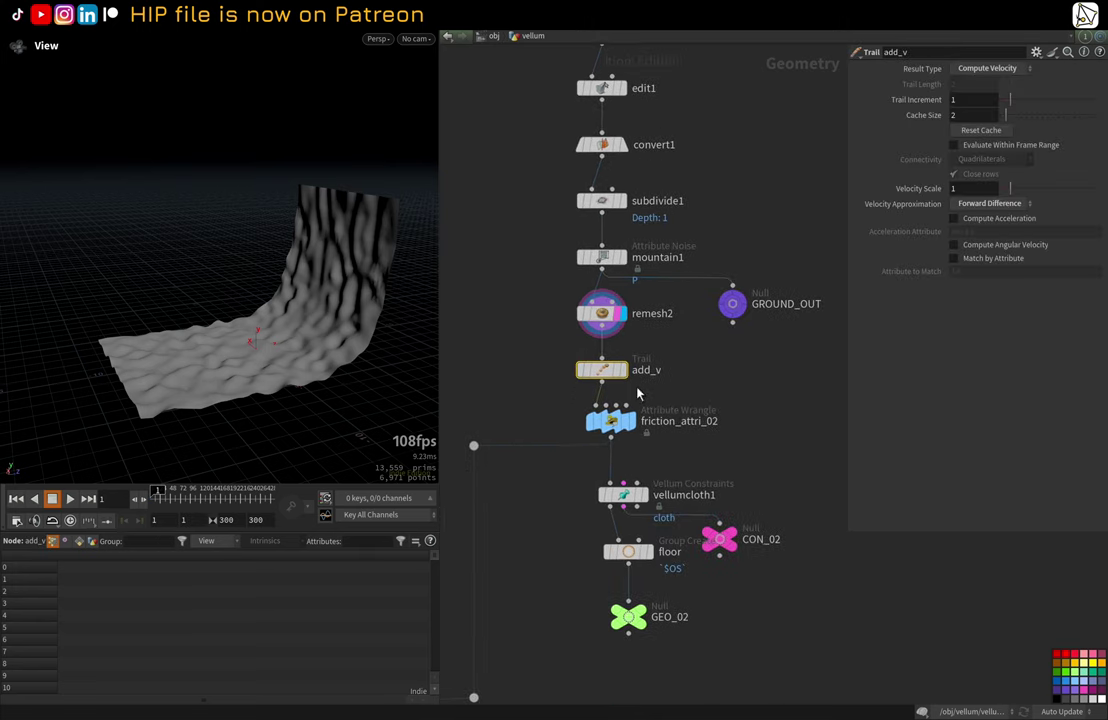
click(618, 372)
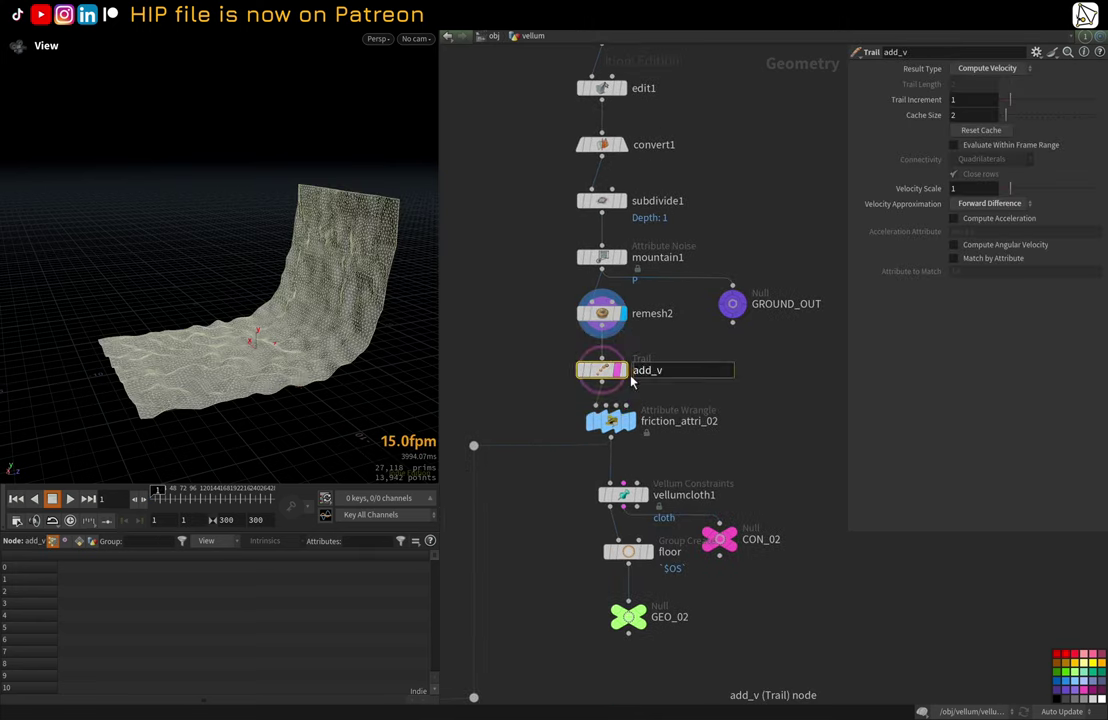
click(624, 384)
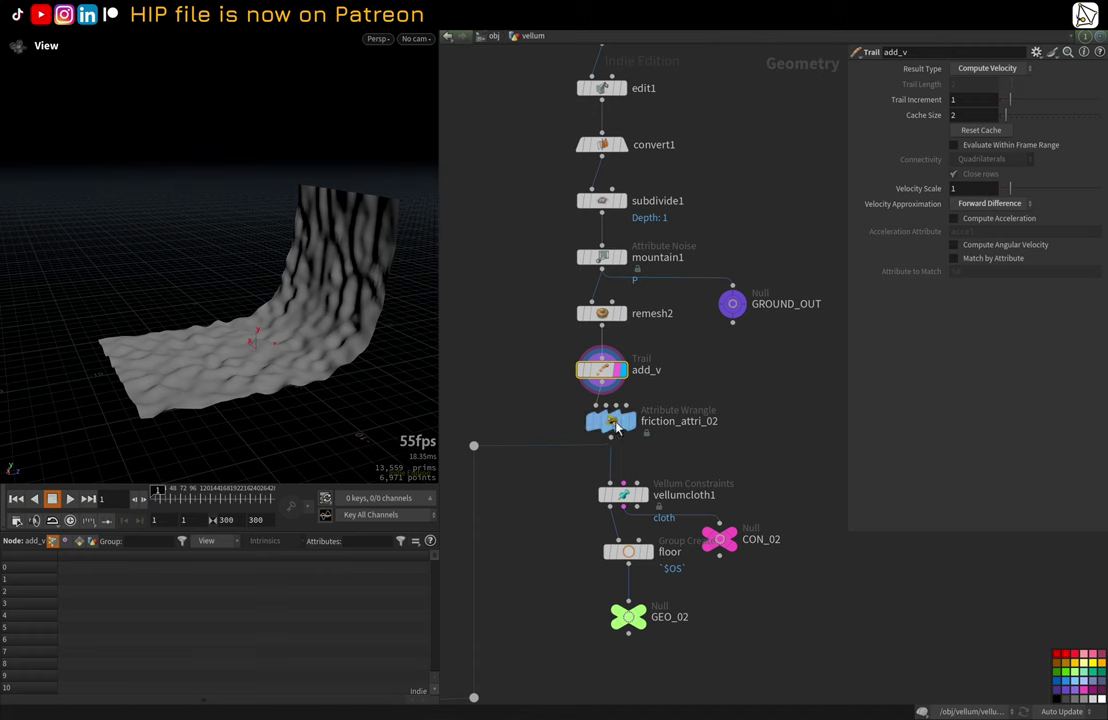
Step: Show the friction_attri_02 wrangle code and the vellumcloth1 constraint parameters for the ground
click(617, 425)
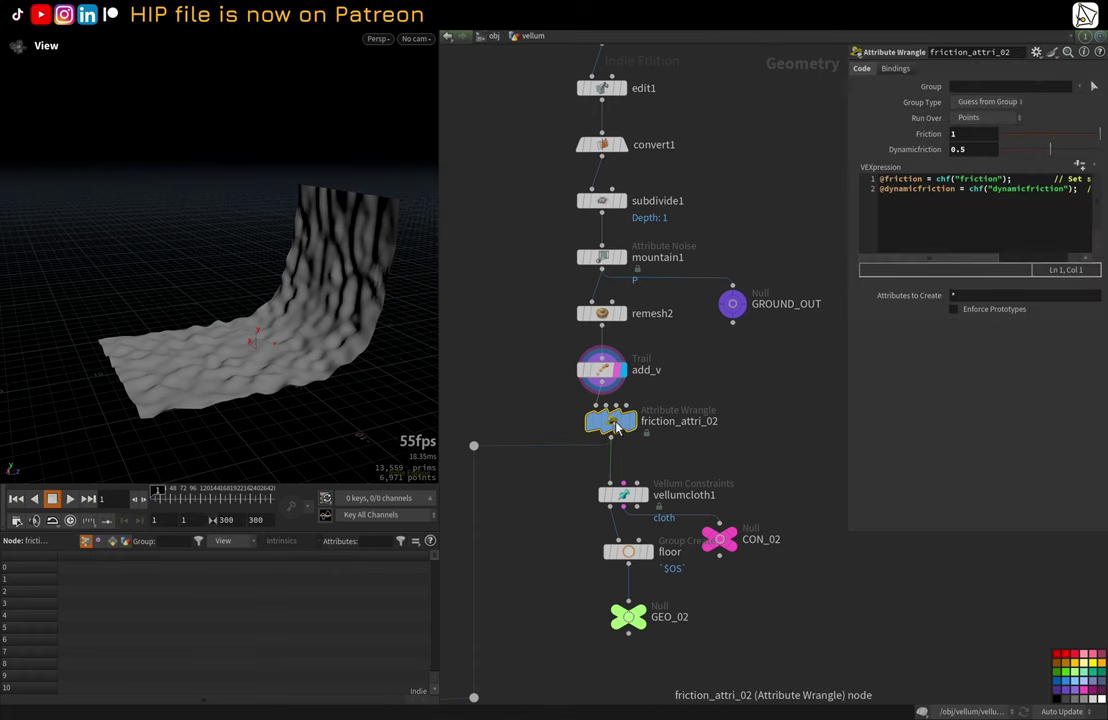
click(623, 494)
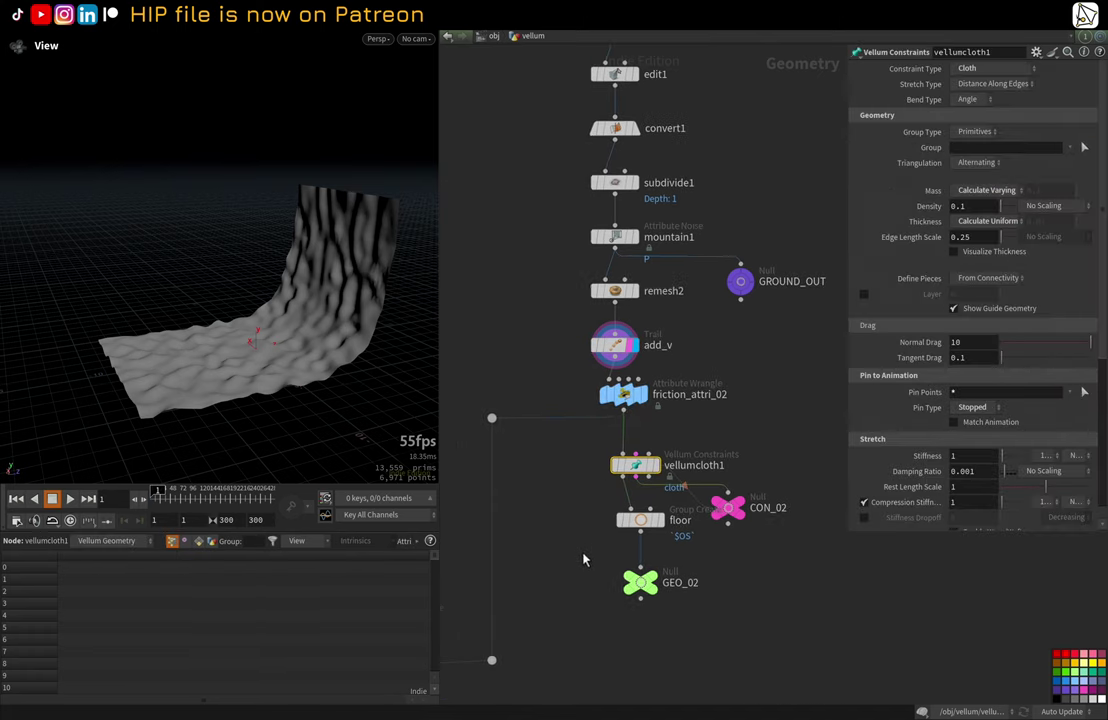
scroll(584, 554, up, 1)
Step: Display the CON_02 and GEO_02 output nulls, and select each one to trace its dependency link
click(752, 504)
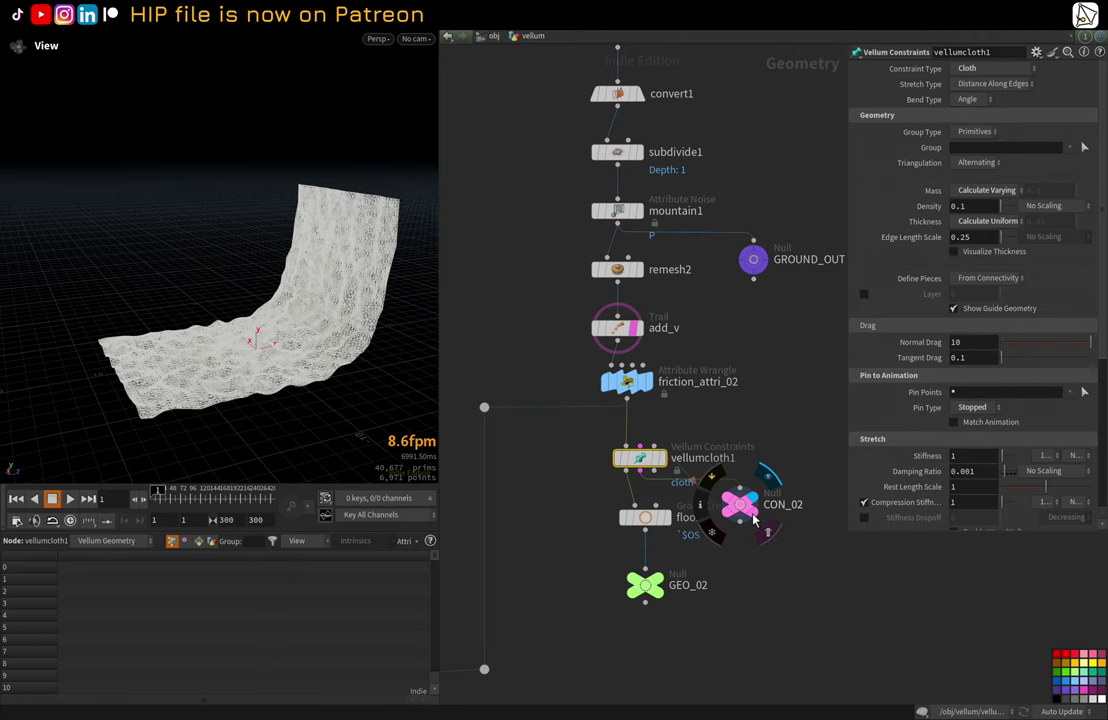
click(659, 580)
click(656, 602)
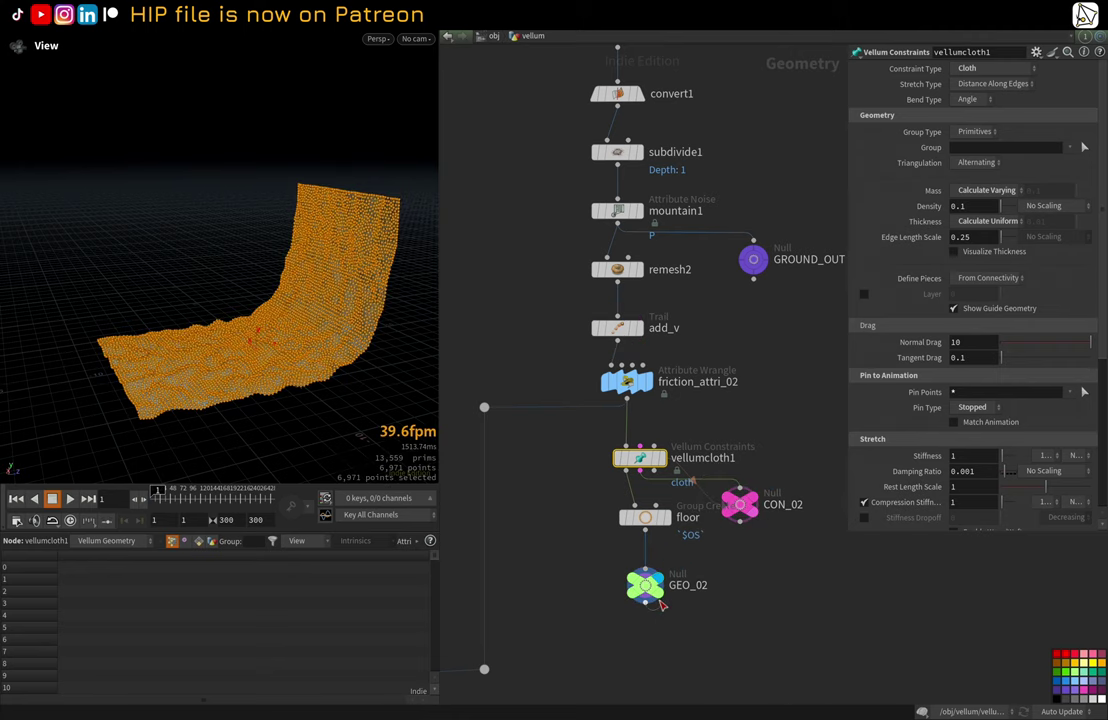
click(517, 579)
middle_drag(517, 579, 606, 550)
drag(782, 648, 723, 563)
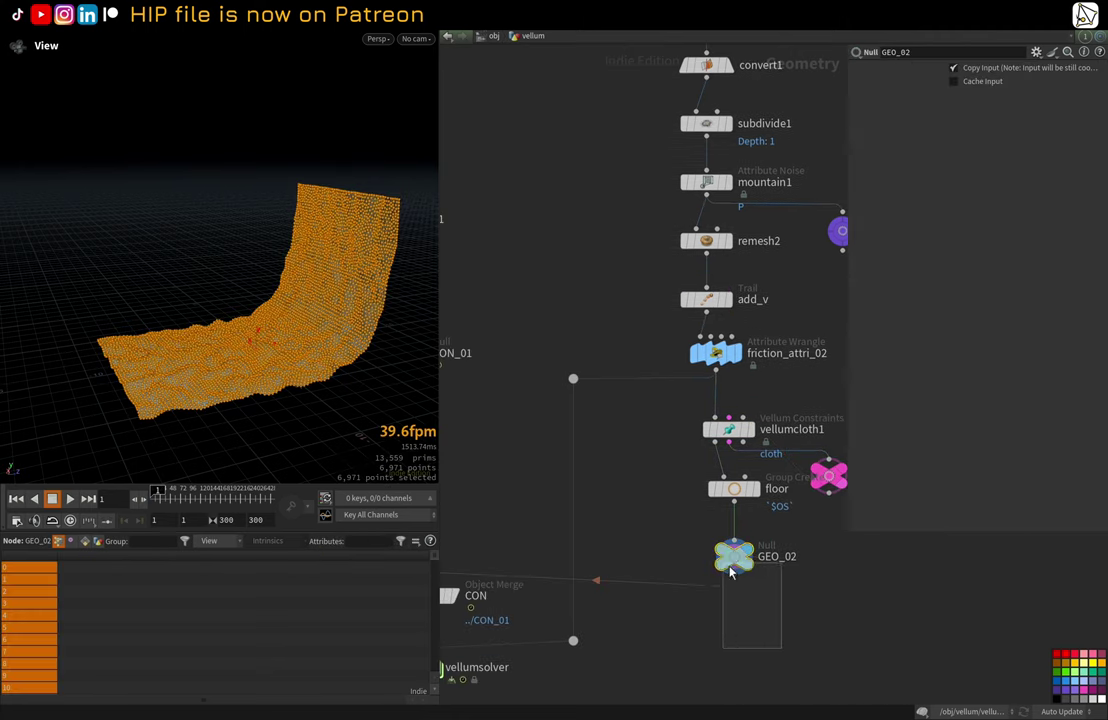
middle_drag(771, 586, 712, 577)
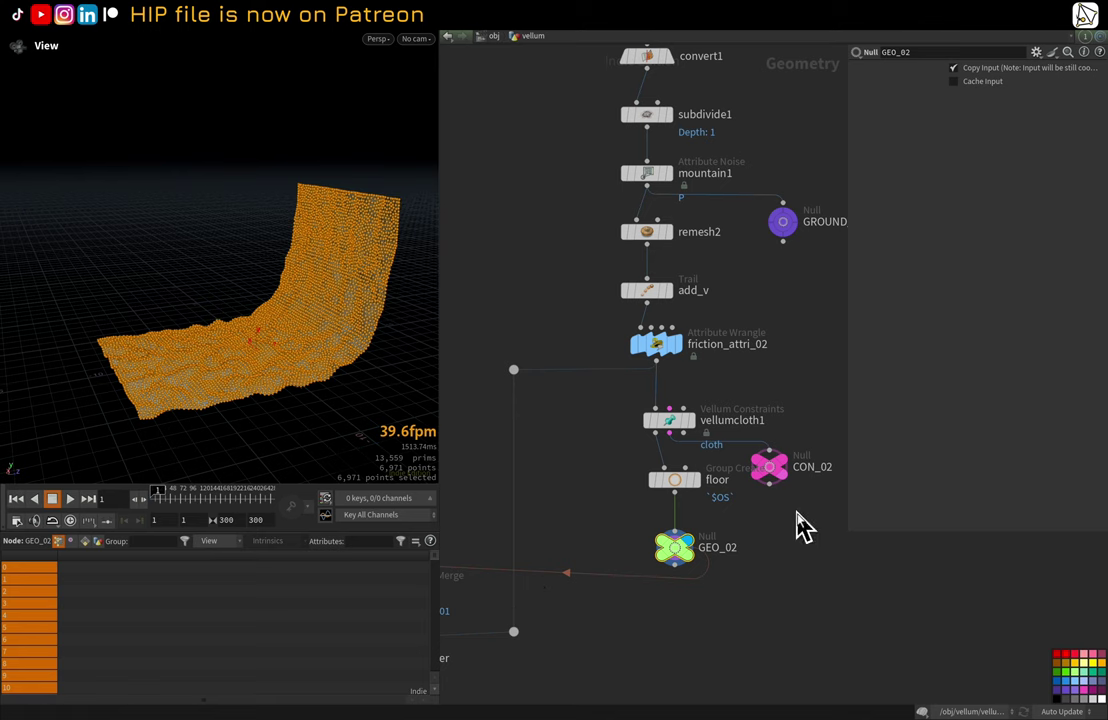
drag(833, 540, 765, 456)
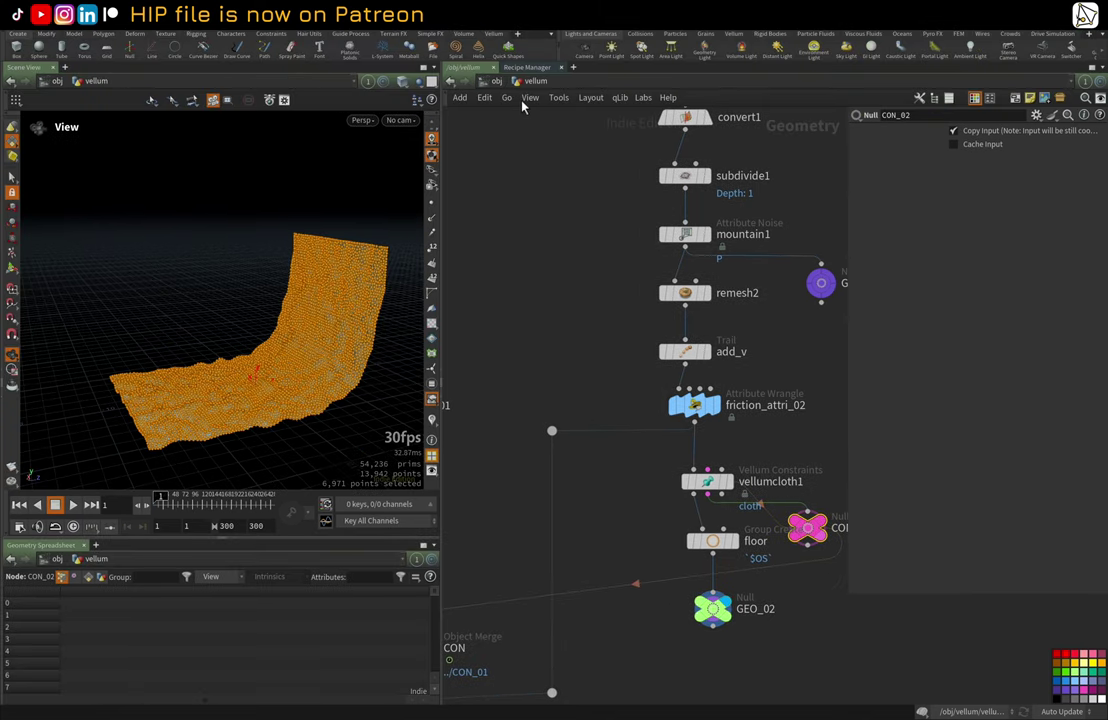
Step: Hide the dependency links in the network view
click(529, 98)
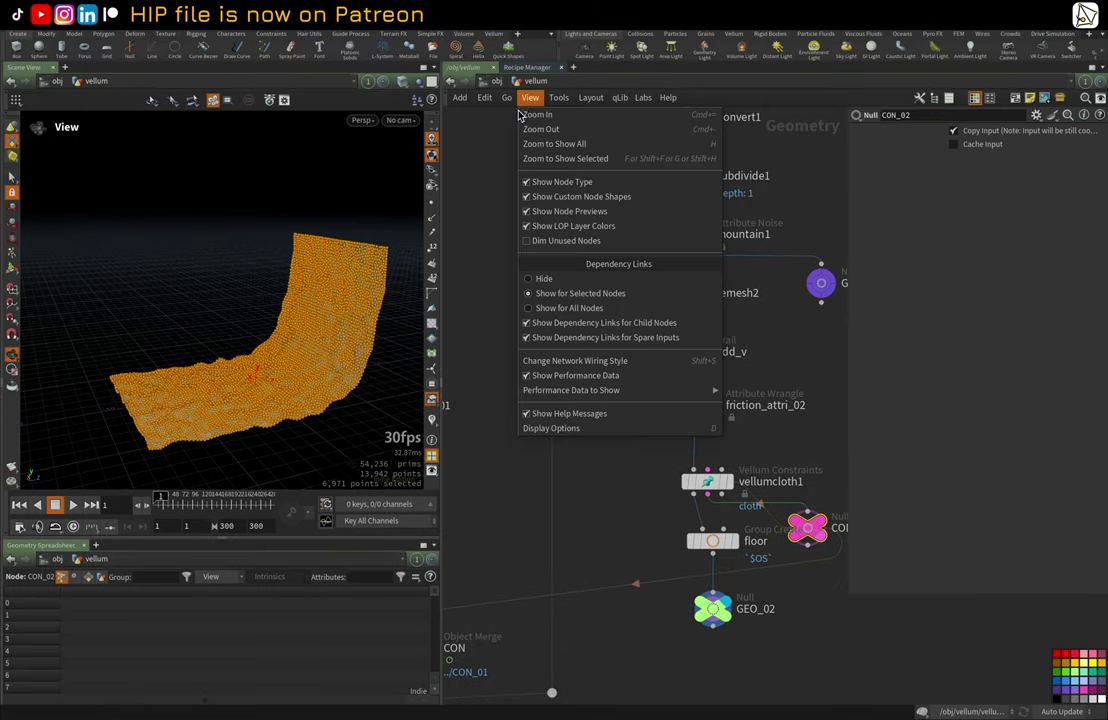
click(568, 297)
middle_drag(616, 440, 506, 356)
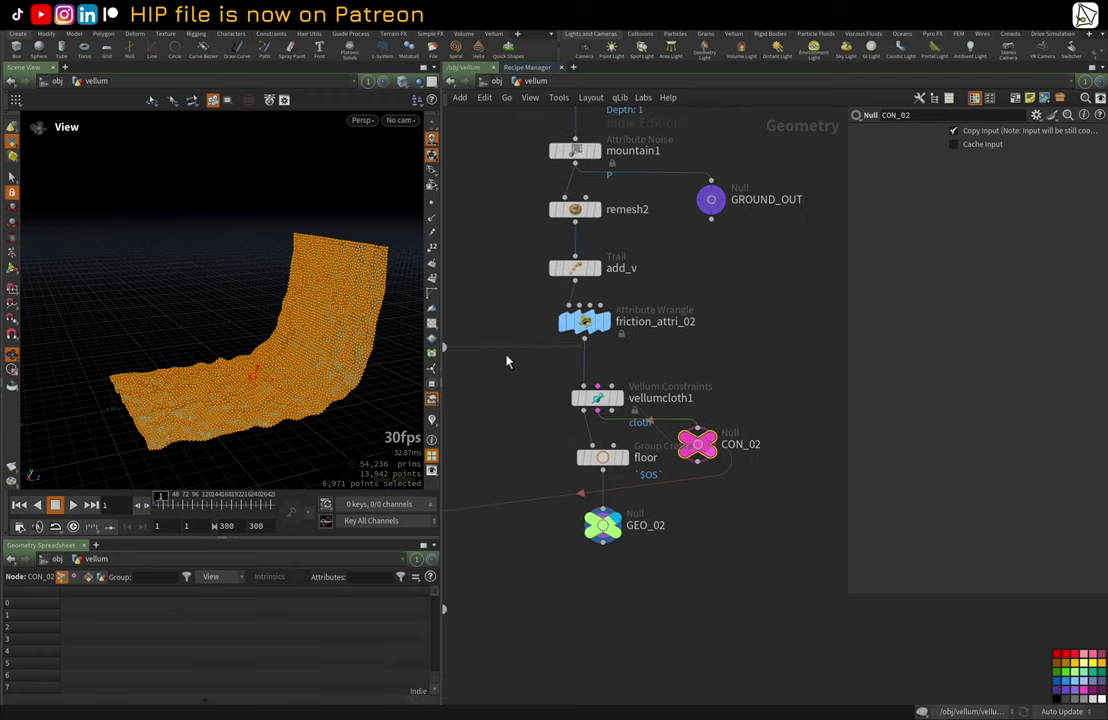
click(529, 97)
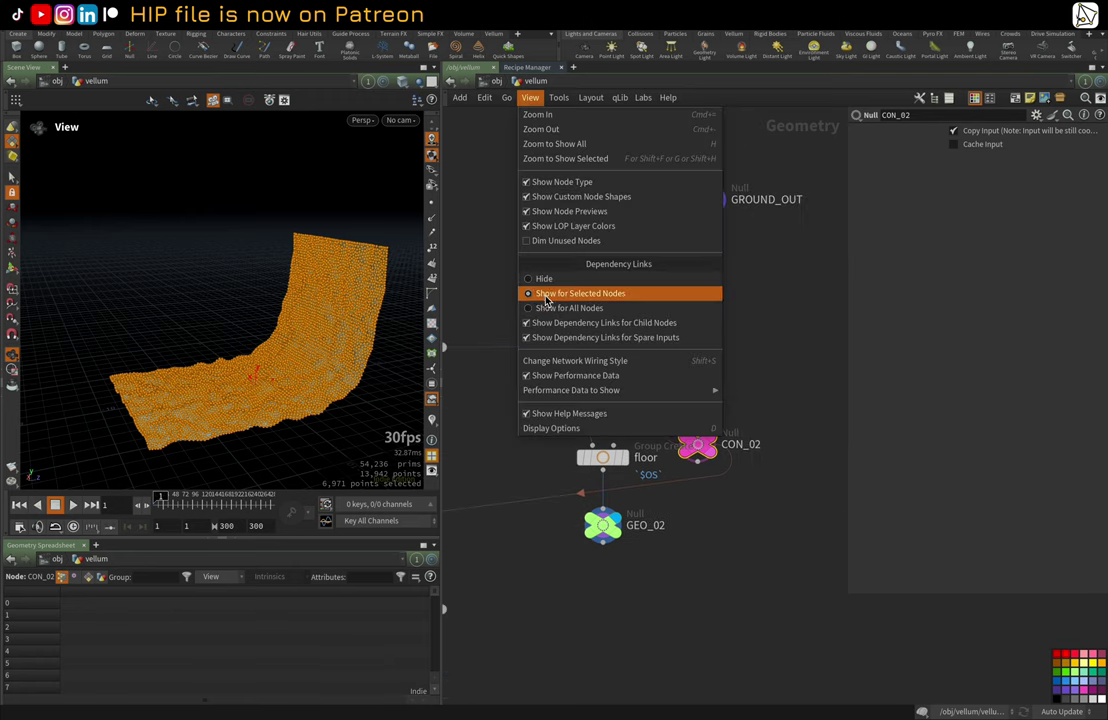
click(544, 279)
scroll(750, 512, down, 1)
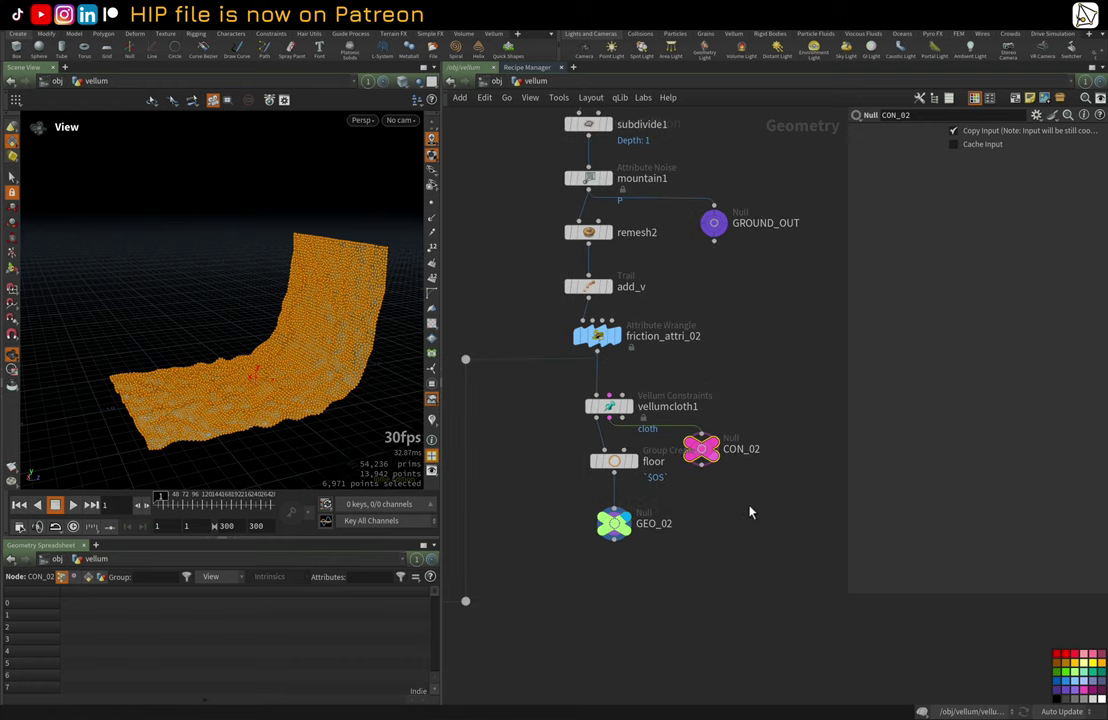
Step: With GEO_02 selected, show the network's dependency links for selected nodes only
click(621, 532)
middle_drag(558, 508, 738, 480)
scroll(707, 485, down, 1)
scroll(707, 485, up, 1)
middle_drag(536, 483, 598, 477)
scroll(598, 477, down, 1)
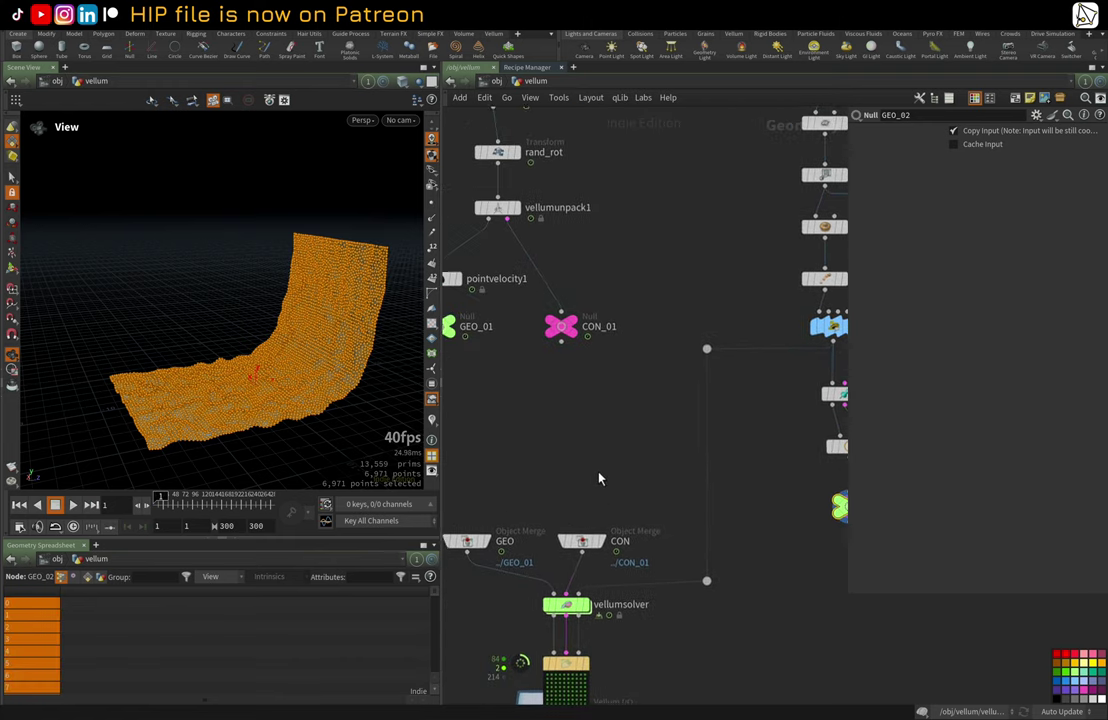
click(529, 98)
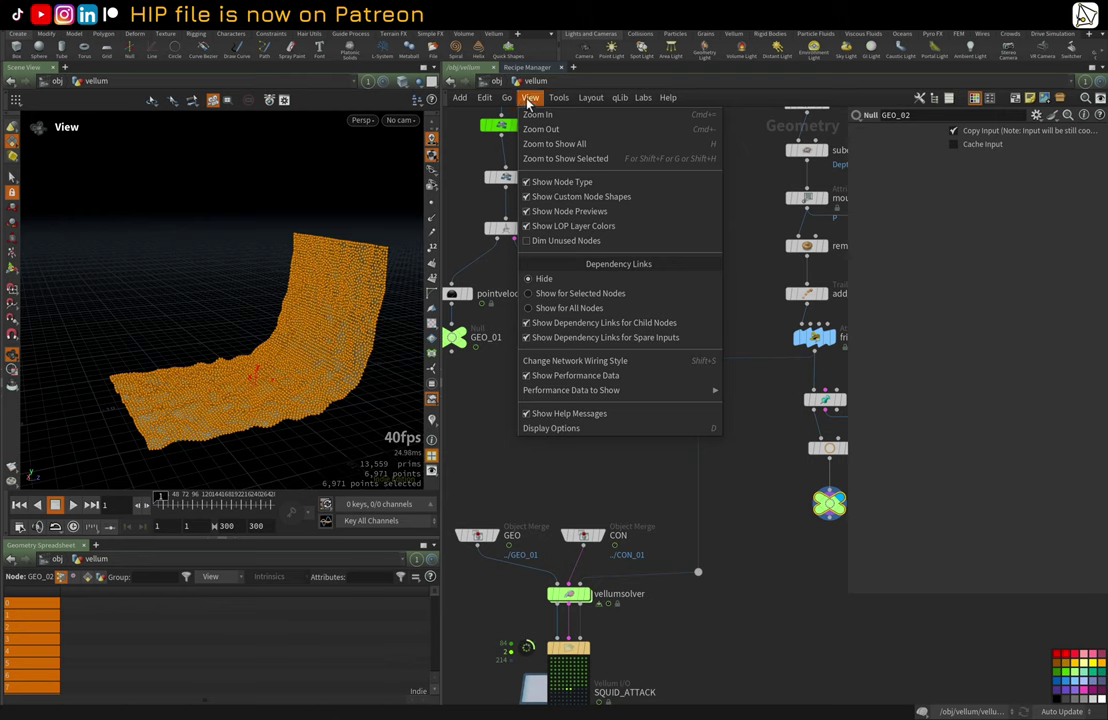
click(566, 293)
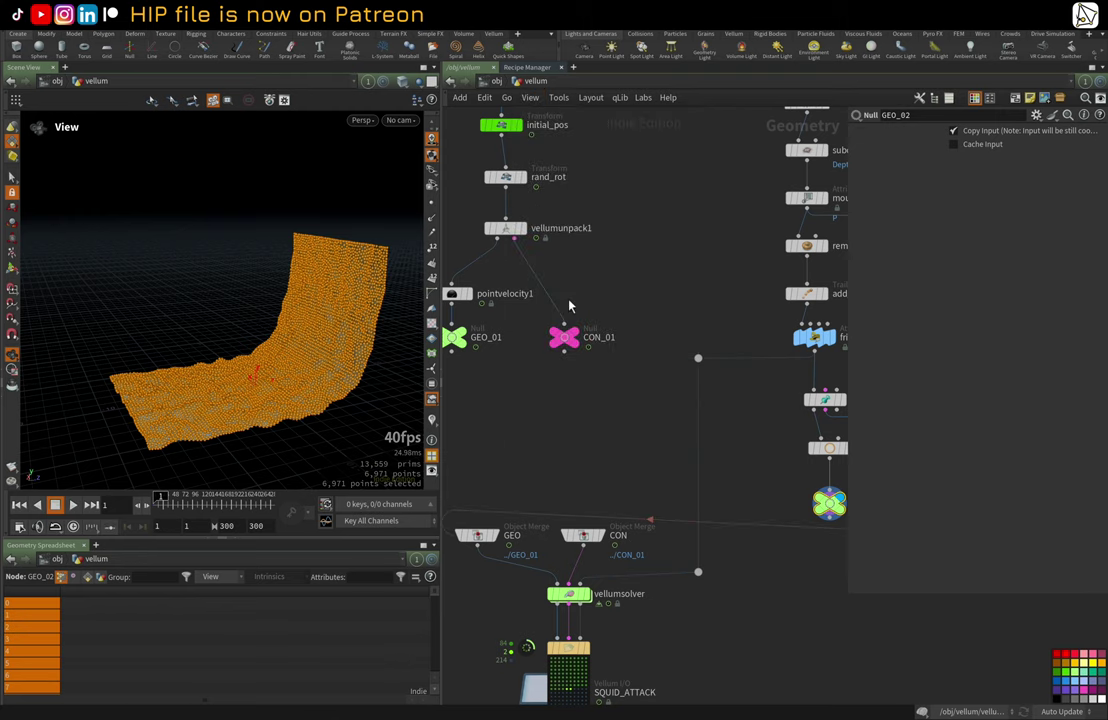
scroll(589, 452, down, 2)
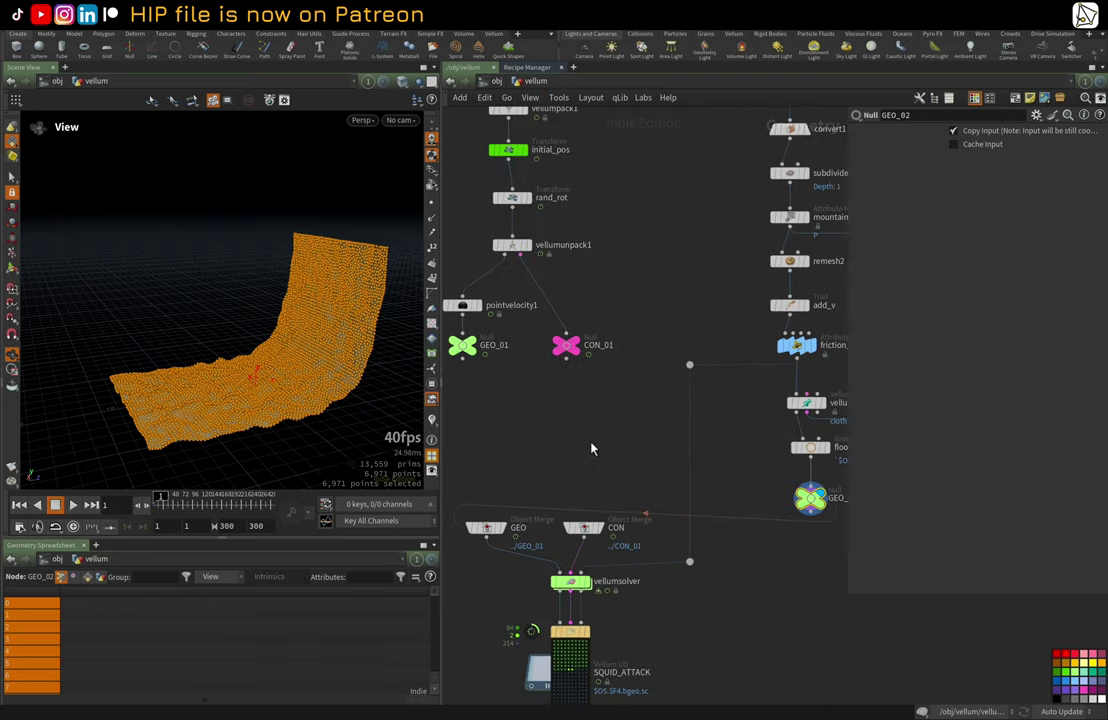
Step: Show the dependency links for all nodes, and return to showing them only for selected nodes
click(529, 99)
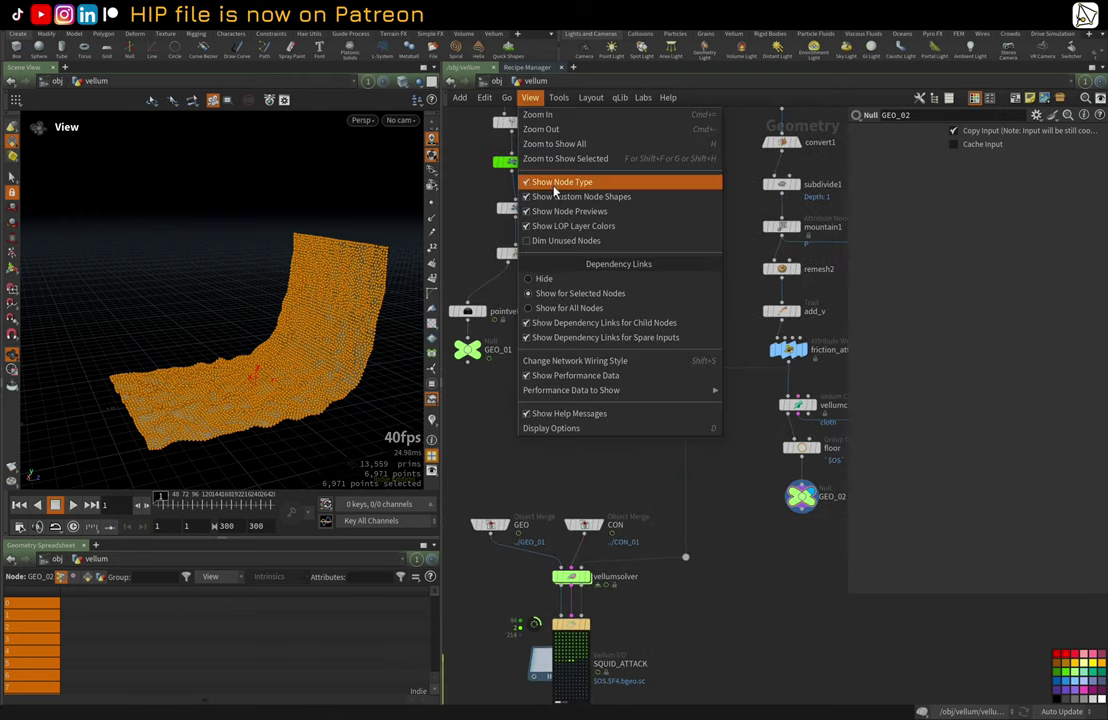
click(604, 309)
scroll(612, 487, down, 2)
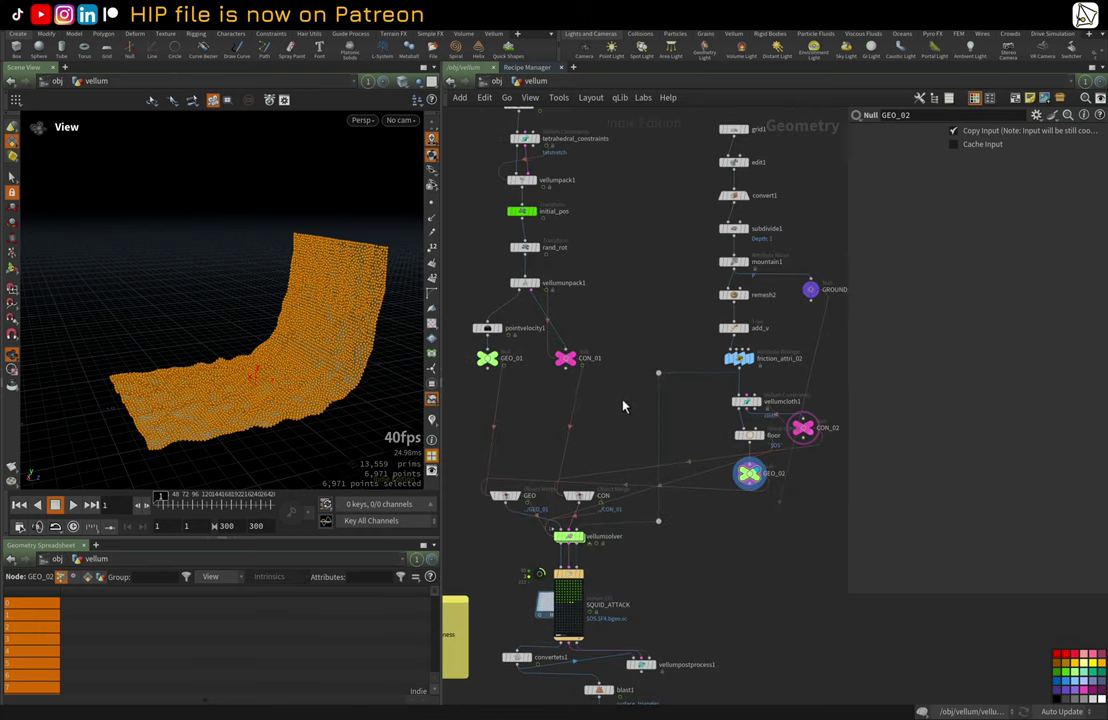
click(535, 100)
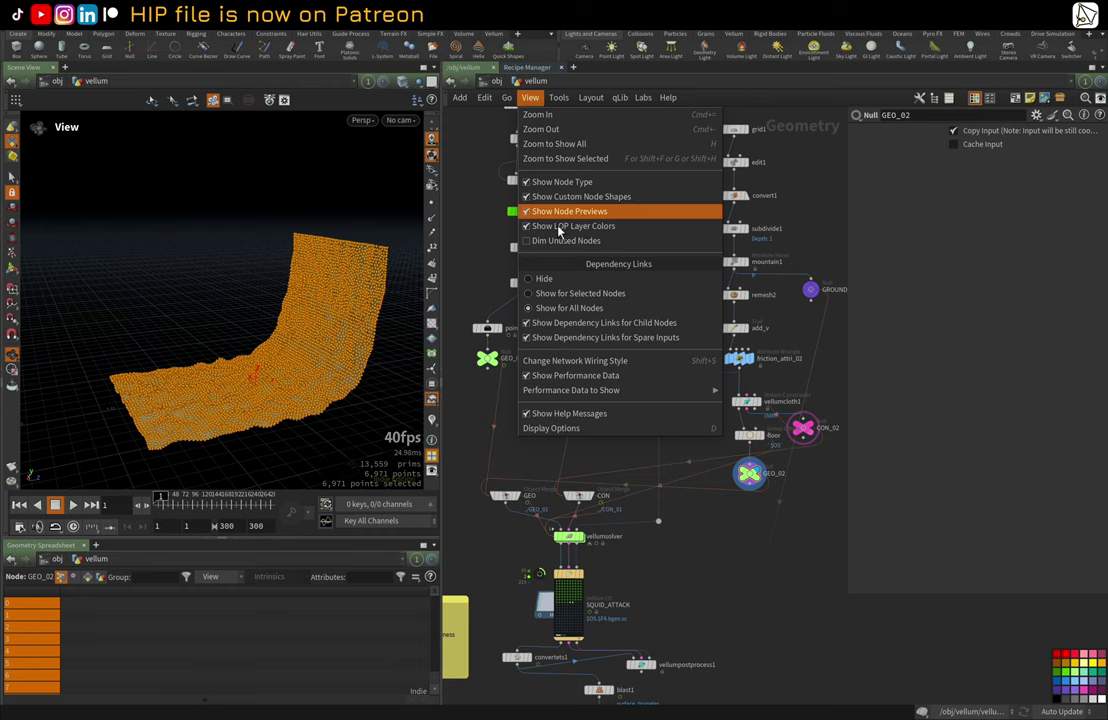
click(634, 296)
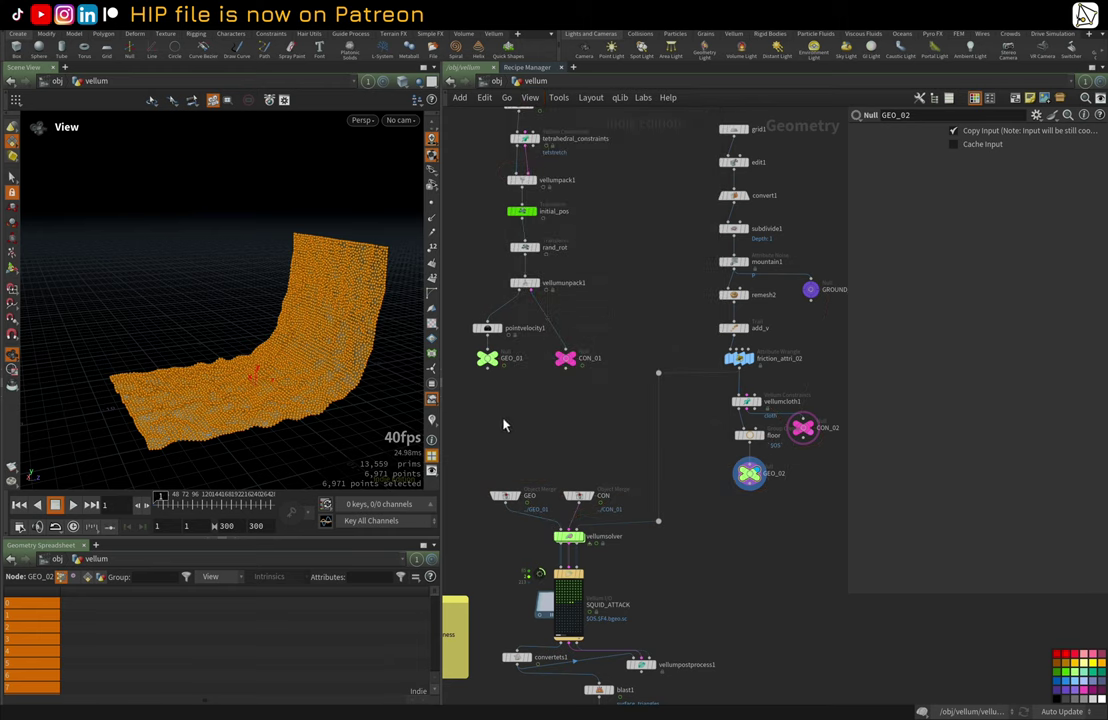
Step: Trace the dependency links of CON_01 and CON_02, and inspect the object paths of the GEO and CON Object Merge nodes
click(565, 358)
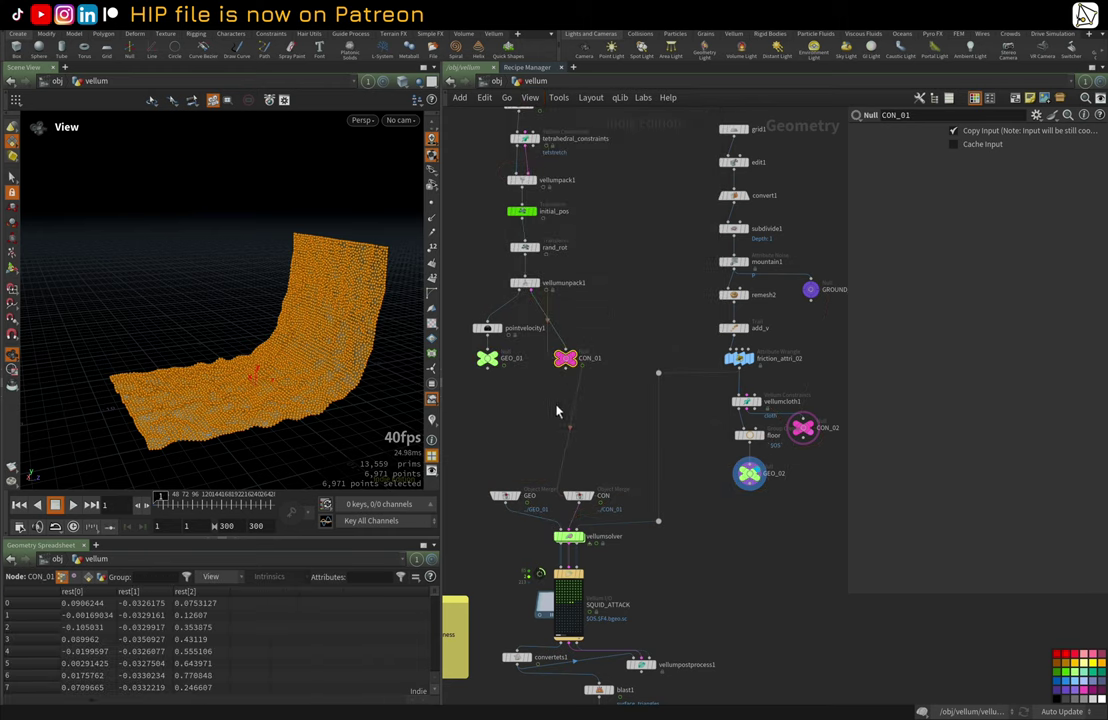
click(800, 430)
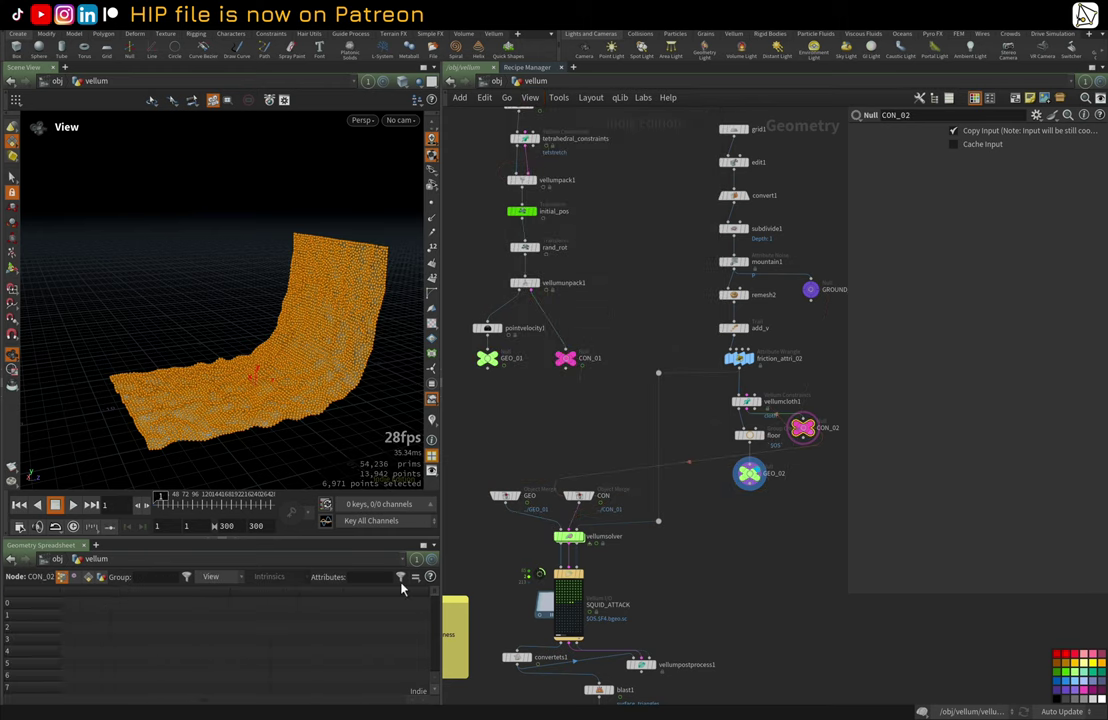
click(505, 496)
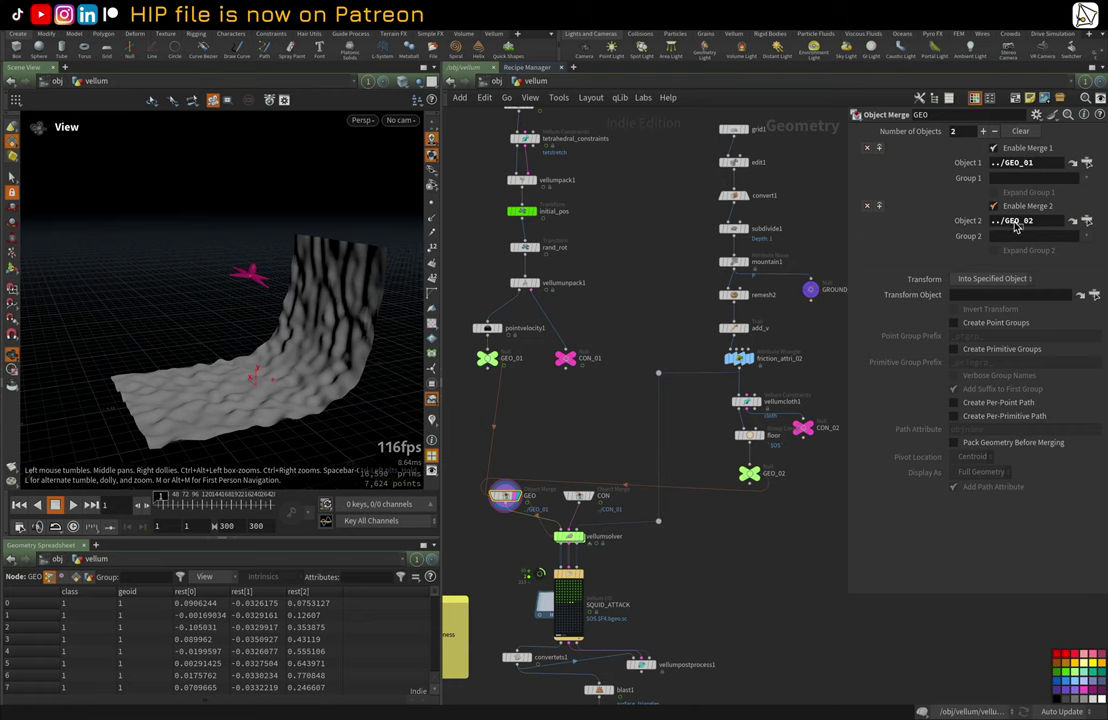
drag(1014, 222, 996, 223)
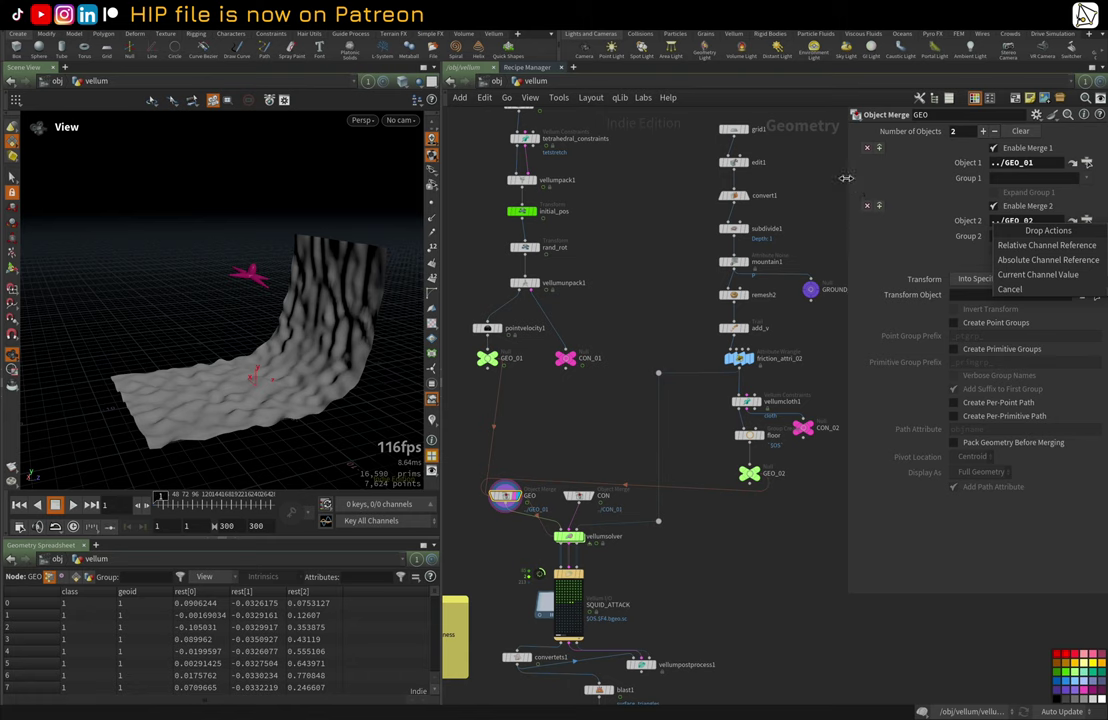
click(769, 183)
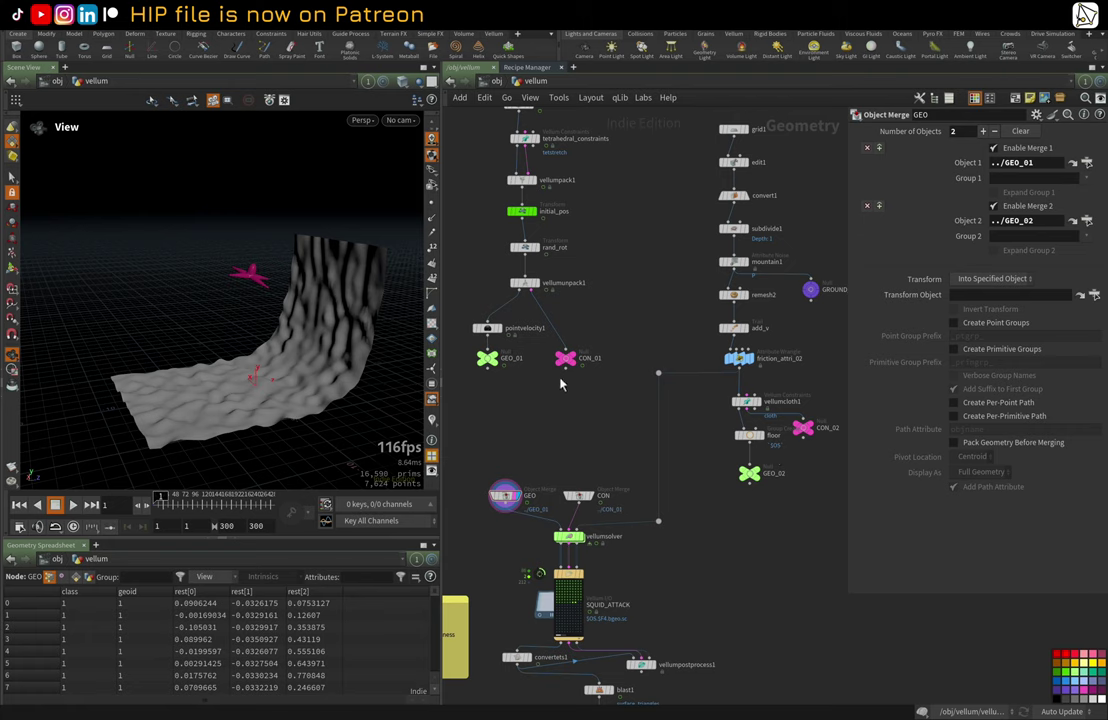
click(580, 497)
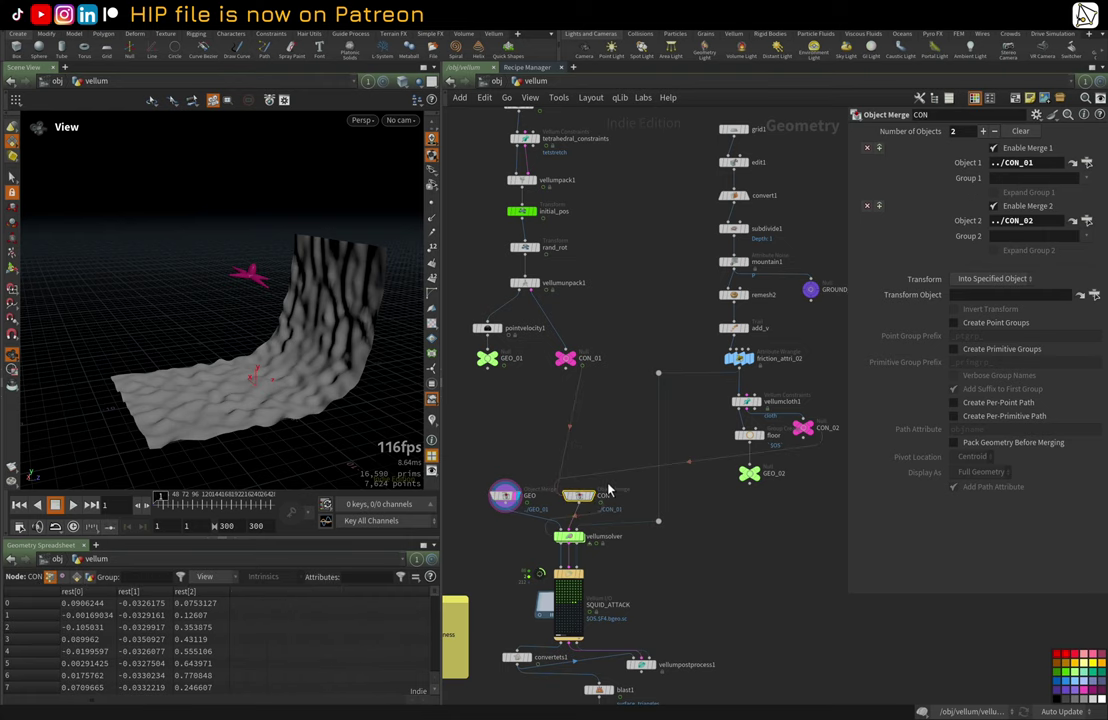
middle_drag(591, 440, 616, 378)
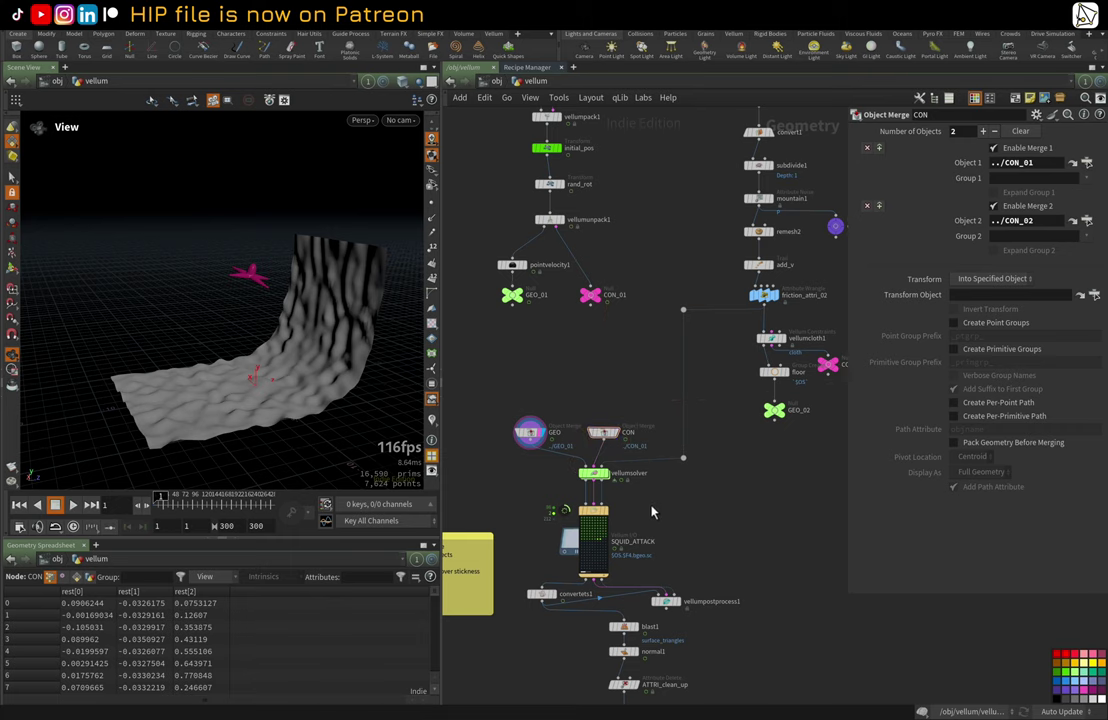
Step: Look inside the vellumsolver node, return to the vellum network, and display the solver with its settings
double_click(593, 473)
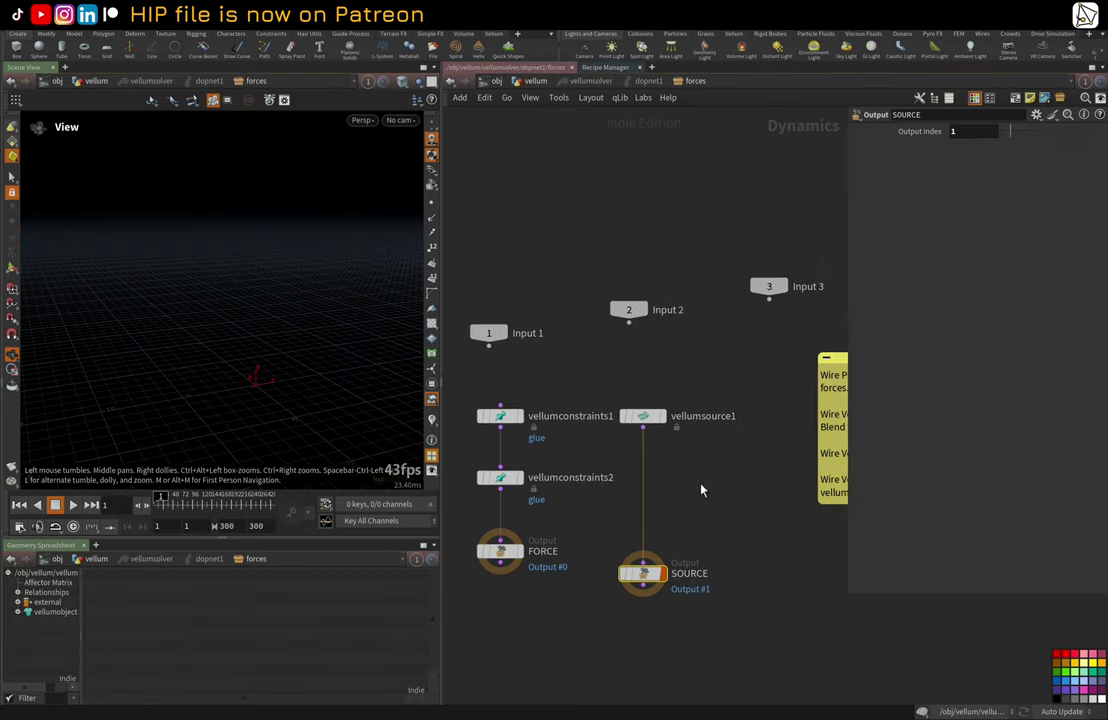
key(u)
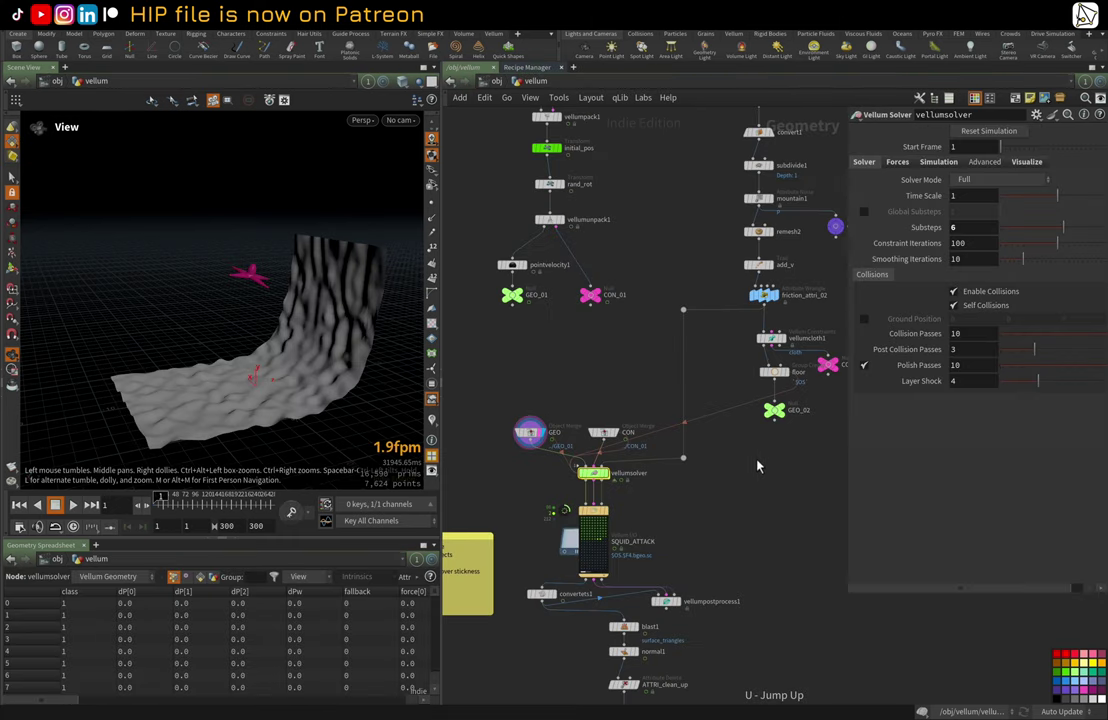
scroll(640, 448, up, 2)
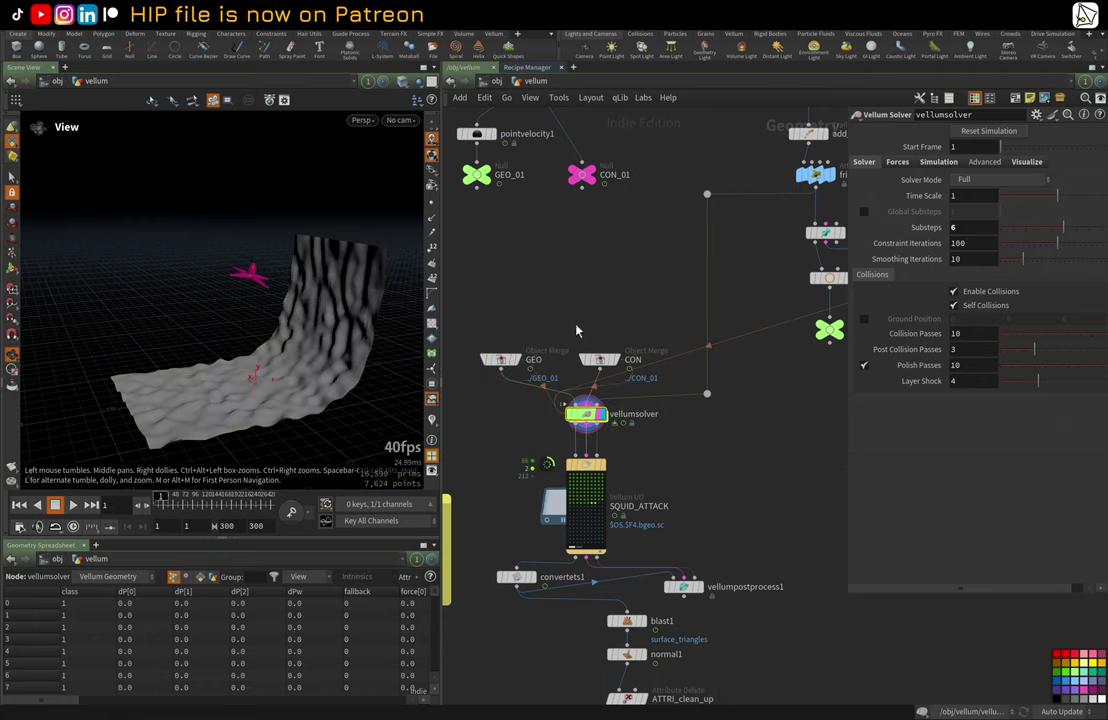
Step: Inside the Vellum Solver's forces network, show the vellumsource1 parameters with more room for the paths
double_click(586, 413)
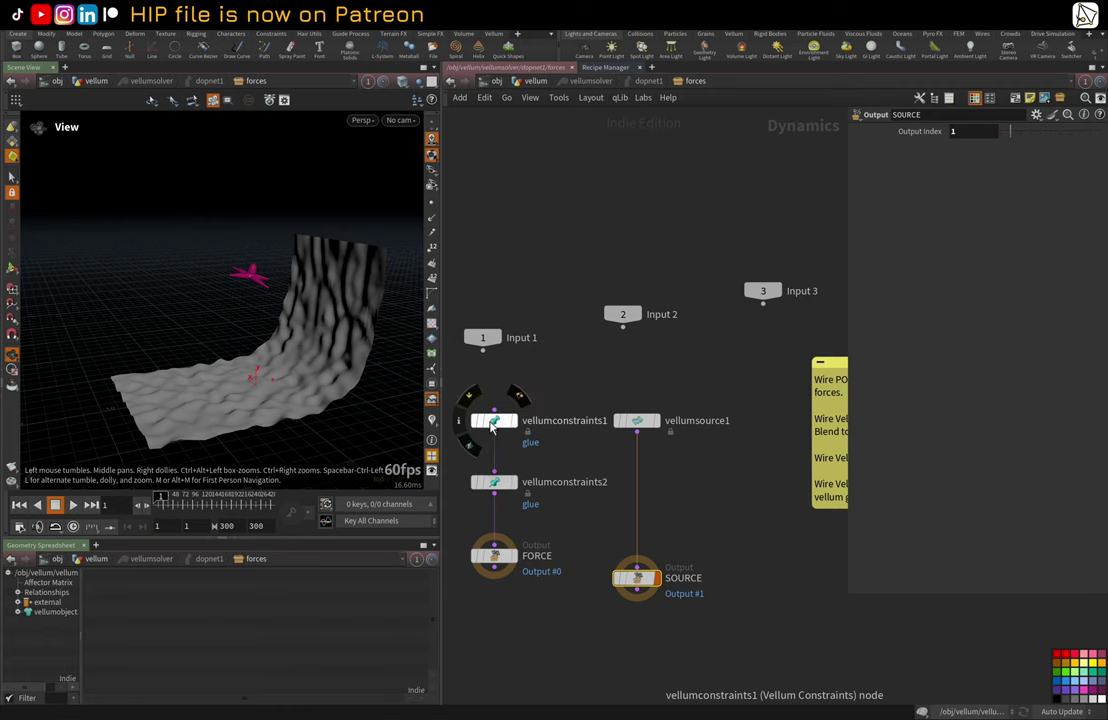
click(637, 421)
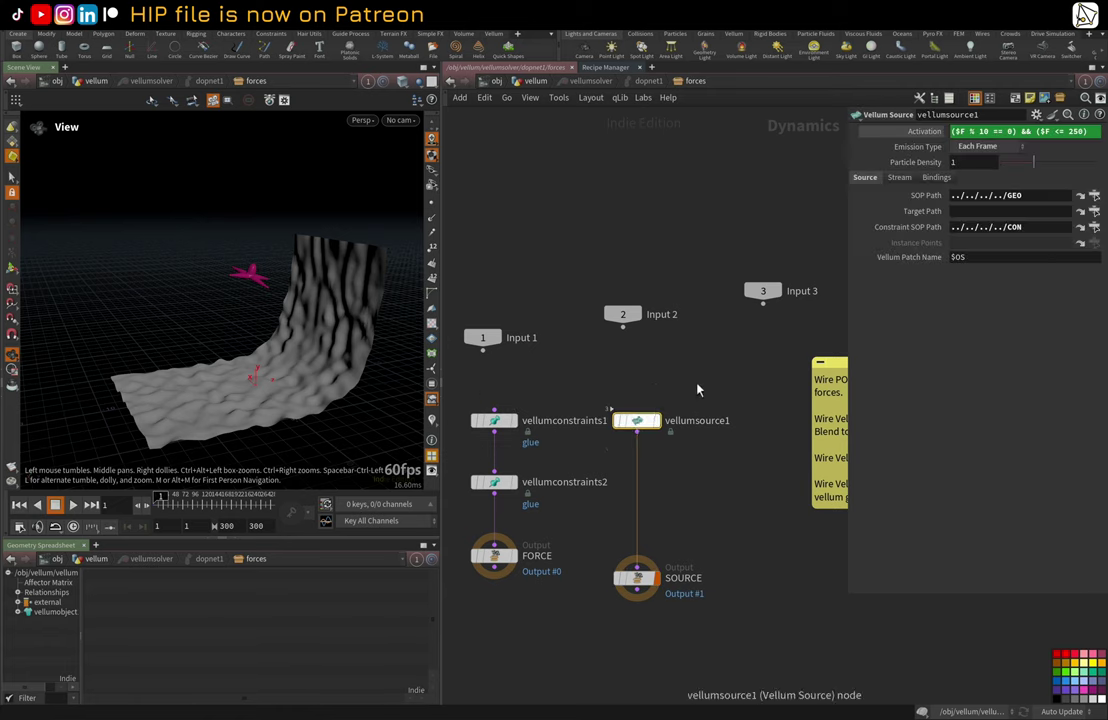
drag(846, 197, 708, 212)
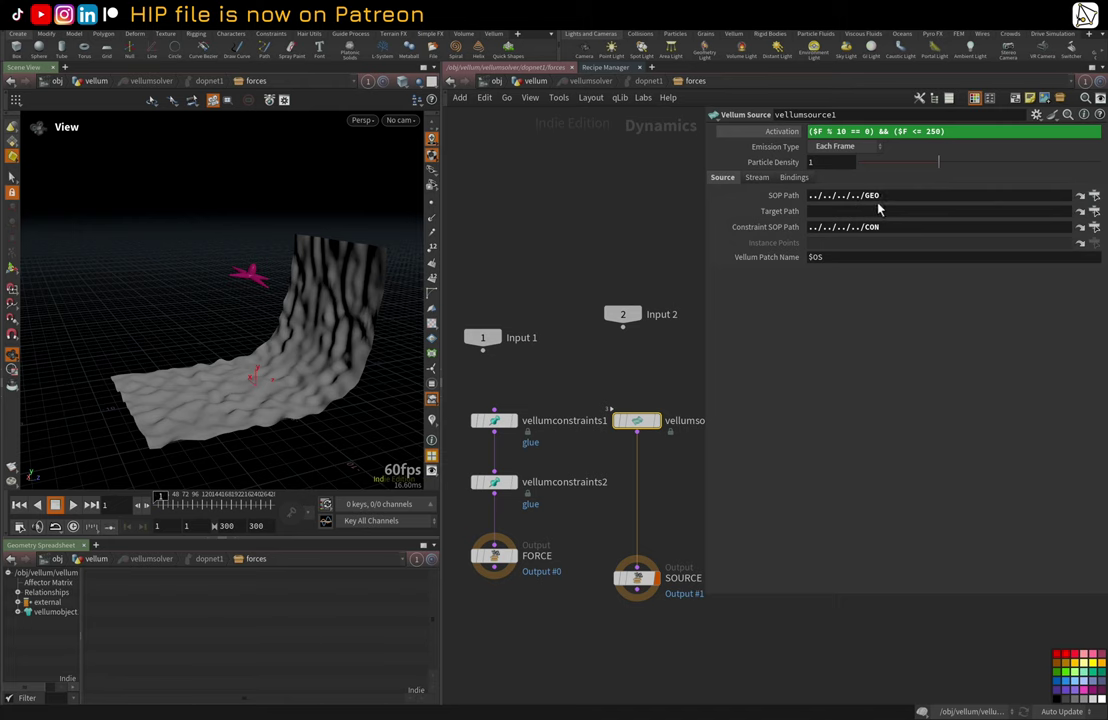
Step: Inspect the GEO and CON Object Merge nodes referenced by vellumsource1's SOP Path and Constraint SOP Path
click(1079, 197)
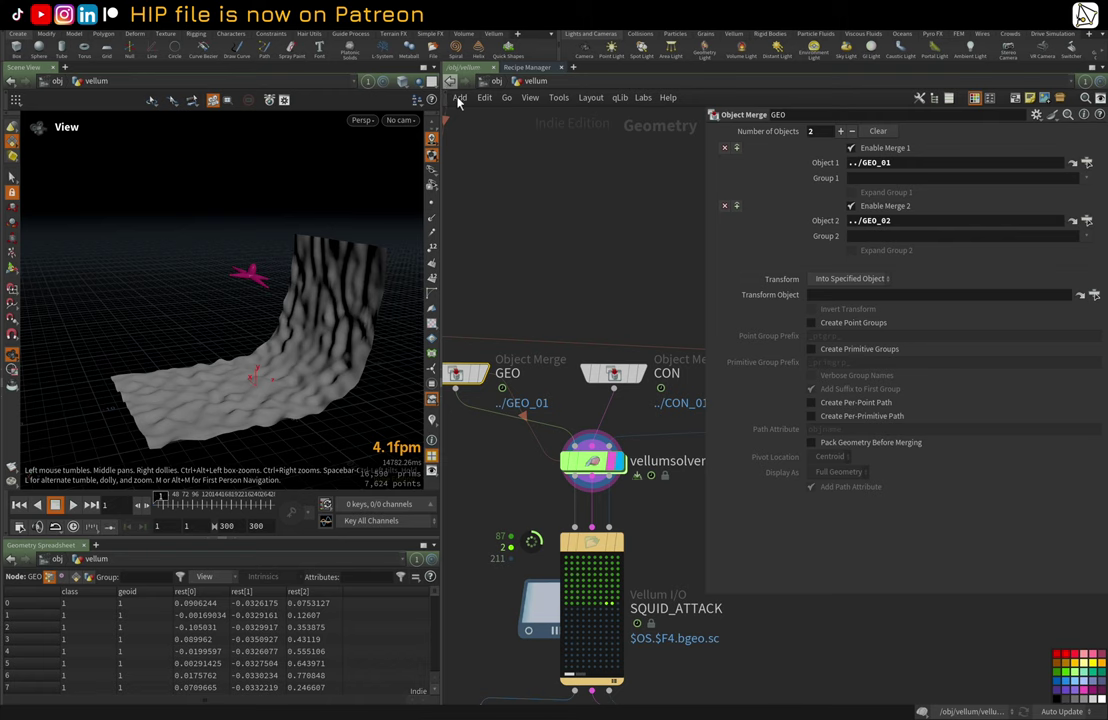
click(450, 82)
click(1083, 196)
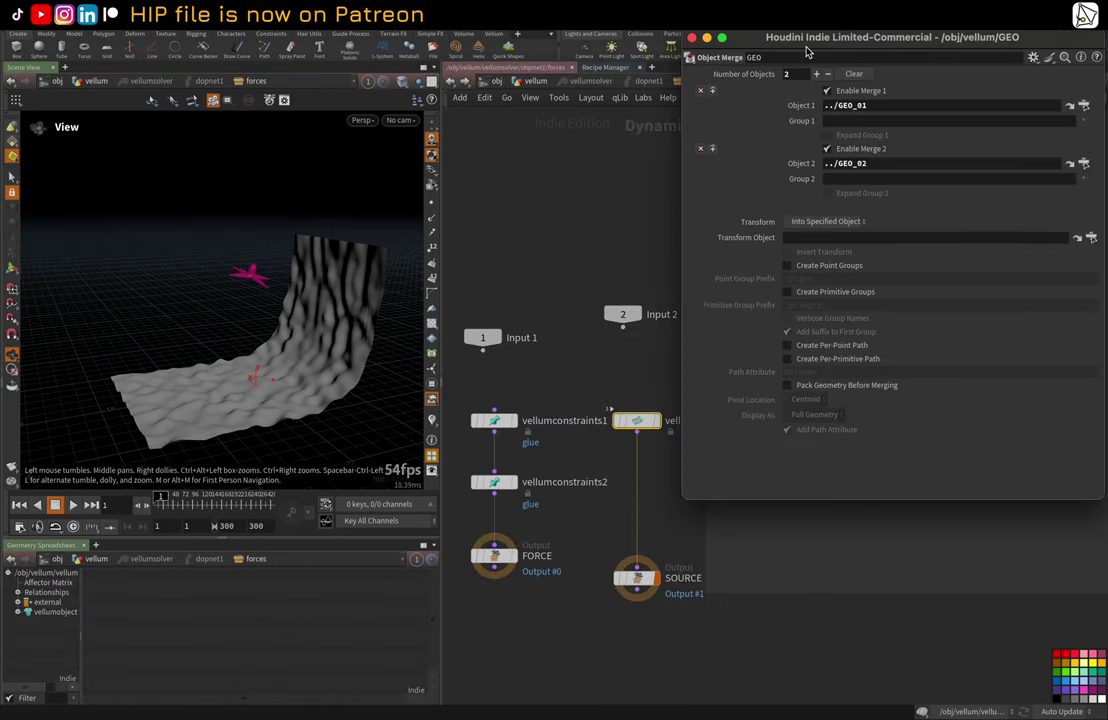
drag(808, 52, 572, 217)
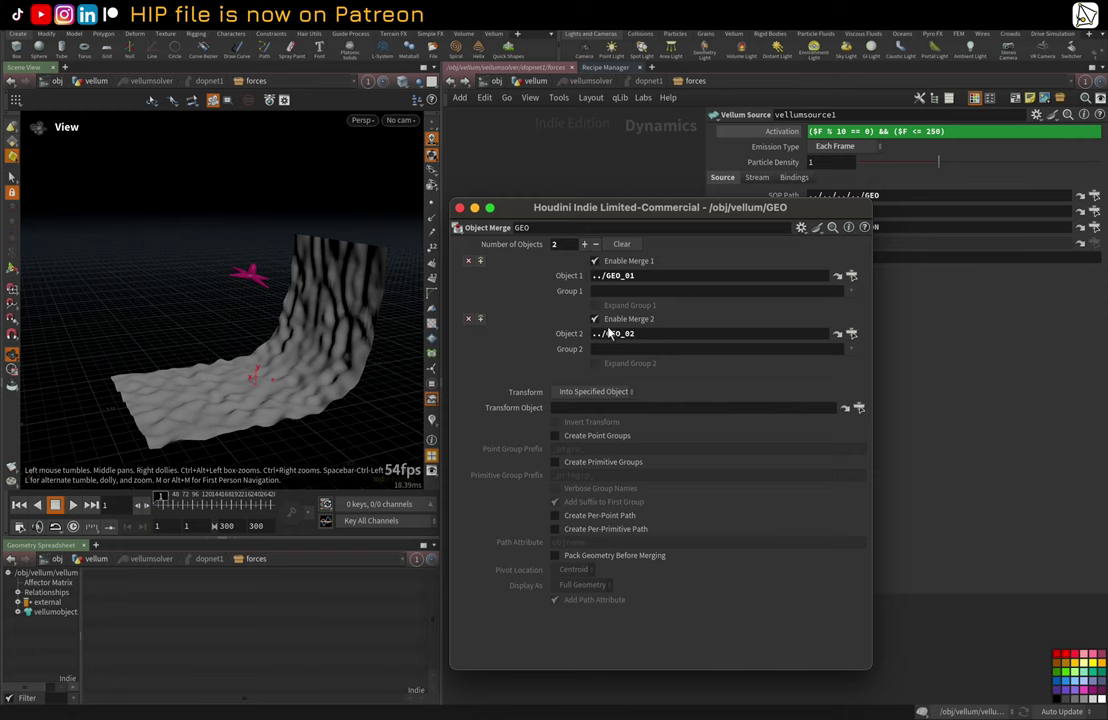
click(459, 207)
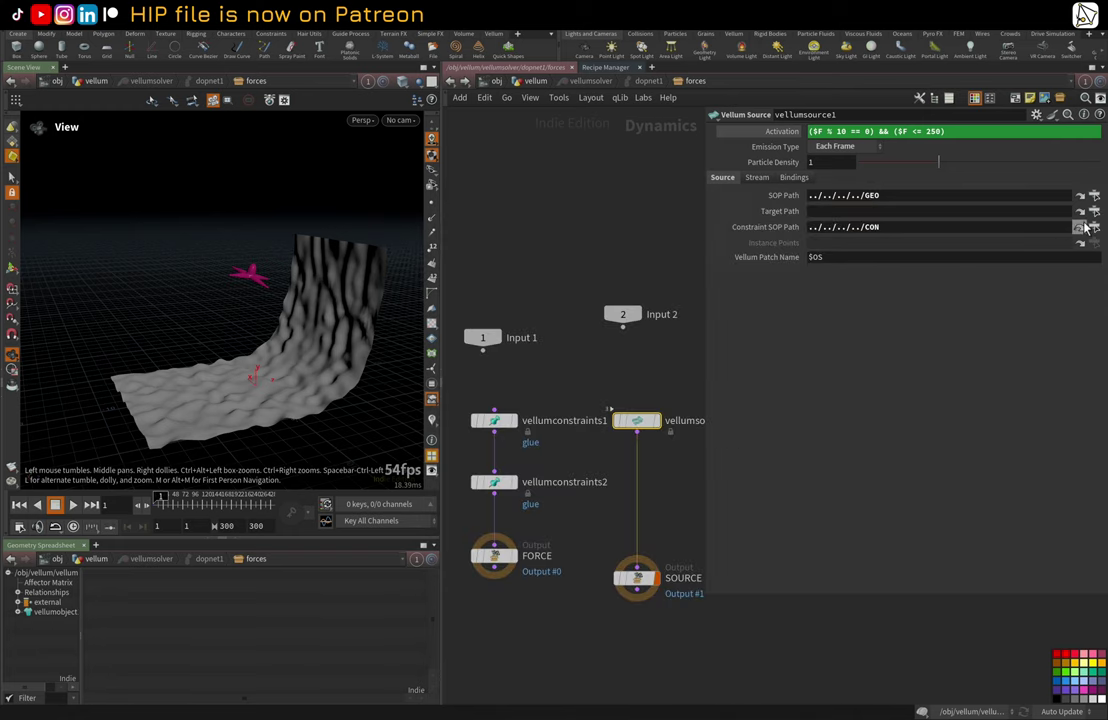
click(1081, 227)
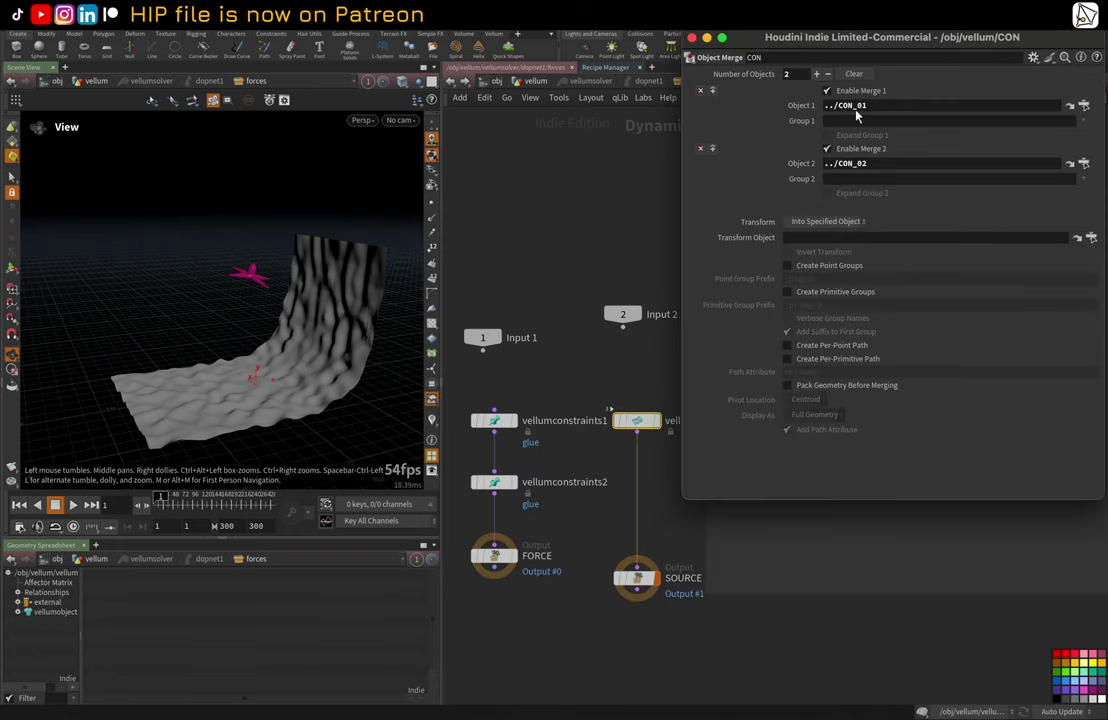
click(691, 38)
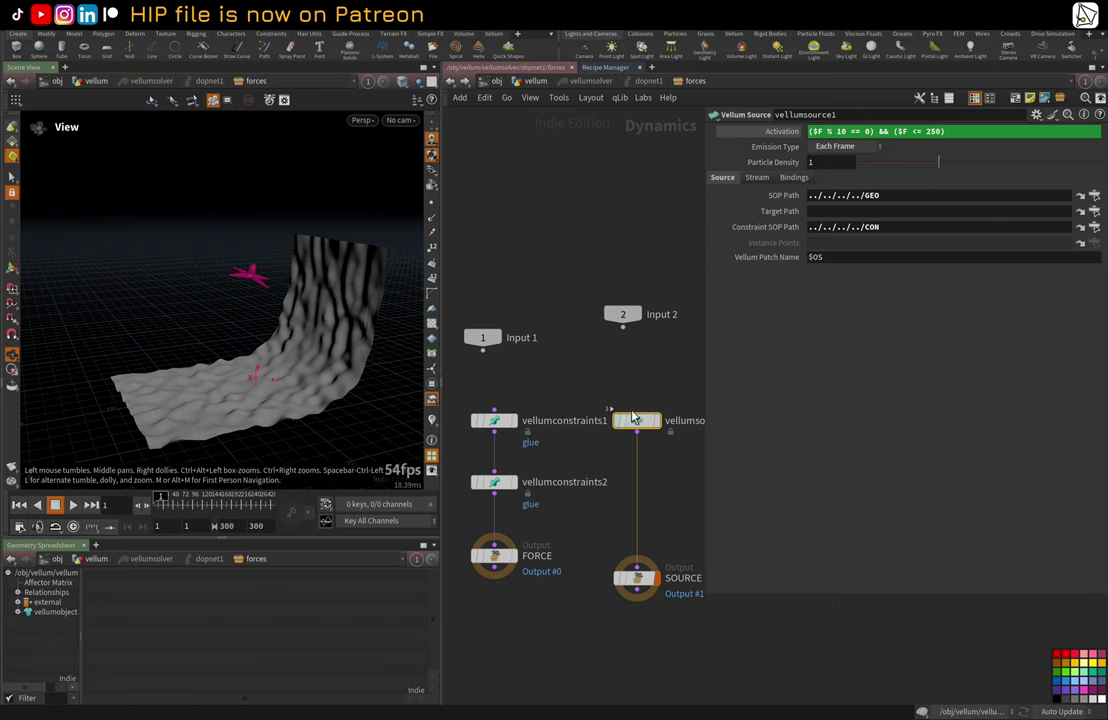
Step: Widen the network view and move the vellumsource1 node closer to the SOURCE output
middle_drag(640, 403, 658, 391)
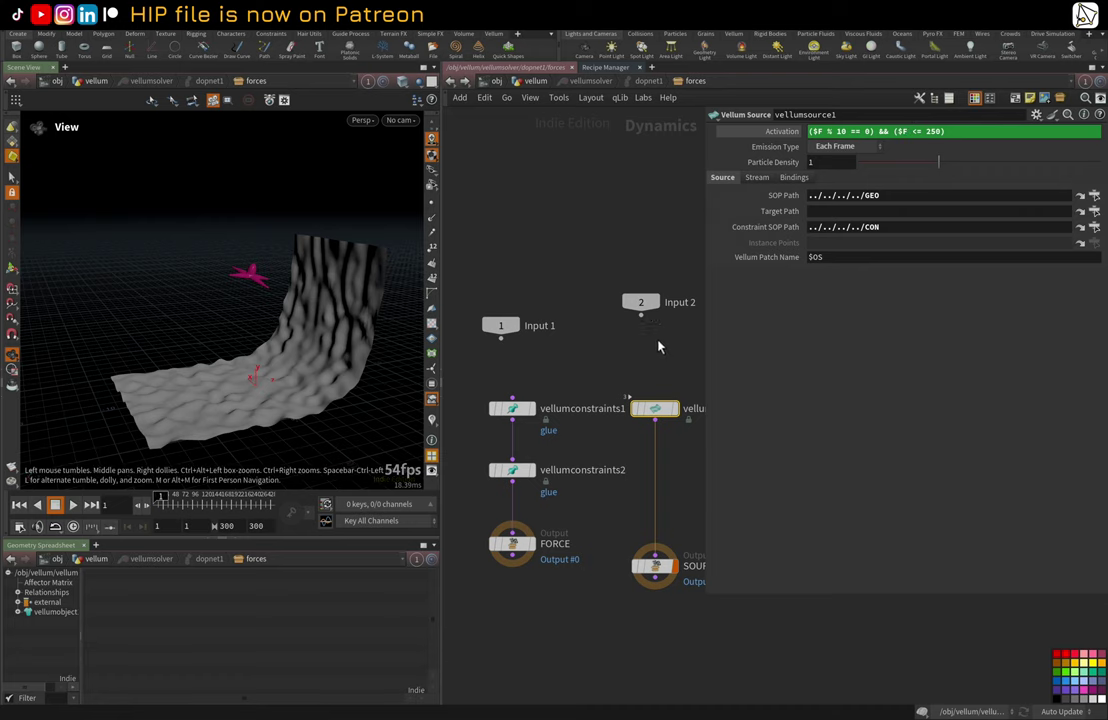
drag(706, 357, 800, 349)
drag(655, 408, 711, 489)
Step: Show the glue parameters of vellumconstraints1, including its group, target group and glue search settings
click(512, 409)
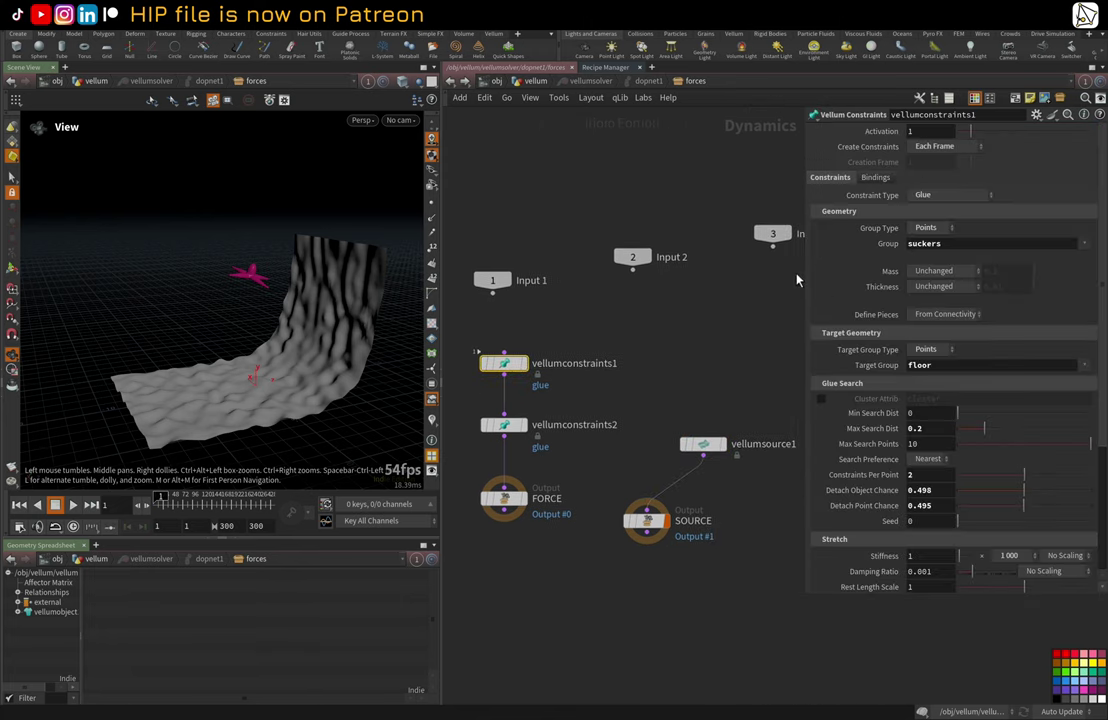
drag(804, 271, 718, 280)
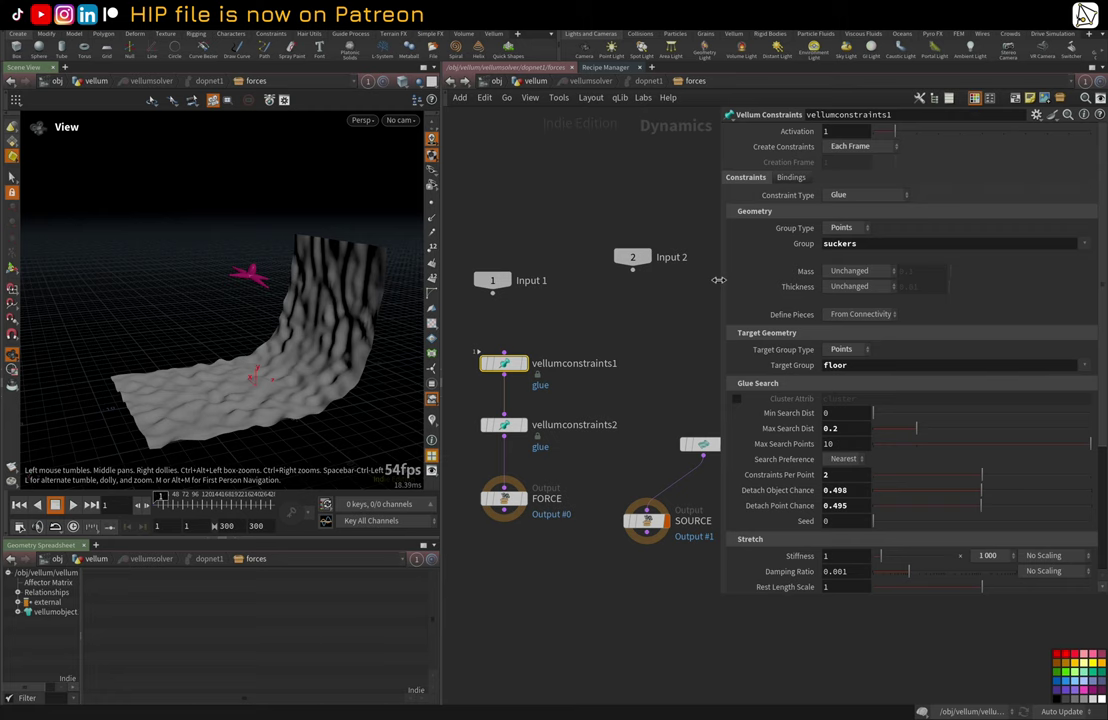
middle_drag(500, 292, 510, 275)
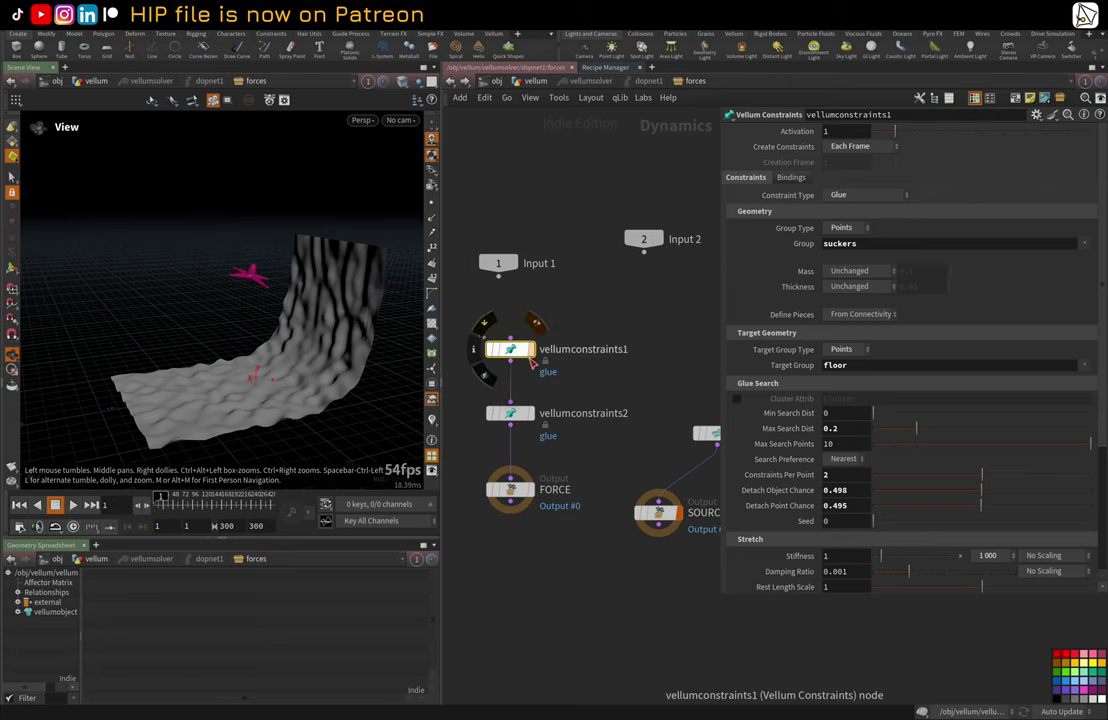
Step: Show the vellumconstraints2 glue parameters, enlarging the parameter area to reveal more of the stretch settings
click(514, 415)
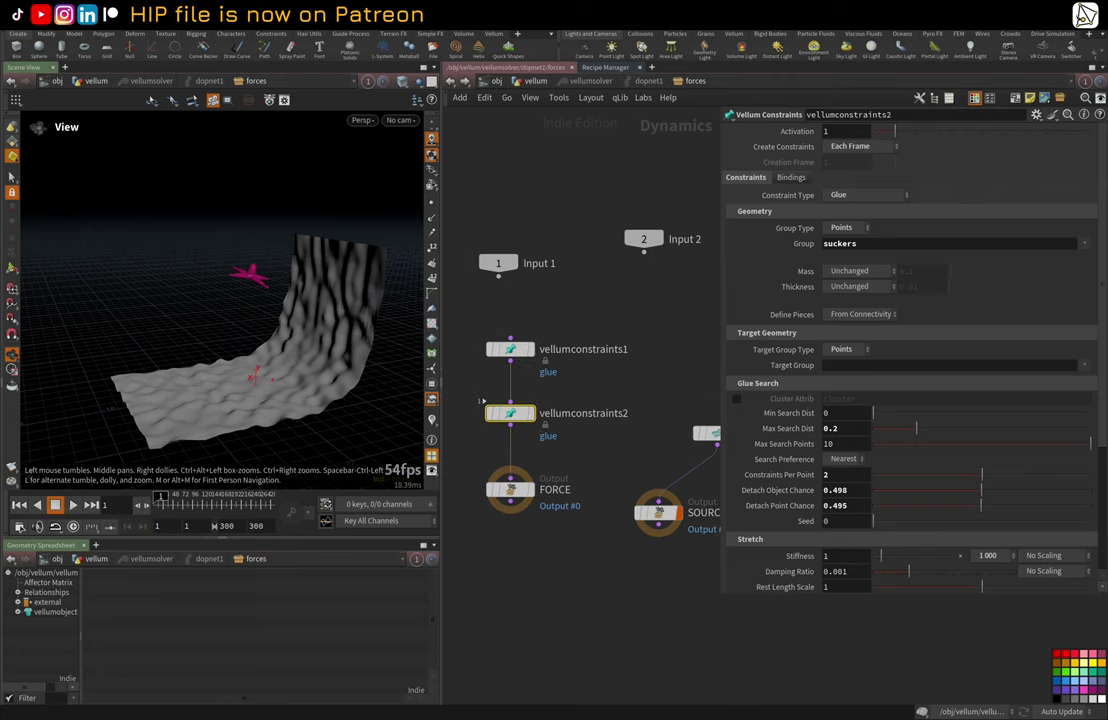
mouse_move(1101, 221)
mouse_down()
mouse_move(1101, 303)
mouse_move(1101, 221)
mouse_up()
drag(740, 600, 745, 681)
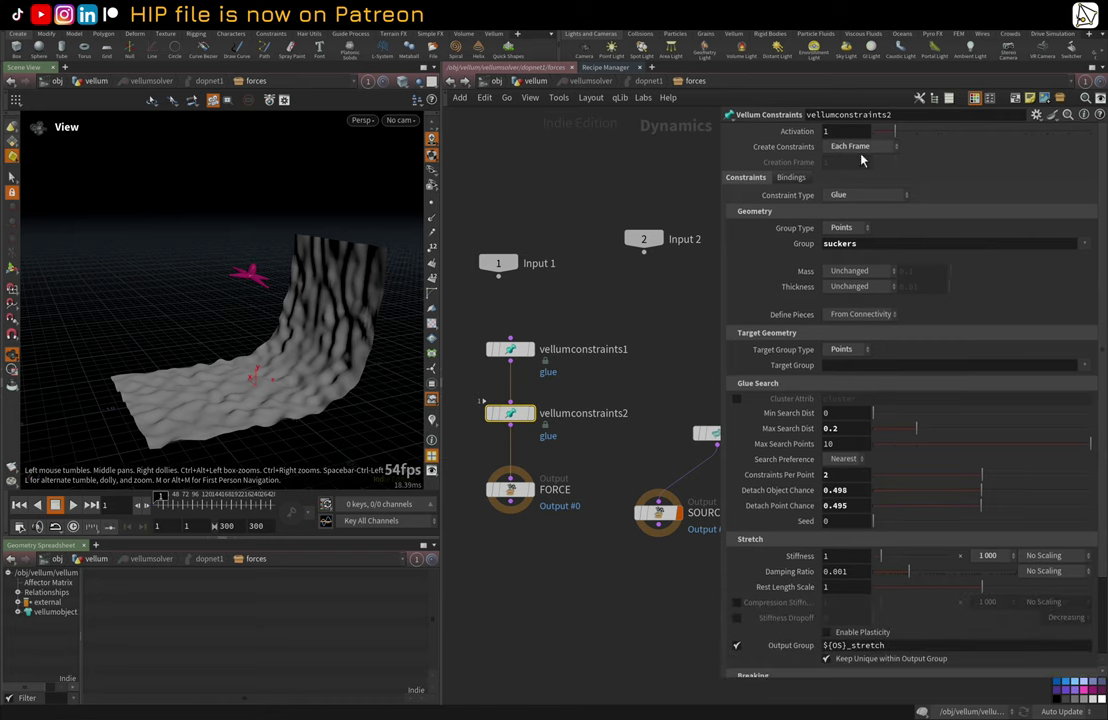
Step: Show the vellumconstraints1 parameters again and view the squid close up beside the ground wall
click(591, 344)
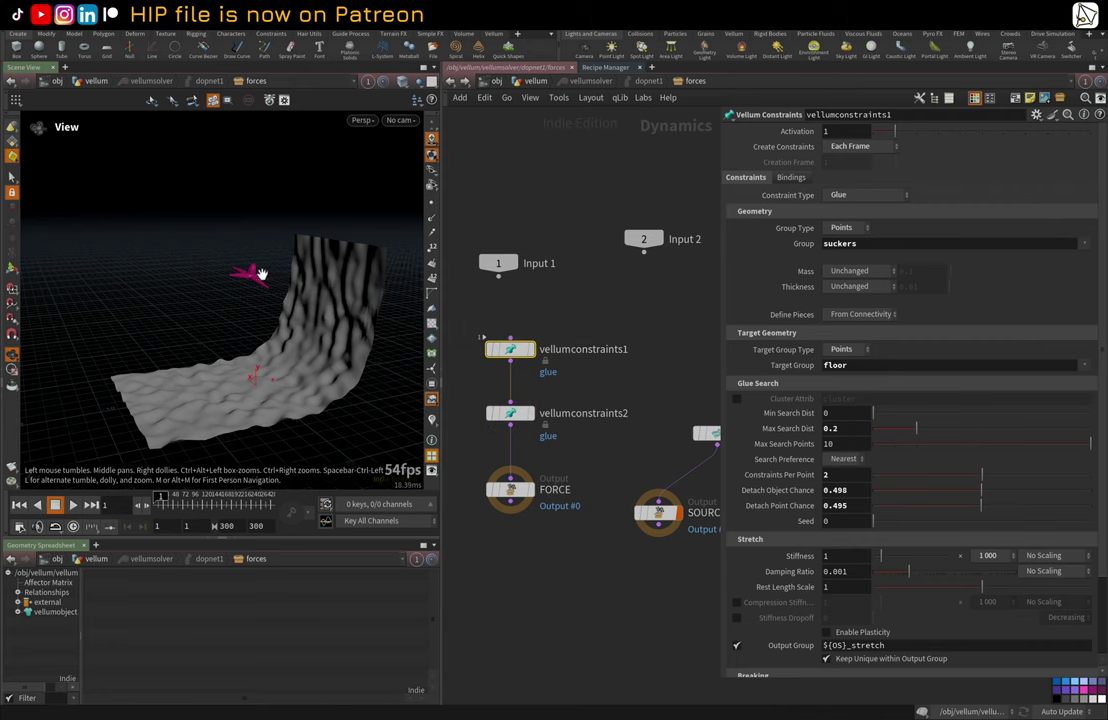
scroll(261, 274, up, 4)
scroll(314, 255, up, 4)
middle_drag(314, 255, 166, 294)
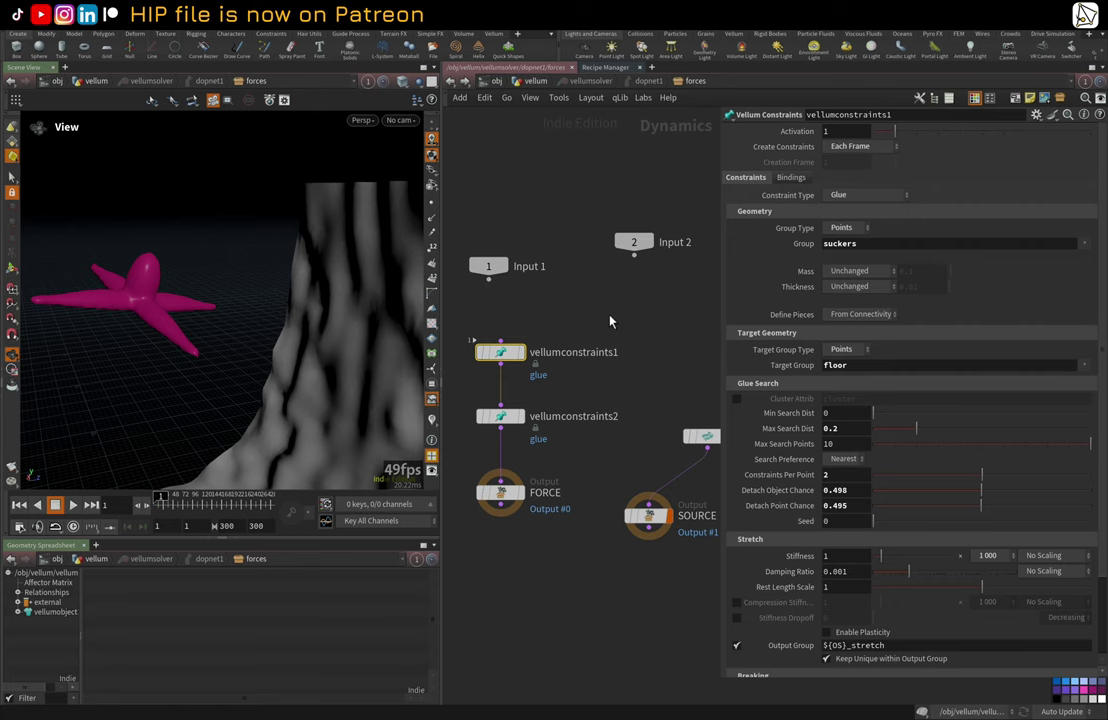
Step: Return to the vellum network, display the SQUID_ATTACK cache and play it while viewing the squids against the wall
key(u)
key(u)
key(u)
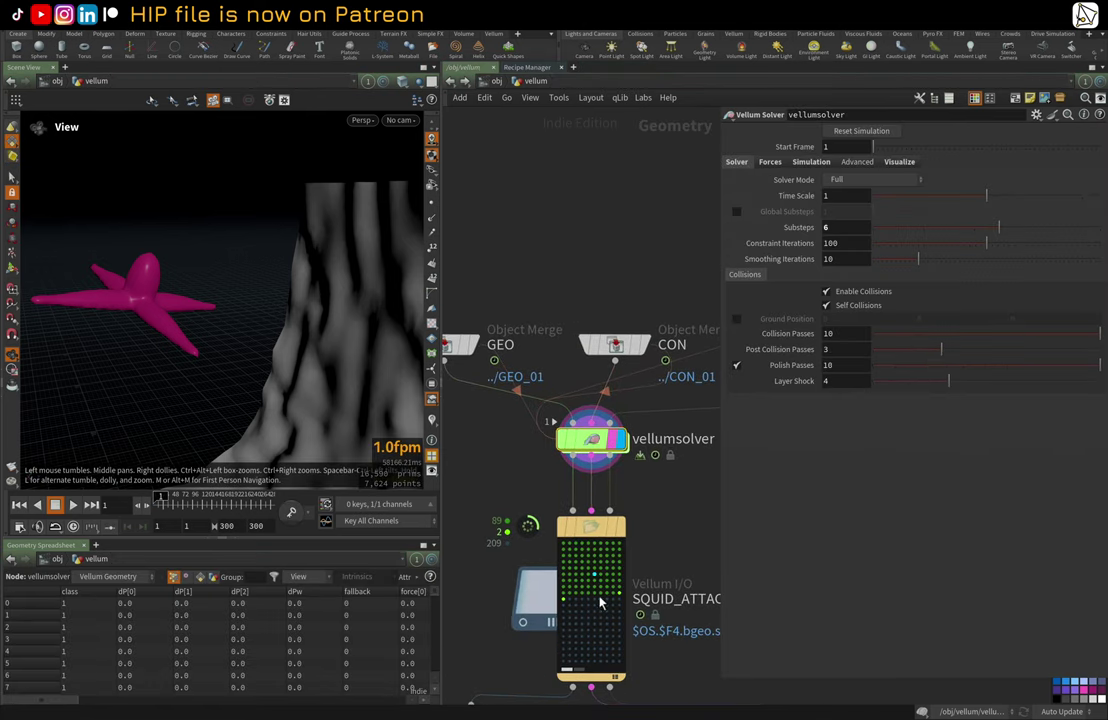
middle_drag(523, 473, 528, 426)
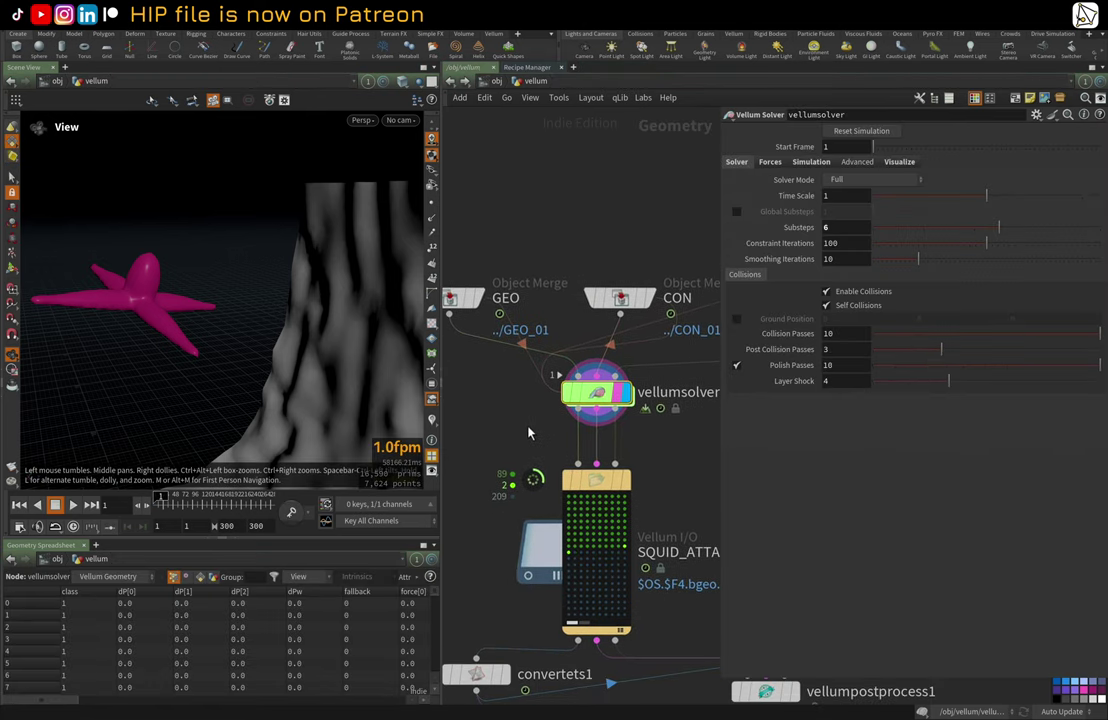
click(617, 482)
click(626, 482)
click(617, 488)
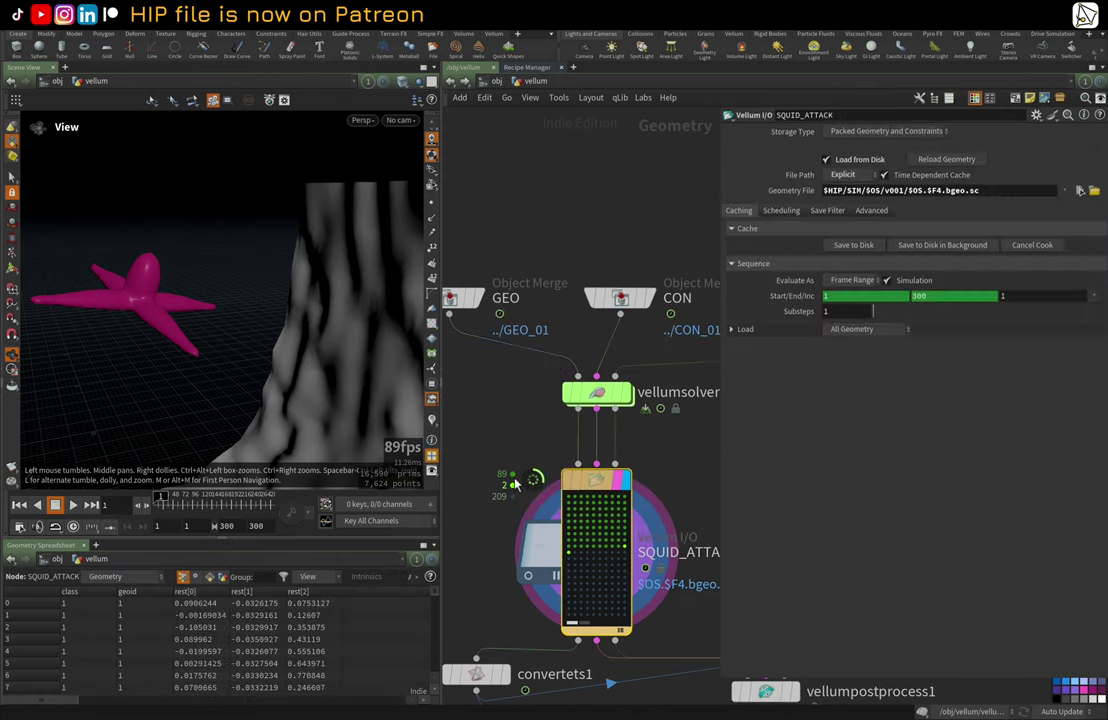
click(73, 505)
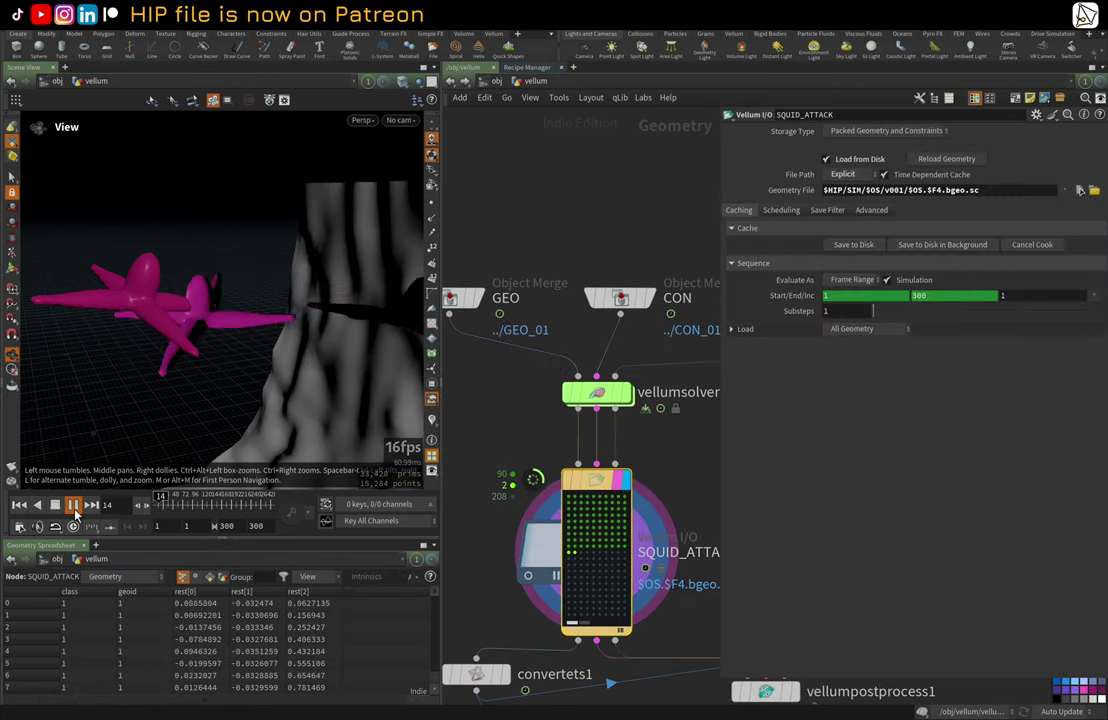
drag(277, 342, 275, 307)
right_drag(275, 307, 456, 401)
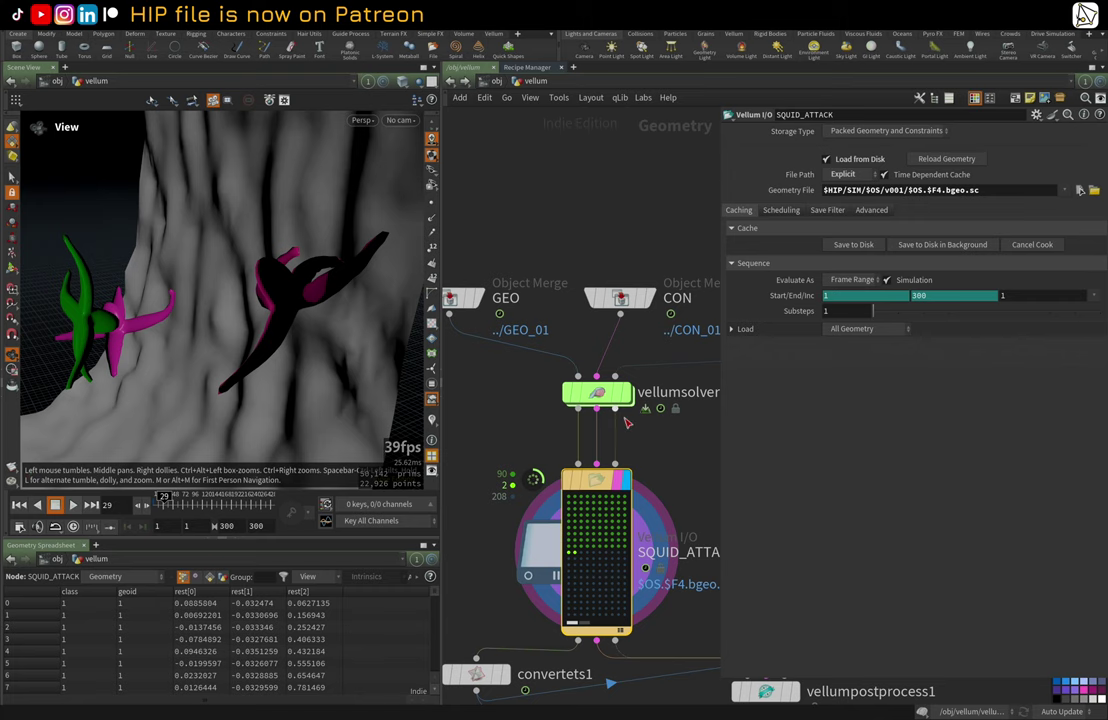
Step: Display vellumpostprocess1, turn off its Detangle option and go to frame 28
middle_drag(688, 485, 591, 388)
scroll(592, 389, down, 1)
middle_drag(646, 465, 700, 494)
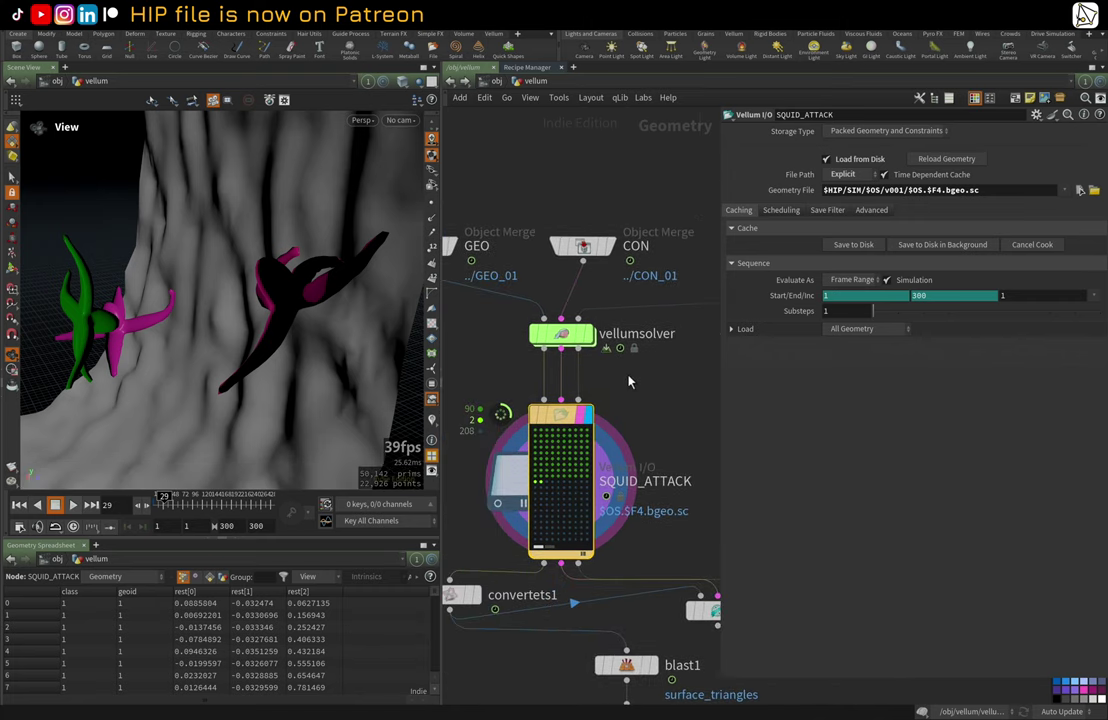
middle_drag(672, 398, 648, 348)
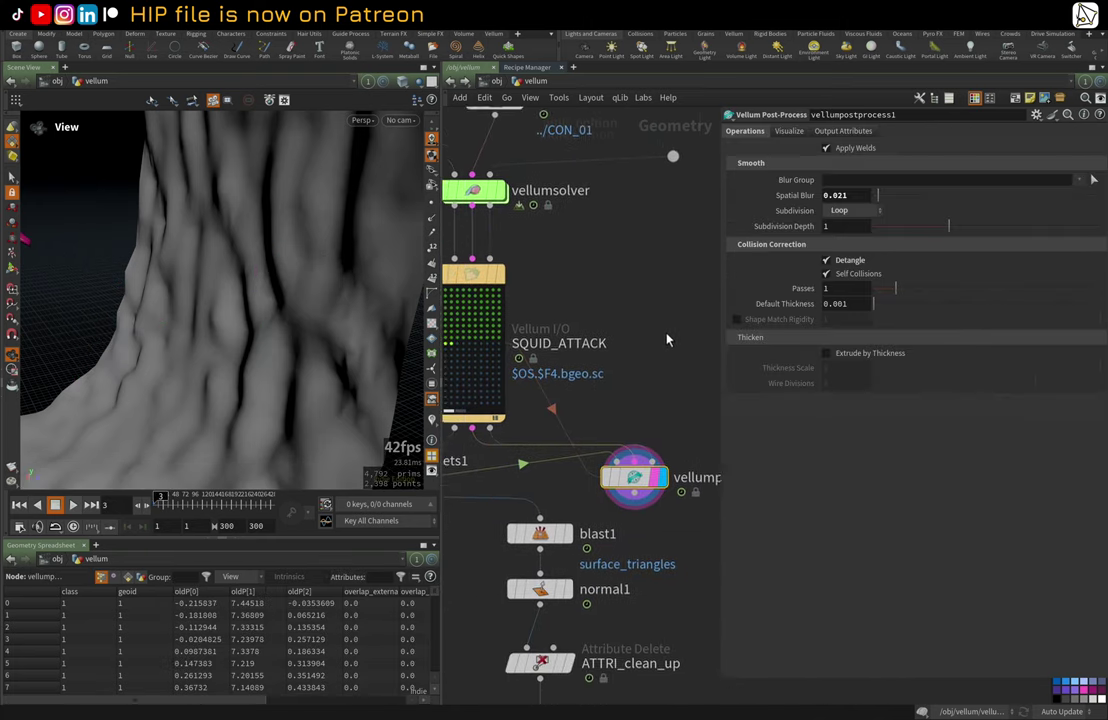
scroll(670, 332, down, 1)
scroll(644, 398, up, 1)
click(829, 262)
scroll(648, 348, down, 1)
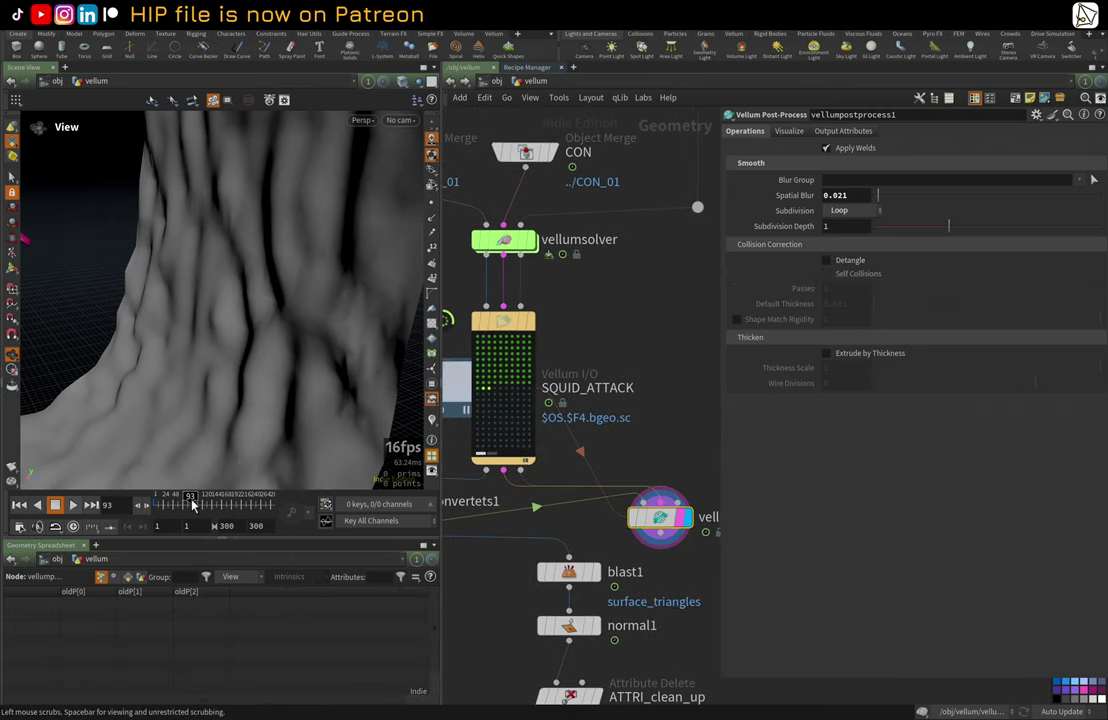
click(167, 506)
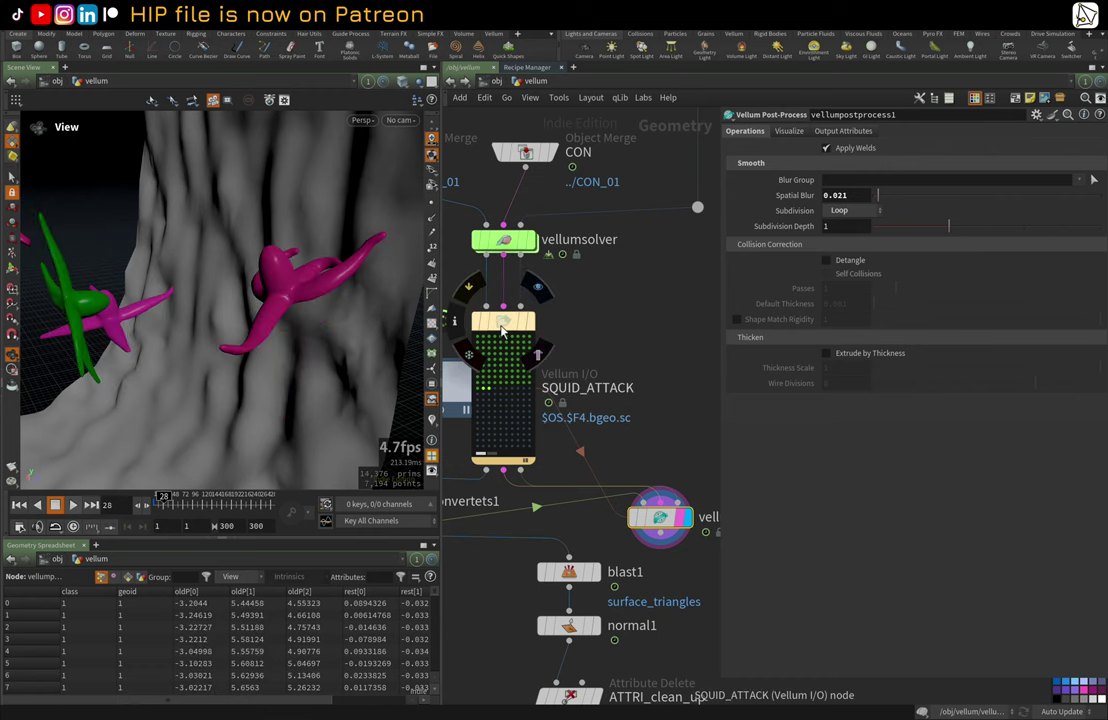
Step: Show the SQUID_ATTACK cache parameters, view the squids from another angle and return to the vellumpostprocess1 parameters
click(503, 325)
middle_drag(615, 314, 653, 306)
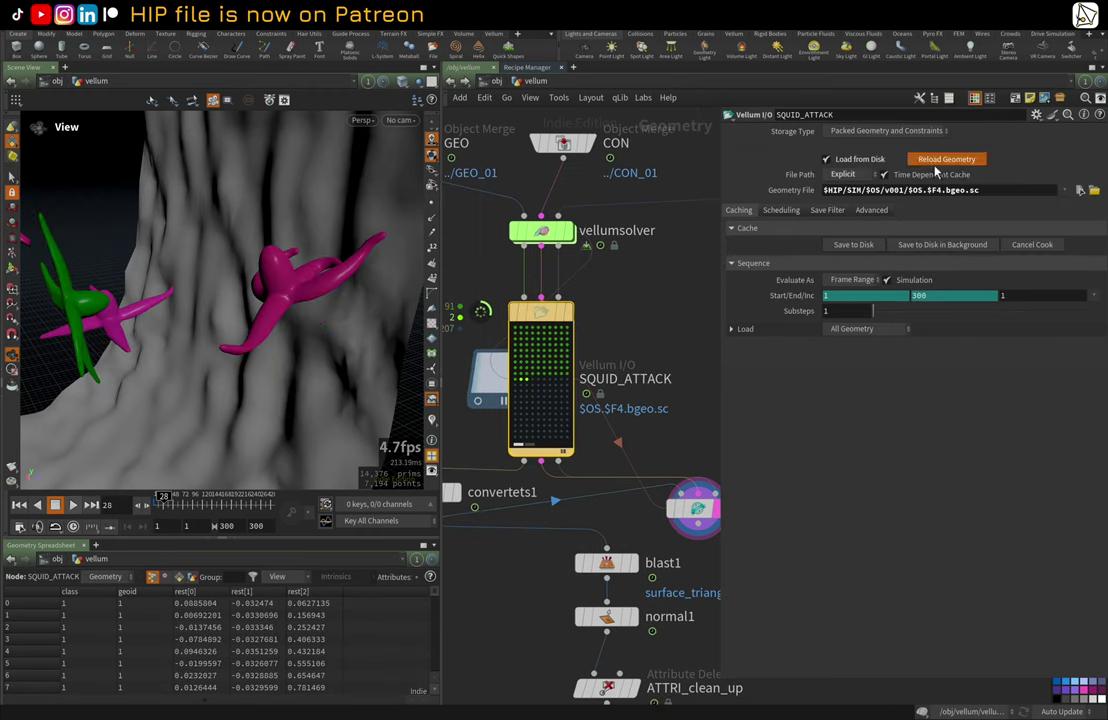
drag(260, 395, 272, 354)
middle_drag(692, 440, 586, 430)
click(592, 494)
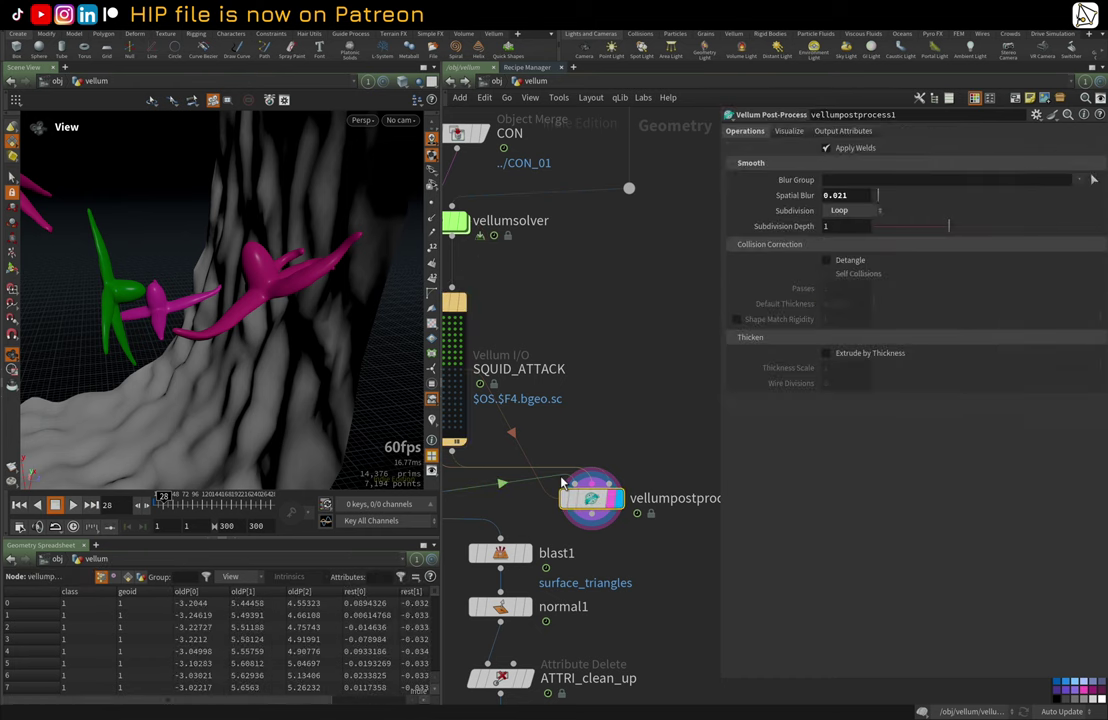
Step: Enable the Stitch Points visualization in vellumpostprocess1 and play the simulation to inspect the glue constraints on the tentacles
click(841, 134)
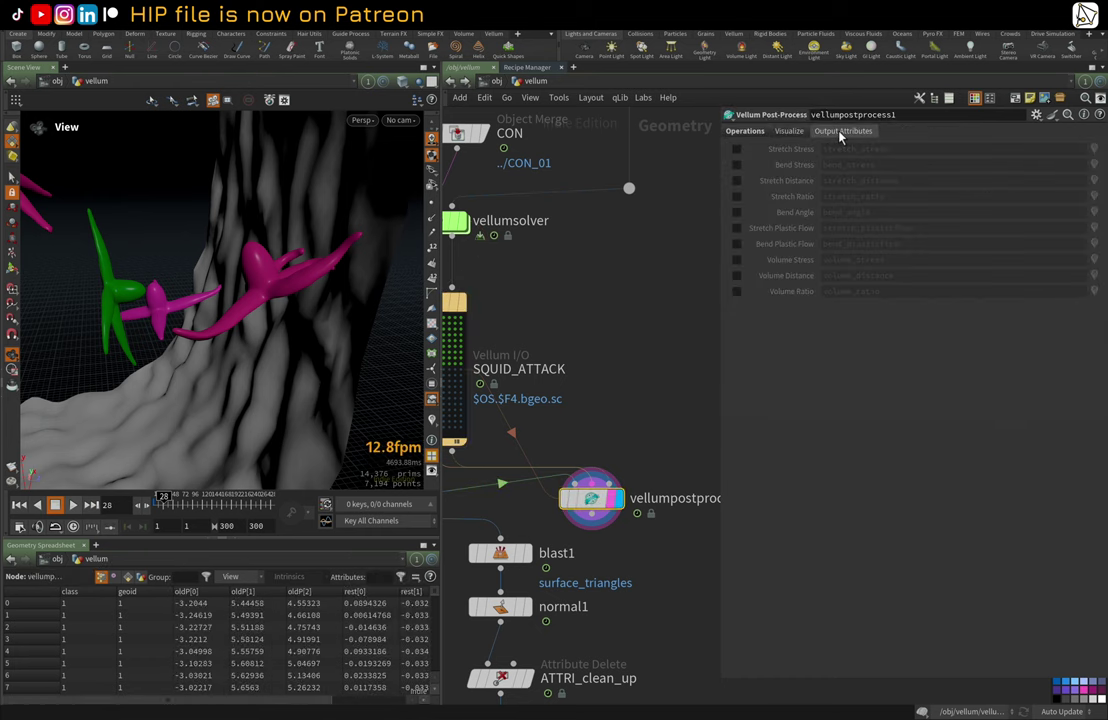
click(801, 134)
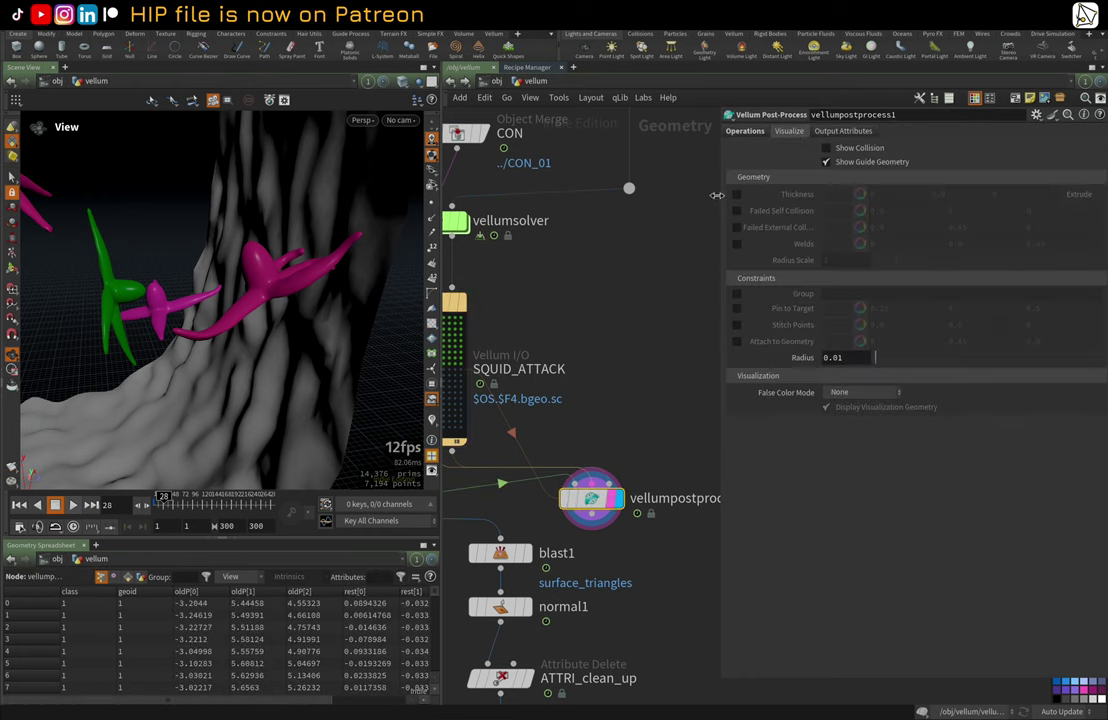
click(737, 326)
drag(354, 245, 141, 471)
click(72, 505)
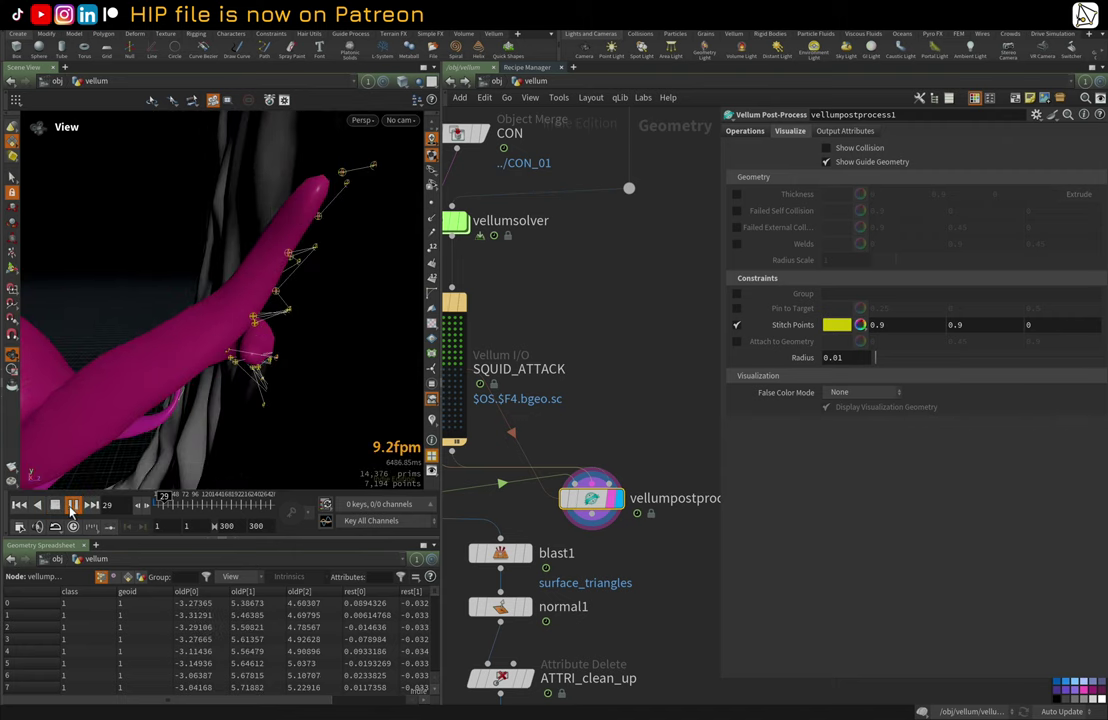
drag(240, 320, 273, 247)
drag(183, 225, 185, 232)
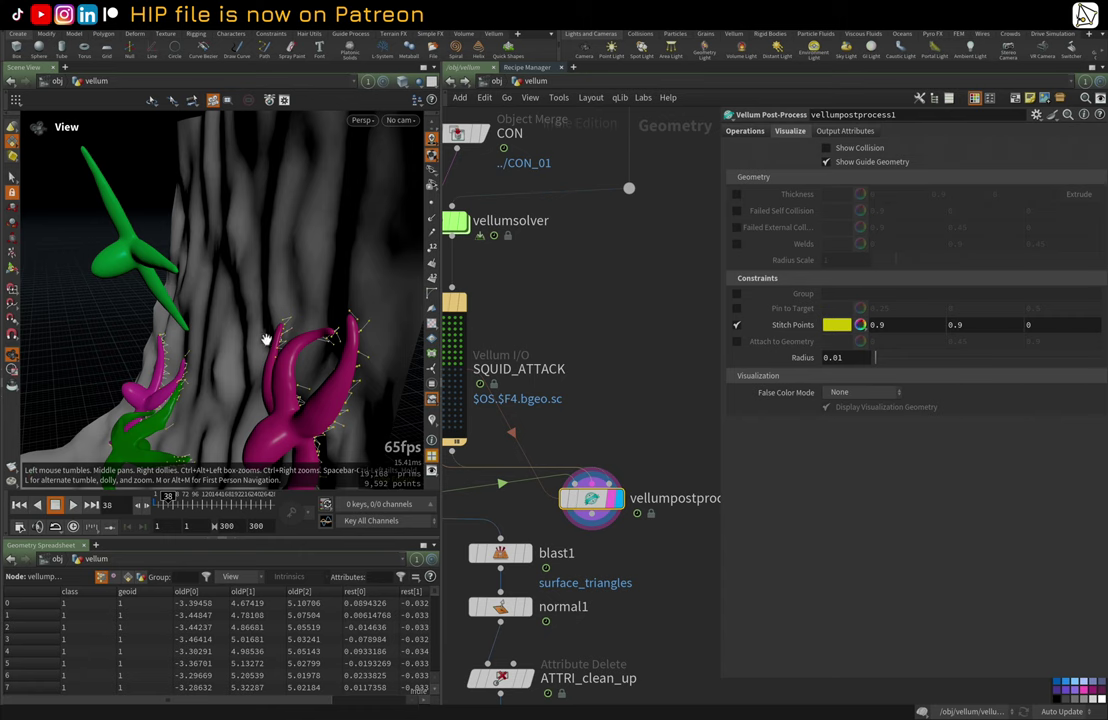
drag(153, 227, 175, 252)
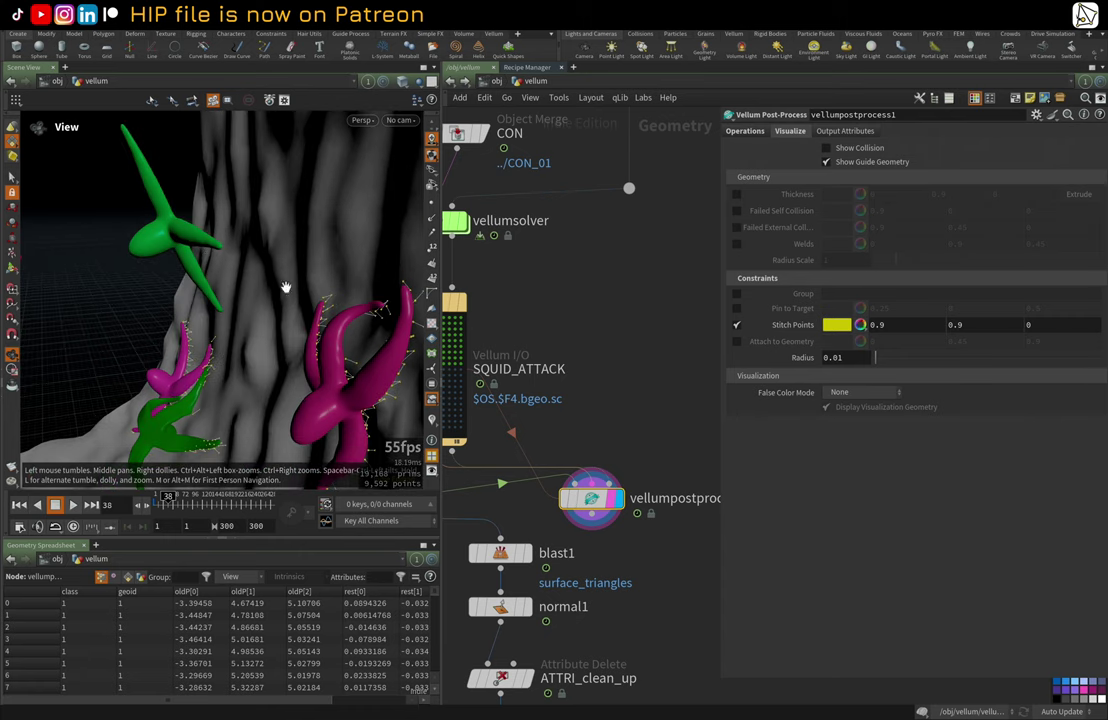
drag(277, 282, 208, 256)
Step: Widen the network view around vellumpostprocess1 and rewind the simulation to frame 1
scroll(569, 339, down, 1)
middle_drag(572, 329, 660, 330)
scroll(690, 349, down, 1)
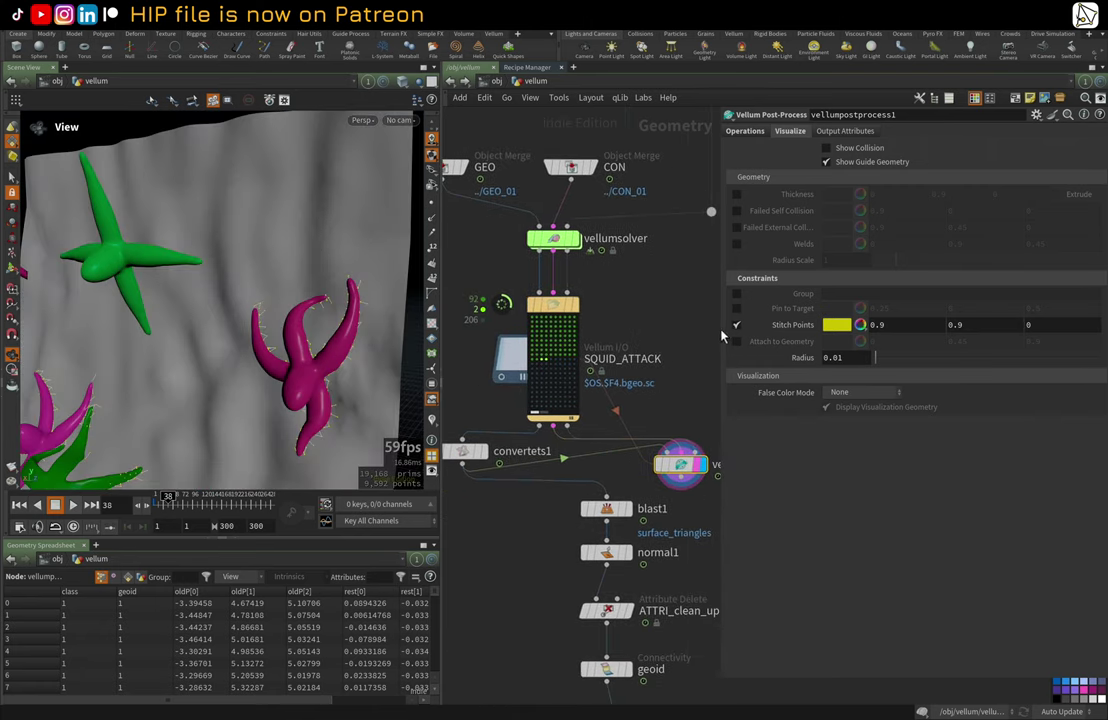
drag(727, 330, 840, 330)
click(18, 505)
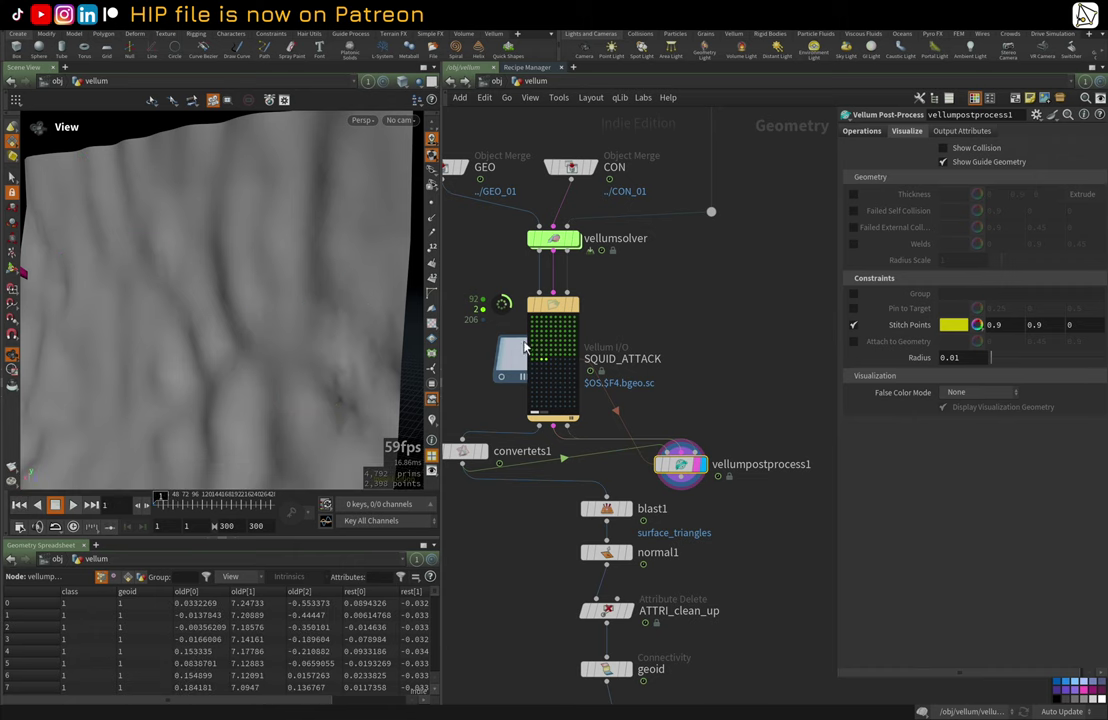
Step: Open the vellumsolver network and compare the glue target groups of vellumconstraints1 and vellumconstraints2
double_click(559, 241)
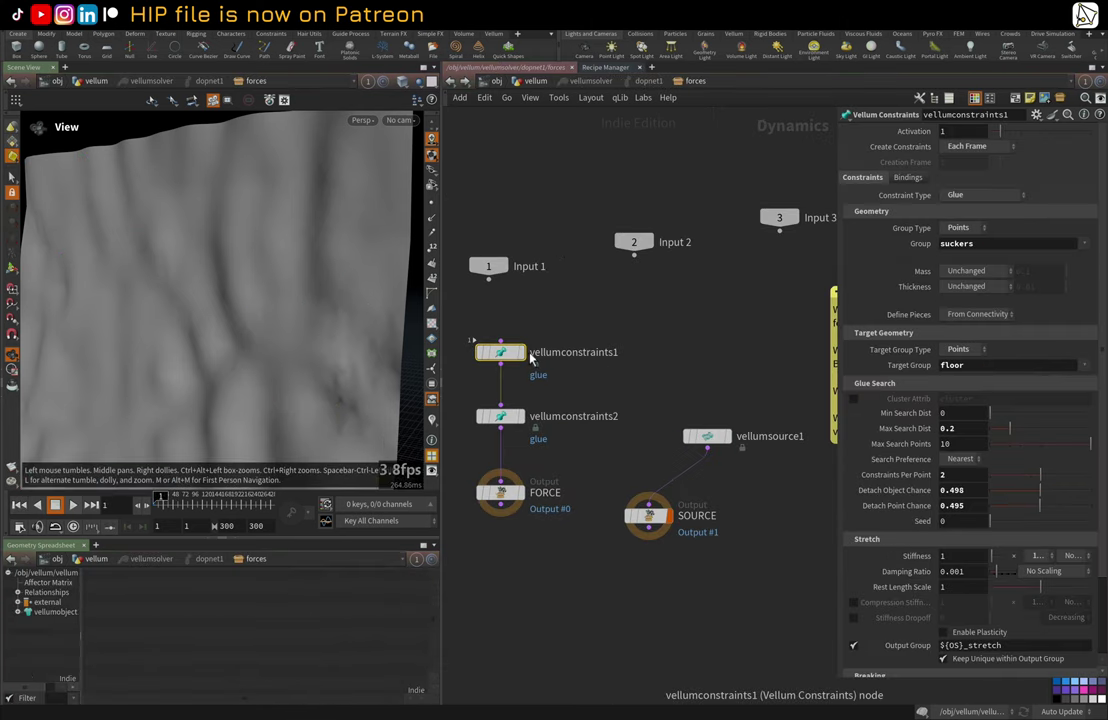
middle_drag(626, 302, 649, 305)
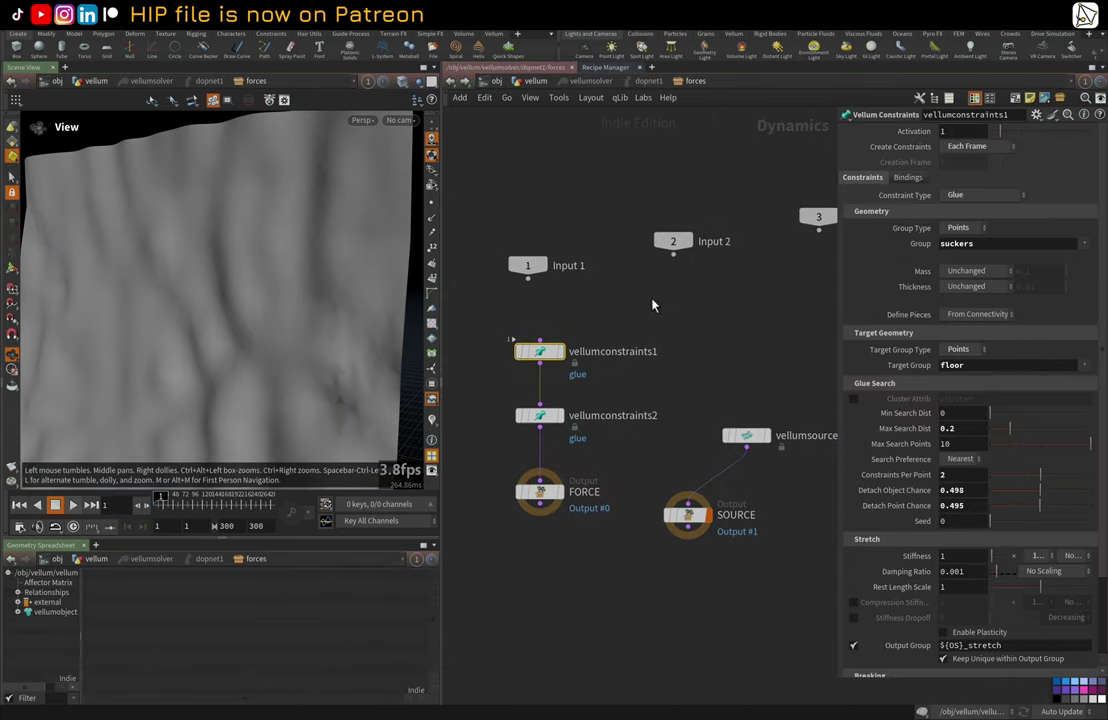
click(540, 415)
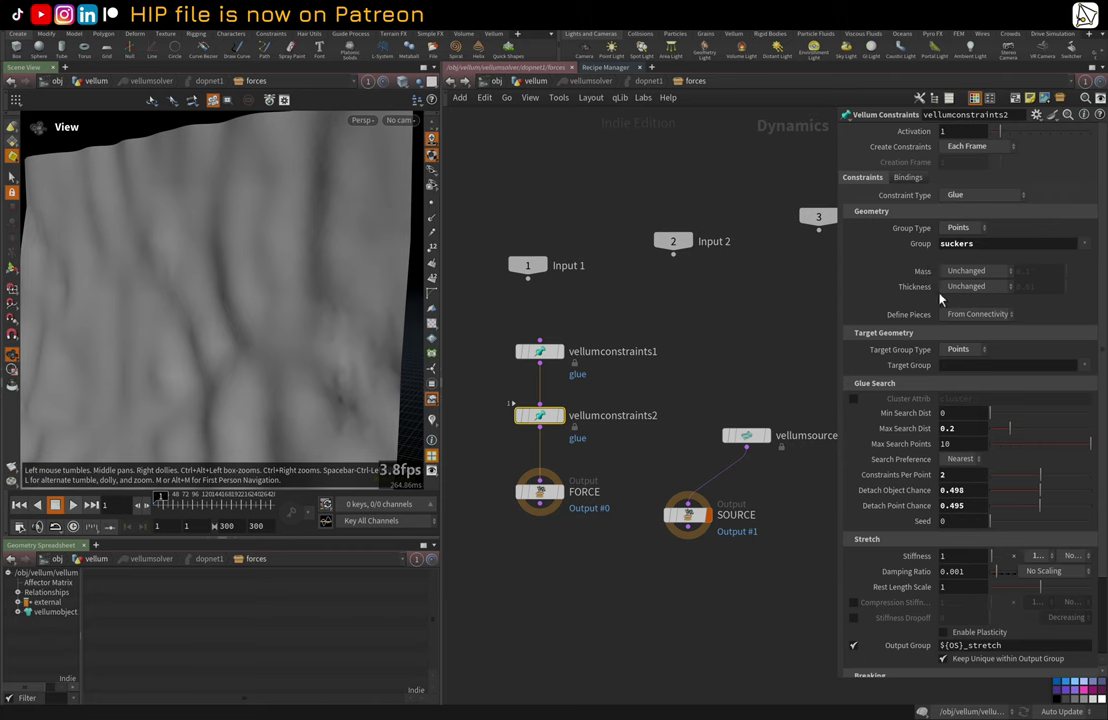
click(540, 351)
middle_drag(709, 354, 672, 322)
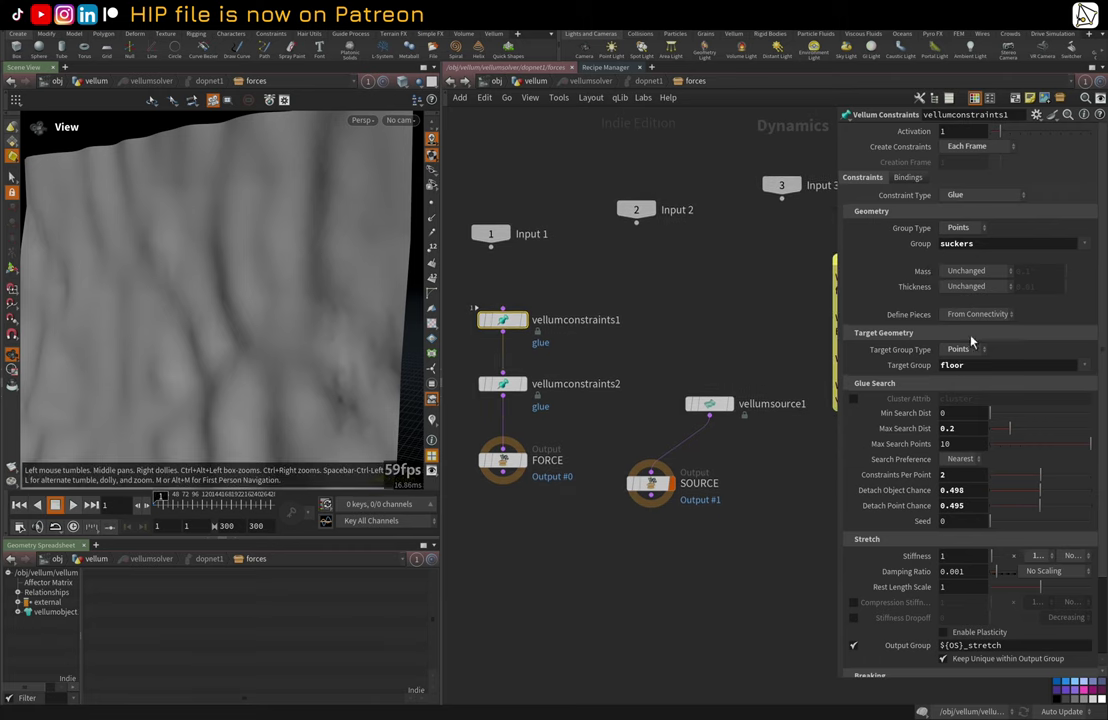
click(503, 387)
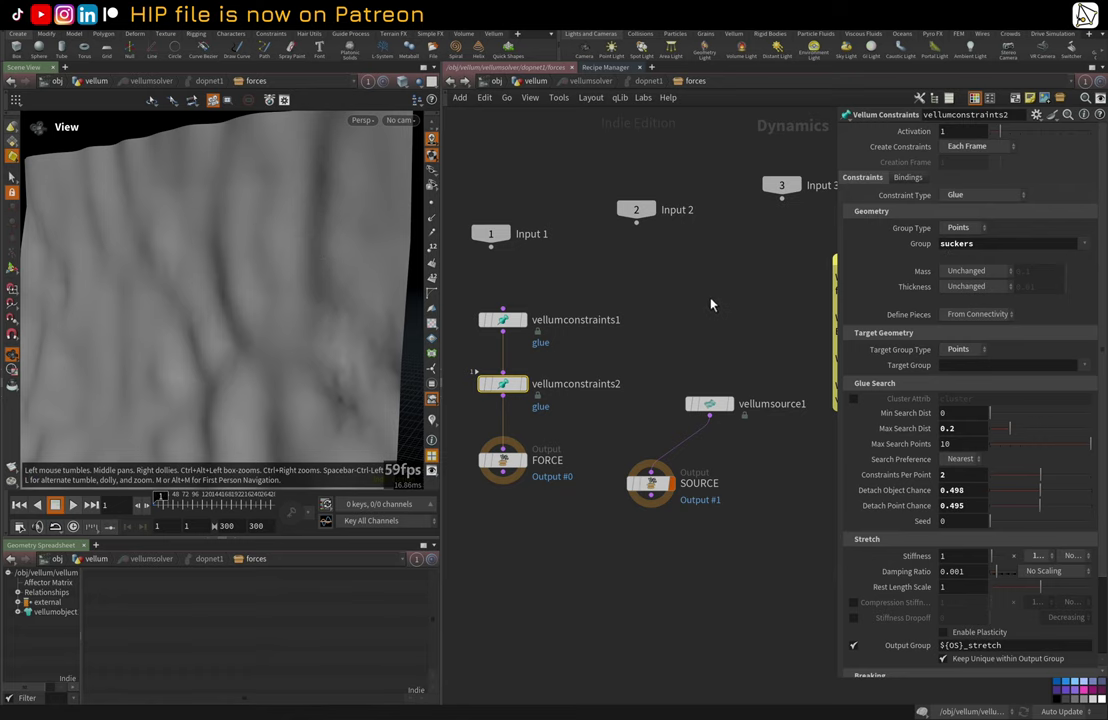
middle_drag(681, 291, 720, 282)
Step: Return to the vellum network, select vellumpostprocess1, play the simulation and look through the scene camera
key(u)
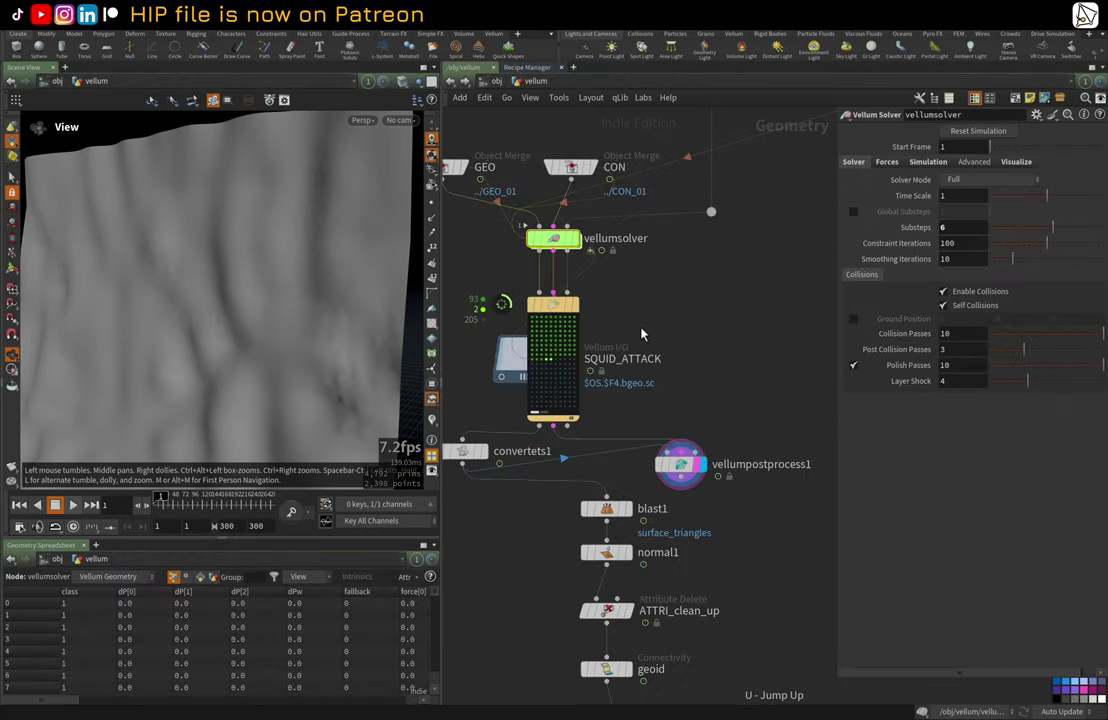
click(676, 464)
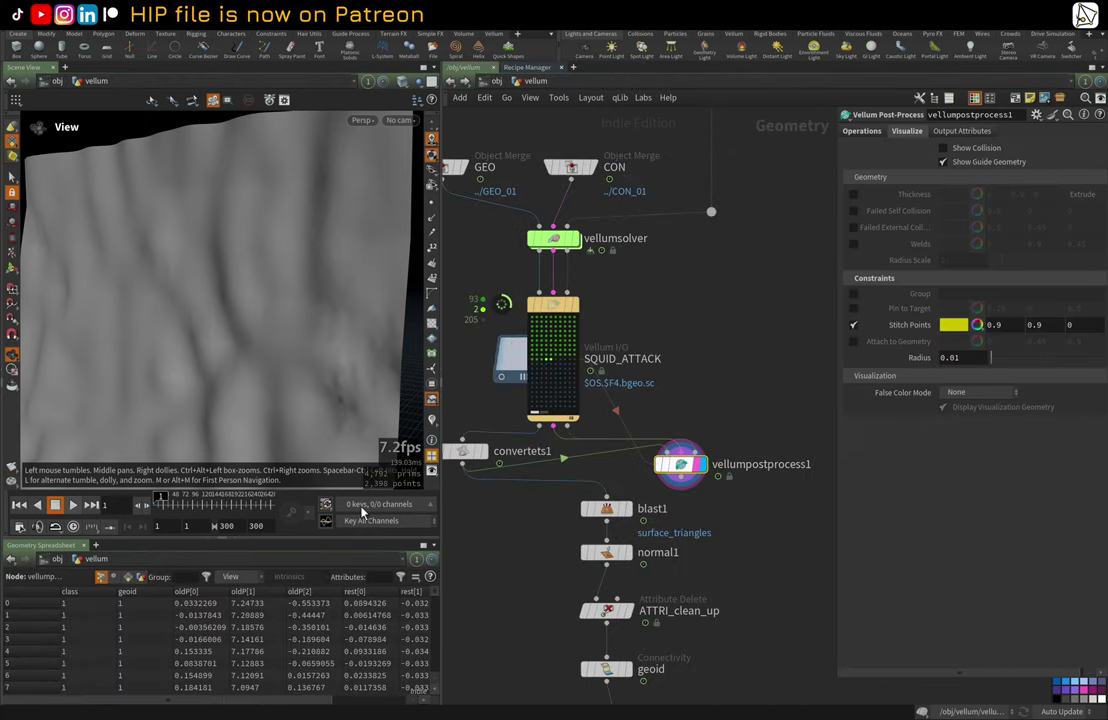
click(73, 505)
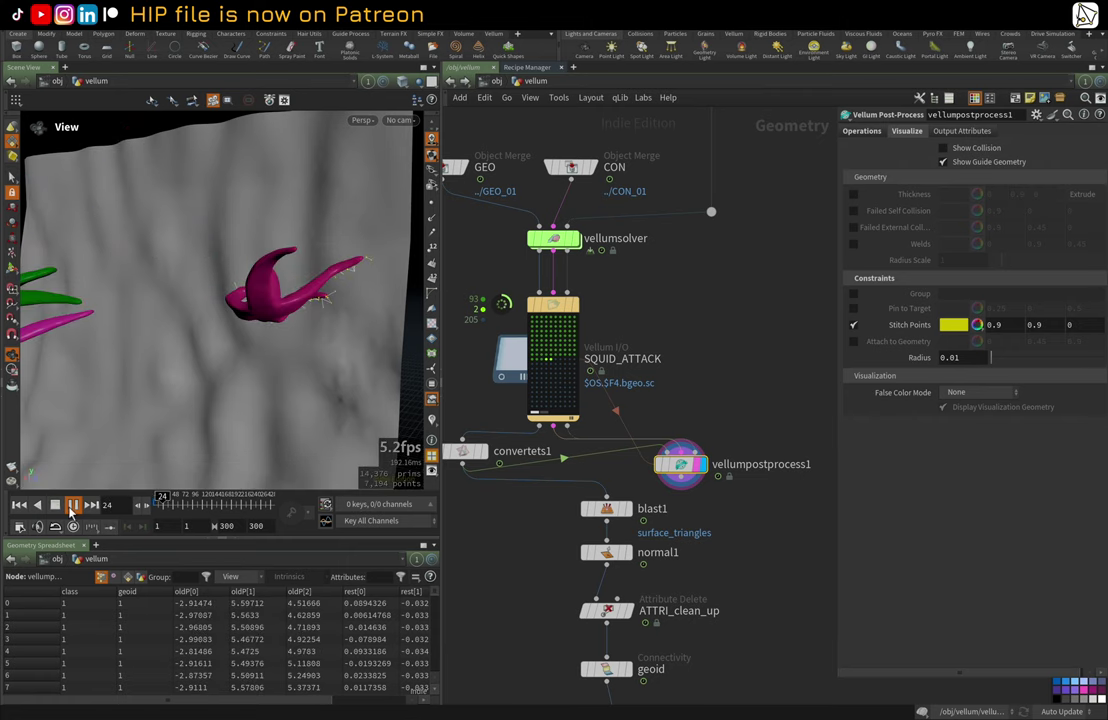
click(399, 120)
click(415, 181)
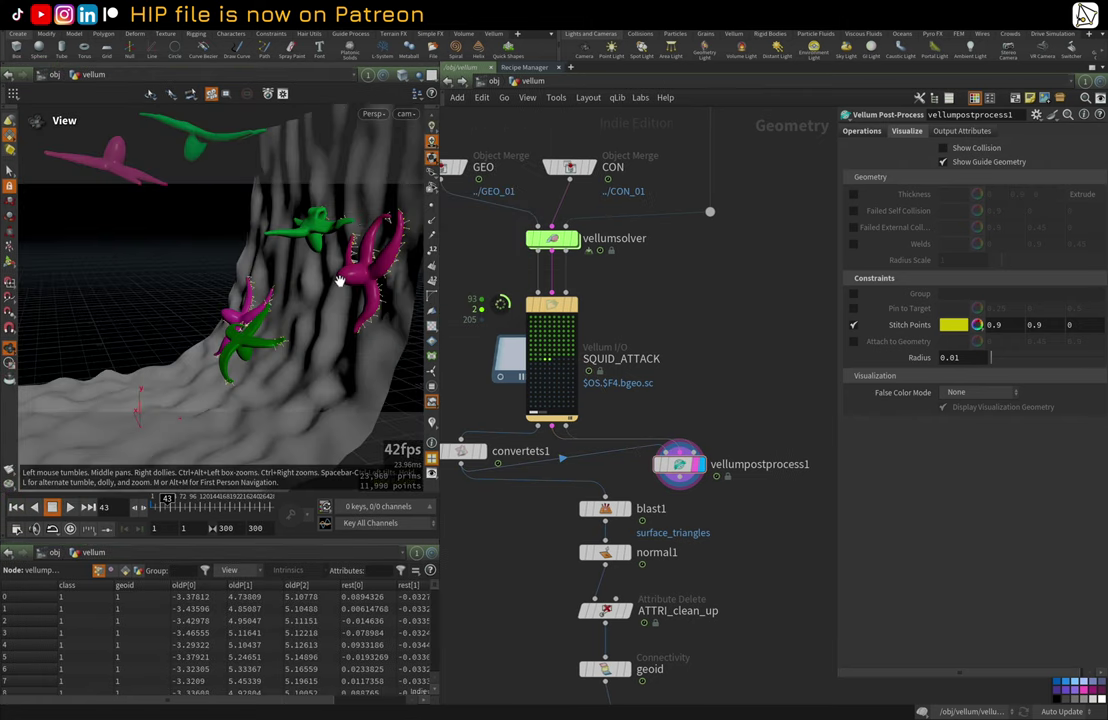
Step: Replay the simulation from the first frame in a maximized viewport, view the squids from a wider angle and restore the layout
key(ctrl+b)
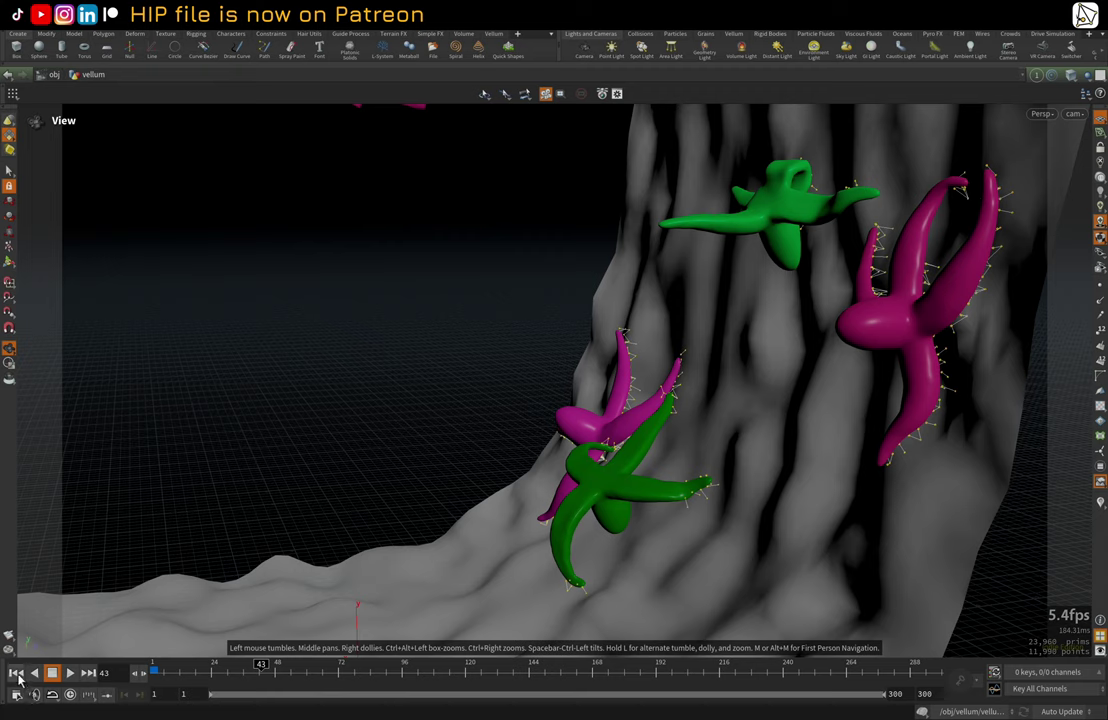
click(17, 674)
click(72, 677)
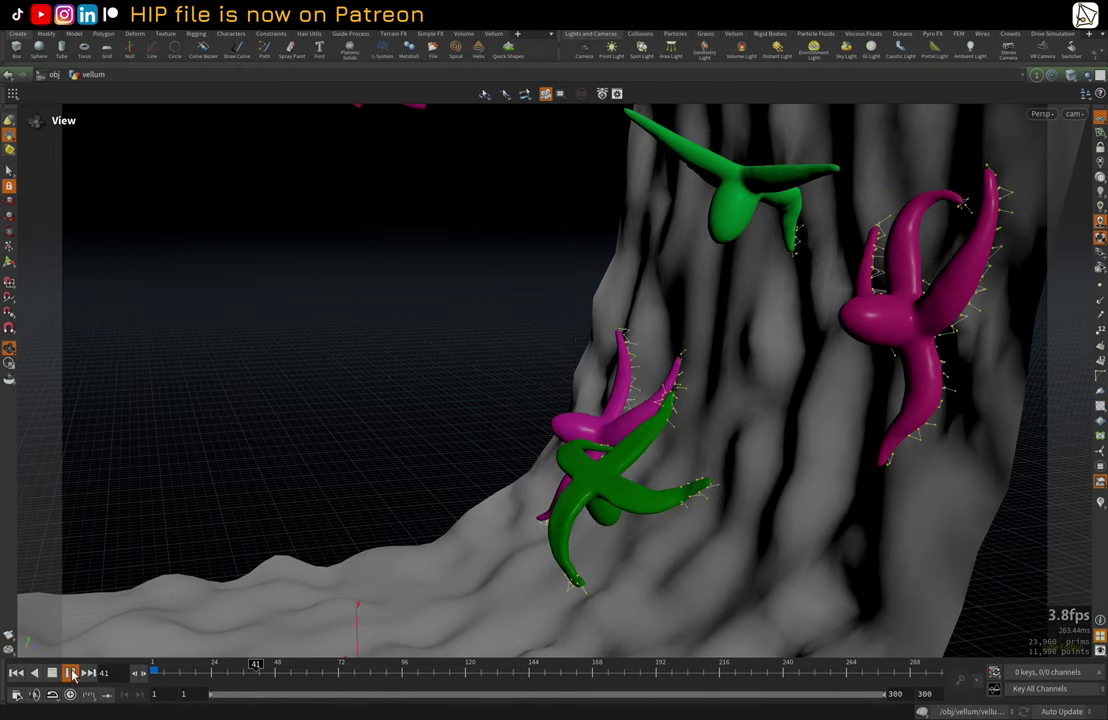
click(70, 673)
drag(339, 440, 380, 303)
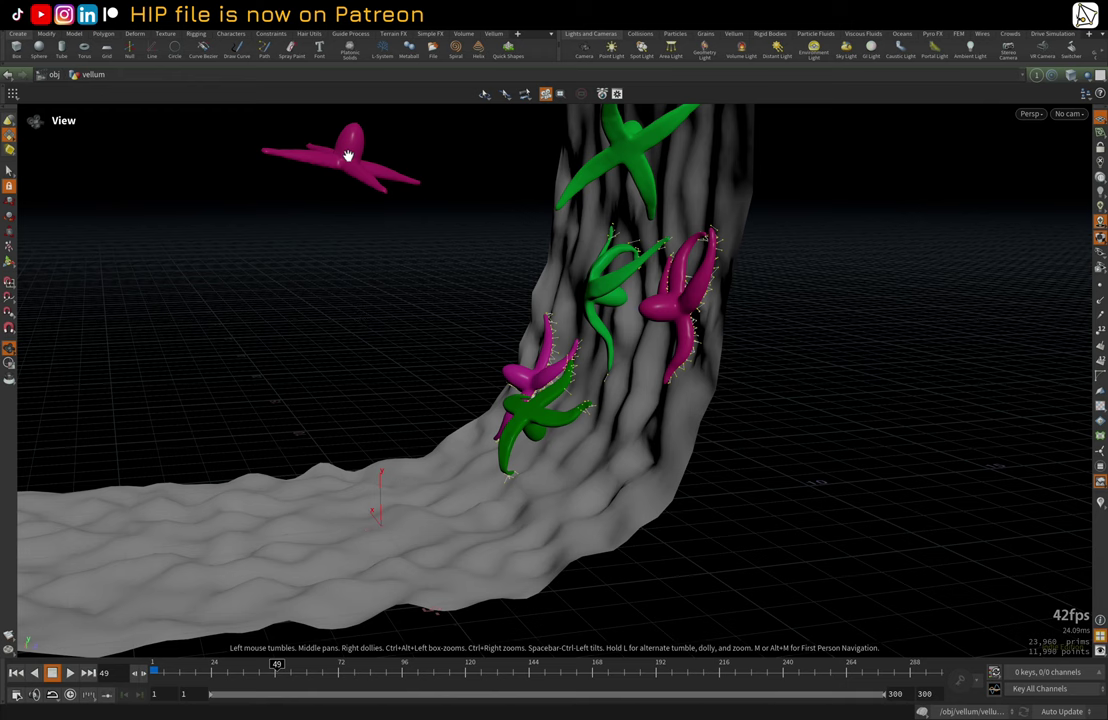
key(ctrl+b)
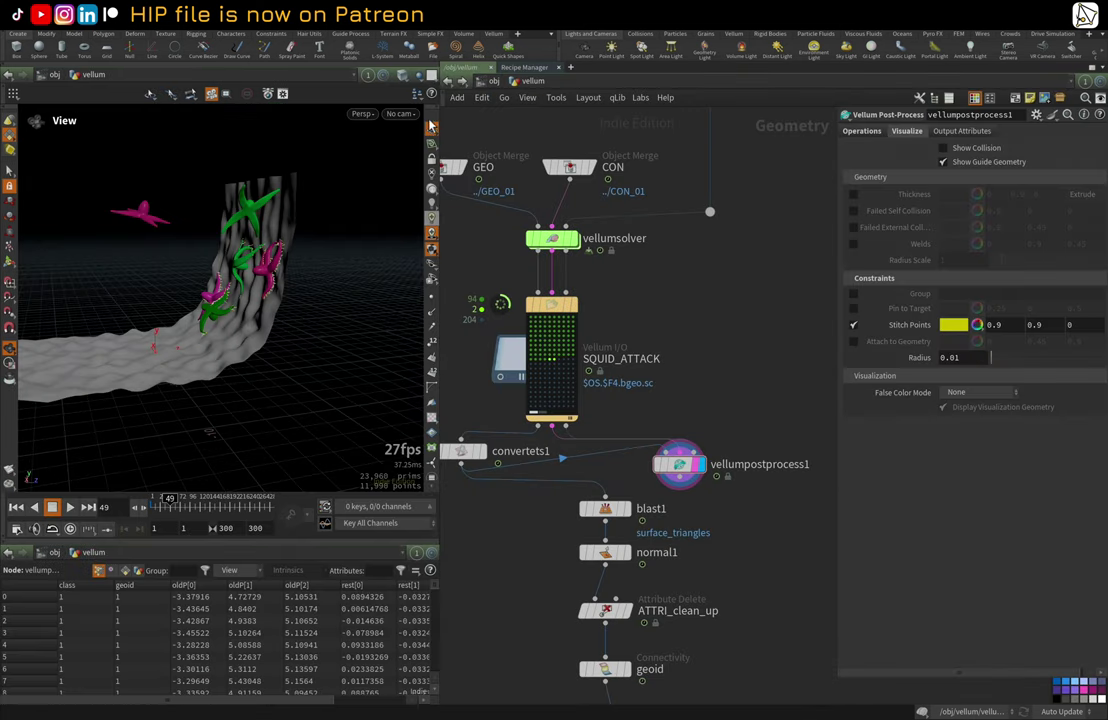
Step: Reset the viewport with the Labs command and bring the ground branch's GROUND_OUT null into view
click(650, 20)
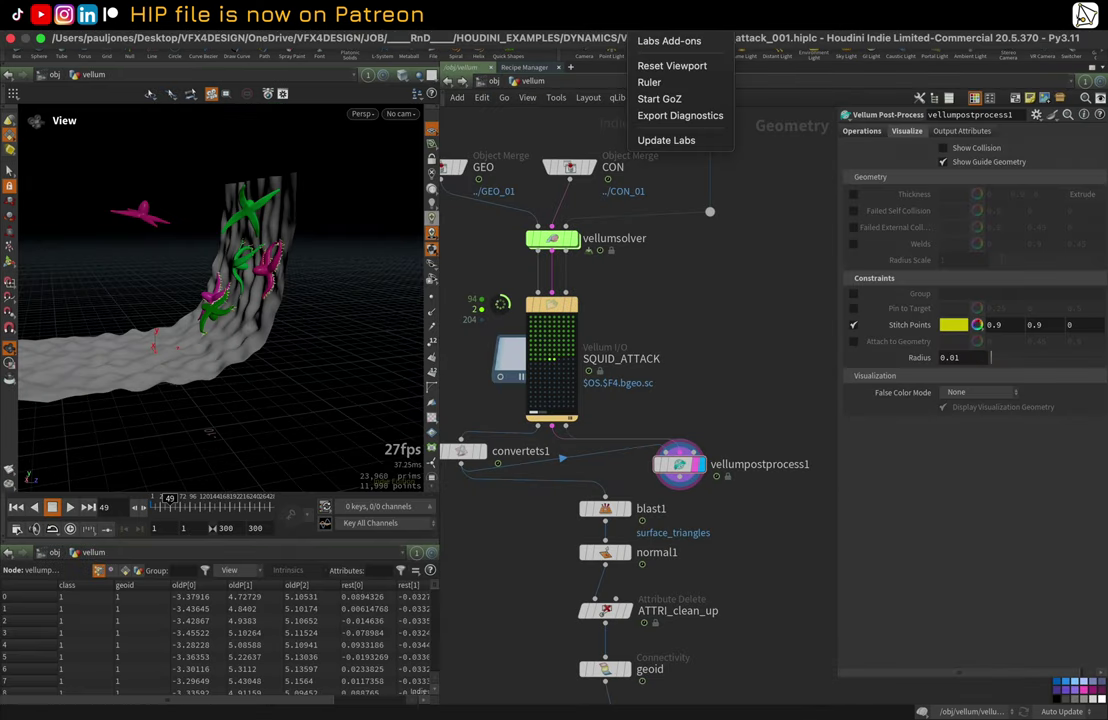
click(677, 69)
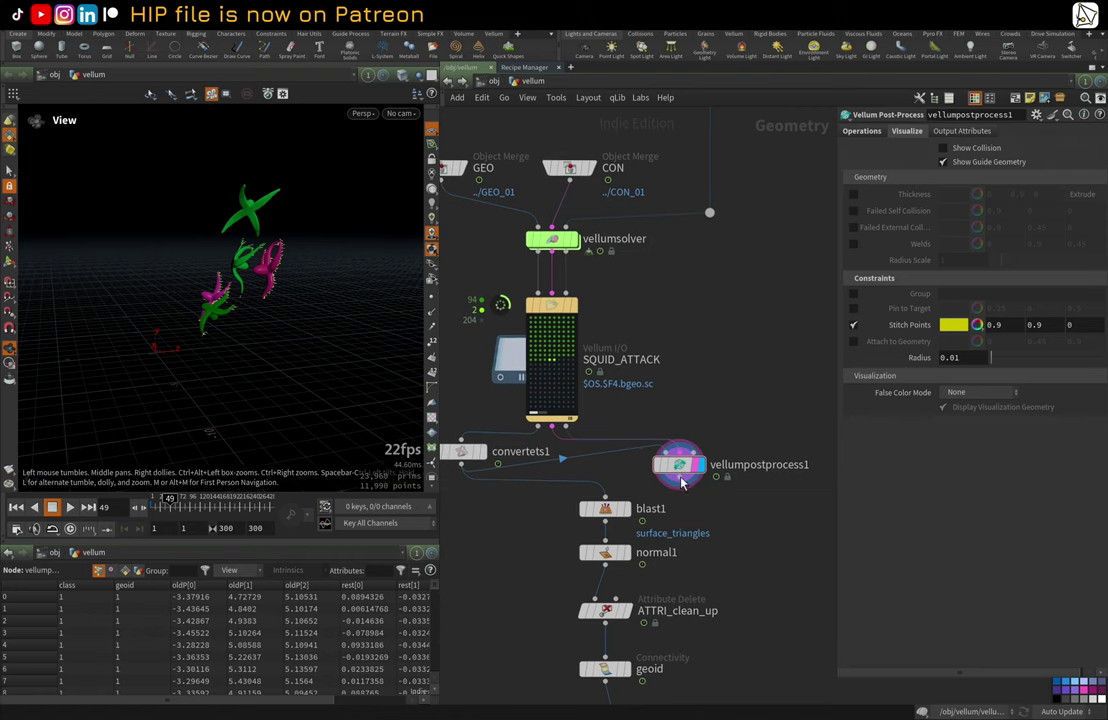
middle_drag(766, 378, 552, 535)
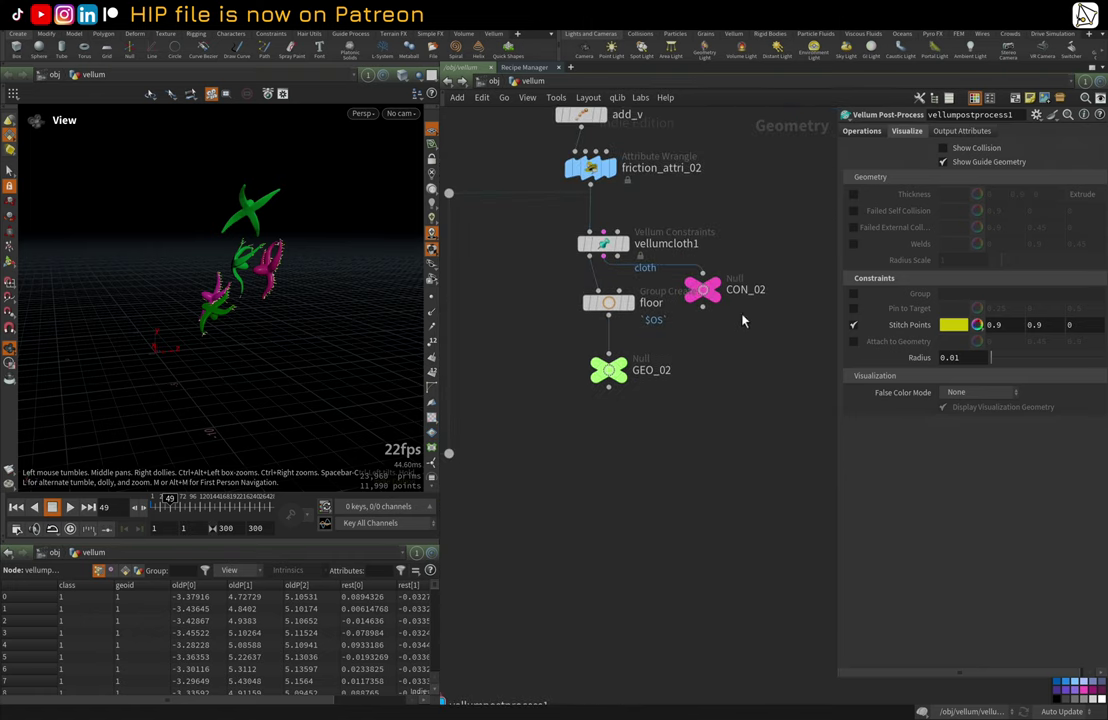
middle_drag(743, 321, 692, 512)
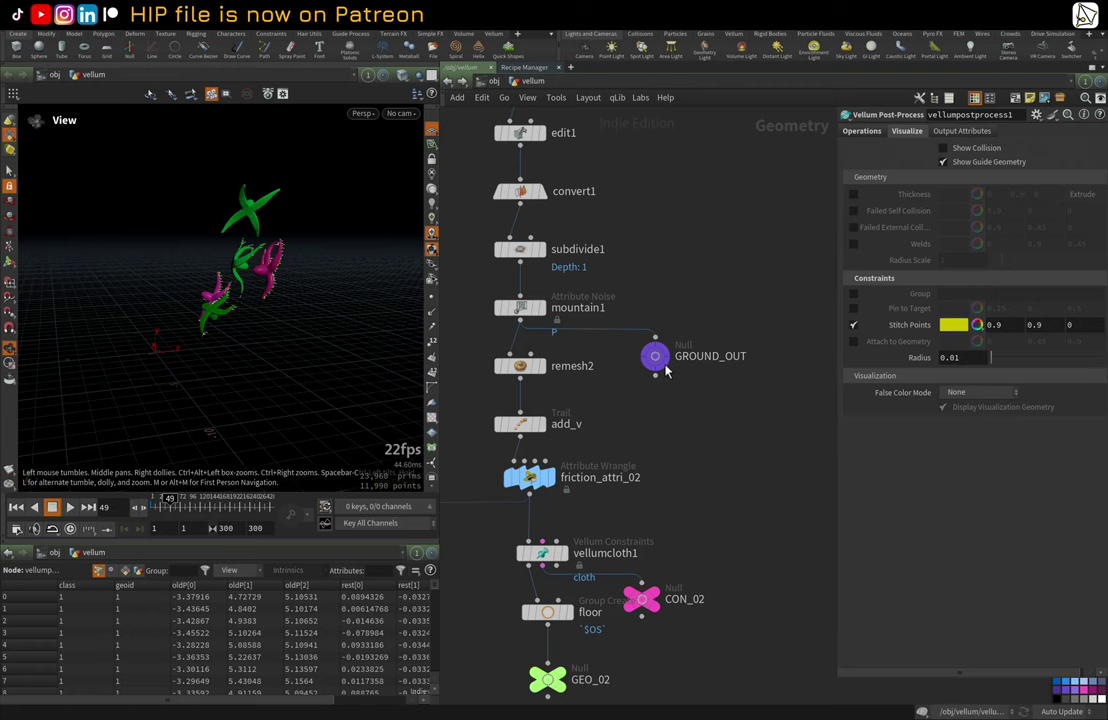
Step: Turn on GROUND_OUT's template display, look through the scene camera and widen the viewport
click(690, 358)
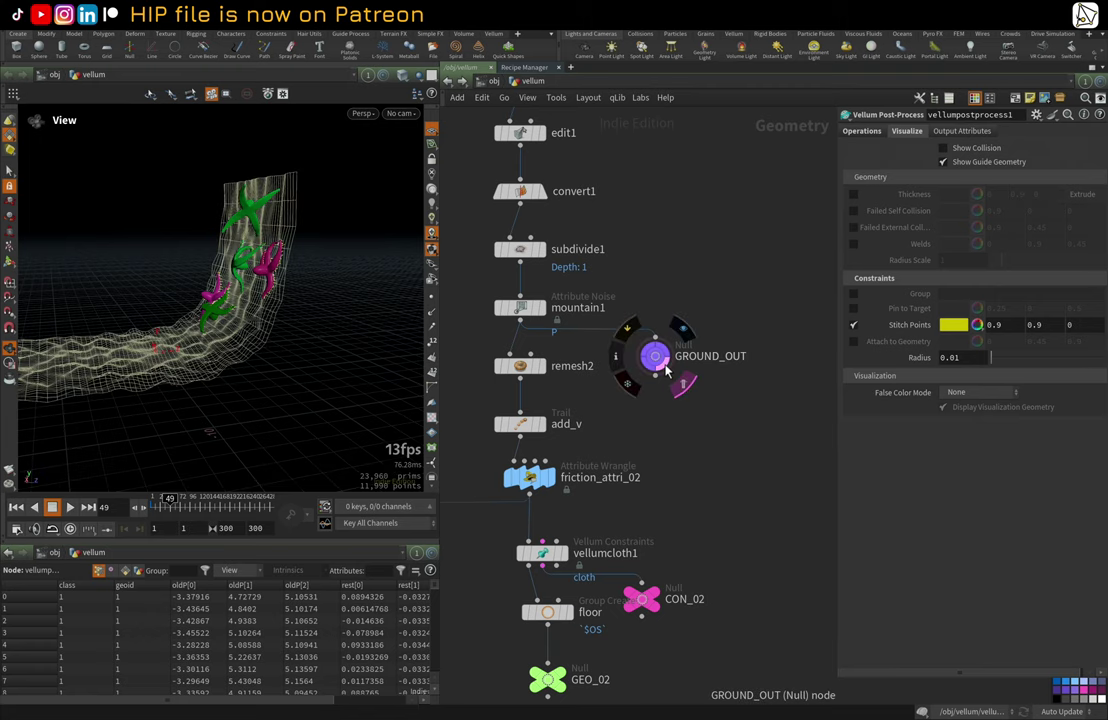
click(416, 124)
click(414, 178)
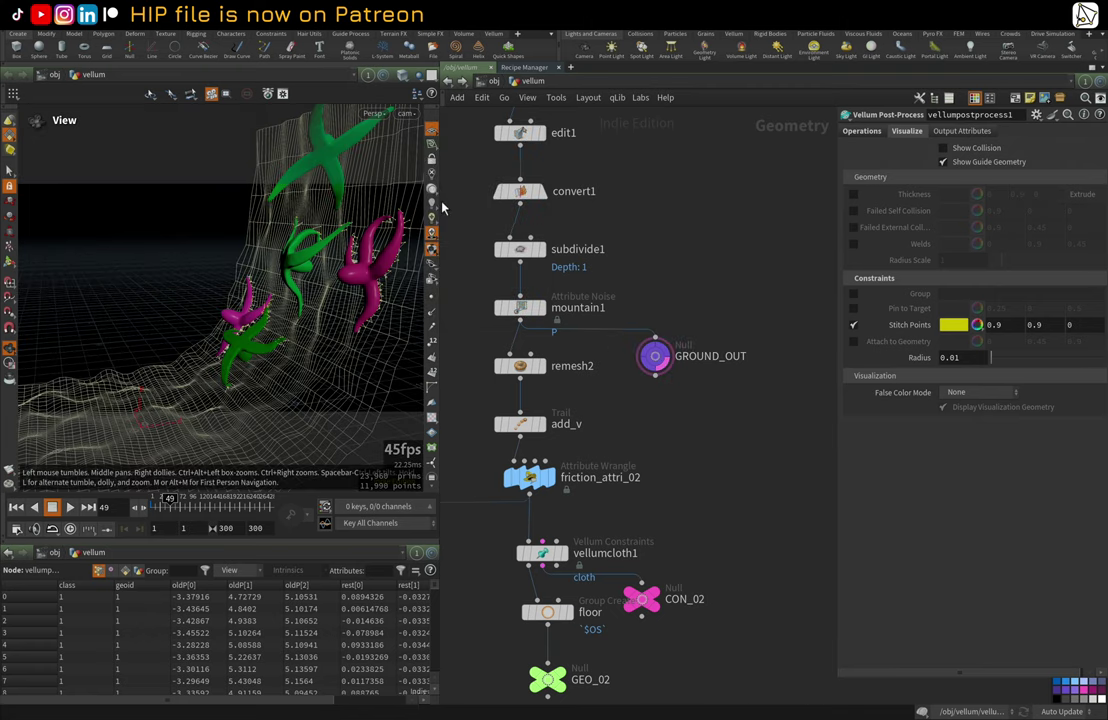
drag(440, 201, 587, 215)
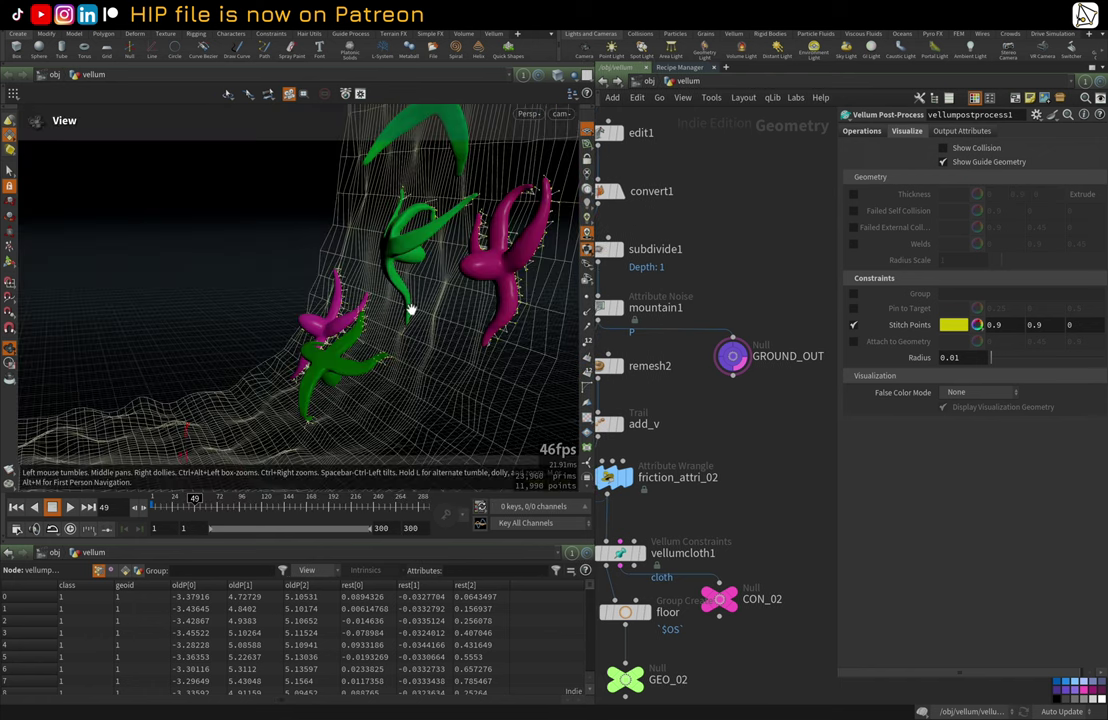
Step: Replay the simulation from the first frame in a maximized viewport, toggling wireframe shading during playback, and restore the layout once stopped
key(ctrl+b)
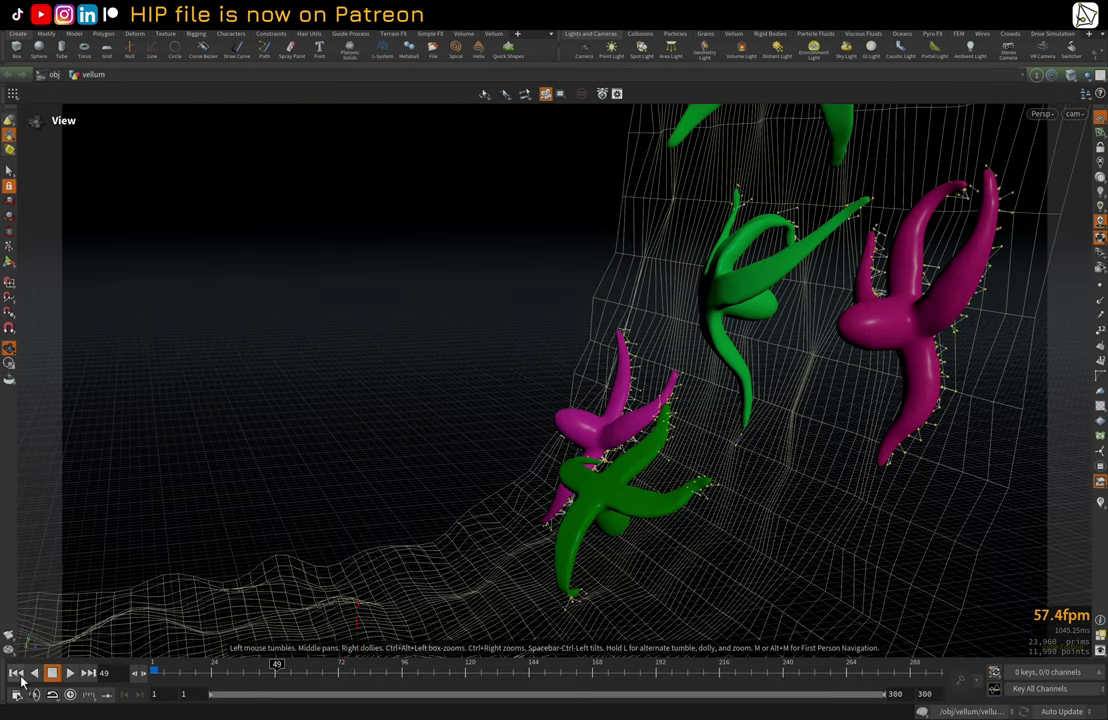
click(17, 673)
click(70, 673)
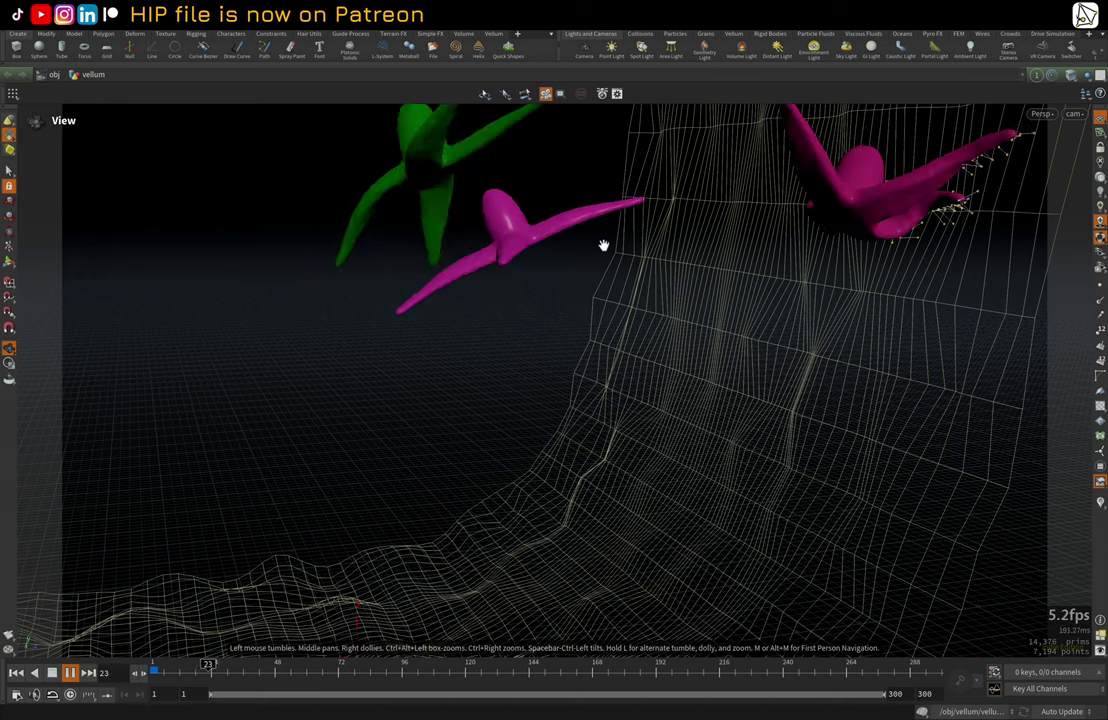
key(w)
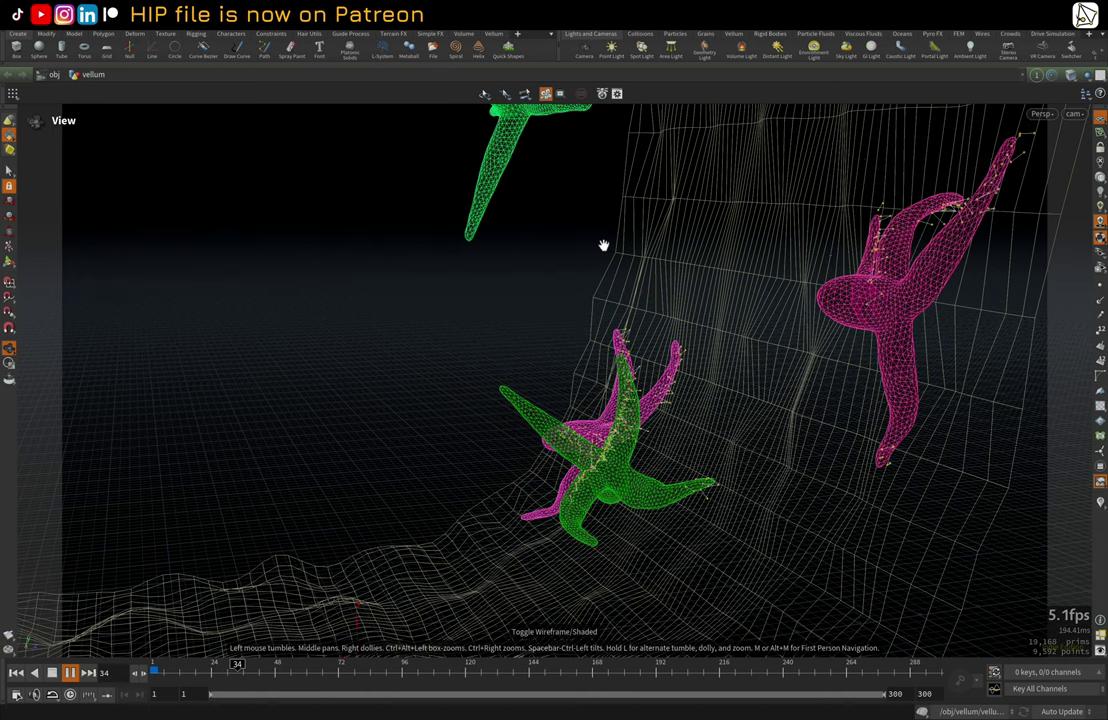
key(w)
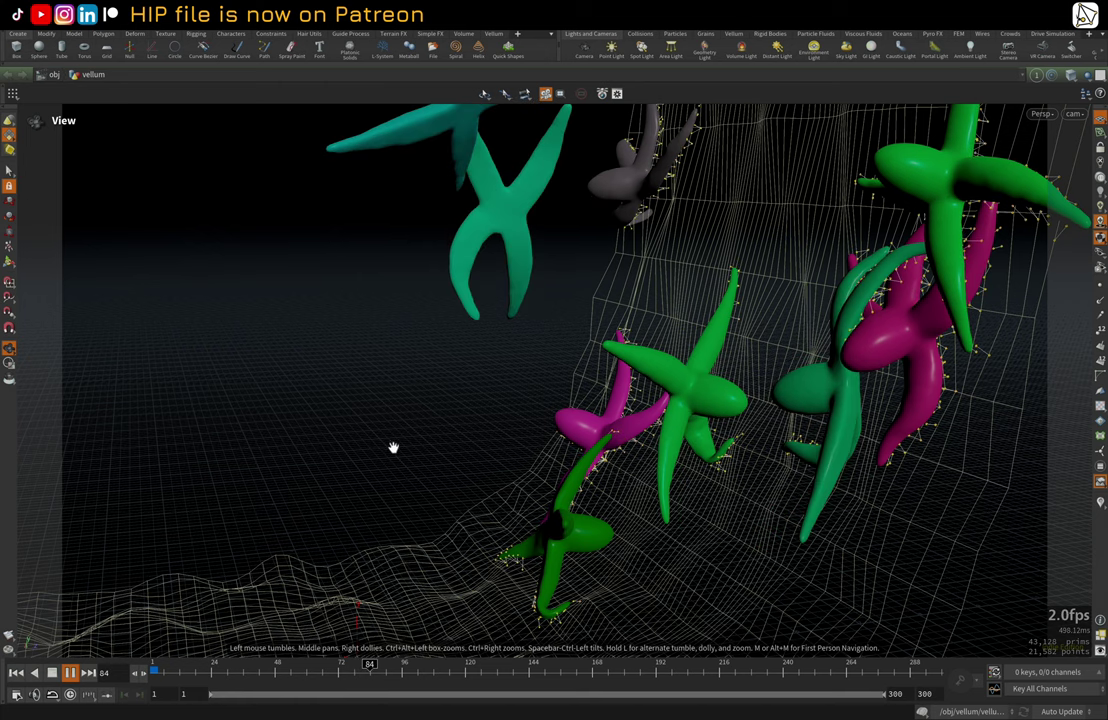
click(72, 678)
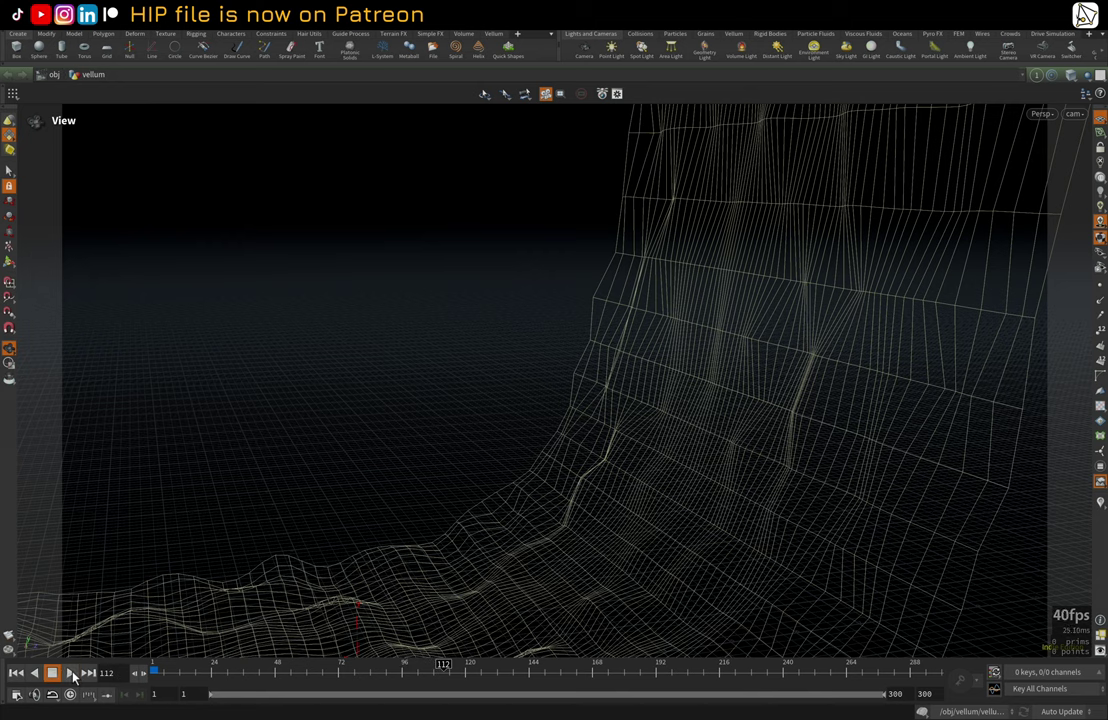
key(ctrl+b)
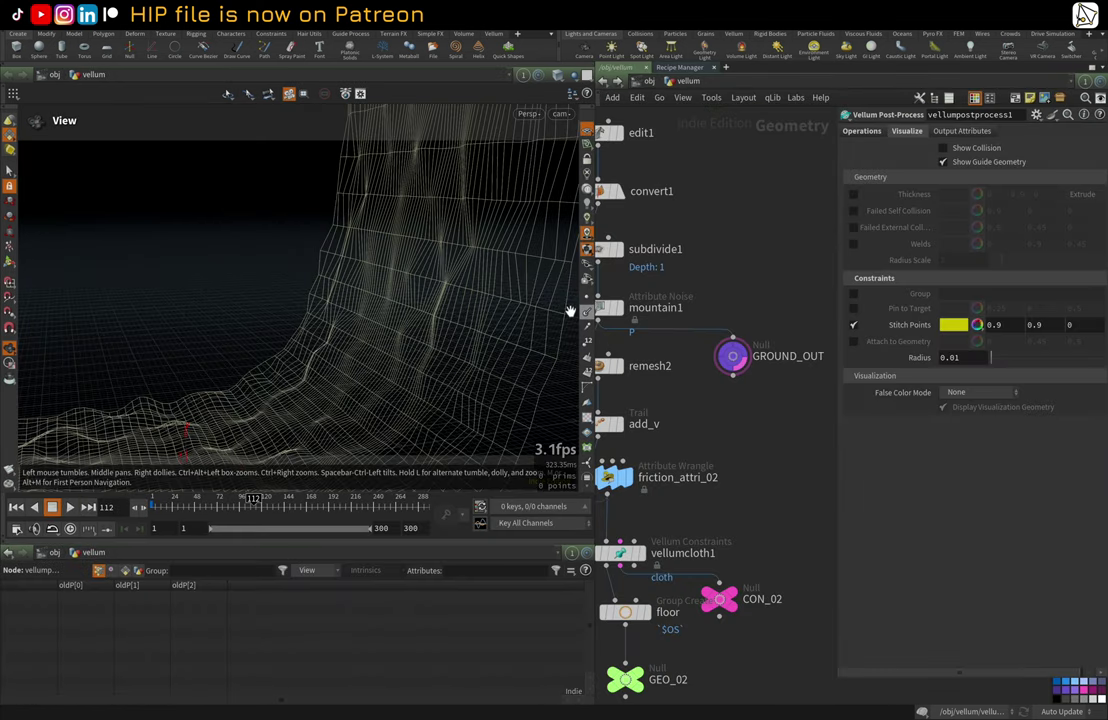
Step: Select the SQUID_ATTACK Vellum I/O cache, display it in the viewport and move the timeline to frame 72
middle_drag(723, 567, 806, 424)
space+drag(768, 315, 765, 324)
middle_drag(765, 324, 703, 450)
scroll(703, 450, down, 8)
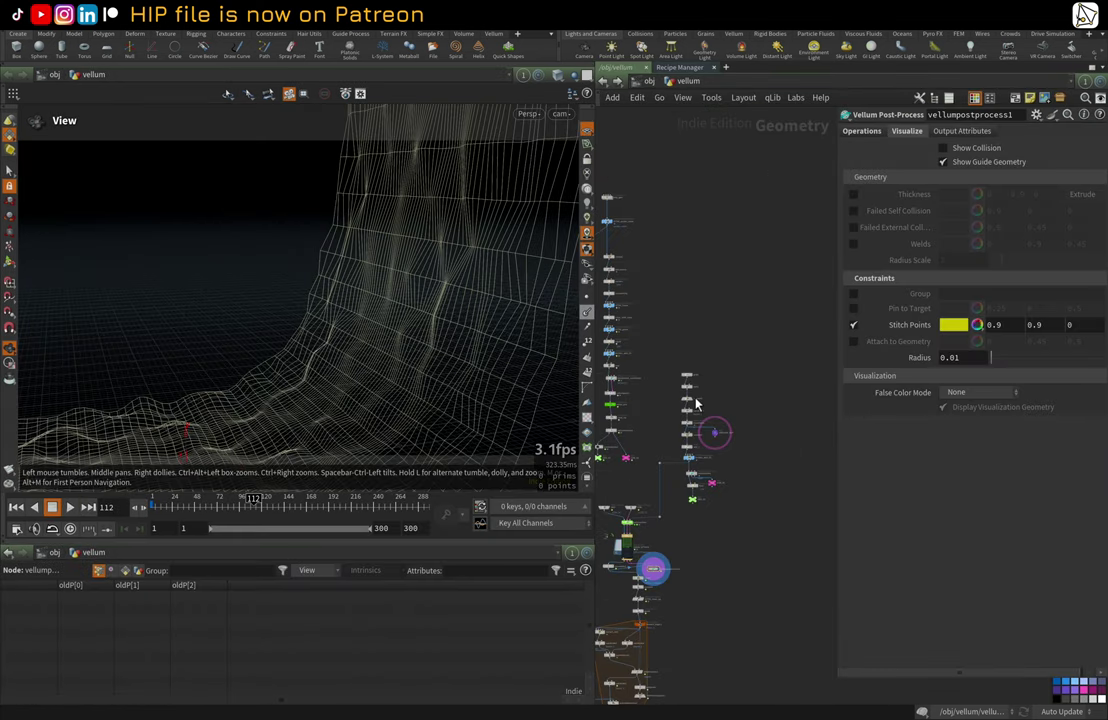
scroll(621, 556, down, 1)
scroll(645, 540, up, 9)
middle_drag(653, 540, 746, 414)
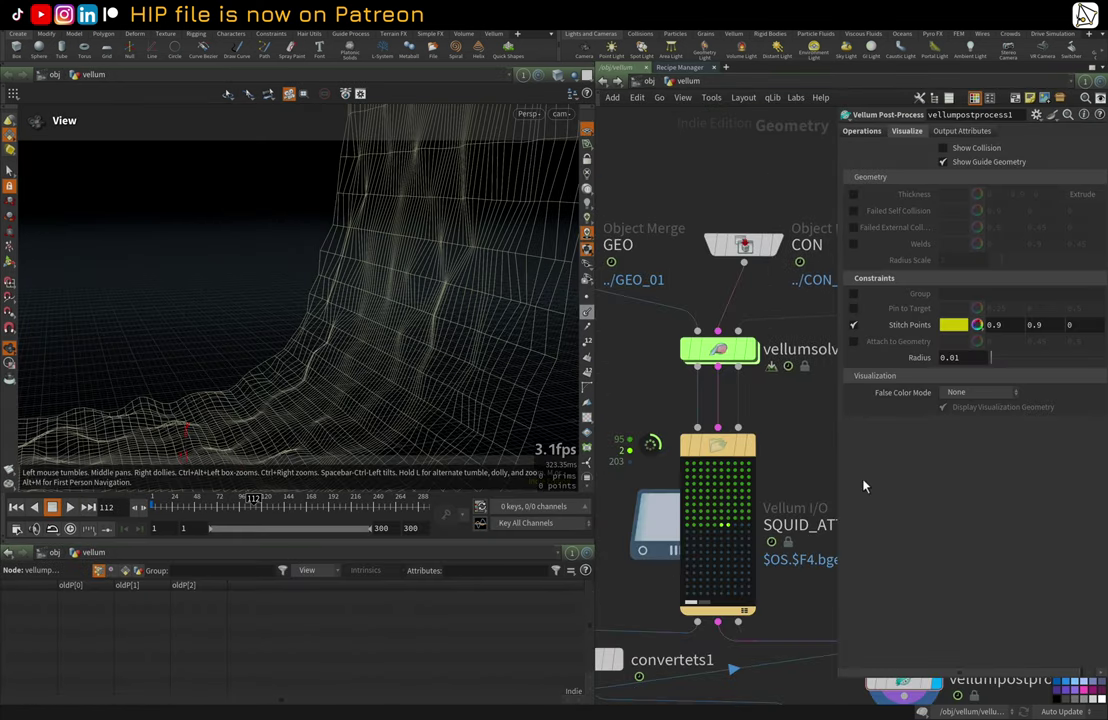
click(720, 430)
middle_drag(808, 387, 807, 383)
click(742, 376)
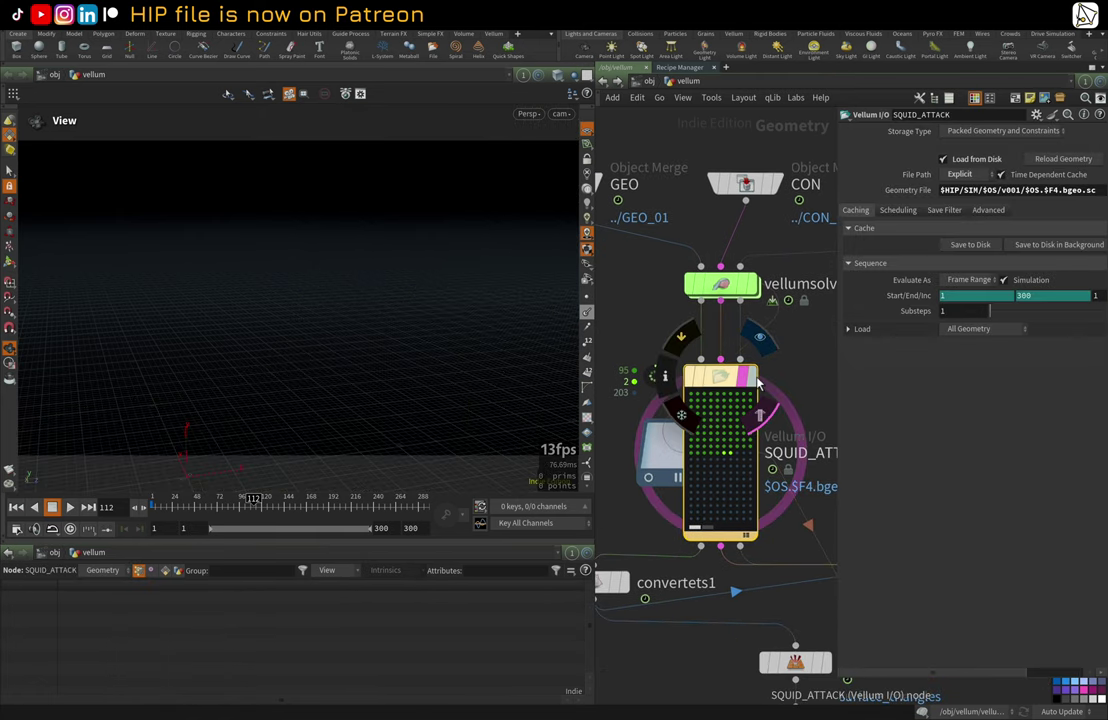
click(752, 376)
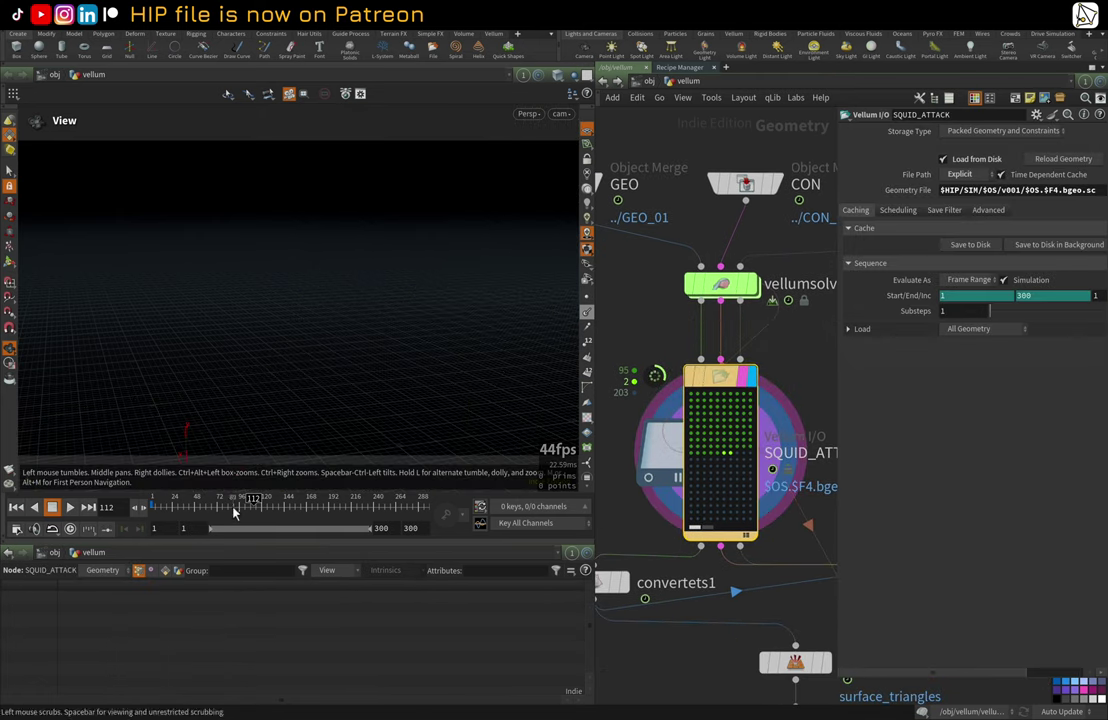
drag(234, 513, 217, 513)
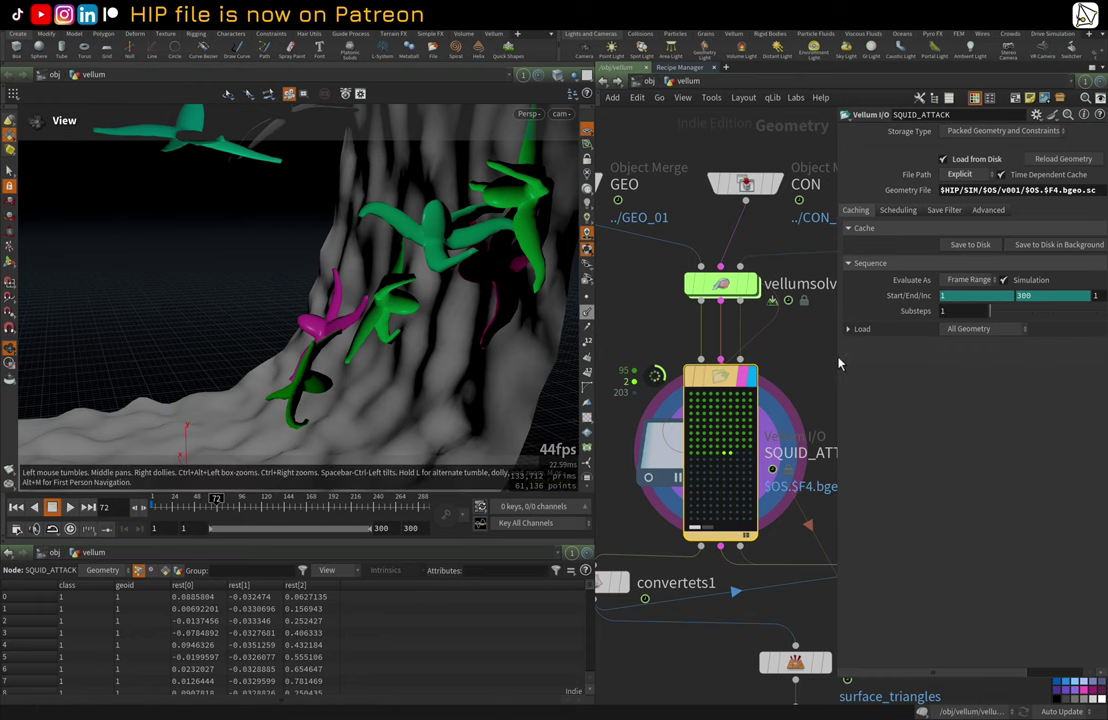
Step: Enlarge the network area around the cache outputs, then select and display convertets1
drag(838, 365, 977, 385)
scroll(896, 390, down, 3)
middle_drag(887, 388, 862, 257)
middle_drag(894, 345, 888, 275)
click(655, 338)
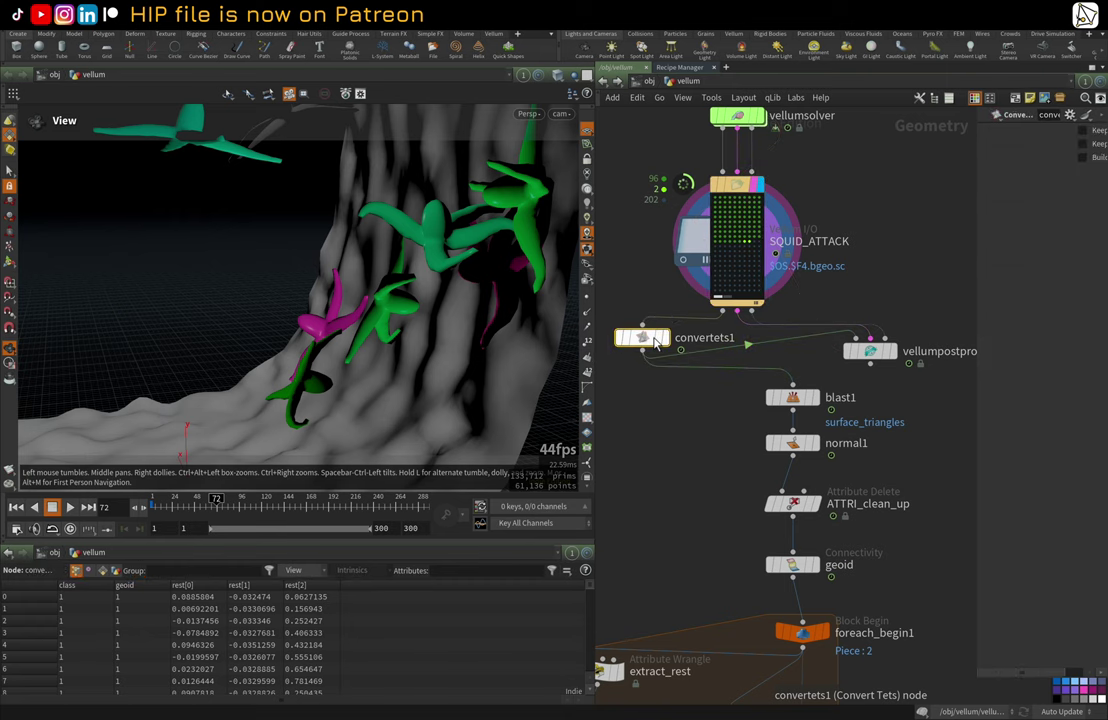
click(667, 341)
Step: Inspect a green squid's tentacle up close in wireframe, comparing convertets1 bypassed and active
scroll(460, 238, up, 3)
mouse_move(462, 237)
mouse_down()
mouse_move(396, 227)
mouse_move(449, 217)
mouse_up()
key(shift+w)
right_drag(389, 209, 592, 230)
scroll(383, 185, up, 4)
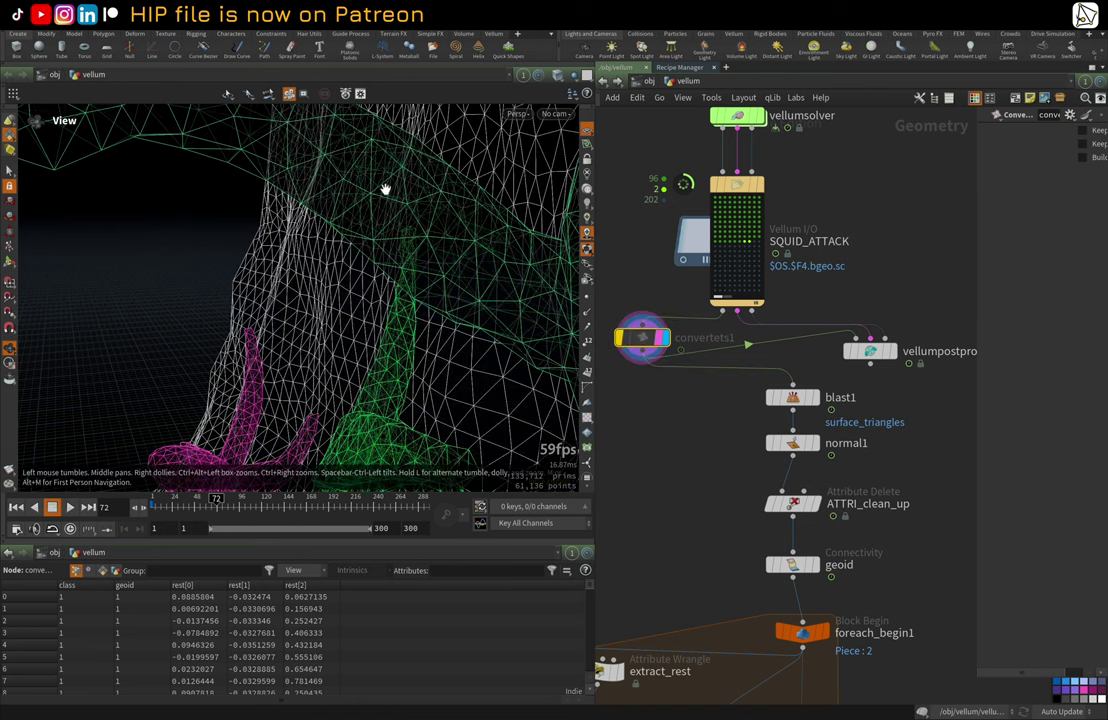
drag(396, 184, 354, 252)
scroll(354, 256, up, 2)
mouse_move(640, 335)
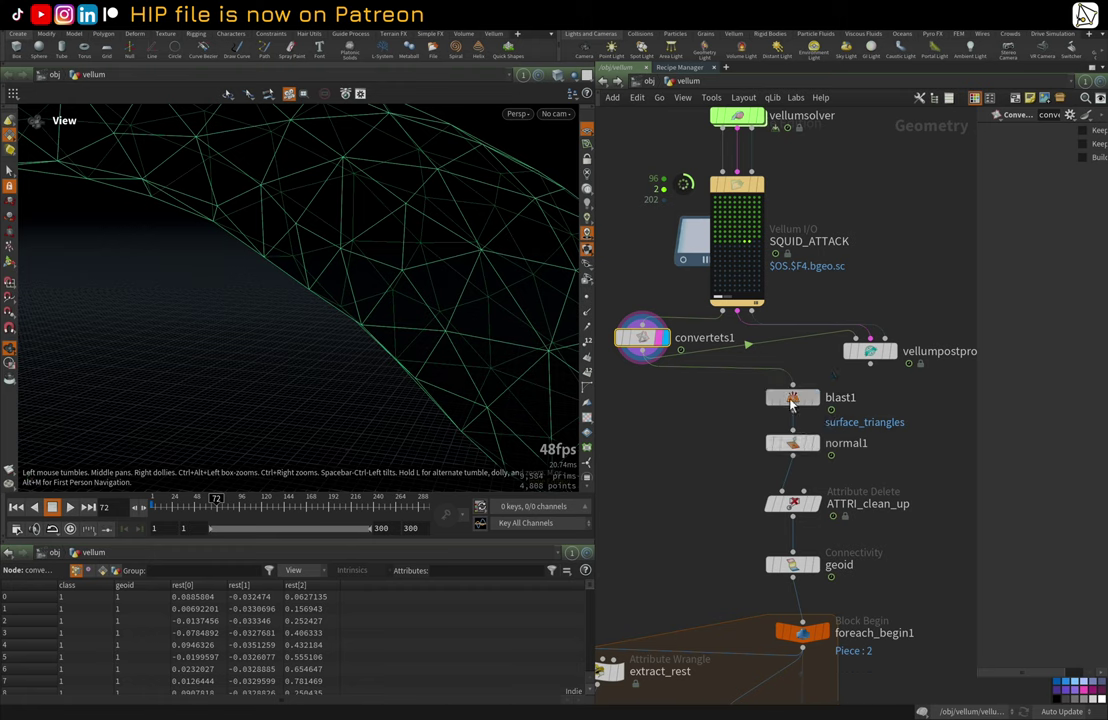
Step: Display and select blast1, widening the parameter area to show its surface_triangles group settings
click(806, 401)
click(790, 401)
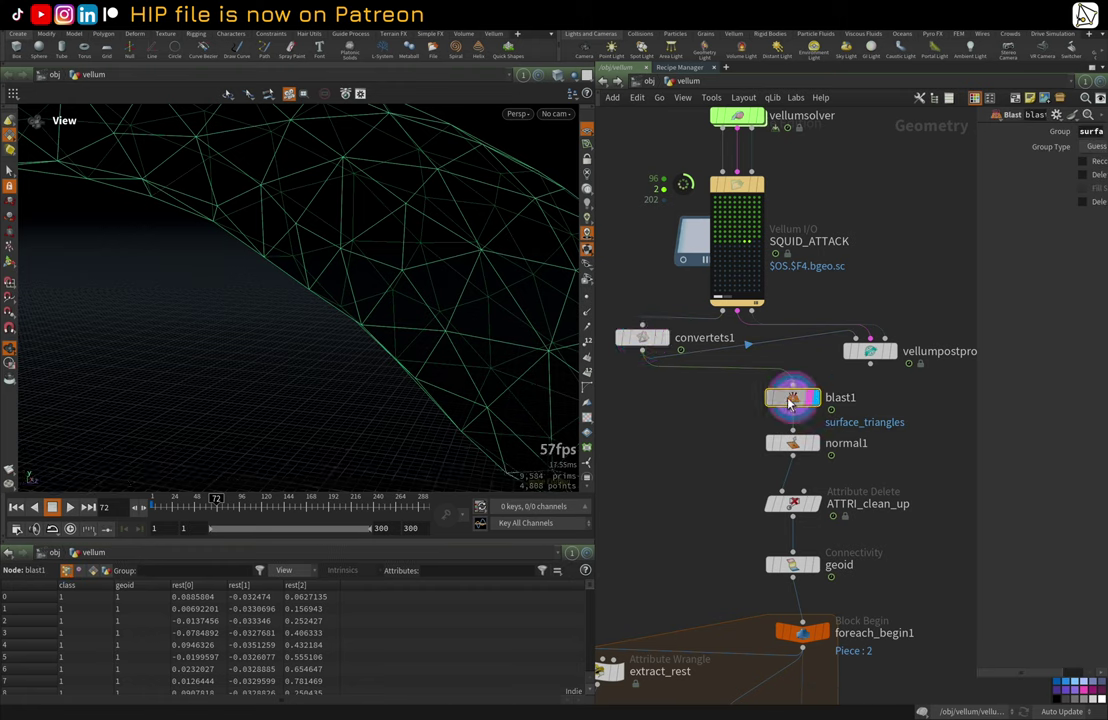
drag(976, 273, 832, 230)
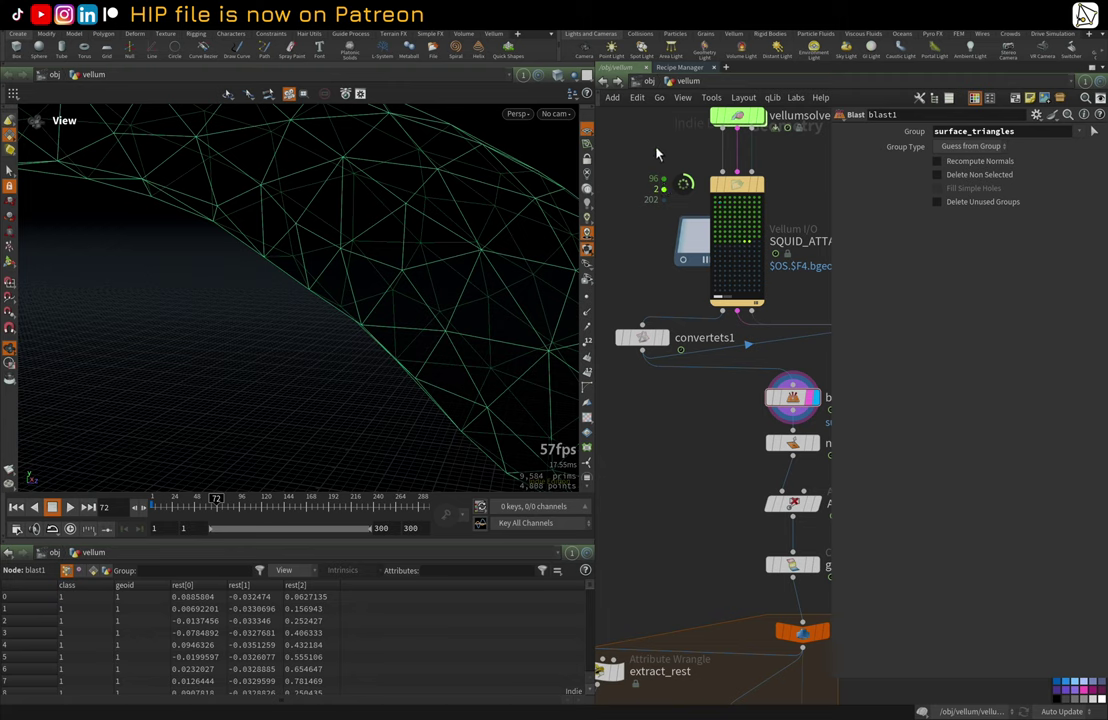
Step: Find the tetconform node at the start of the squid branch and view its Add Surface Triangles setting
scroll(640, 383, up, 10)
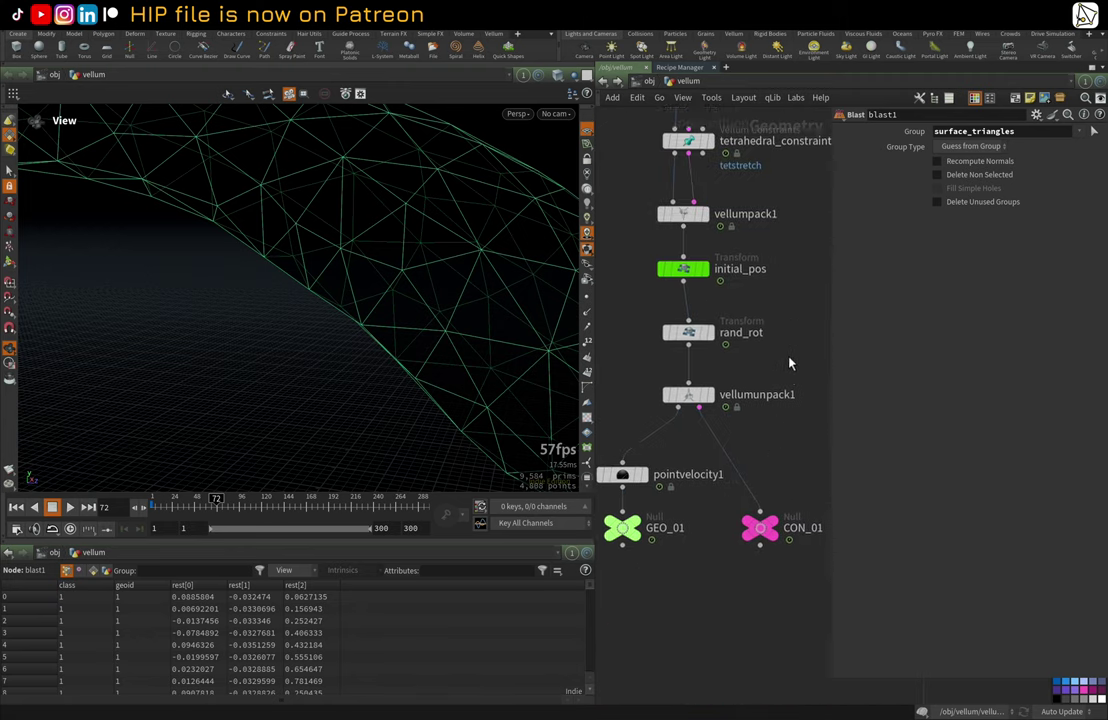
scroll(788, 377, up, 5)
scroll(730, 335, up, 5)
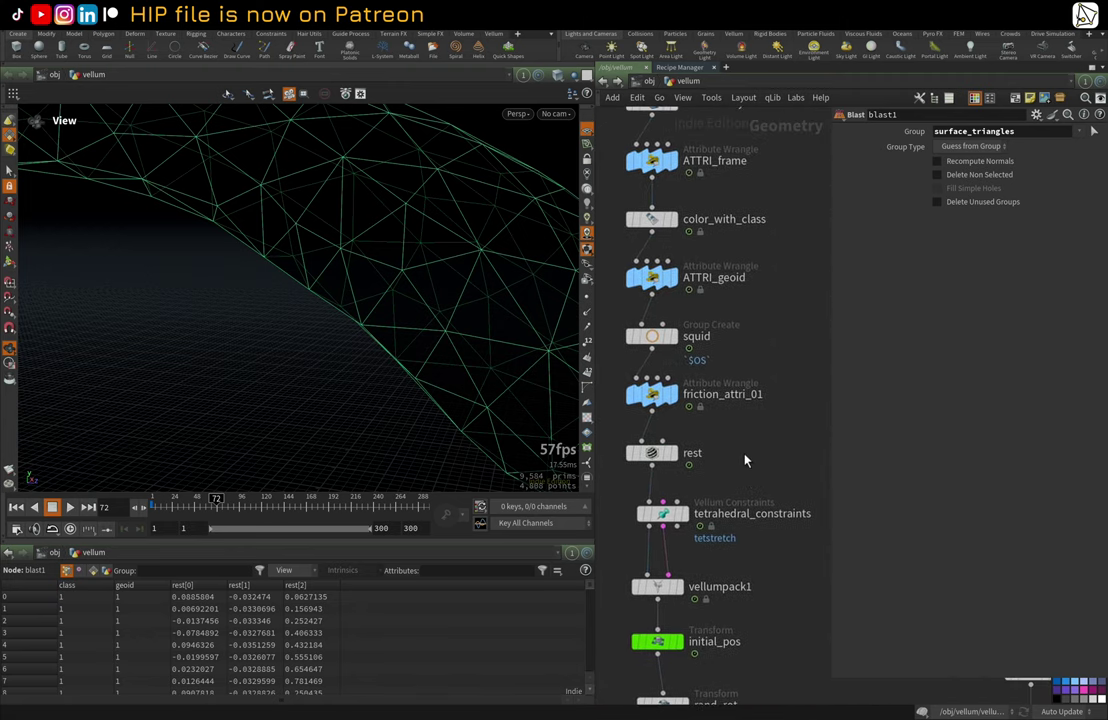
scroll(773, 394, up, 7)
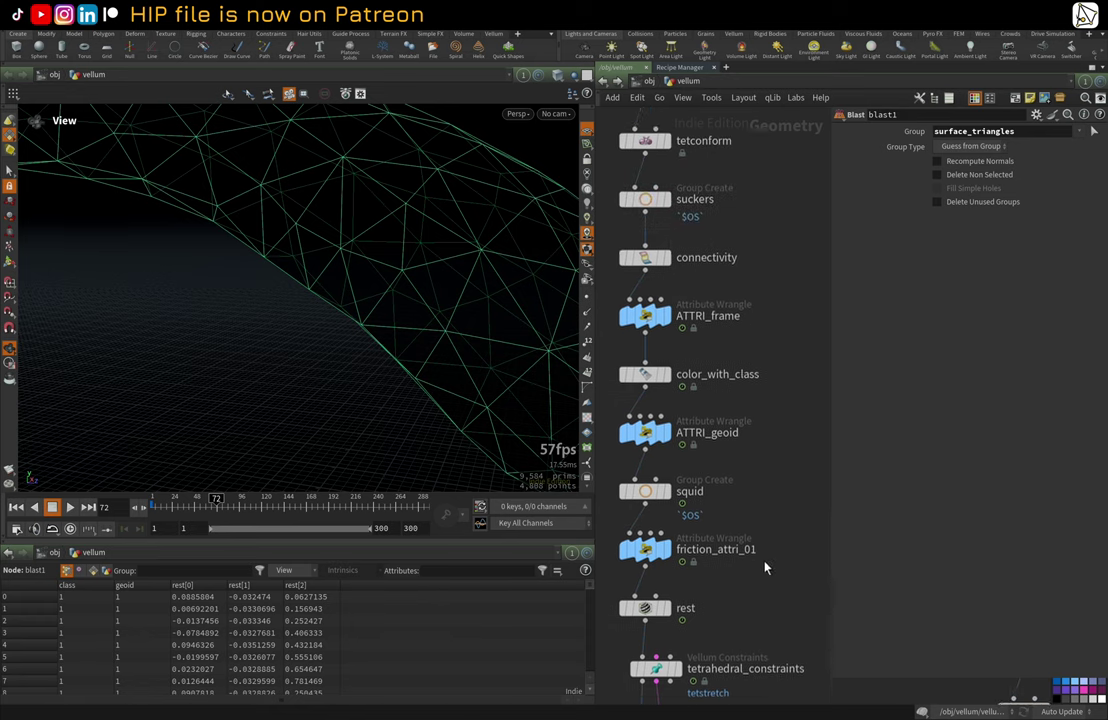
click(656, 204)
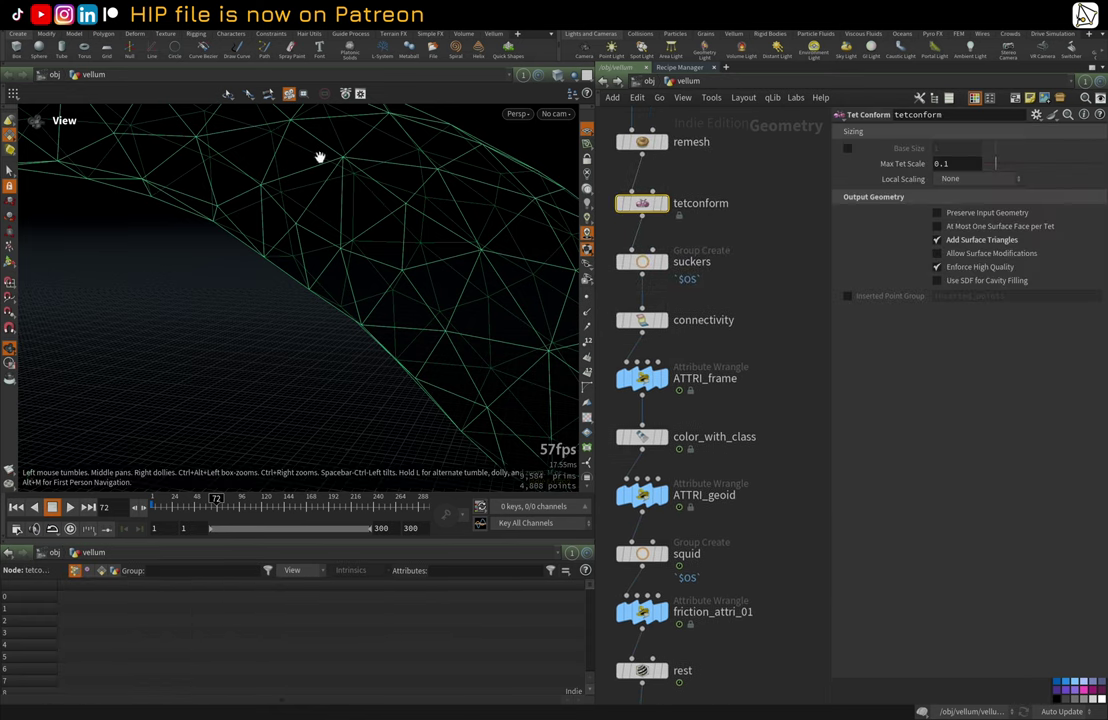
Step: Return to the nodes below the SQUID_ATTACK cache, enlarge the network area and view blast1's output in shaded mode
scroll(748, 494, down, 20)
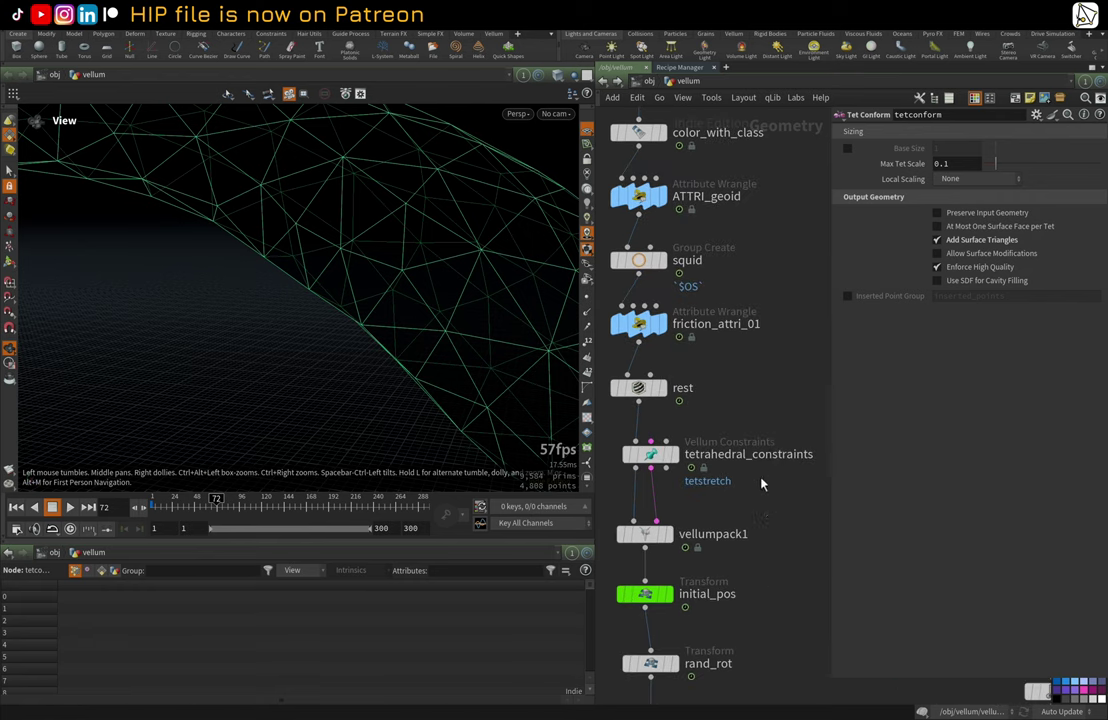
scroll(785, 365, down, 10)
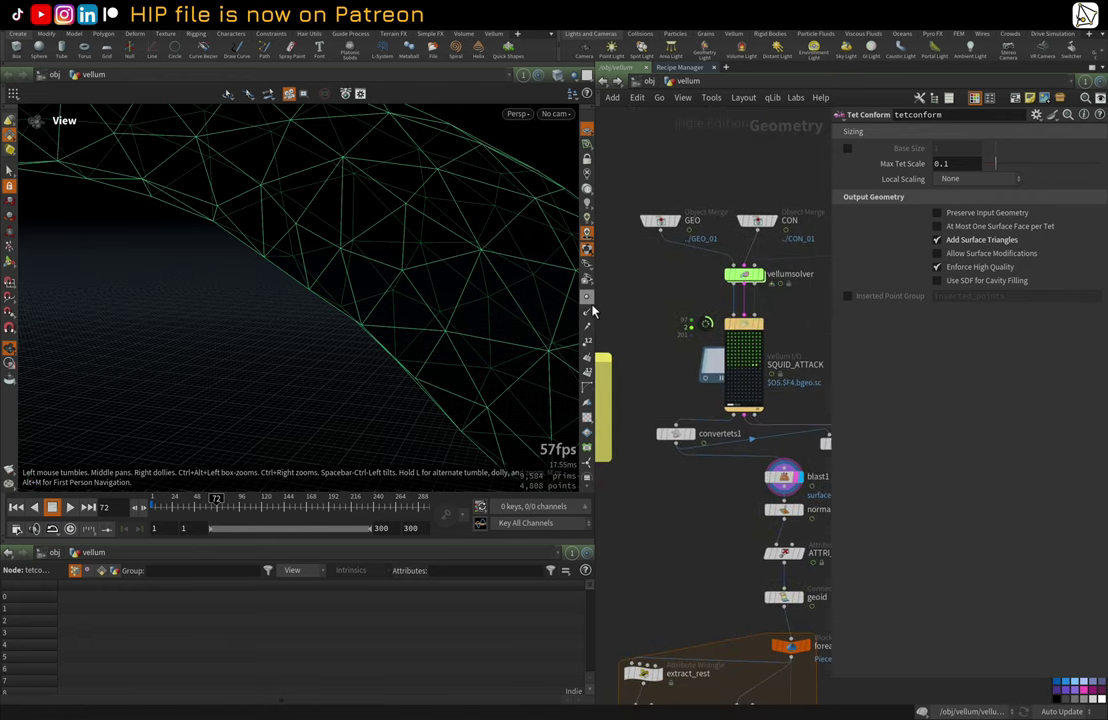
drag(594, 302, 437, 318)
scroll(576, 529, down, 8)
middle_drag(527, 386, 514, 346)
scroll(514, 346, down, 1)
scroll(668, 286, up, 3)
key(w)
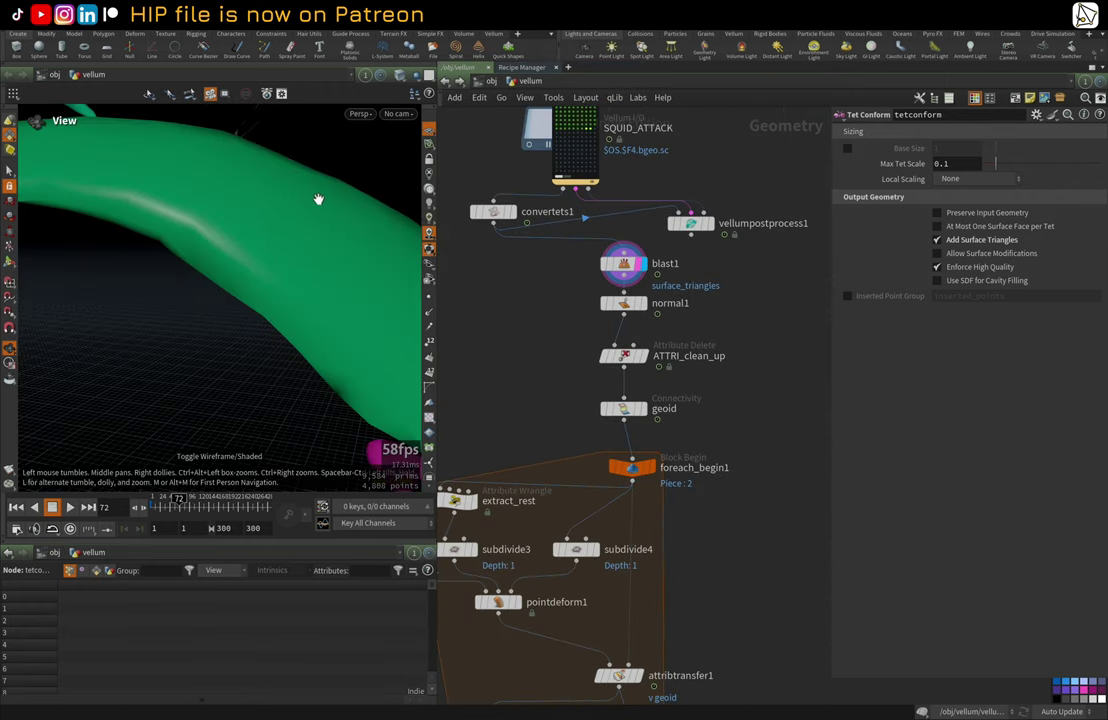
scroll(318, 199, down, 4)
Step: Display normal1 on the squids and compare its node info with the point attributes kept by ATTRI_clean_up
click(644, 304)
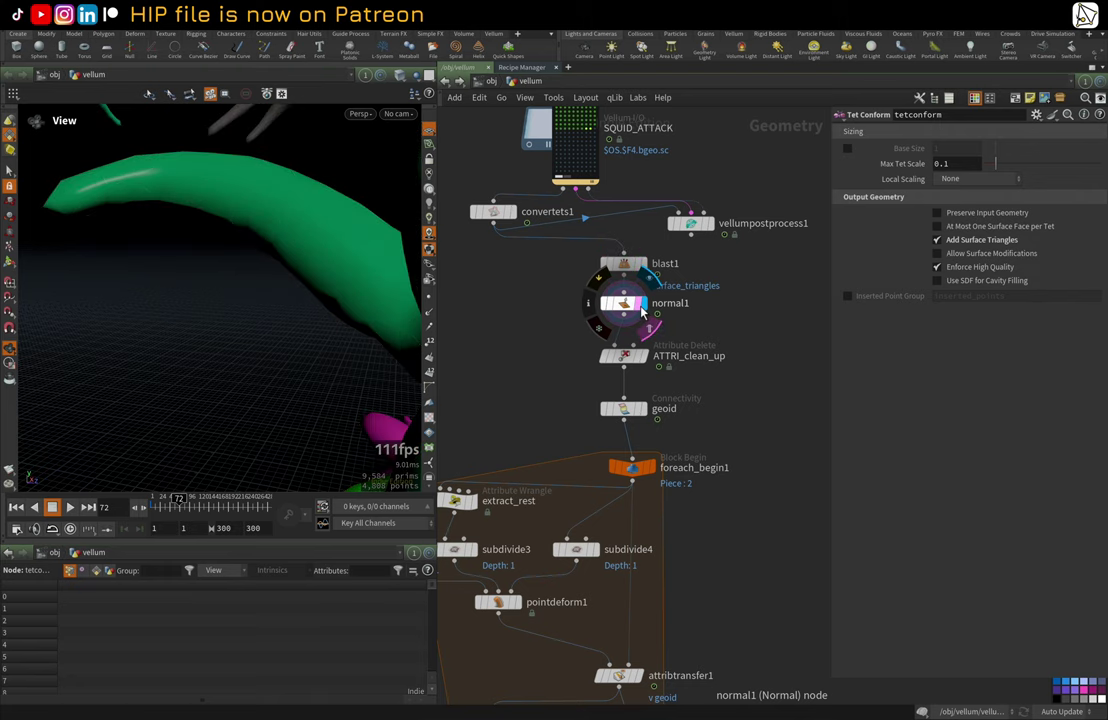
click(633, 313)
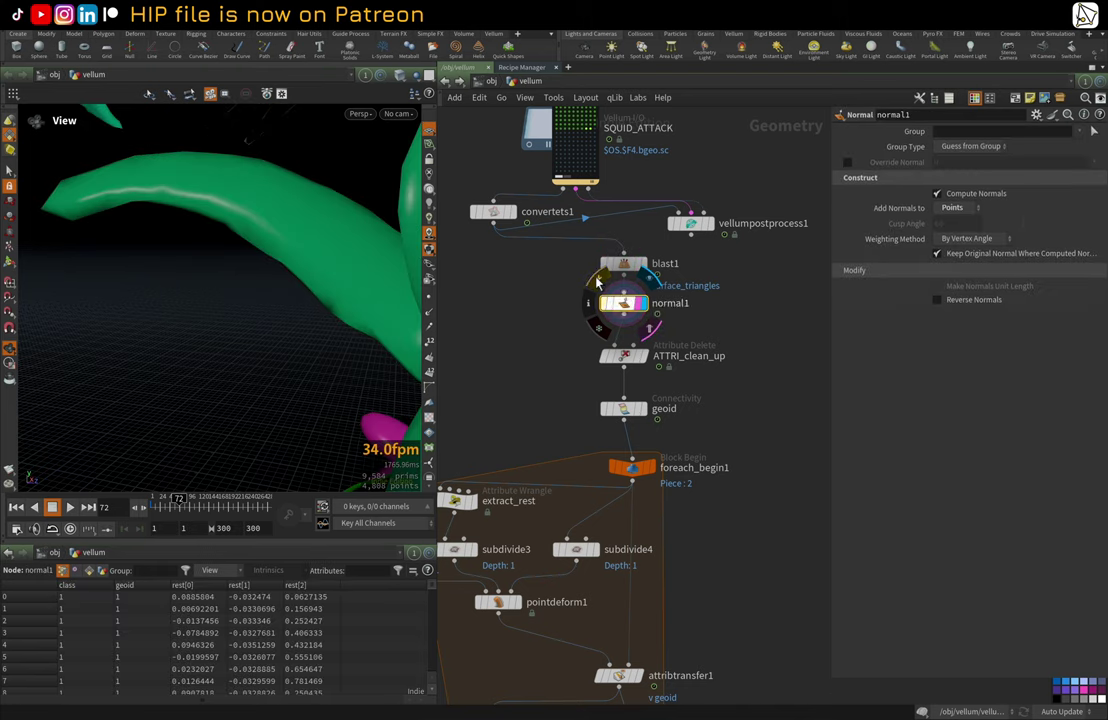
drag(177, 274, 229, 266)
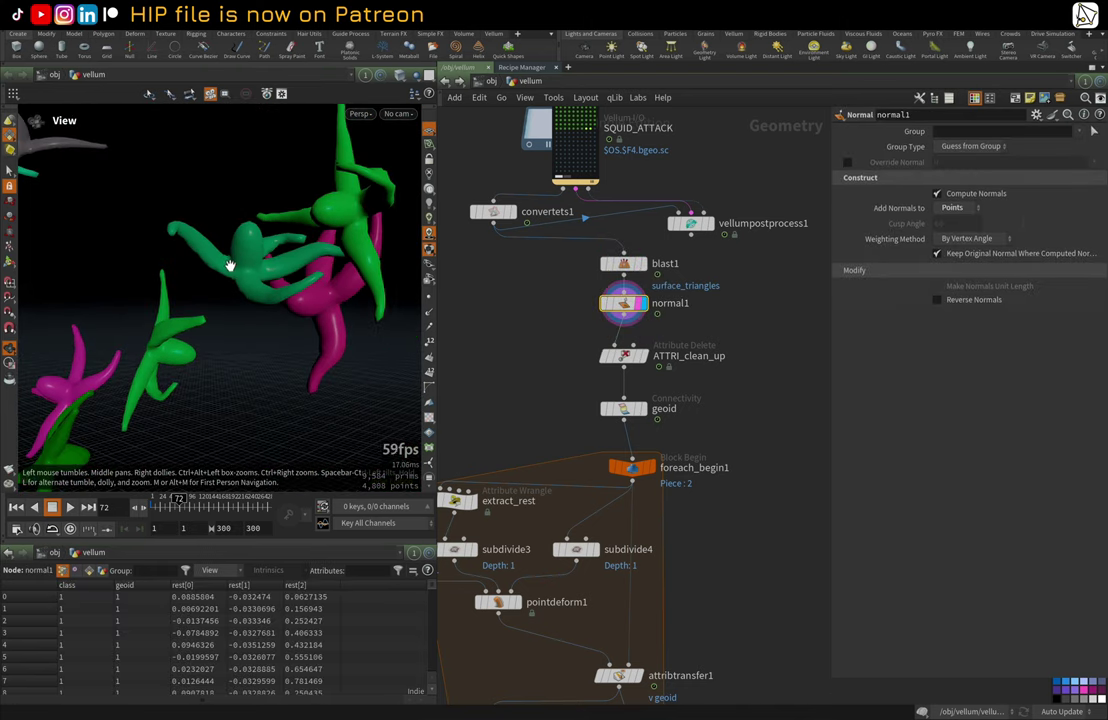
click(628, 357)
middle_click(630, 308)
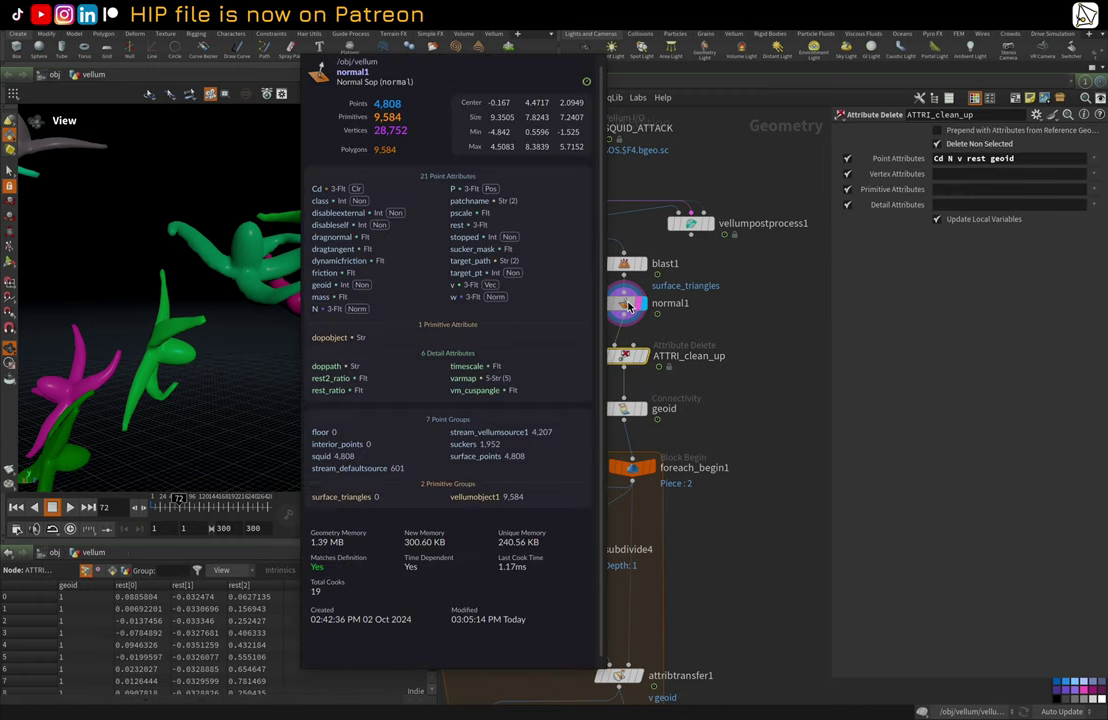
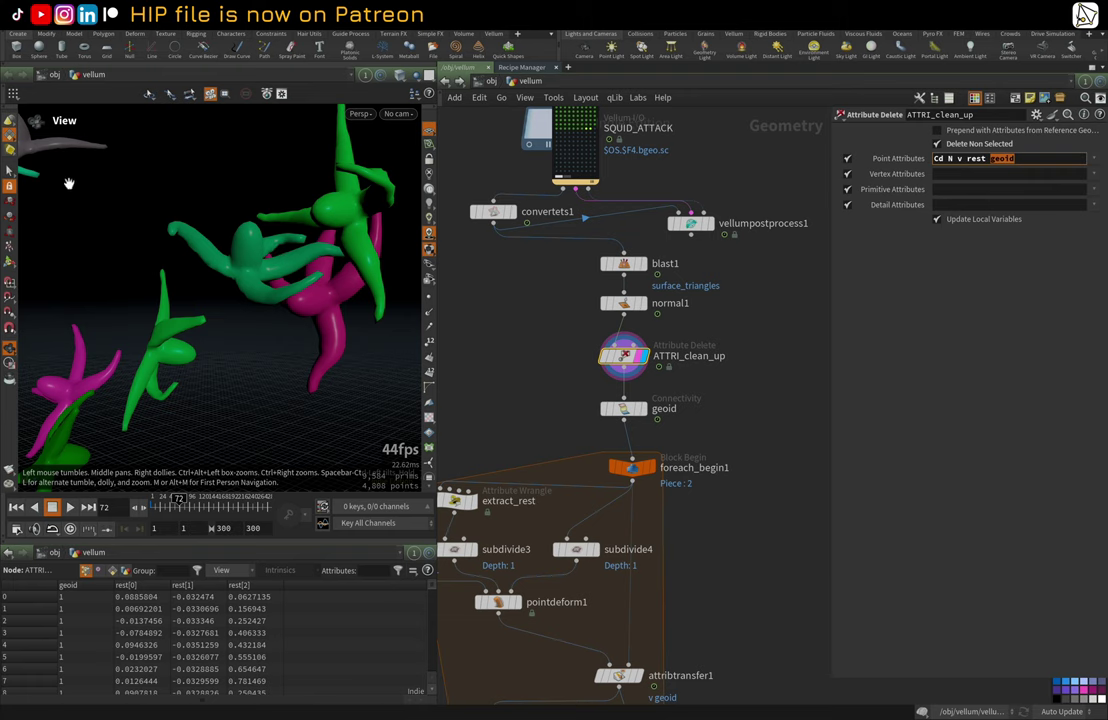
Step: Display and select the geoid Connectivity node to view its primitive connectivity and attribute settings
scroll(790, 425, down, 1)
middle_drag(747, 393, 766, 358)
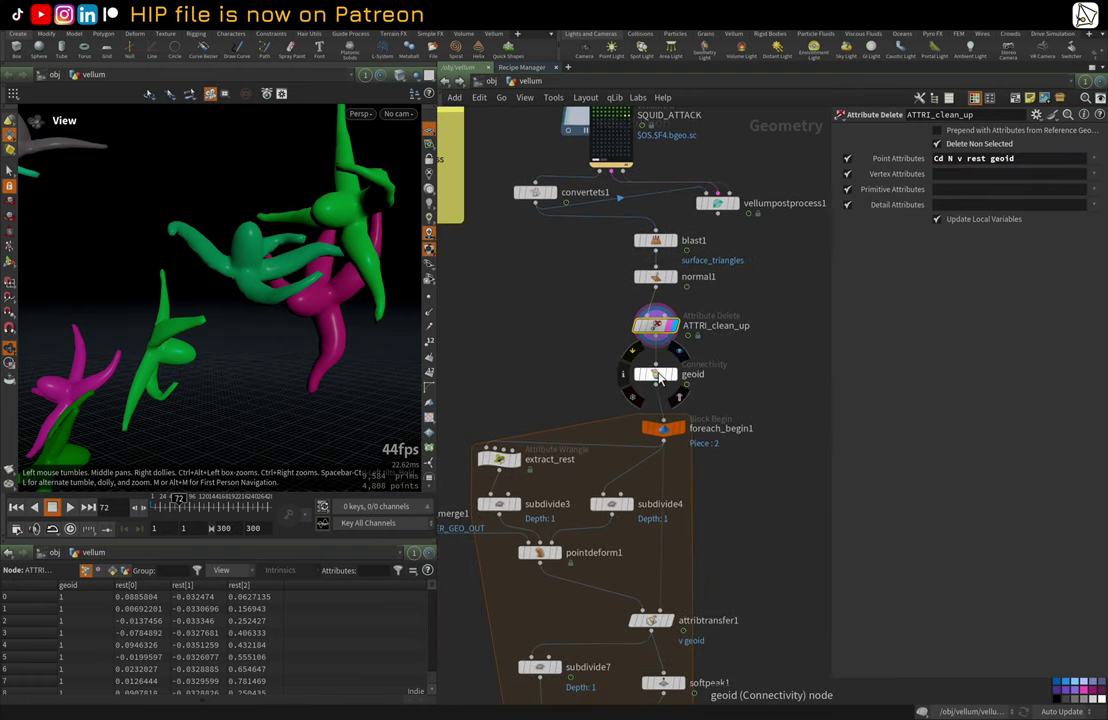
click(659, 377)
click(670, 378)
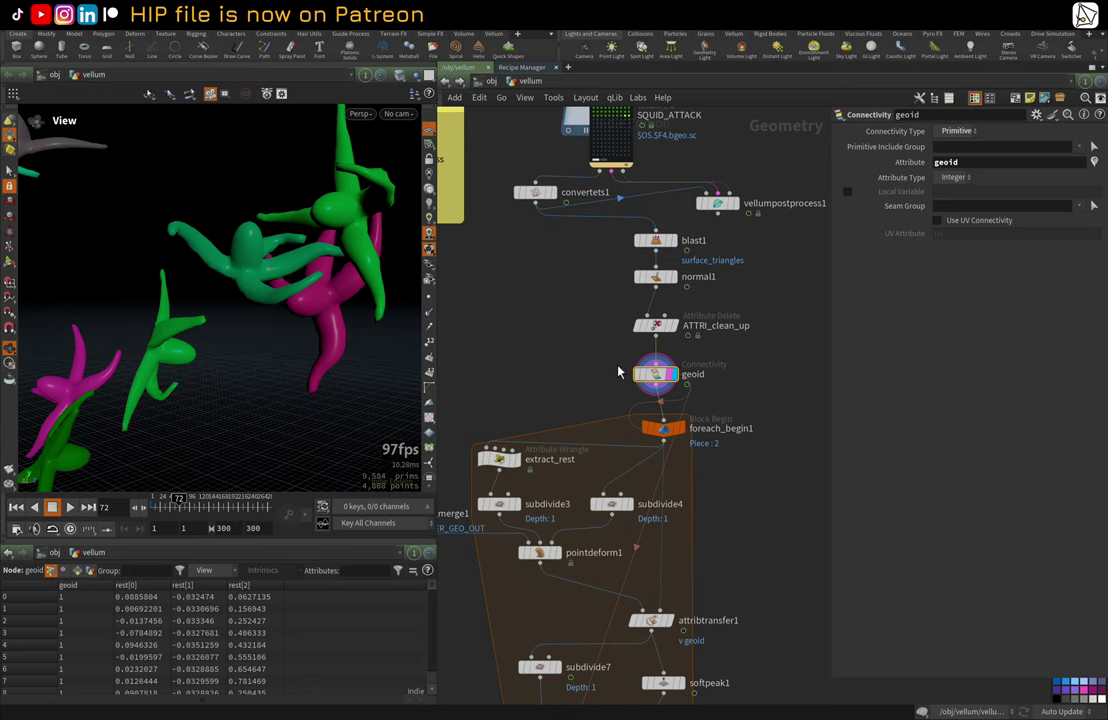
scroll(580, 345, down, 4)
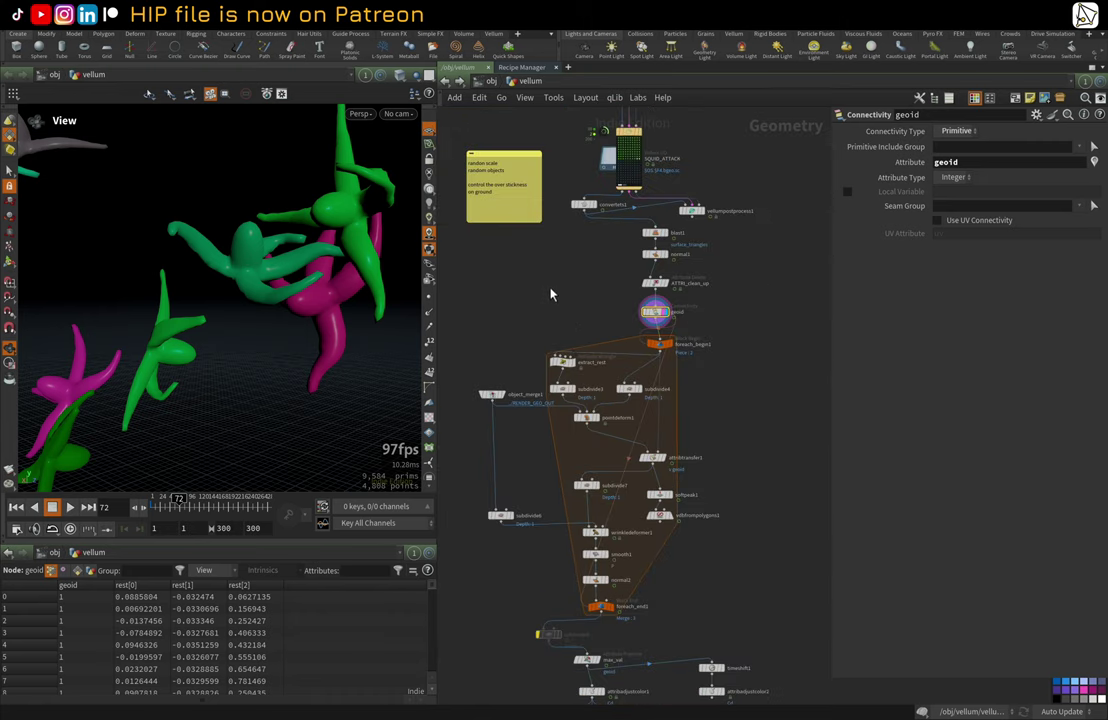
scroll(539, 293, up, 3)
mouse_move(567, 363)
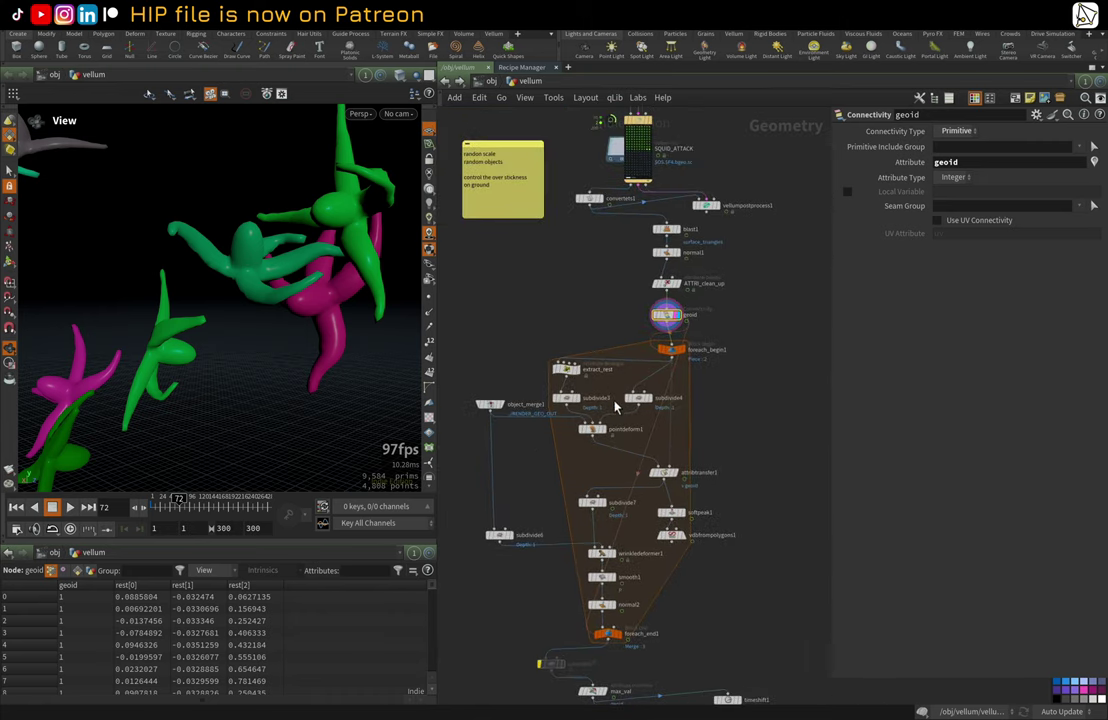
scroll(627, 457, up, 4)
scroll(620, 468, down, 2)
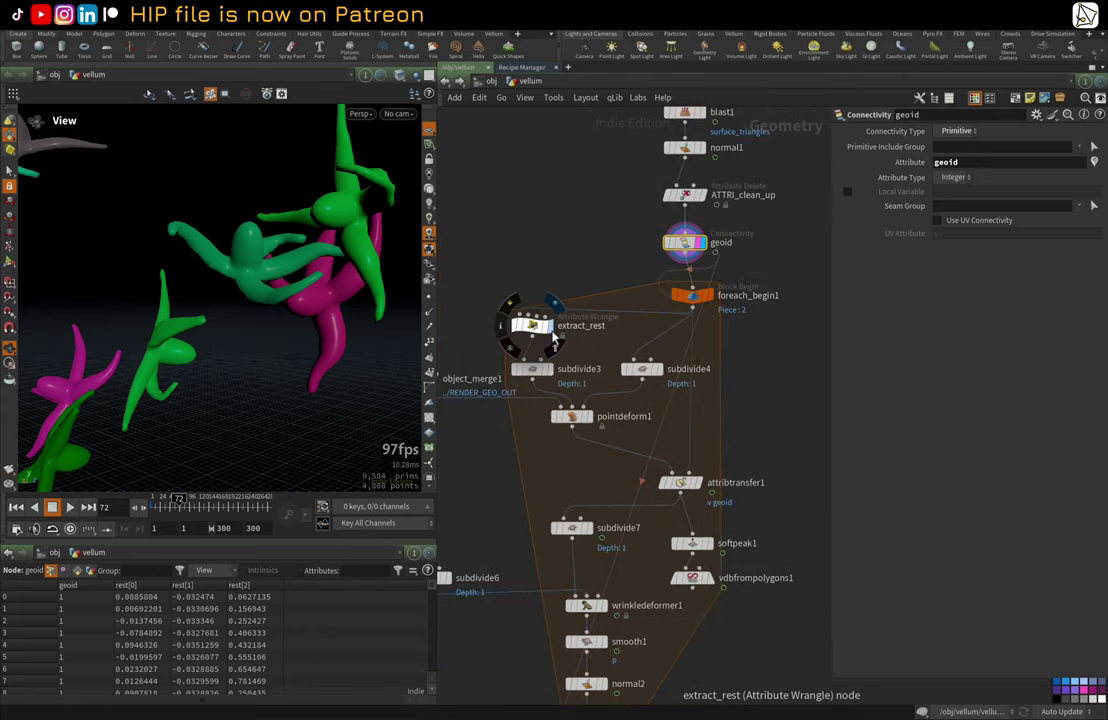
click(548, 328)
click(537, 328)
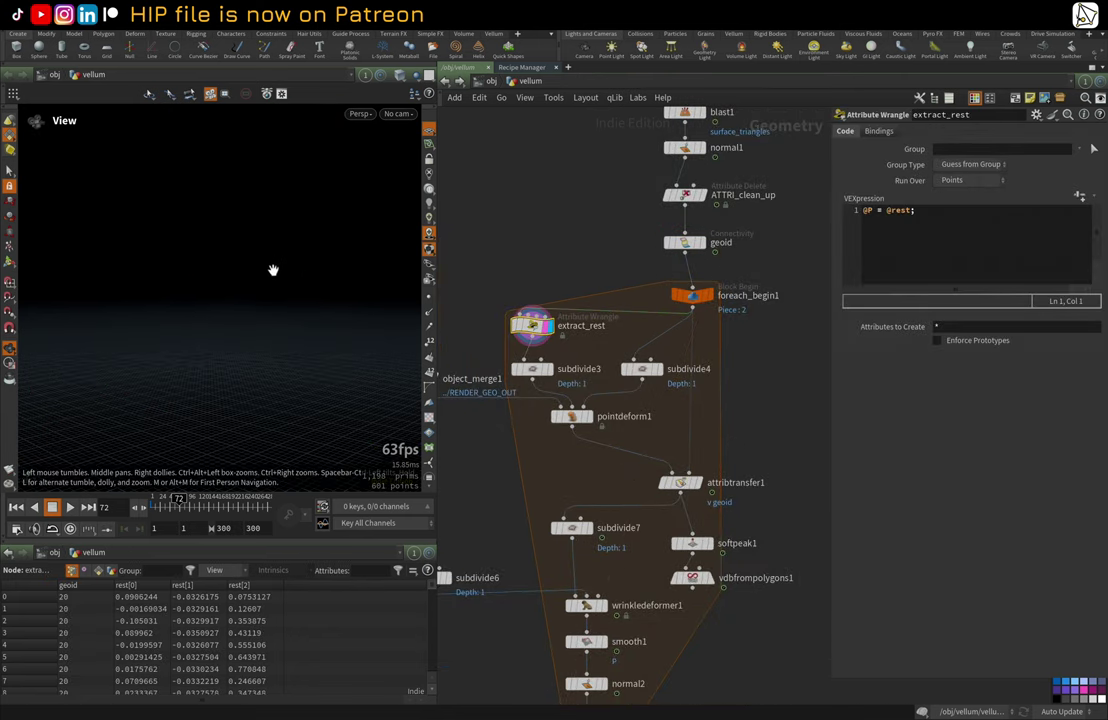
key(g)
scroll(520, 313, down, 5)
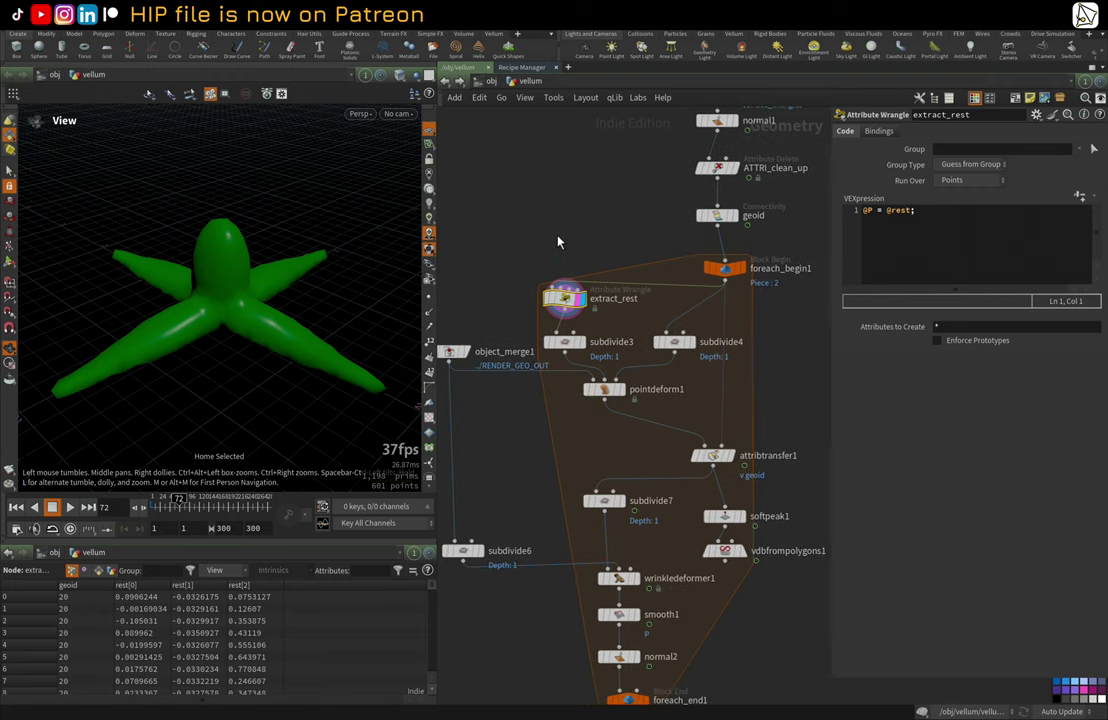
Step: View foreach_end1's geoid piece settings and display subdivide3's rest mesh in wireframe close up
scroll(562, 359, up, 2)
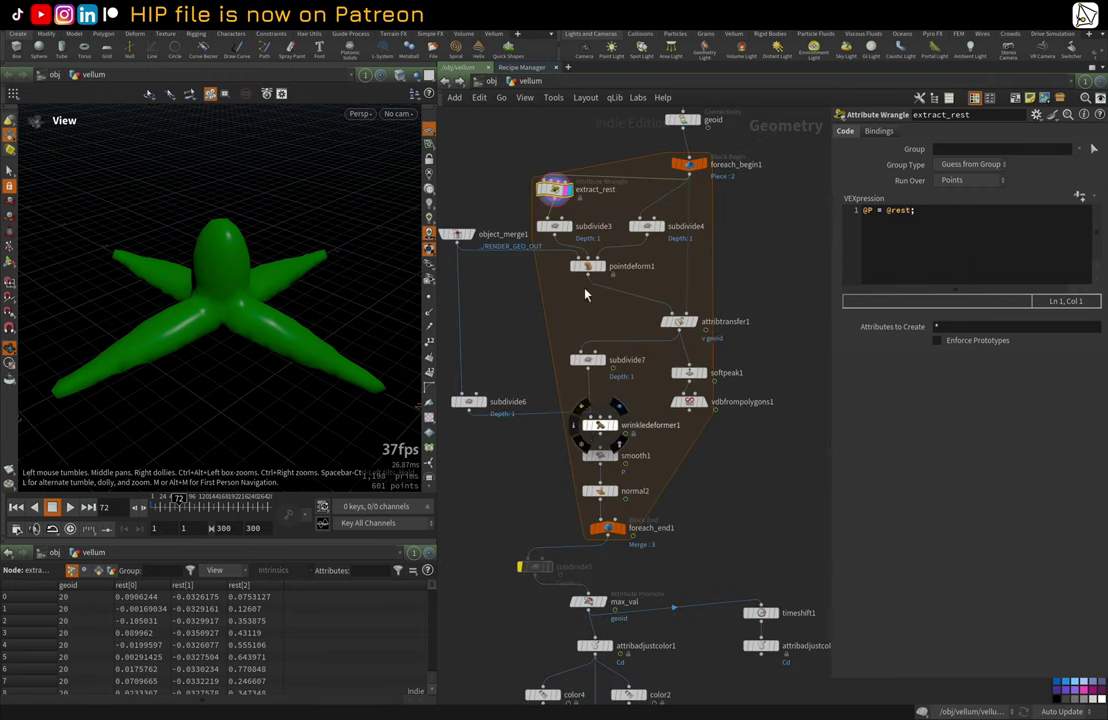
click(600, 528)
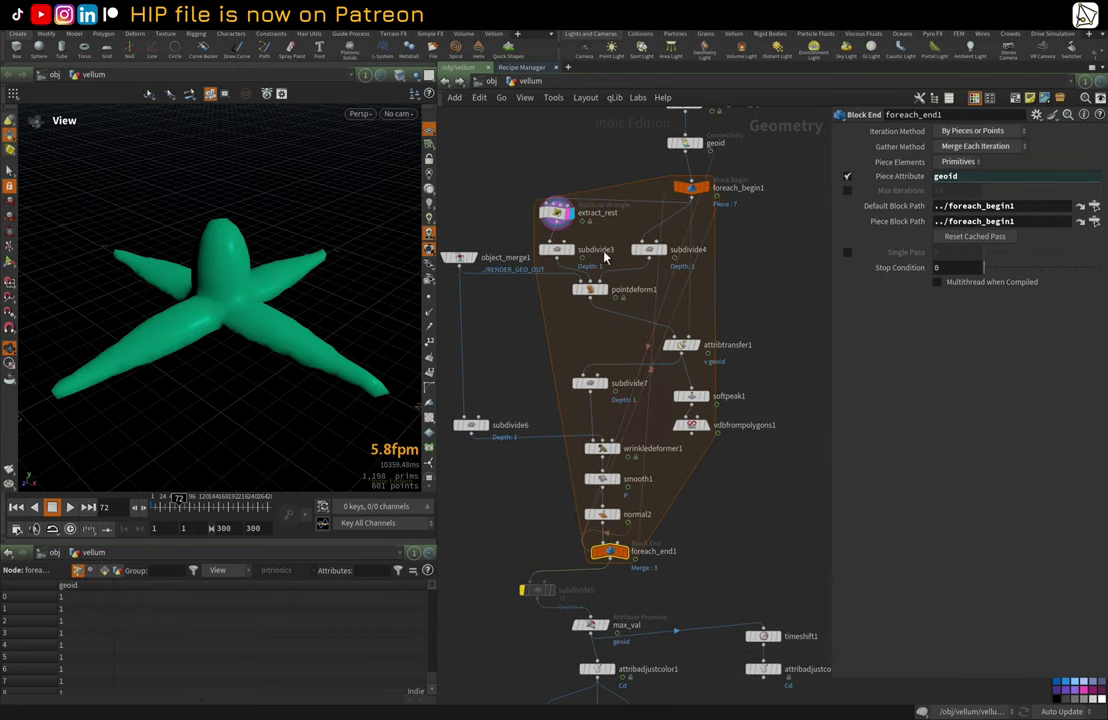
click(565, 251)
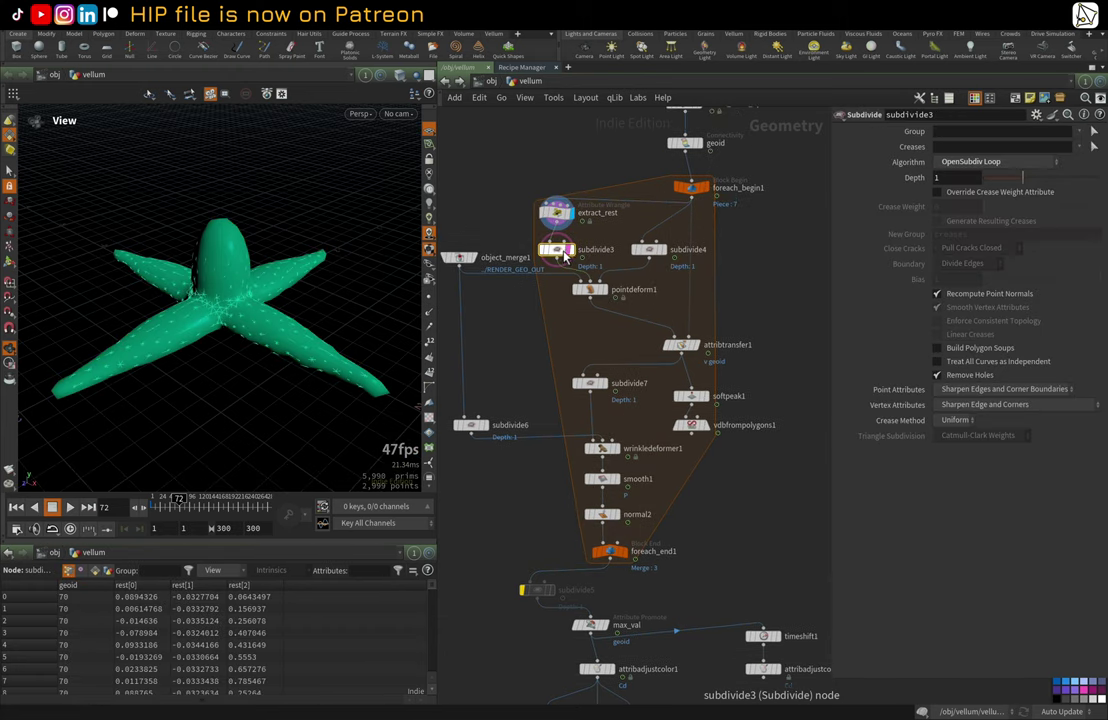
click(572, 250)
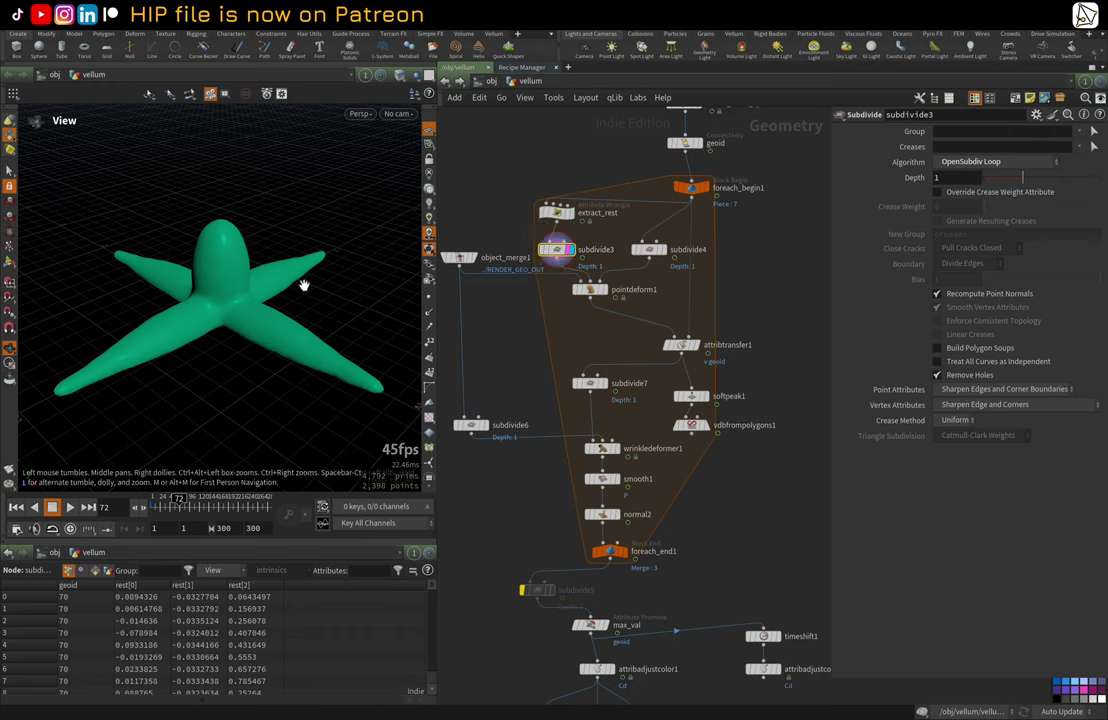
key(w)
scroll(270, 284, up, 5)
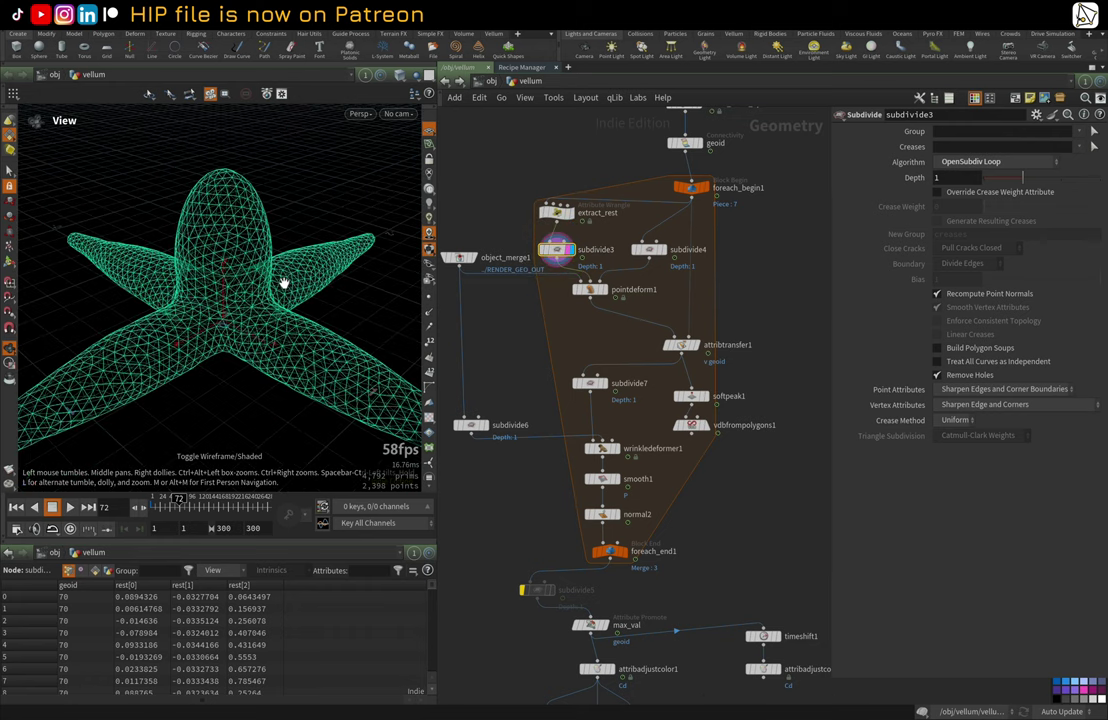
Step: Display subdivide4, frame its simulated squid mesh and inspect it in wireframe
click(662, 251)
key(g)
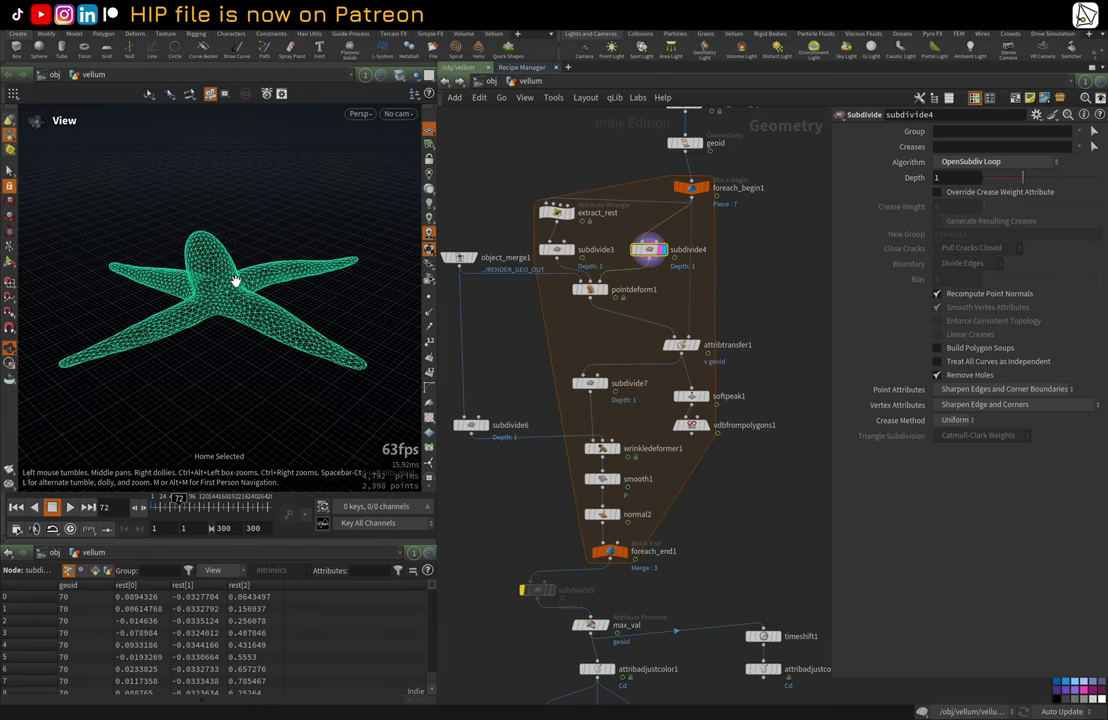
drag(240, 281, 237, 248)
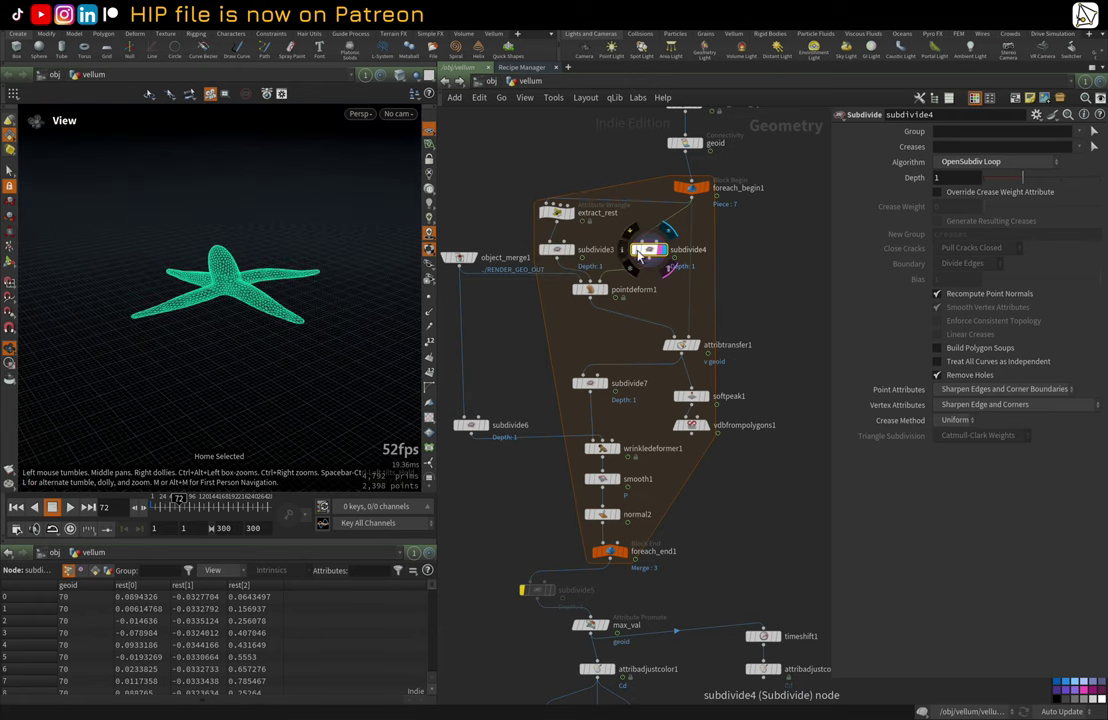
Step: Display object_merge1's RENDER_GEO_OUT mesh and compare it with subdivide3's rest mesh overlaid in the viewport
scroll(597, 285, down, 1)
middle_drag(582, 312, 622, 320)
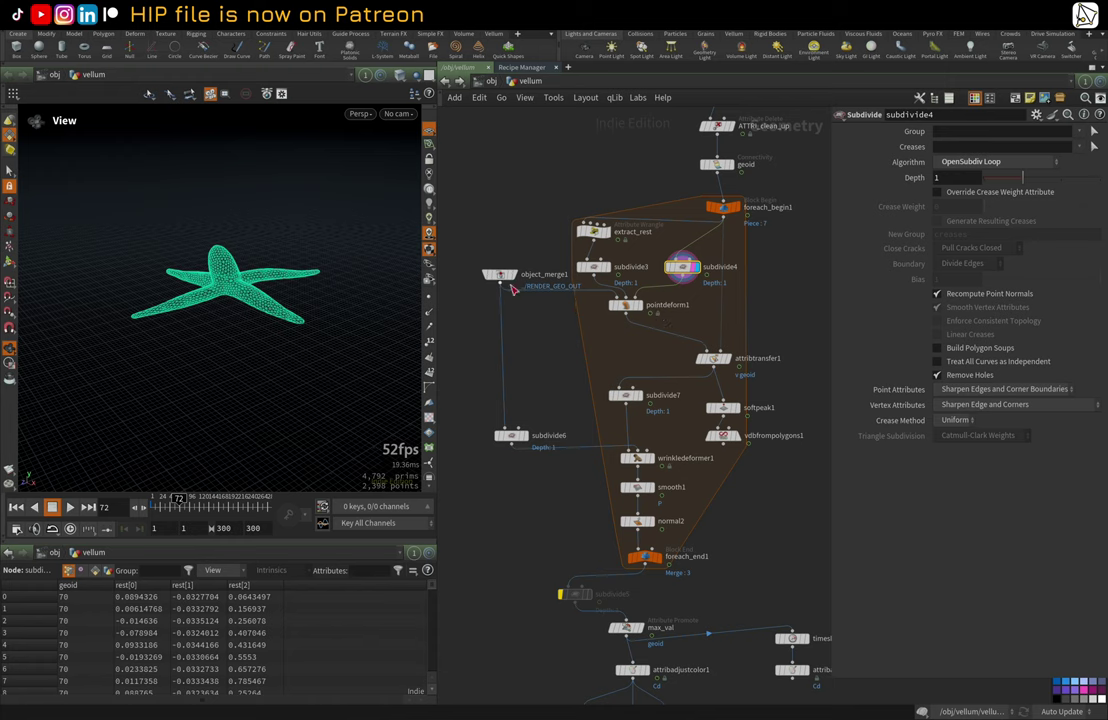
click(508, 280)
click(512, 278)
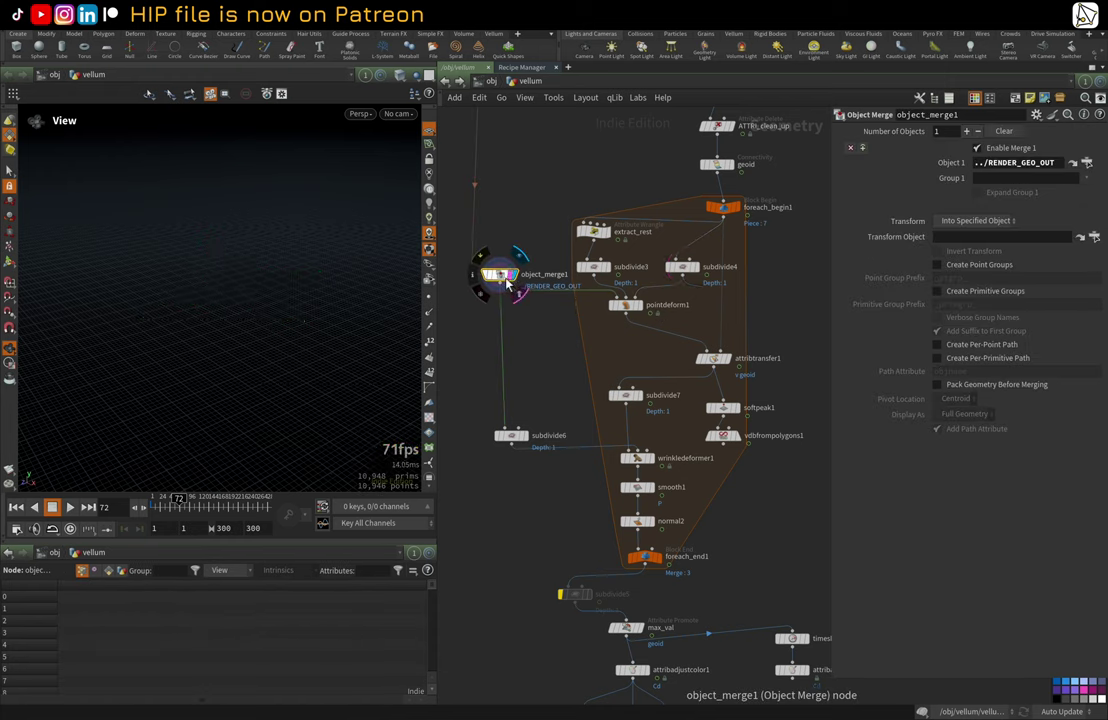
key(g)
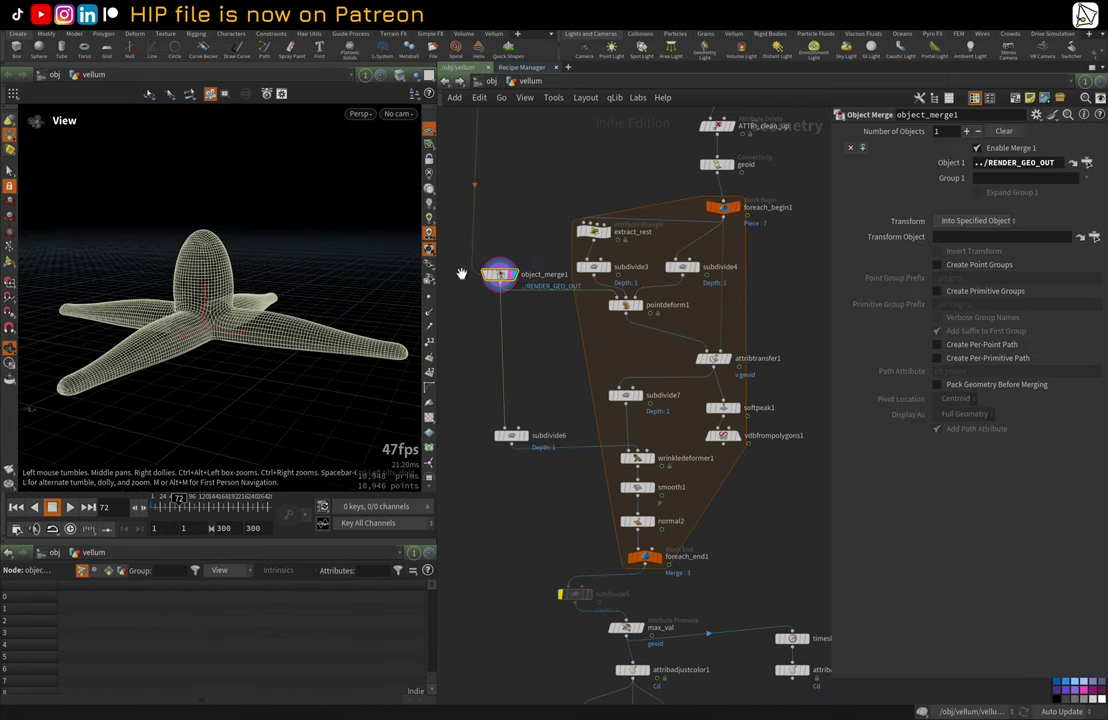
click(606, 272)
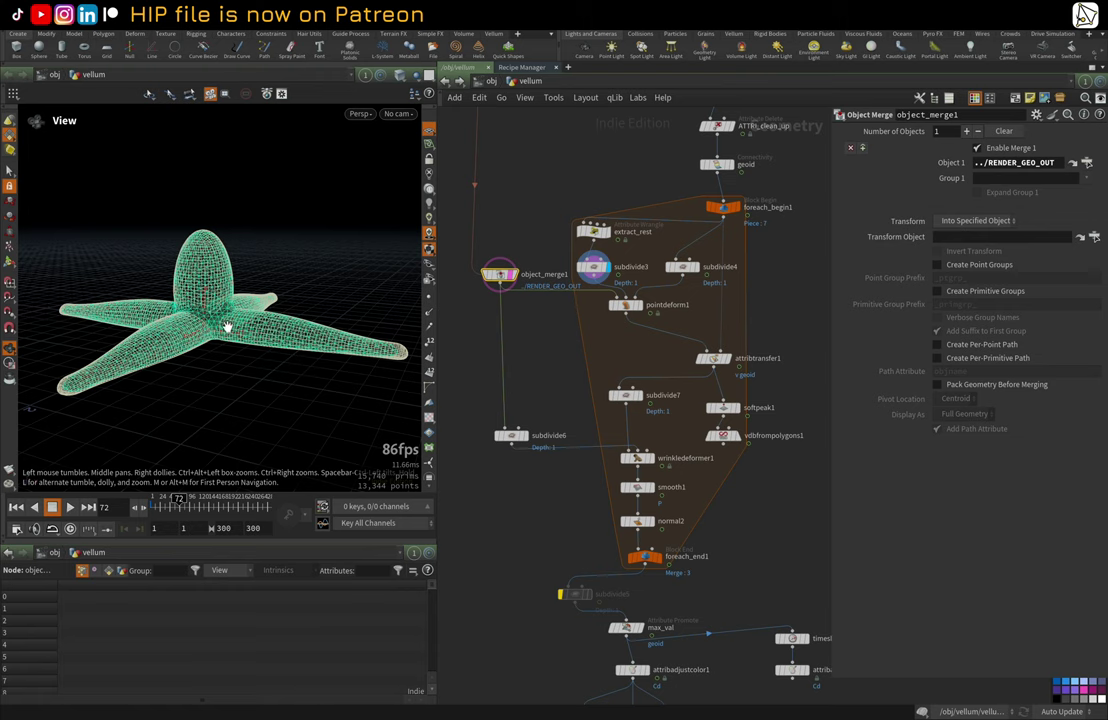
mouse_move(230, 321)
mouse_down()
mouse_move(245, 359)
mouse_move(224, 325)
mouse_up()
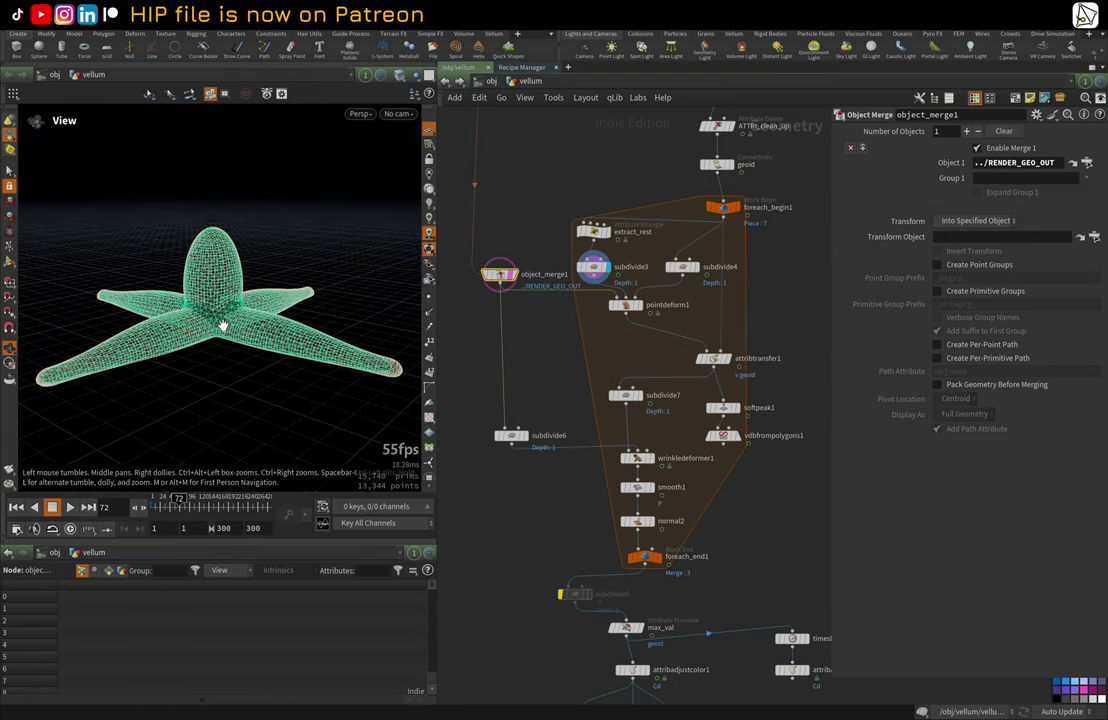
Step: Display pointdeform1, frame the deformed render mesh and view the node's capture and deform settings
click(637, 305)
click(622, 305)
key(g)
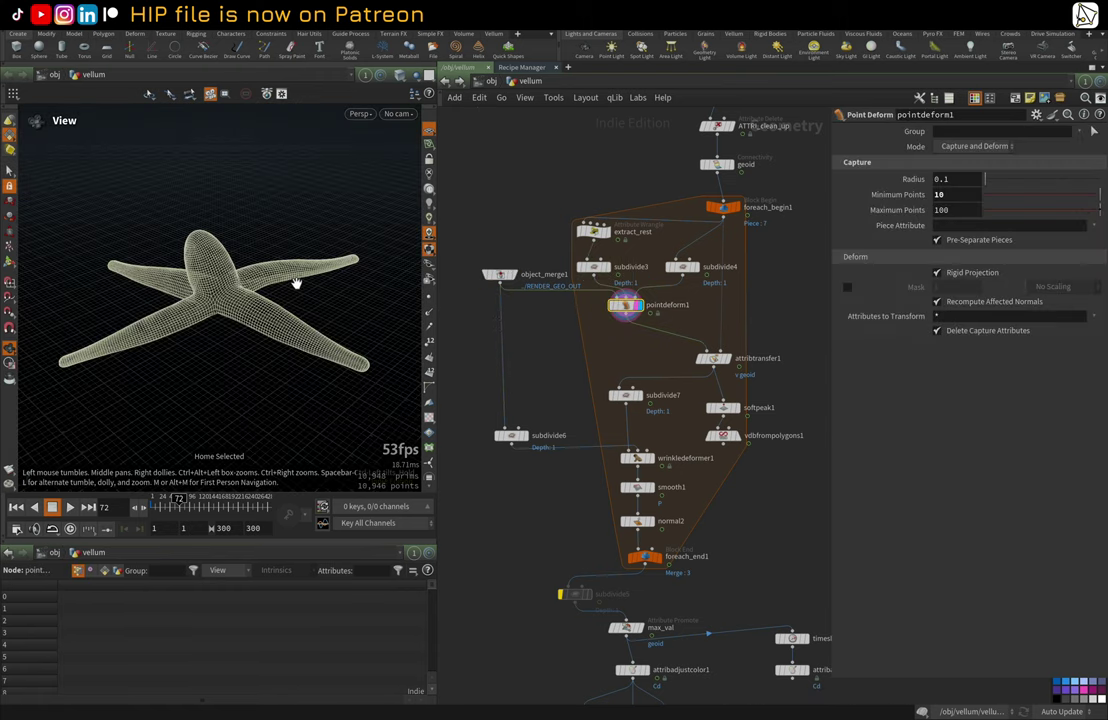
mouse_move(276, 292)
mouse_down()
mouse_move(257, 287)
mouse_move(289, 287)
mouse_move(277, 285)
mouse_up()
Step: Select and display attribtransfer1 to view its v and geoid point attribute transfer
middle_drag(772, 309, 739, 307)
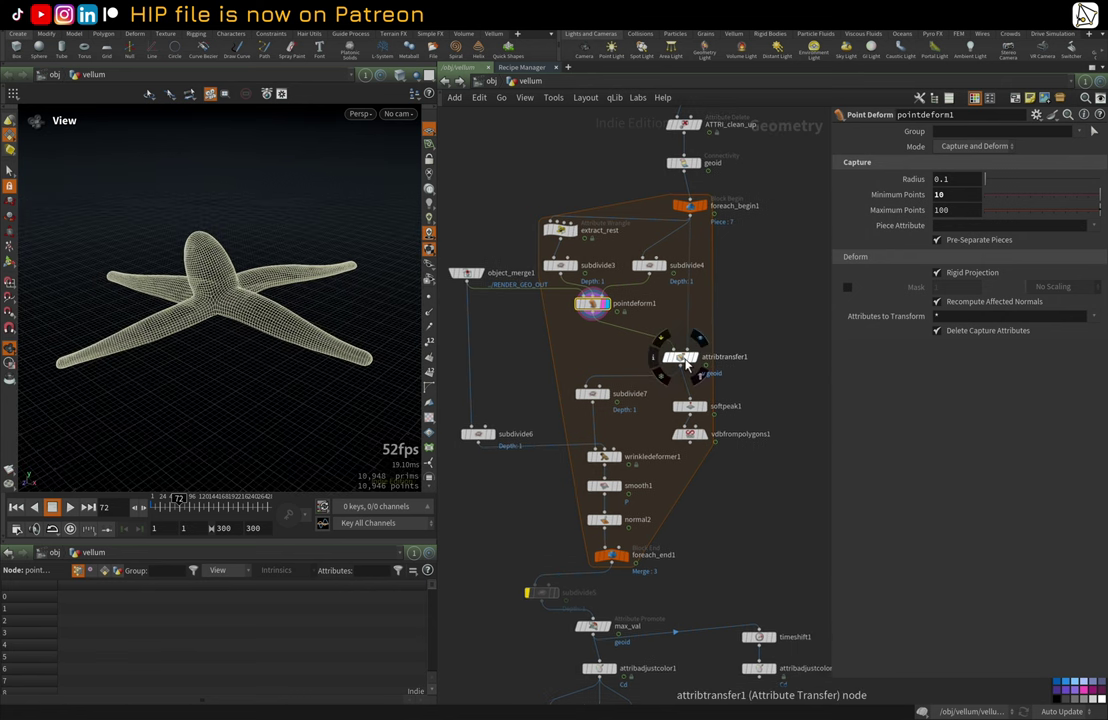
click(680, 357)
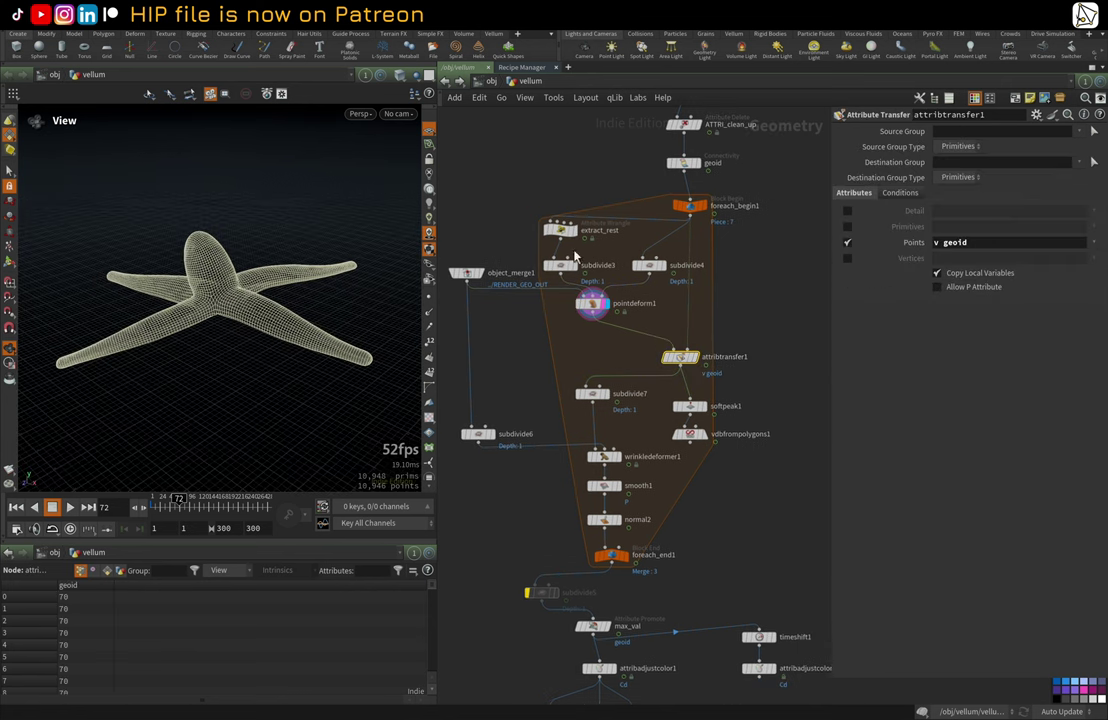
click(695, 359)
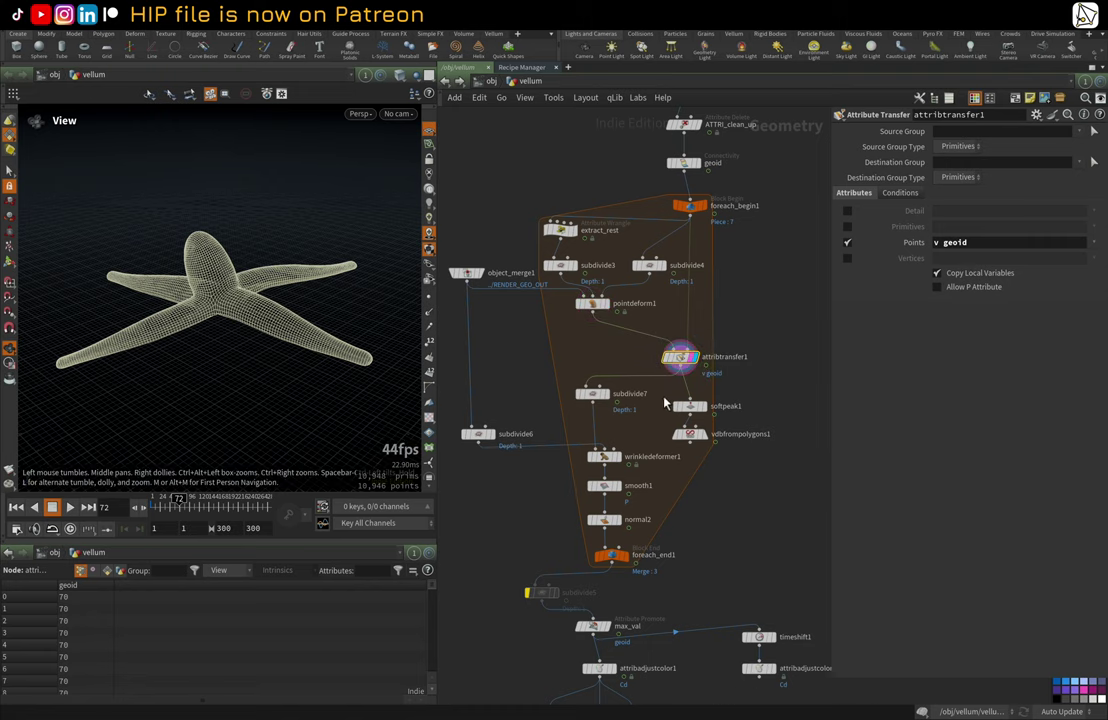
Step: Select softpeak1 and vdbfrompolygons1 below attribtransfer1 and bypass both nodes
right_drag(663, 397, 650, 424)
middle_drag(650, 424, 673, 373)
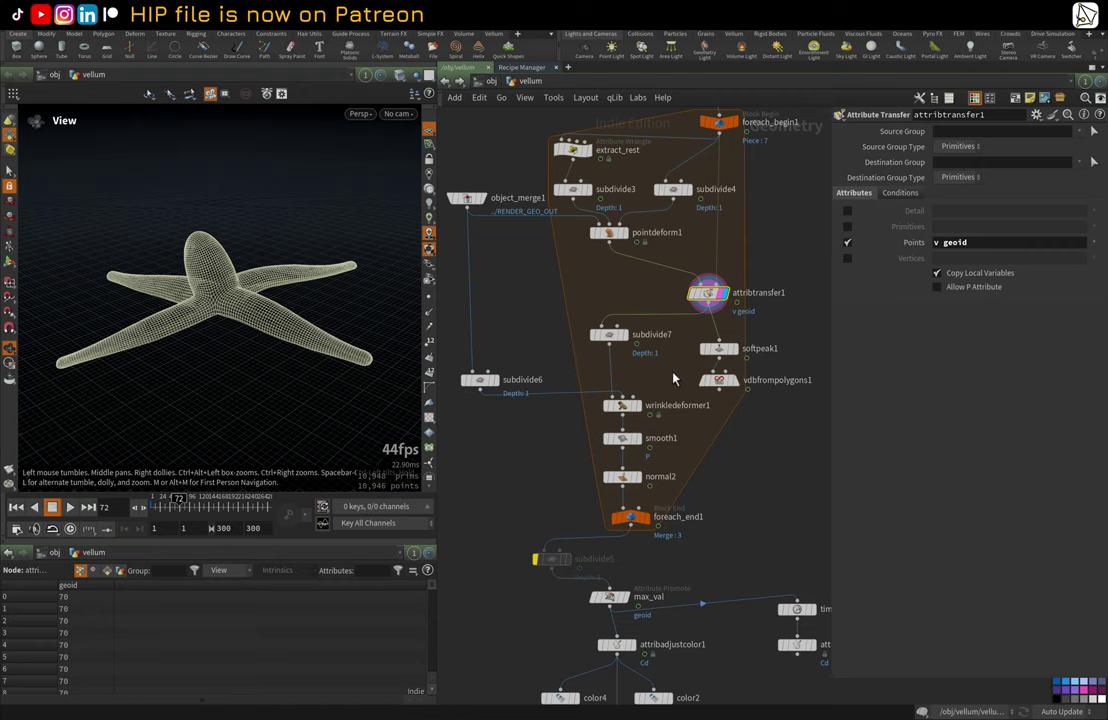
drag(675, 345, 733, 385)
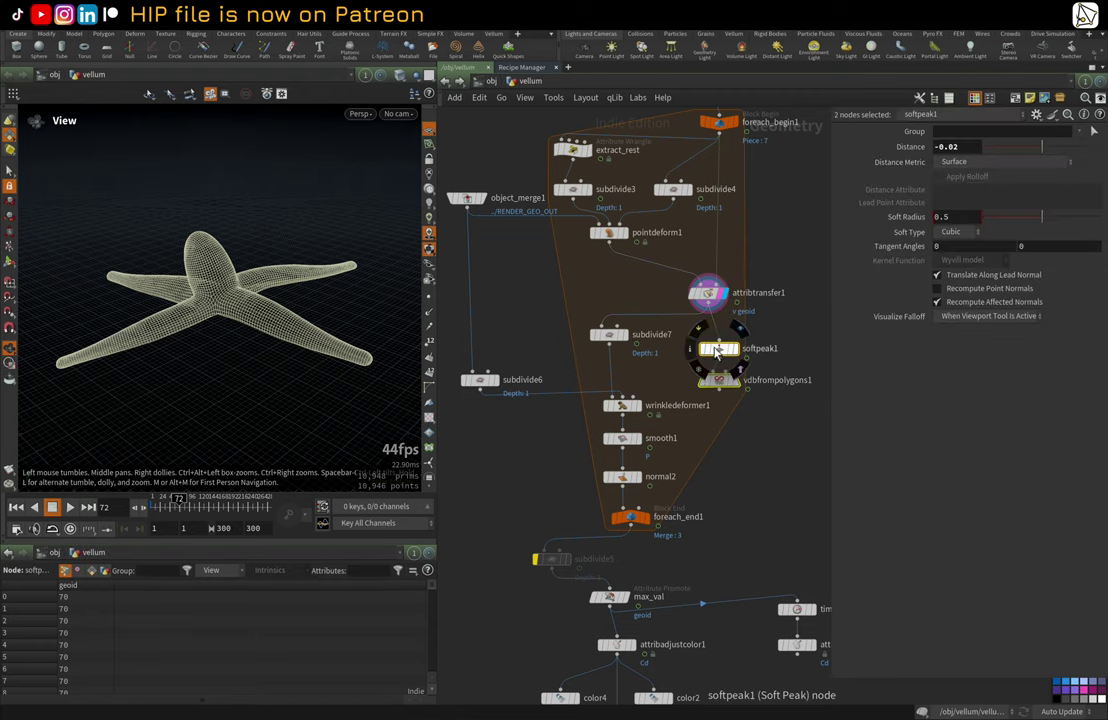
click(697, 334)
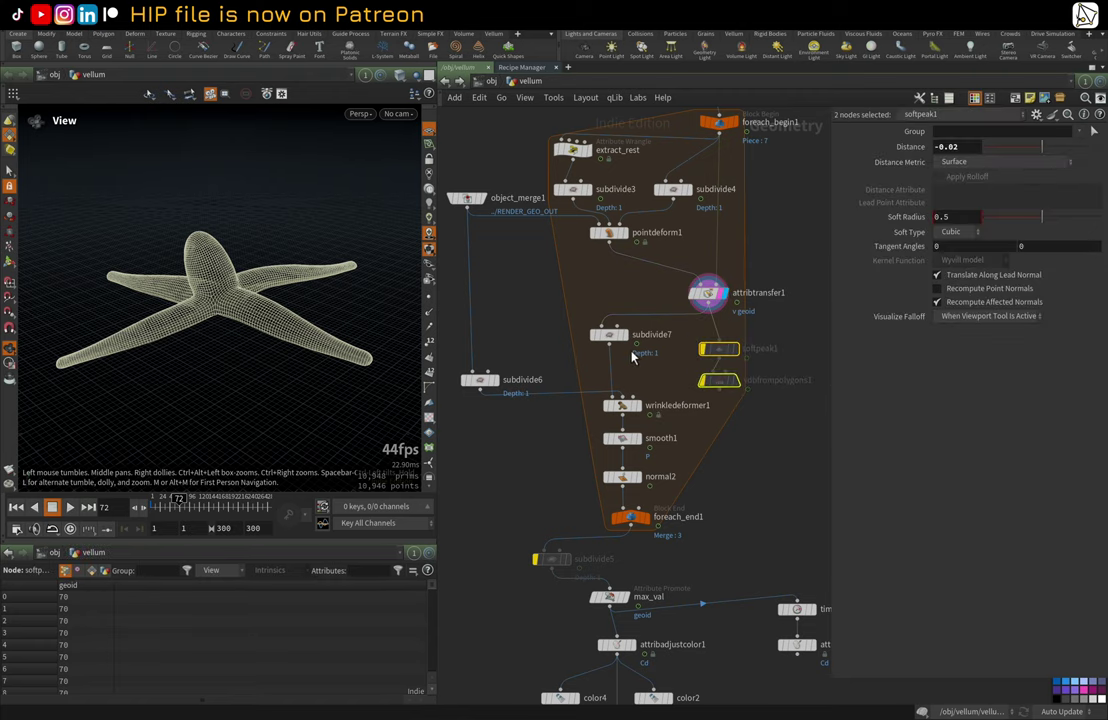
Step: Display object_merge1 and subdivide6 in turn to compare mesh density in wireframe, and return the viewport to shaded mode
click(490, 205)
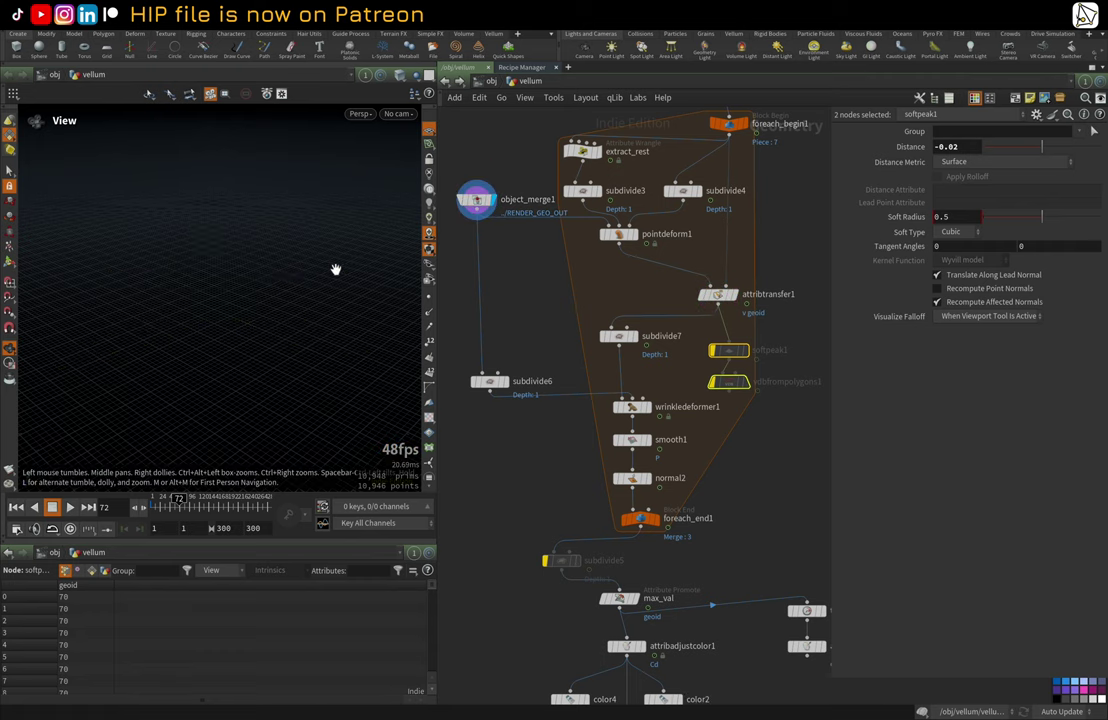
key(space+g)
scroll(177, 338, up, 5)
click(503, 386)
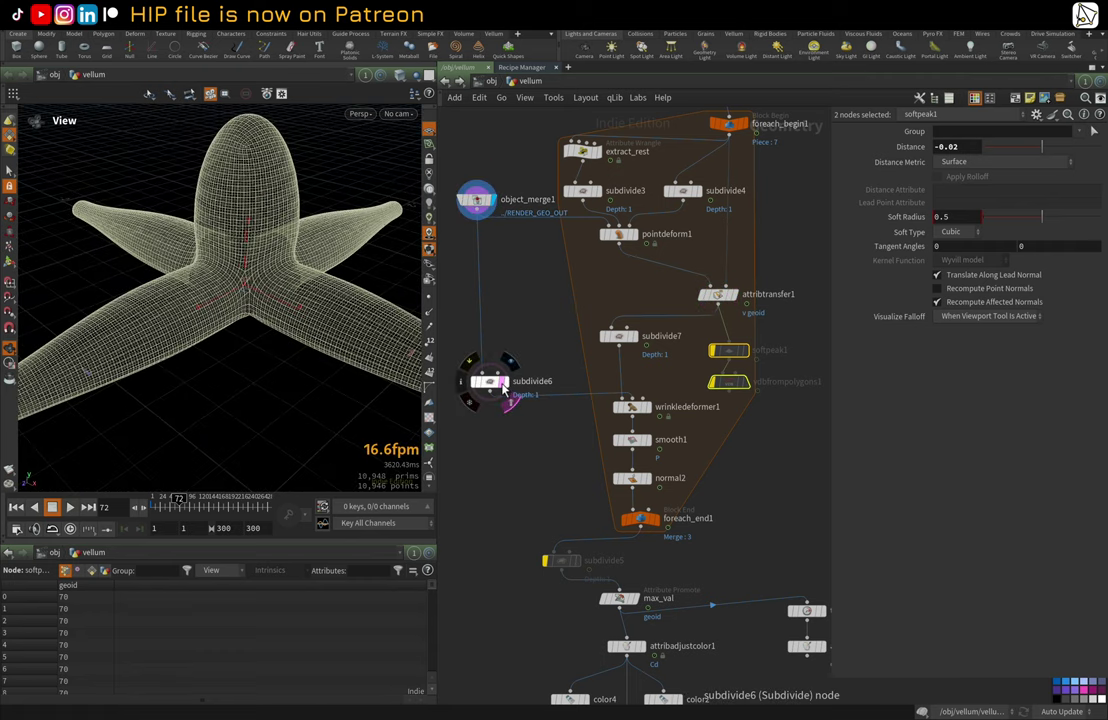
click(503, 390)
scroll(279, 272, up, 3)
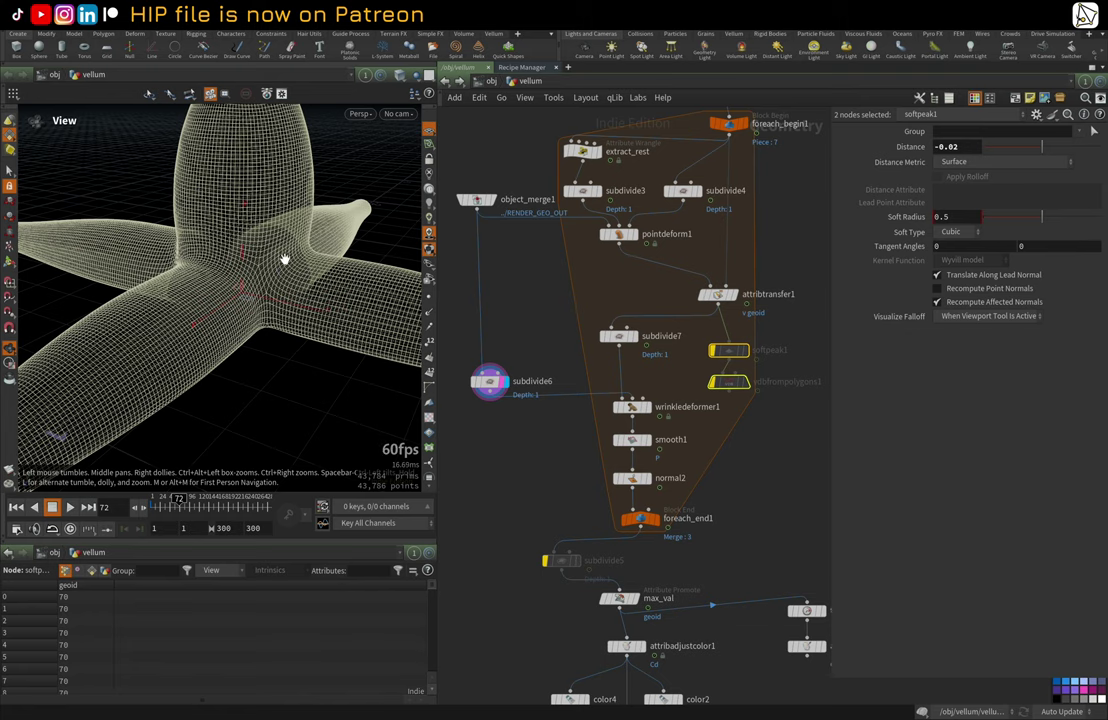
mouse_move(286, 257)
mouse_down()
mouse_move(292, 237)
mouse_move(223, 304)
mouse_up()
key(w)
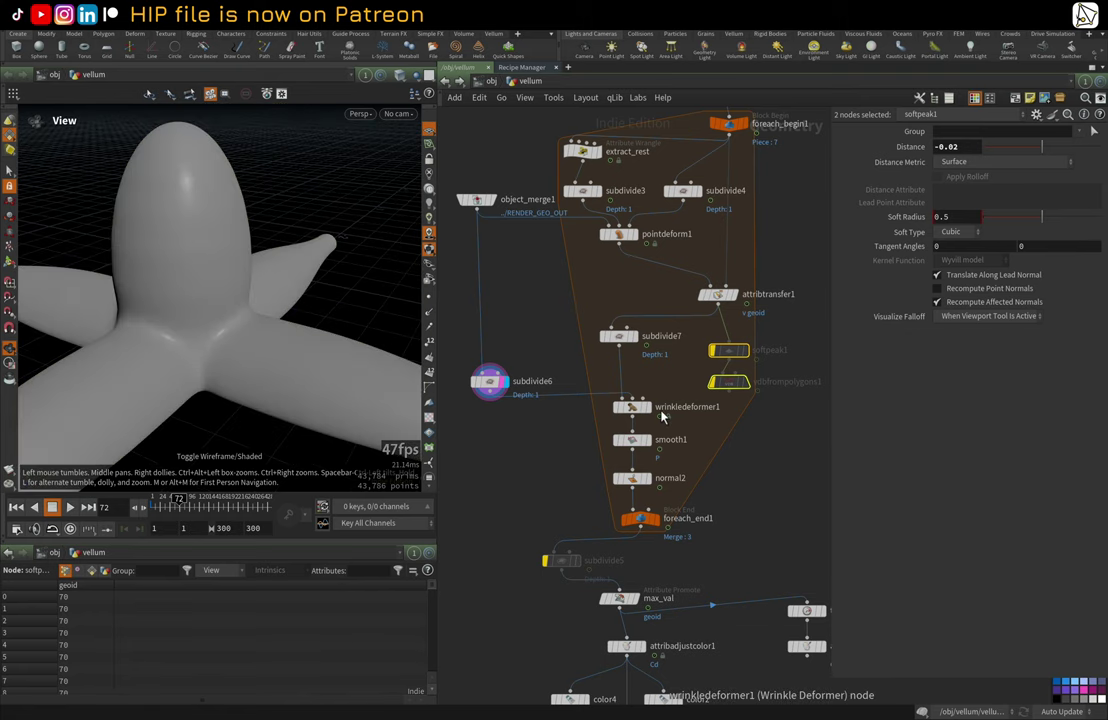
Step: Display wrinkledeformer1, frame the squid and view the node's constraint and wrinkle settings
click(648, 413)
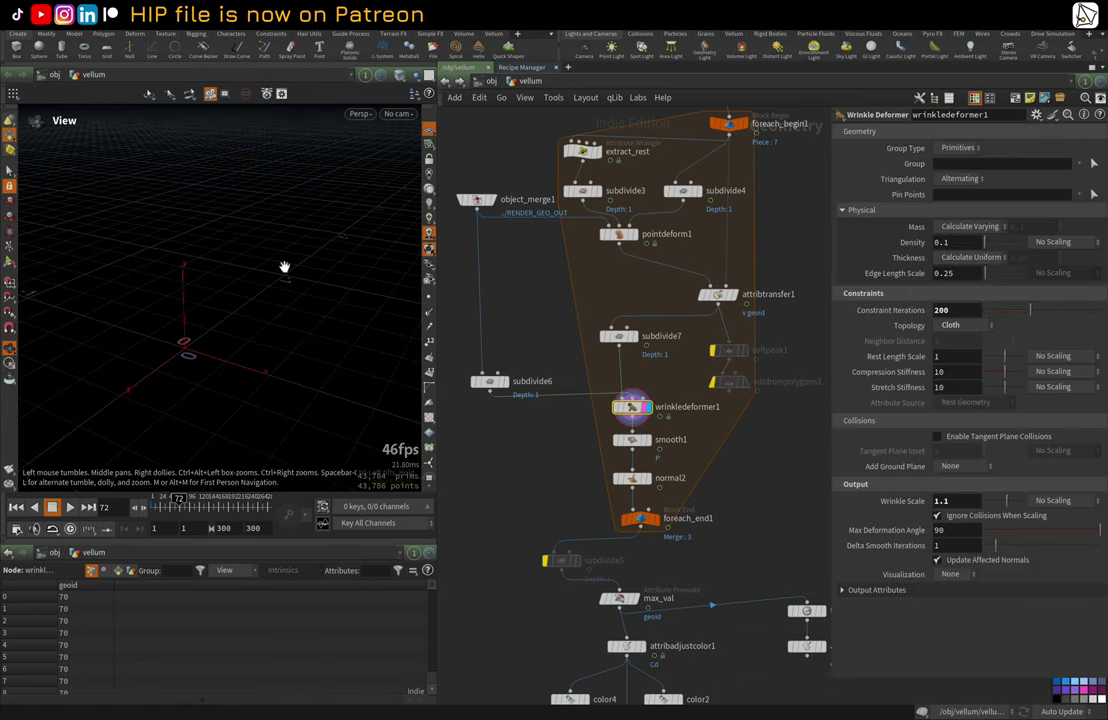
drag(284, 267, 195, 370)
key(space+g)
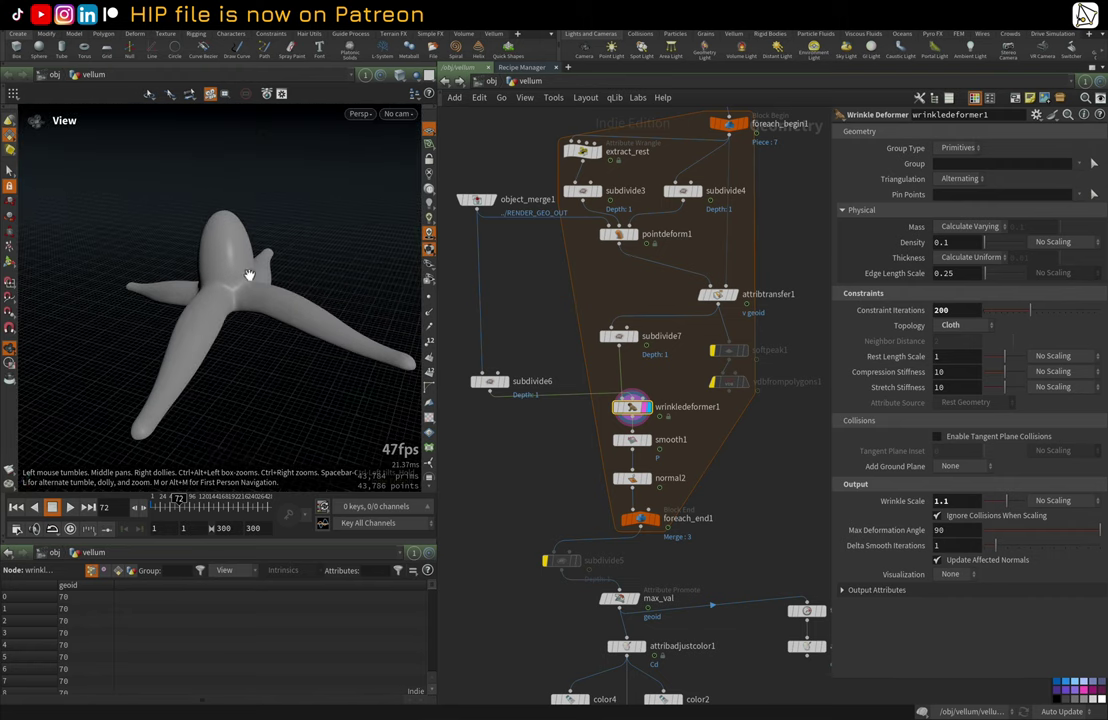
mouse_move(249, 275)
mouse_down()
mouse_move(339, 255)
mouse_move(297, 279)
mouse_move(312, 277)
mouse_move(318, 325)
mouse_move(247, 282)
mouse_move(267, 265)
mouse_move(252, 283)
mouse_up()
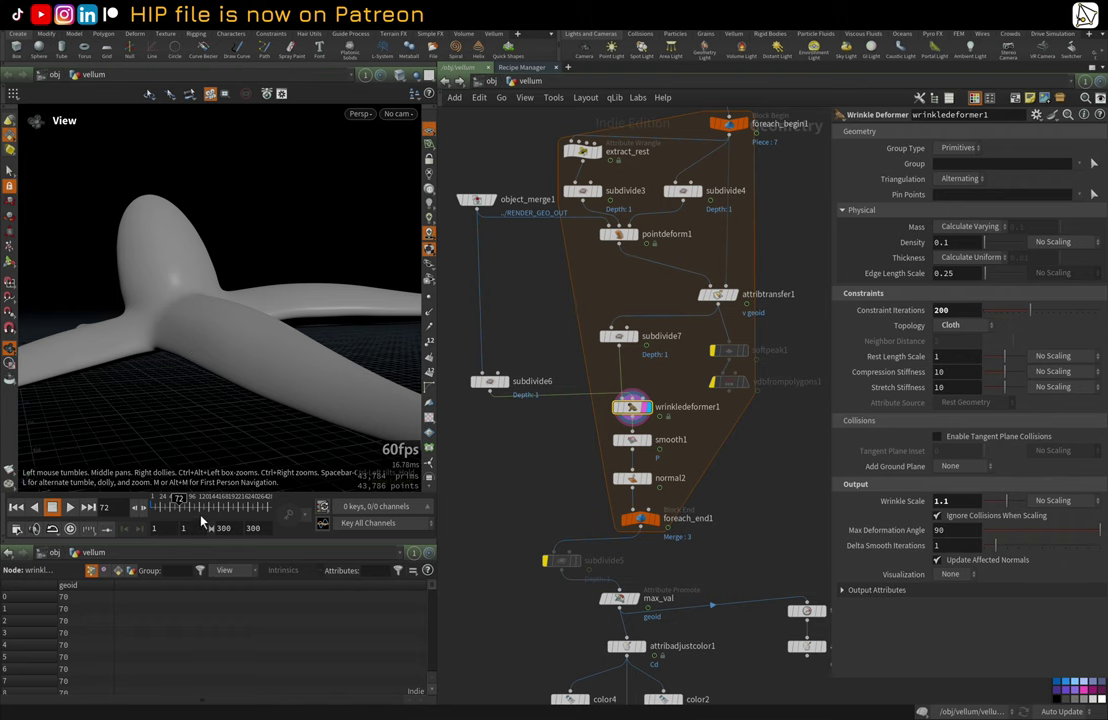
Step: View smooth1's settings below the wrinkle deformer and display normal2 to check its point normals setup
middle_drag(557, 185, 545, 490)
middle_drag(607, 247, 563, 170)
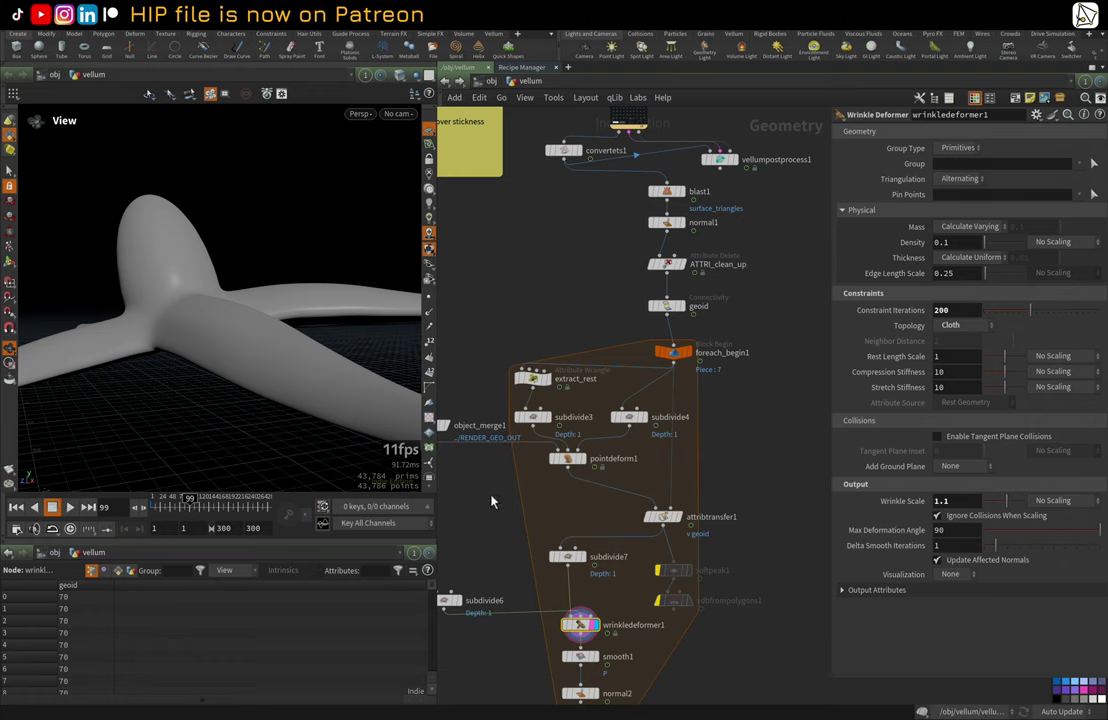
middle_drag(515, 562, 537, 403)
scroll(578, 484, up, 5)
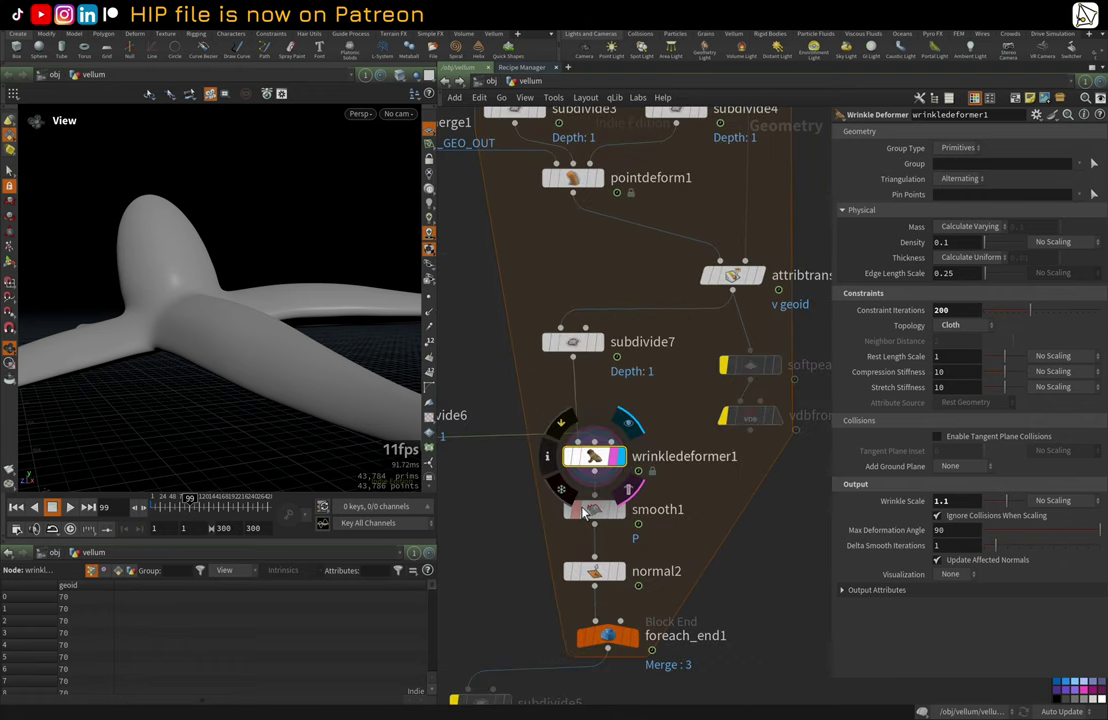
click(594, 511)
middle_drag(646, 457, 648, 394)
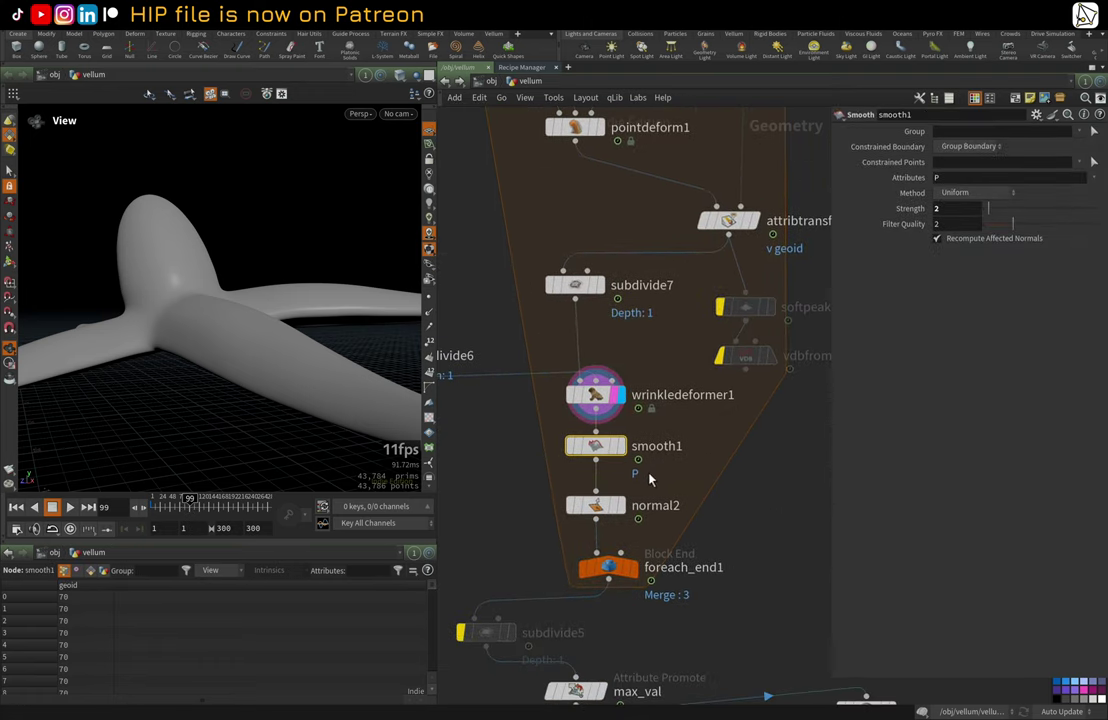
click(596, 505)
click(621, 505)
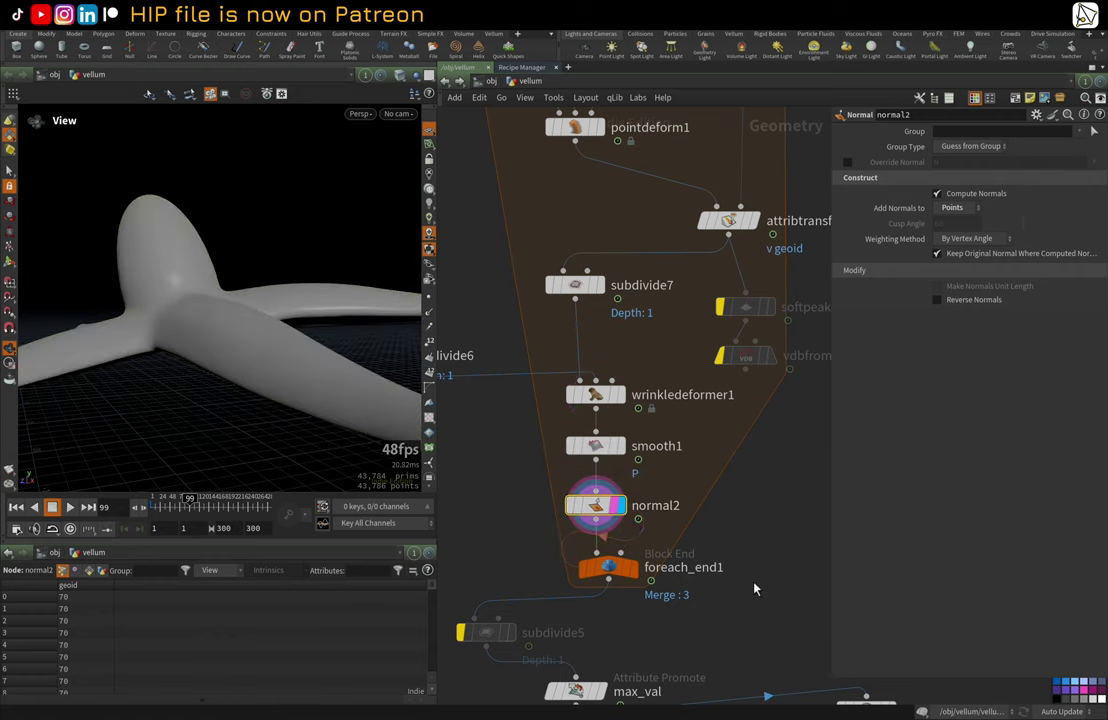
Step: Display the foreach_end1 output and examine all the merged squids up close in the viewport
middle_drag(755, 590, 762, 527)
click(635, 509)
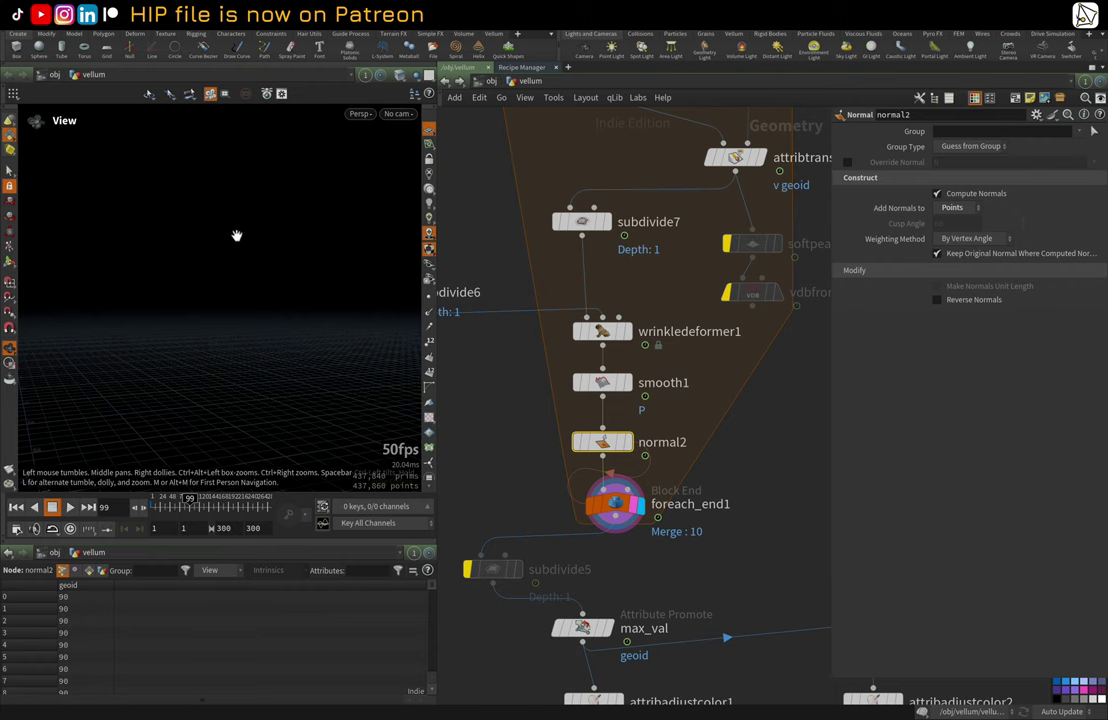
drag(185, 323, 364, 309)
scroll(242, 329, up, 5)
drag(242, 329, 313, 349)
scroll(249, 331, up, 3)
drag(300, 400, 360, 400)
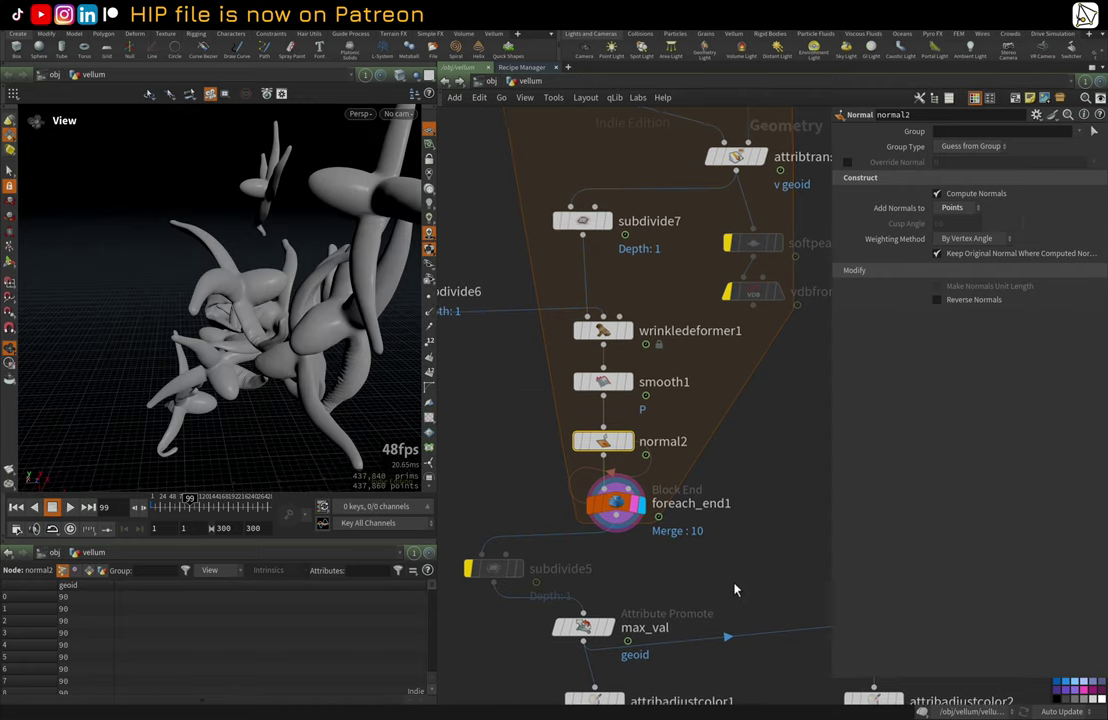
Step: Bring the colour nodes below the loop into view in a wider network editor and examine the merged squids from other angles
scroll(680, 480, down, 5)
scroll(768, 525, up, 5)
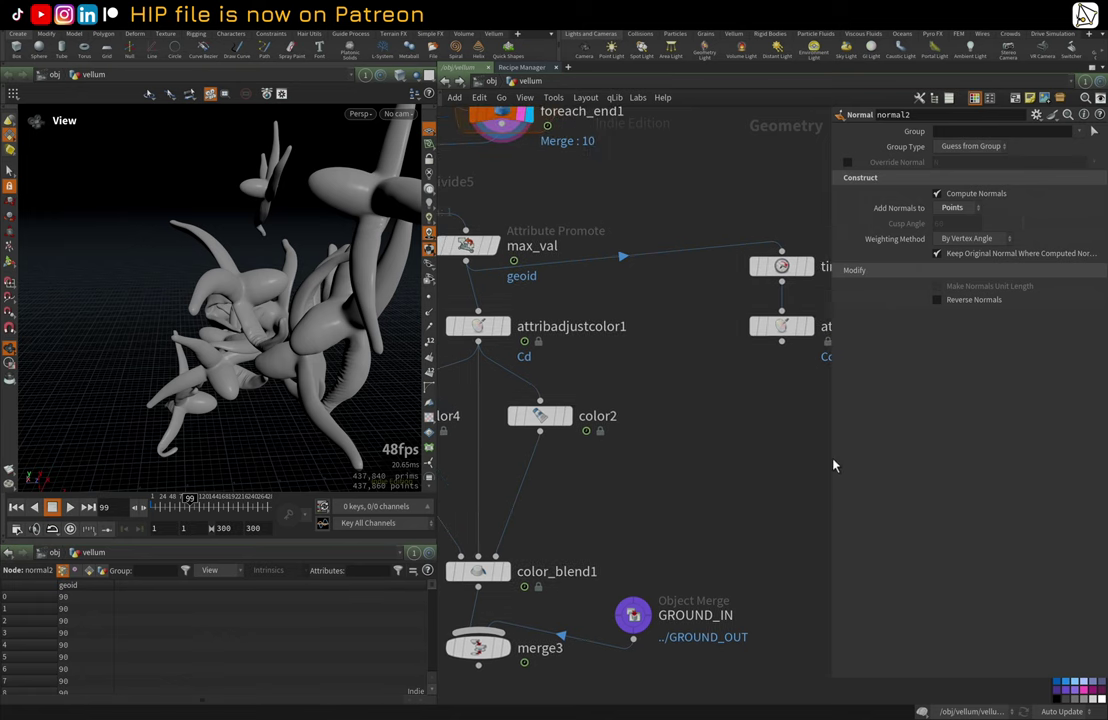
drag(831, 458, 974, 462)
scroll(732, 457, down, 4)
middle_drag(732, 458, 779, 483)
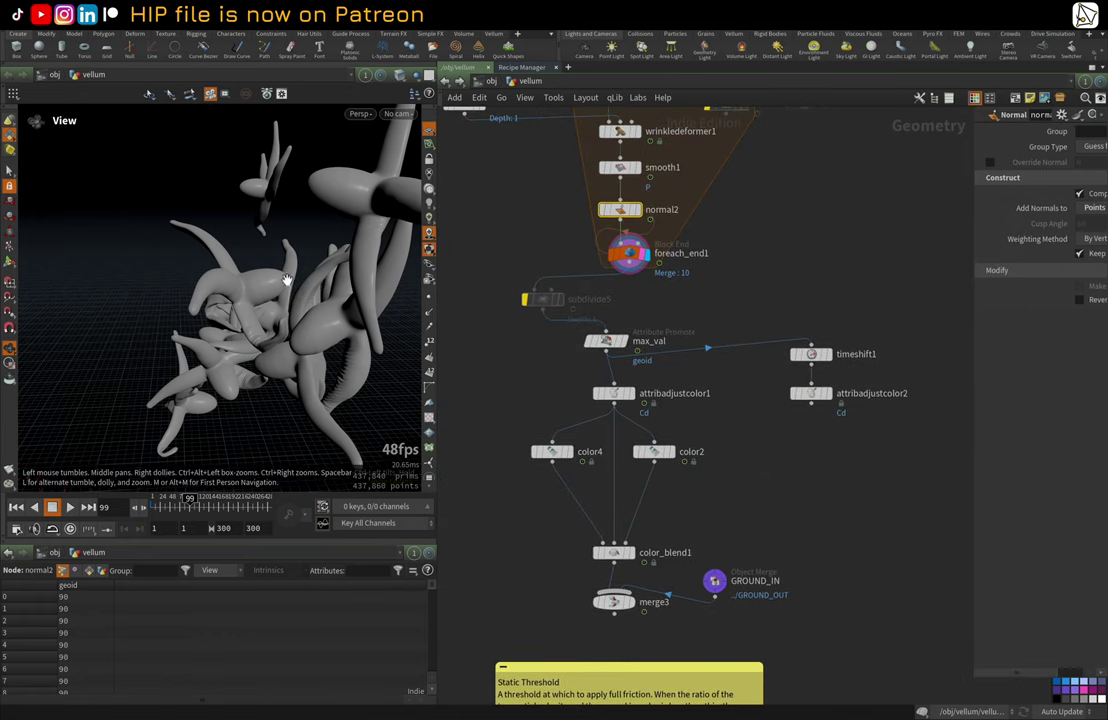
drag(284, 280, 265, 378)
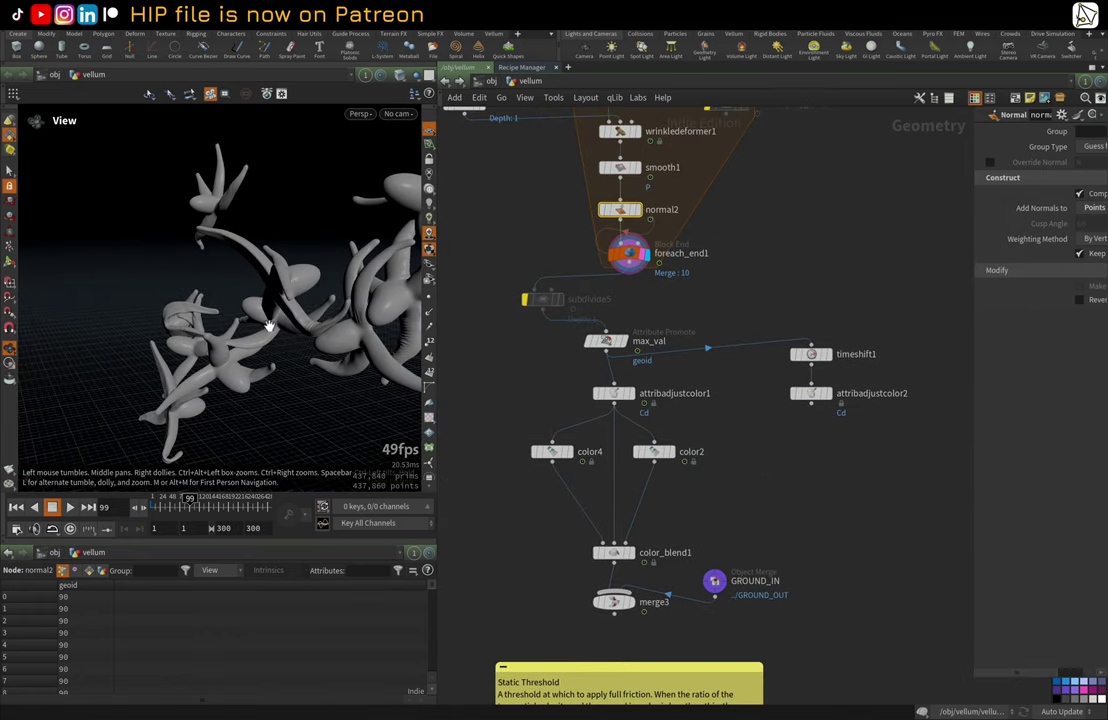
mouse_move(268, 326)
mouse_down()
mouse_move(284, 316)
mouse_move(218, 314)
mouse_move(262, 318)
mouse_up()
drag(274, 234, 322, 196)
scroll(514, 515, down, 5)
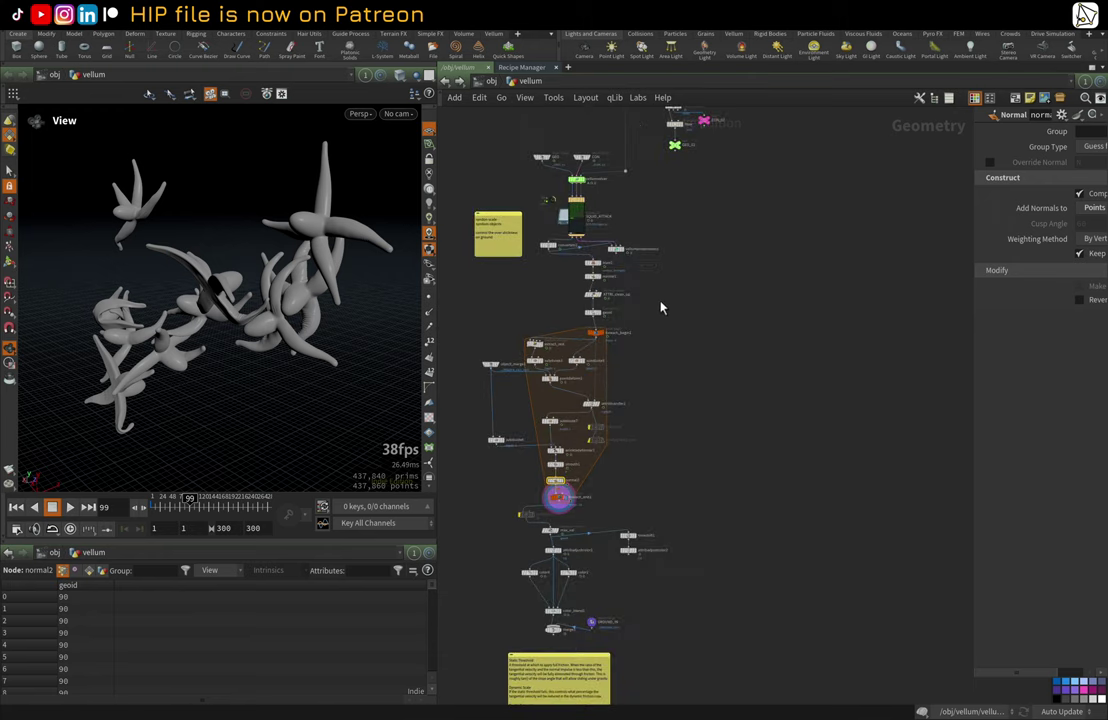
Step: Review the node network from the squid setup and Vellum solver down to the colour branch below foreach_end1
middle_drag(748, 209, 759, 497)
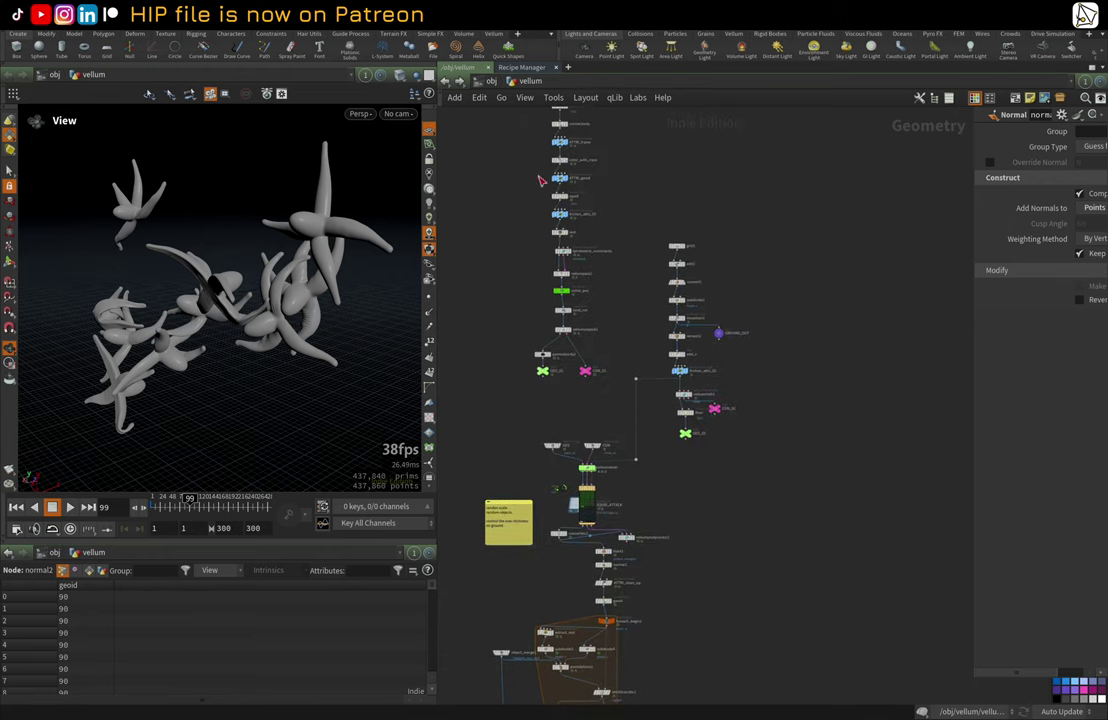
middle_drag(778, 556, 814, 349)
scroll(814, 349, down, 1)
scroll(780, 420, up, 1)
middle_drag(732, 490, 769, 396)
scroll(765, 410, up, 4)
scroll(757, 436, up, 1)
scroll(700, 457, up, 6)
middle_drag(696, 459, 823, 358)
middle_drag(774, 400, 813, 337)
middle_drag(756, 617, 776, 424)
scroll(776, 424, down, 1)
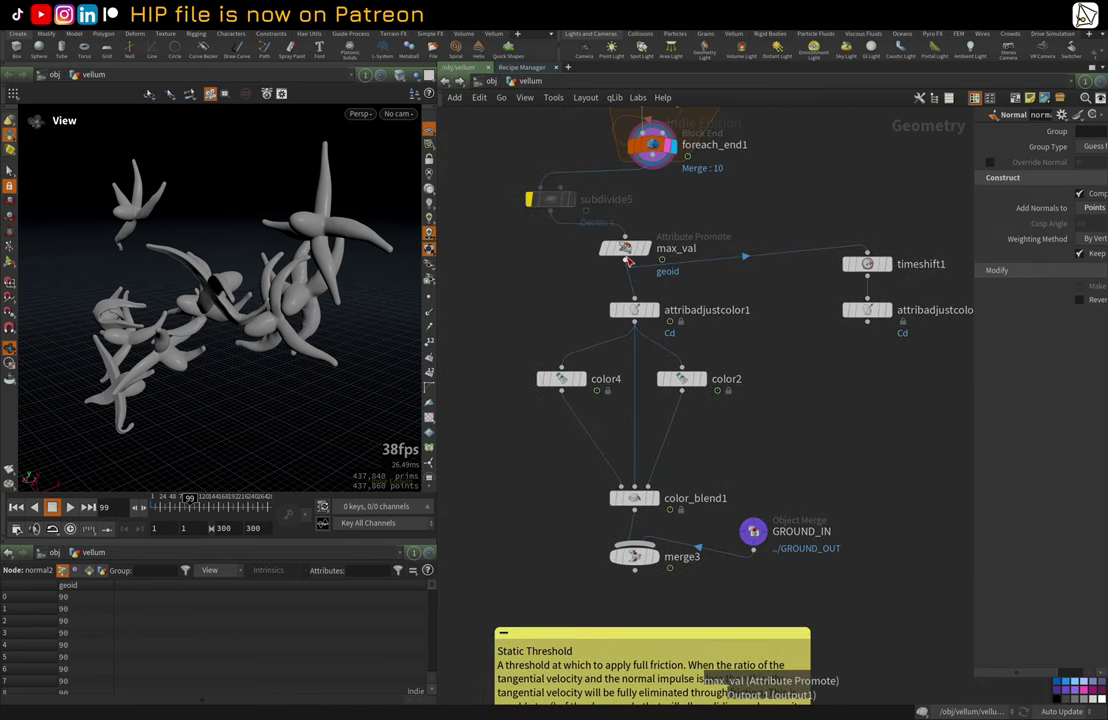
Step: Display max_val and view its settings for promoting geoid from point to a detail attribute named max
click(627, 251)
middle_drag(779, 189, 745, 215)
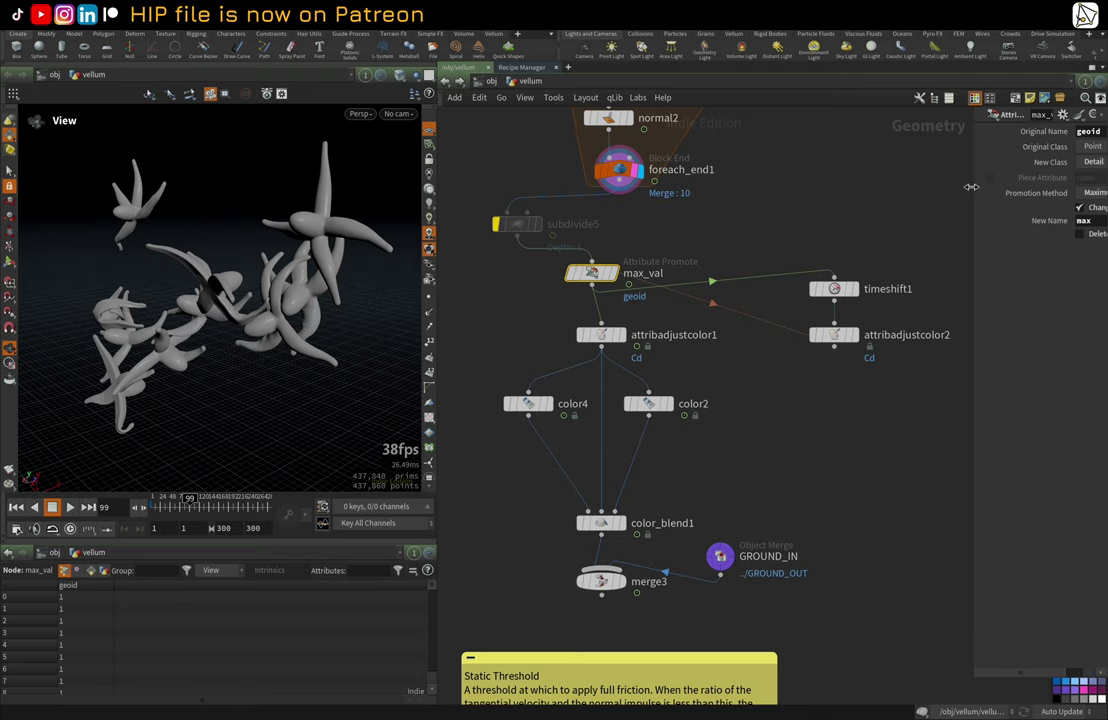
drag(971, 187, 833, 200)
middle_drag(769, 427, 746, 429)
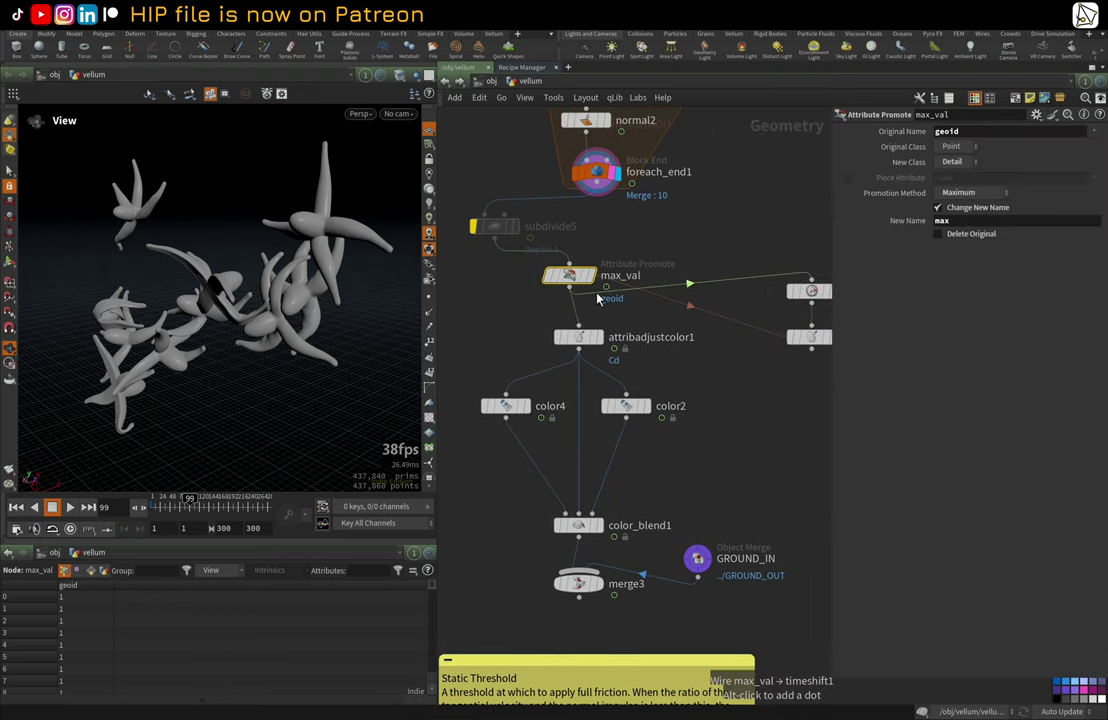
mouse_move(588, 286)
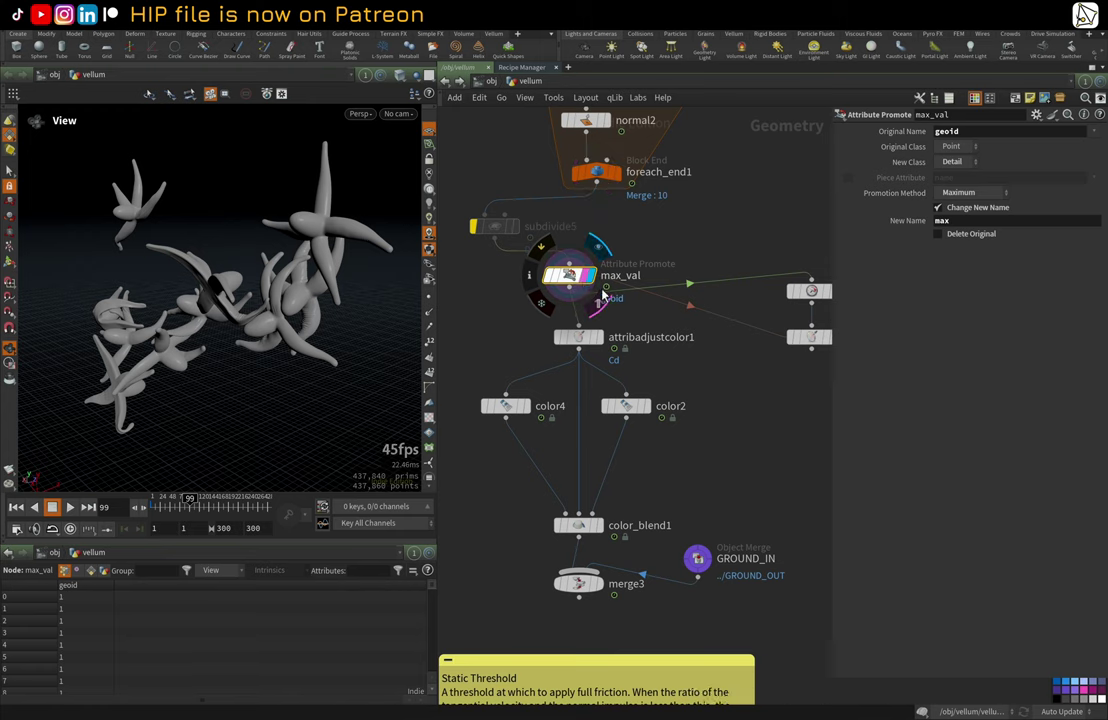
Step: Display attribadjustcolor1 and set the seed of its random geoid-based colours to 26
click(594, 341)
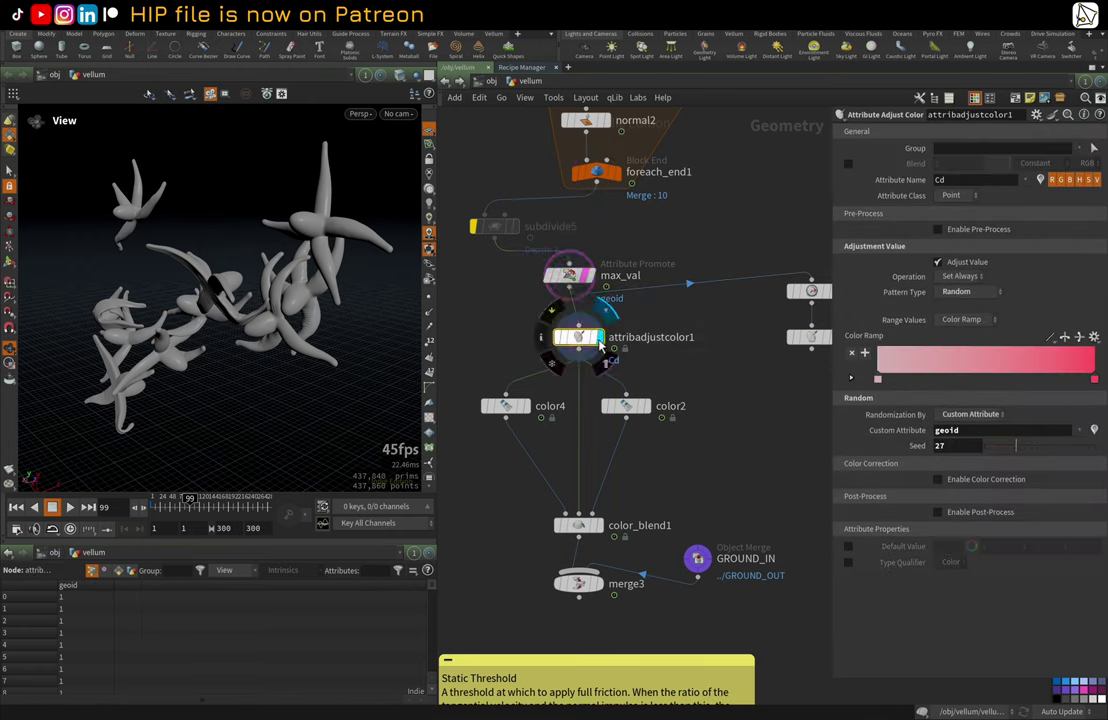
click(594, 341)
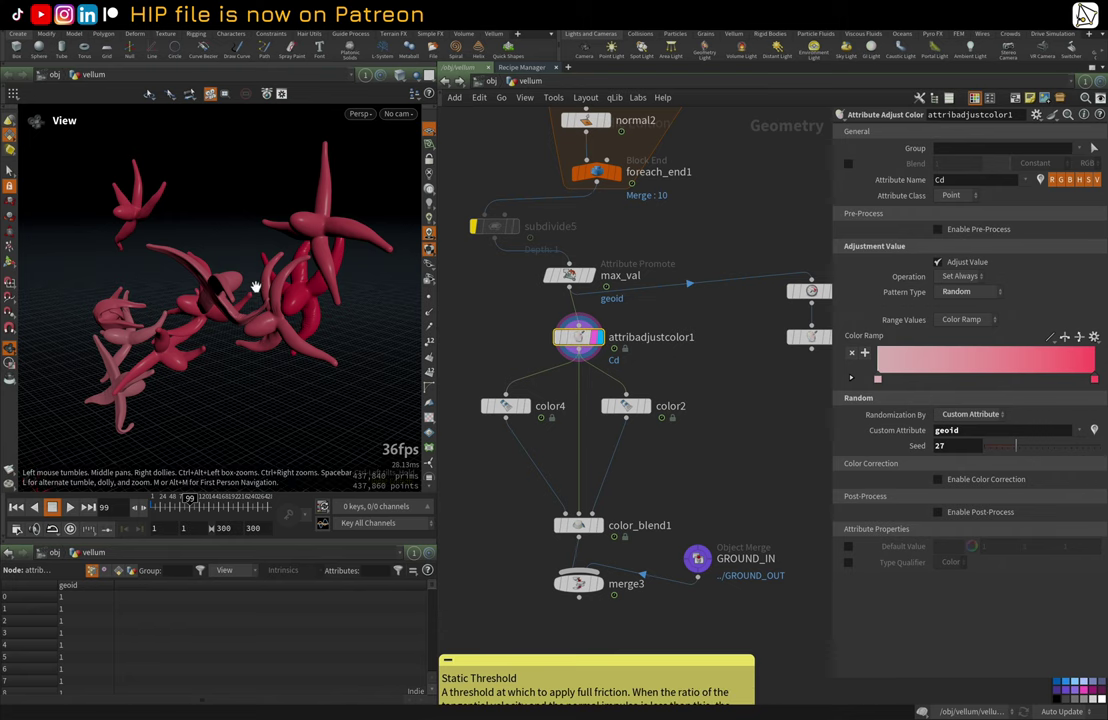
mouse_move(251, 292)
mouse_down()
mouse_move(289, 299)
mouse_move(223, 299)
mouse_move(232, 289)
mouse_up()
drag(1003, 451, 1015, 450)
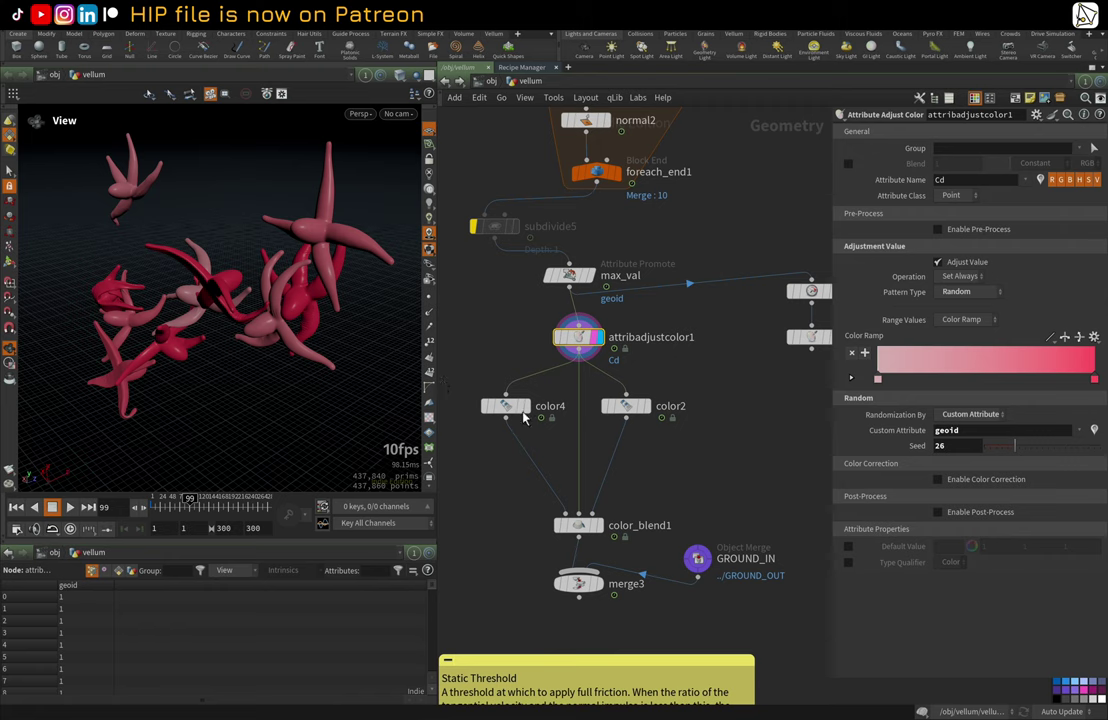
Step: Display color4 and color2 in turn to compare the constant skin colour with the sucker_mask attribute ramp
click(512, 410)
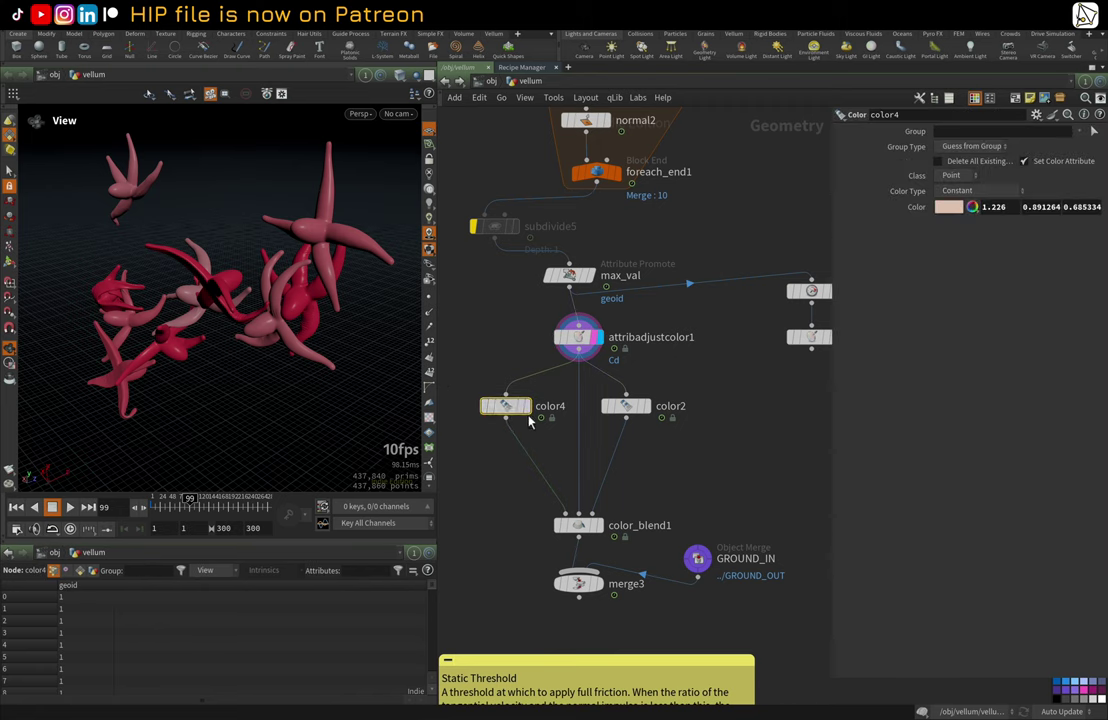
click(530, 381)
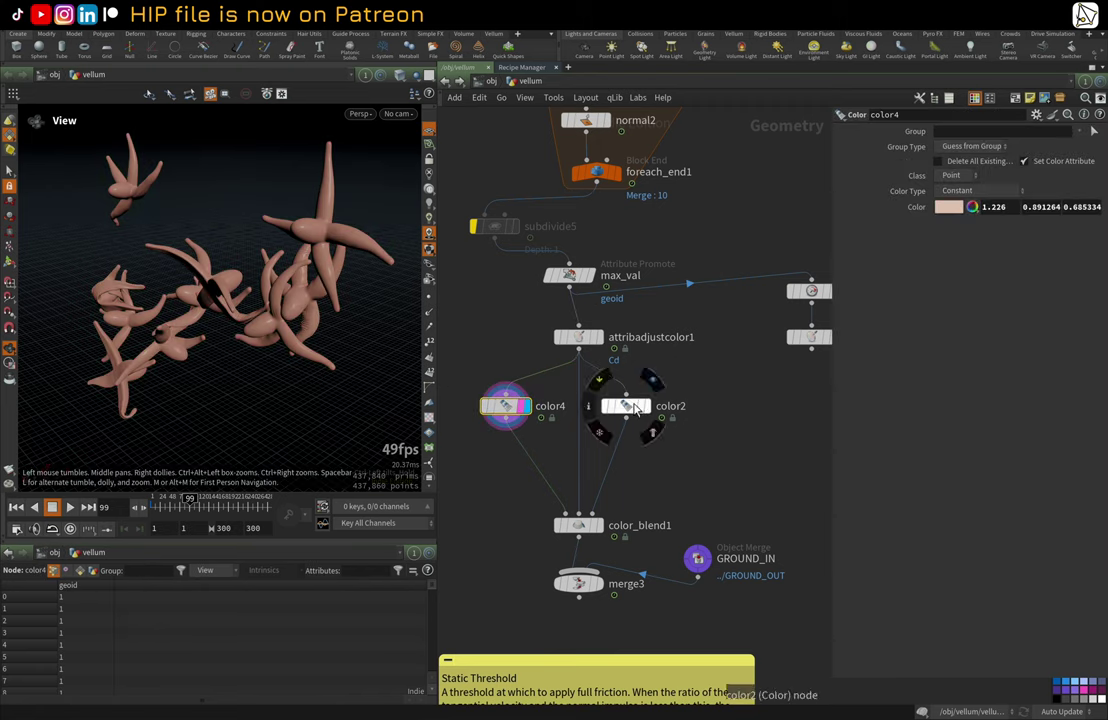
click(630, 407)
click(651, 381)
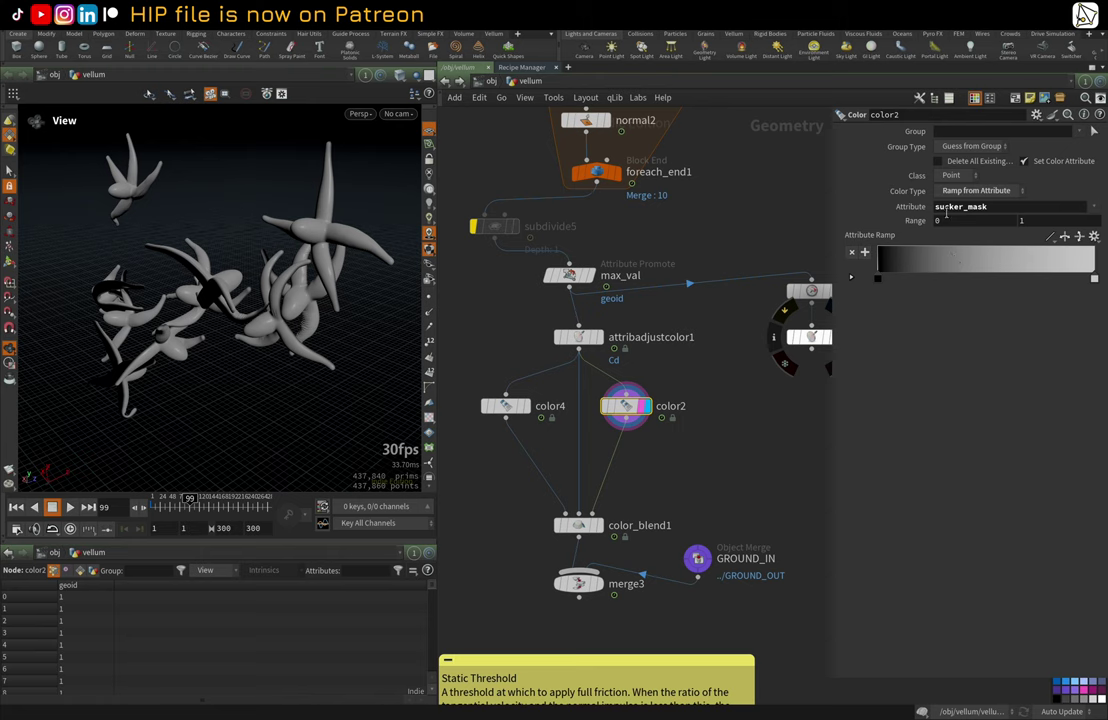
mouse_move(331, 284)
mouse_down()
mouse_move(352, 280)
mouse_move(334, 287)
mouse_up()
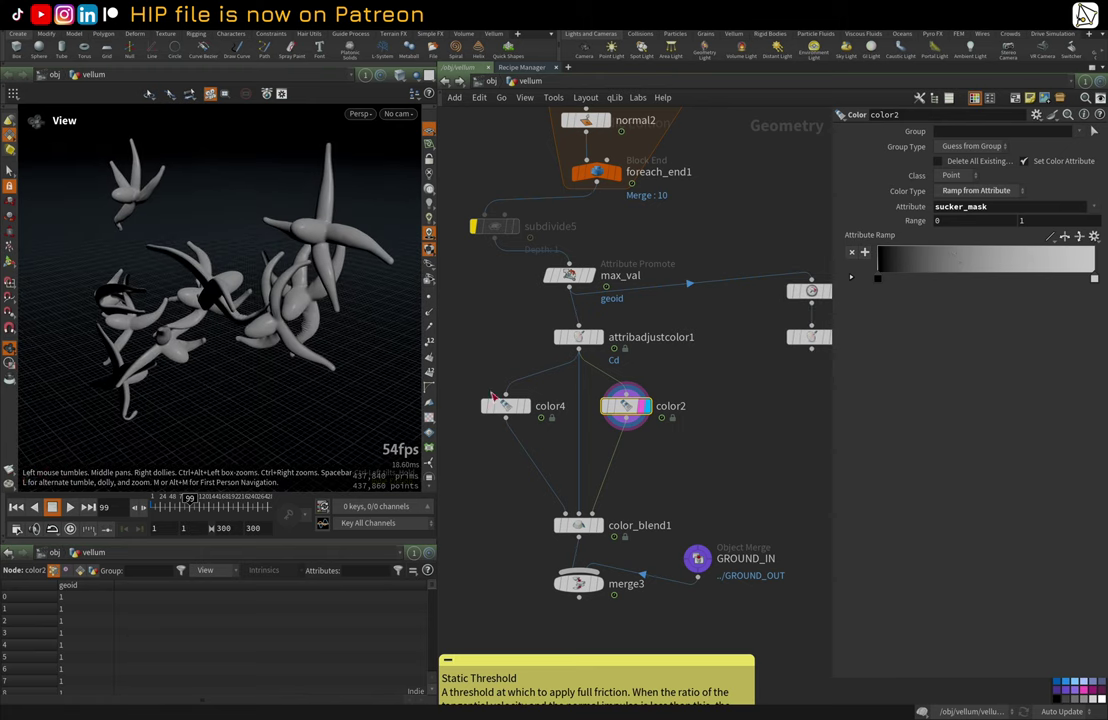
Step: Display color_blend1 and examine the blended sucker and body colours on the squids up close
click(578, 524)
click(597, 525)
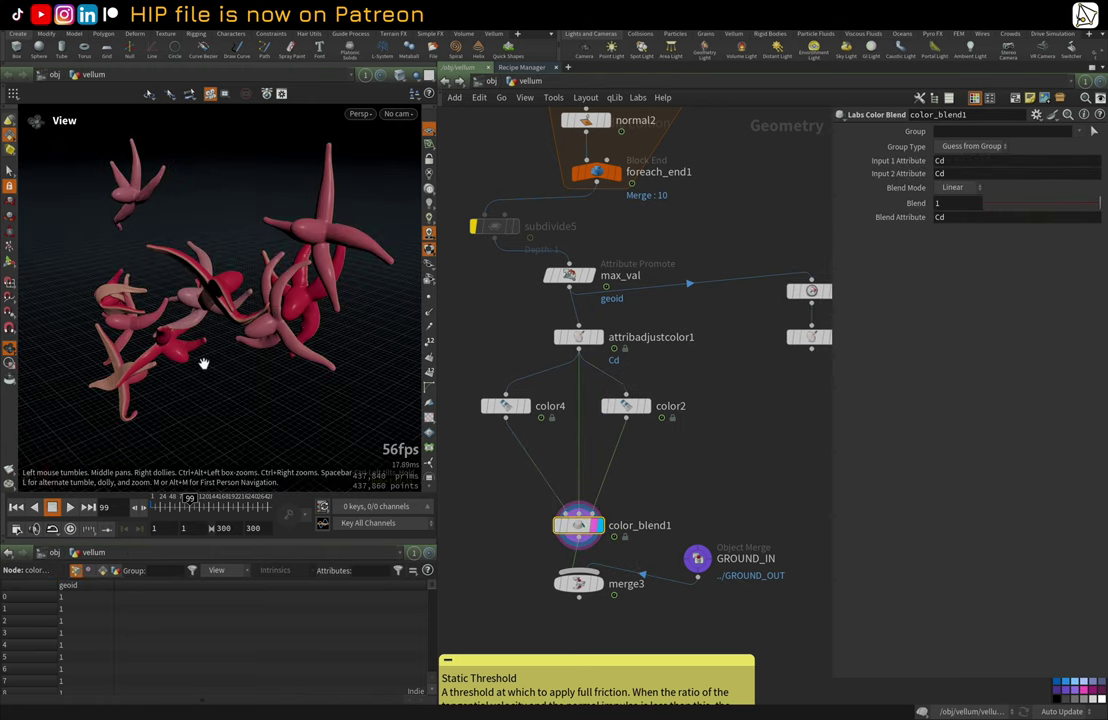
drag(204, 363, 222, 311)
right_drag(222, 311, 314, 282)
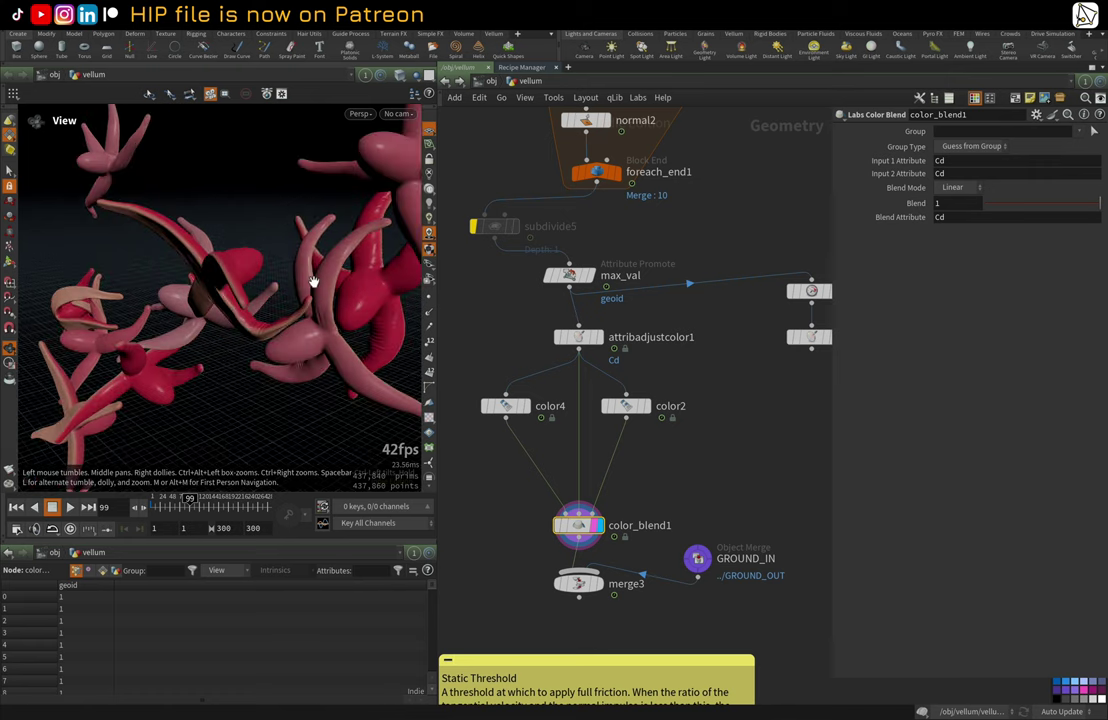
drag(313, 281, 407, 354)
drag(173, 235, 277, 283)
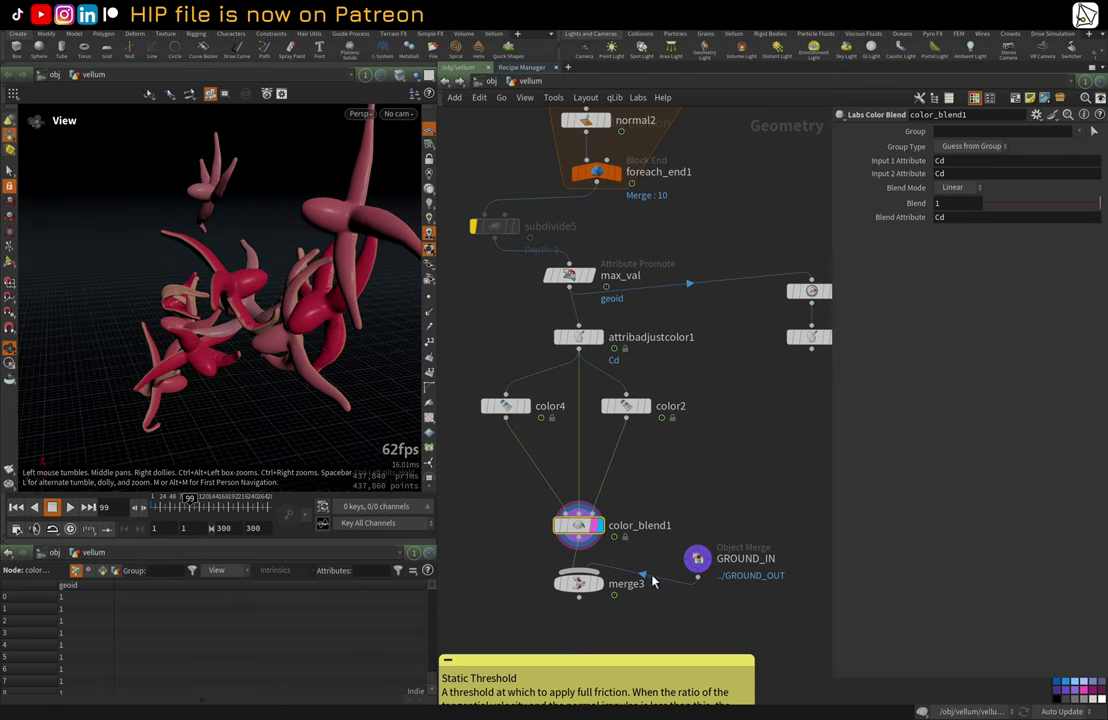
Step: Display merge3 to show the coloured squids together with the ground geometry
click(600, 585)
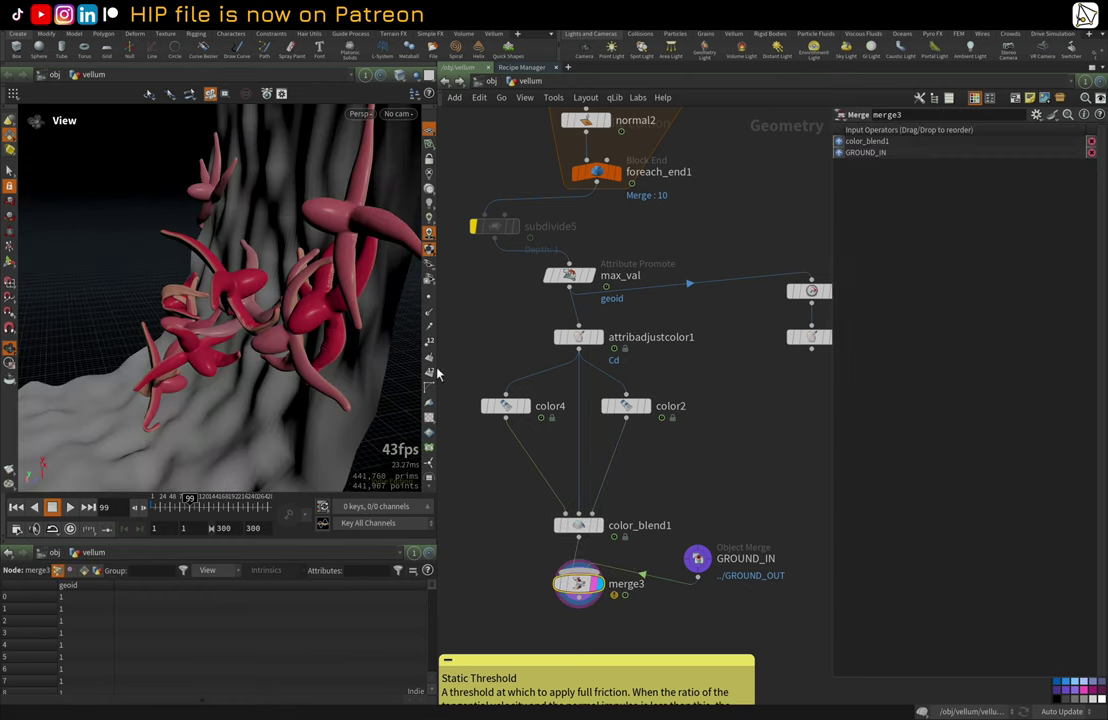
click(399, 114)
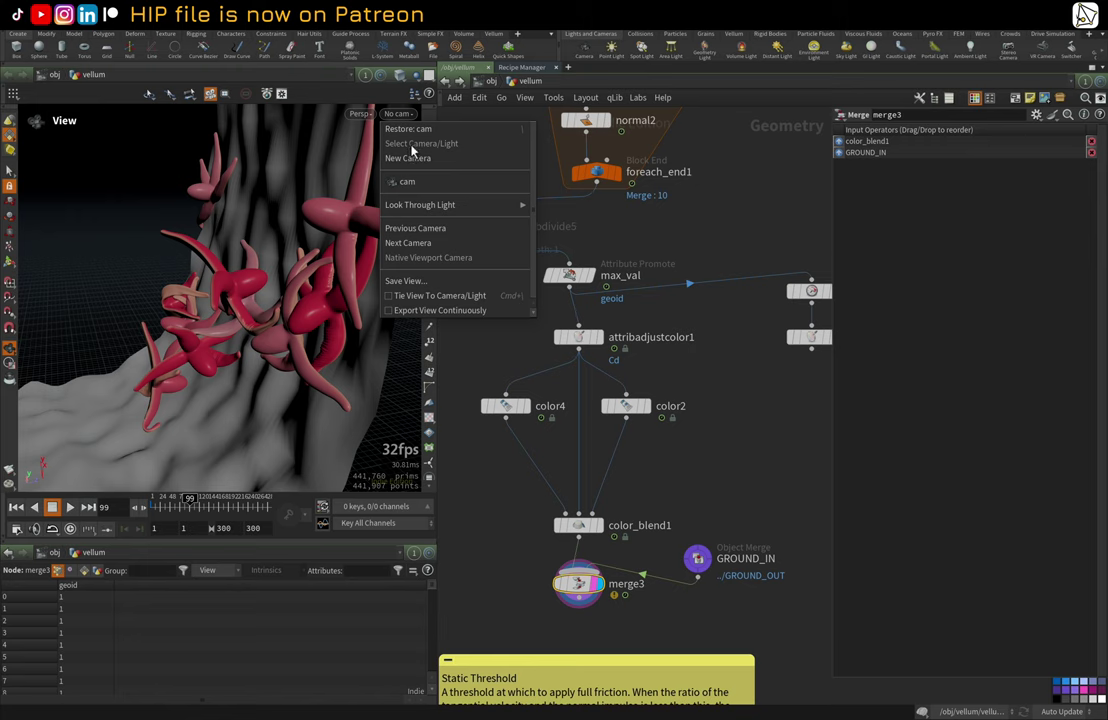
click(483, 360)
Step: Collapse the Static Threshold sticky note below merge3
middle_drag(484, 358, 517, 298)
scroll(480, 305, down, 1)
middle_drag(516, 495, 559, 406)
scroll(549, 454, down, 2)
scroll(554, 410, up, 4)
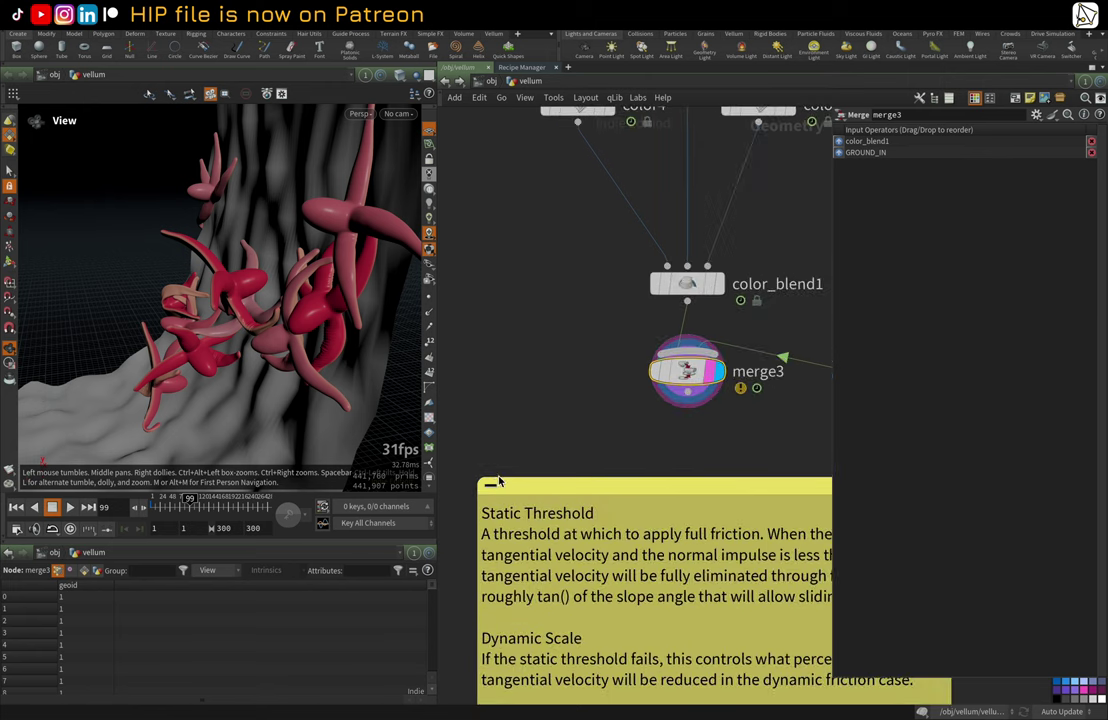
click(490, 484)
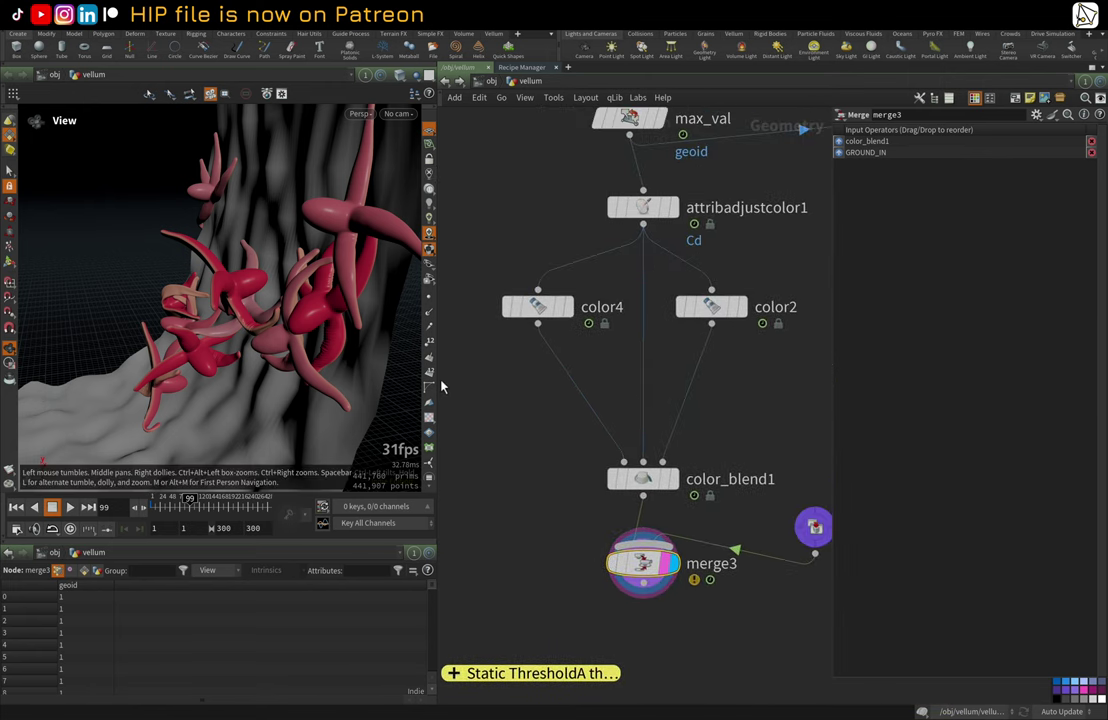
scroll(531, 383, down, 3)
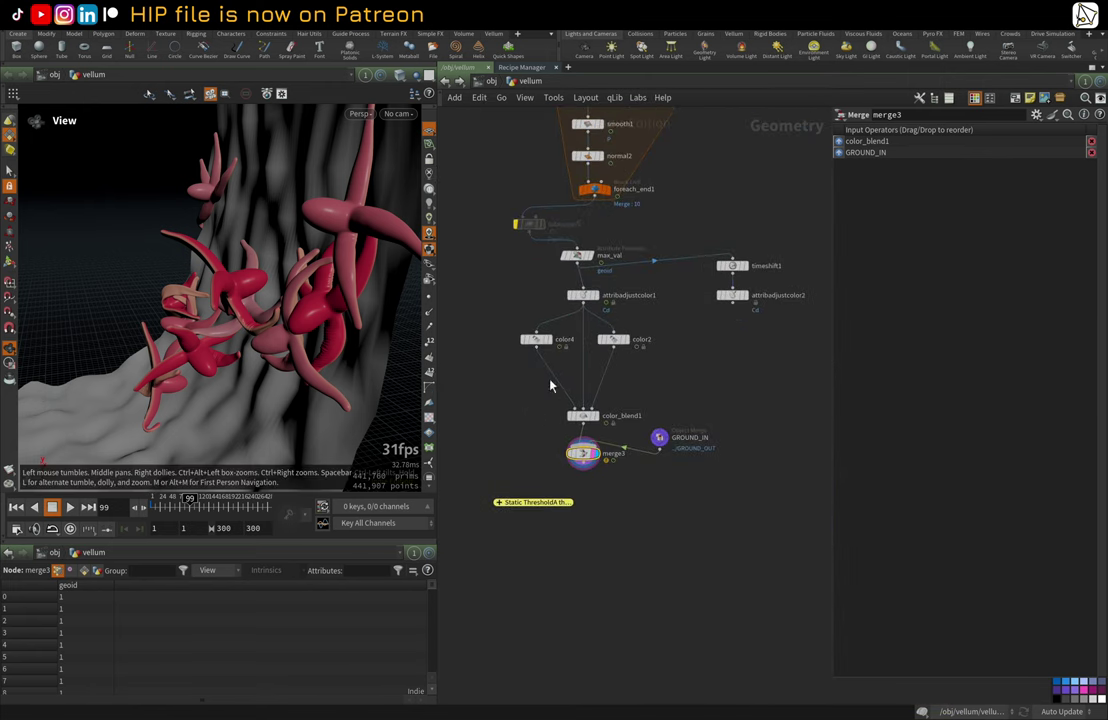
Step: Examine the squids against the ground and the per-squid loop network that leads to merge3
drag(272, 245, 227, 276)
drag(306, 235, 229, 253)
middle_drag(536, 173, 556, 462)
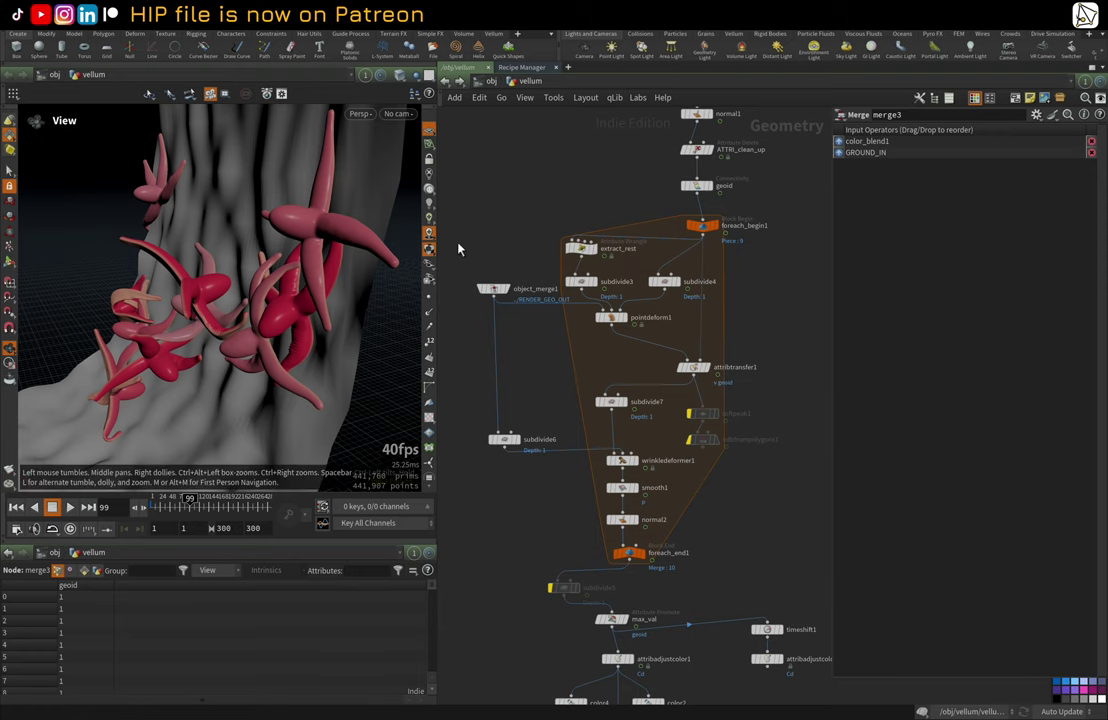
middle_drag(519, 561, 527, 395)
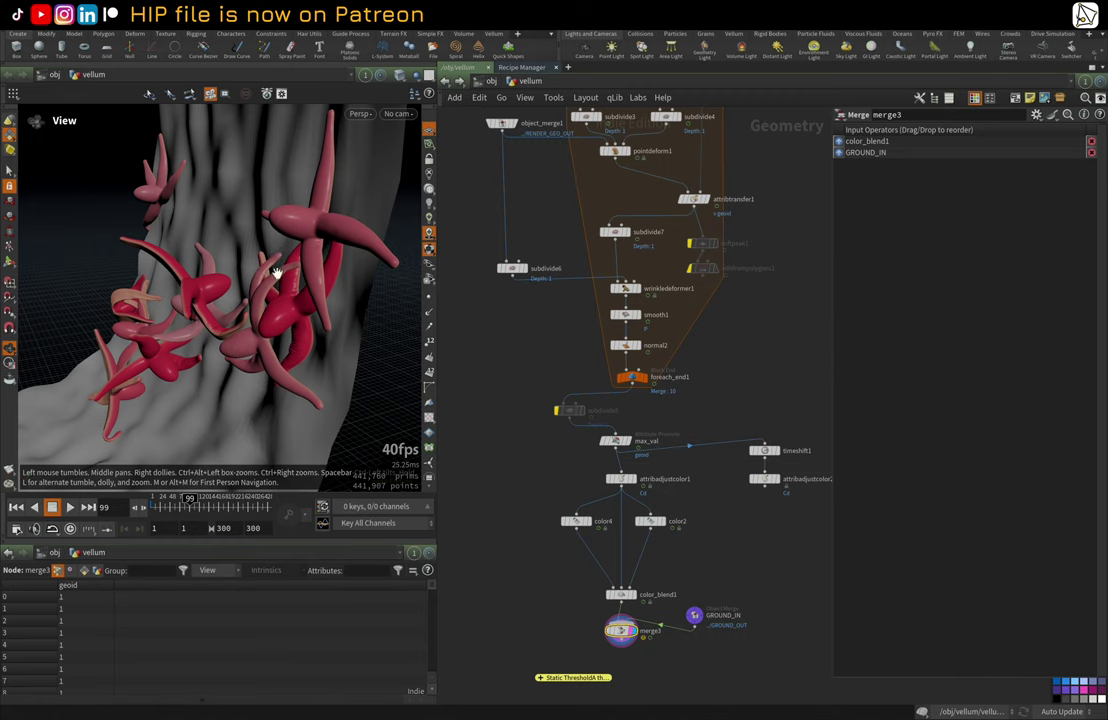
middle_drag(532, 361, 563, 337)
scroll(563, 337, down, 1)
scroll(227, 270, up, 4)
Step: Face the squids on the ground wall and switch the viewport to look through the scene camera cam
drag(227, 270, 328, 270)
click(398, 113)
click(375, 150)
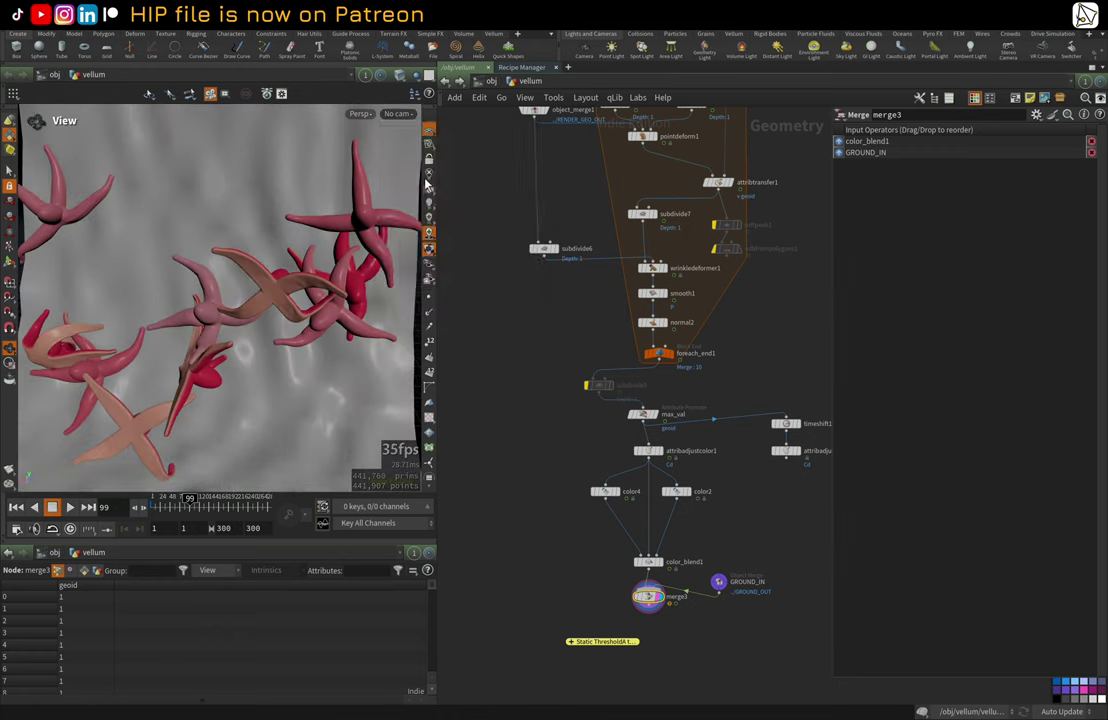
Step: Trace the network upward from the per-squid loop through the SQUID_ATTACK cache to the initial squid geometry setup
middle_drag(787, 318, 750, 393)
scroll(750, 393, down, 2)
middle_drag(789, 312, 755, 453)
middle_drag(742, 349, 747, 440)
scroll(747, 440, up, 1)
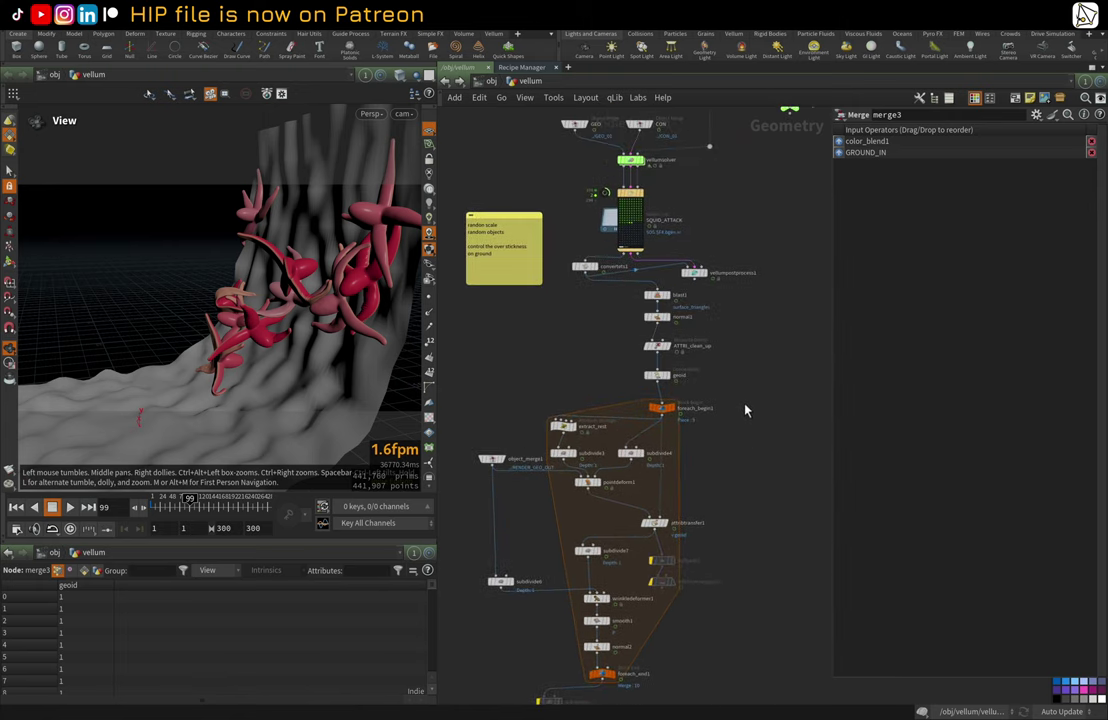
middle_drag(759, 314, 743, 432)
scroll(743, 432, up, 1)
middle_drag(504, 334, 492, 452)
scroll(636, 271, up, 2)
scroll(613, 361, down, 4)
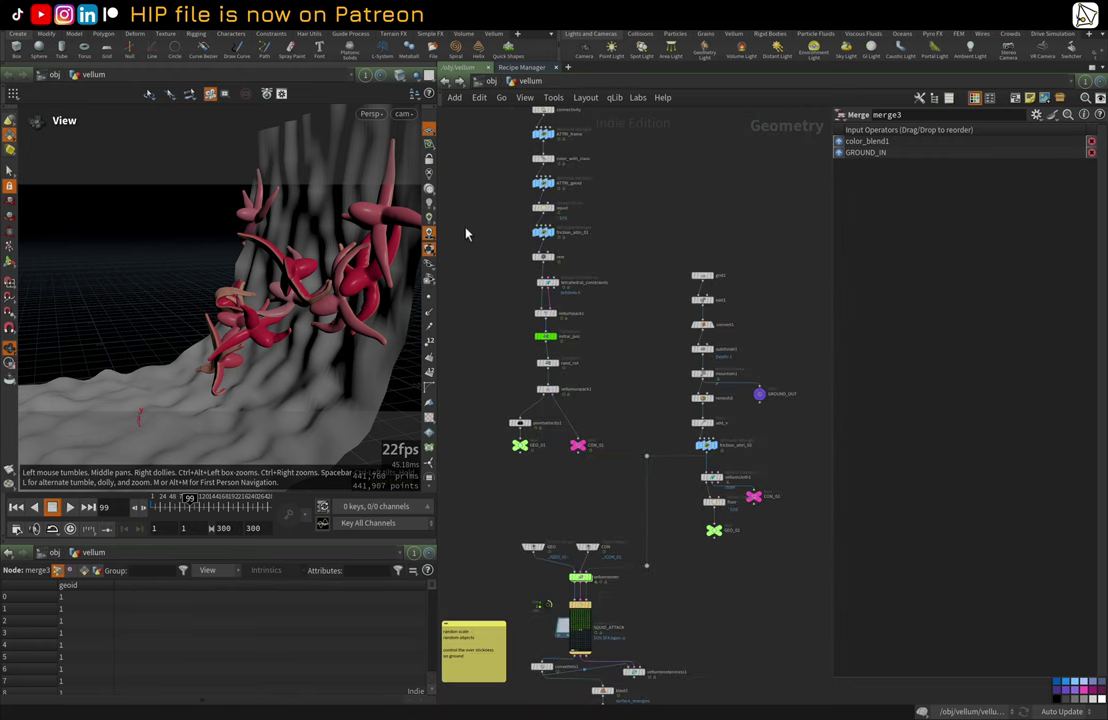
middle_drag(465, 234, 510, 468)
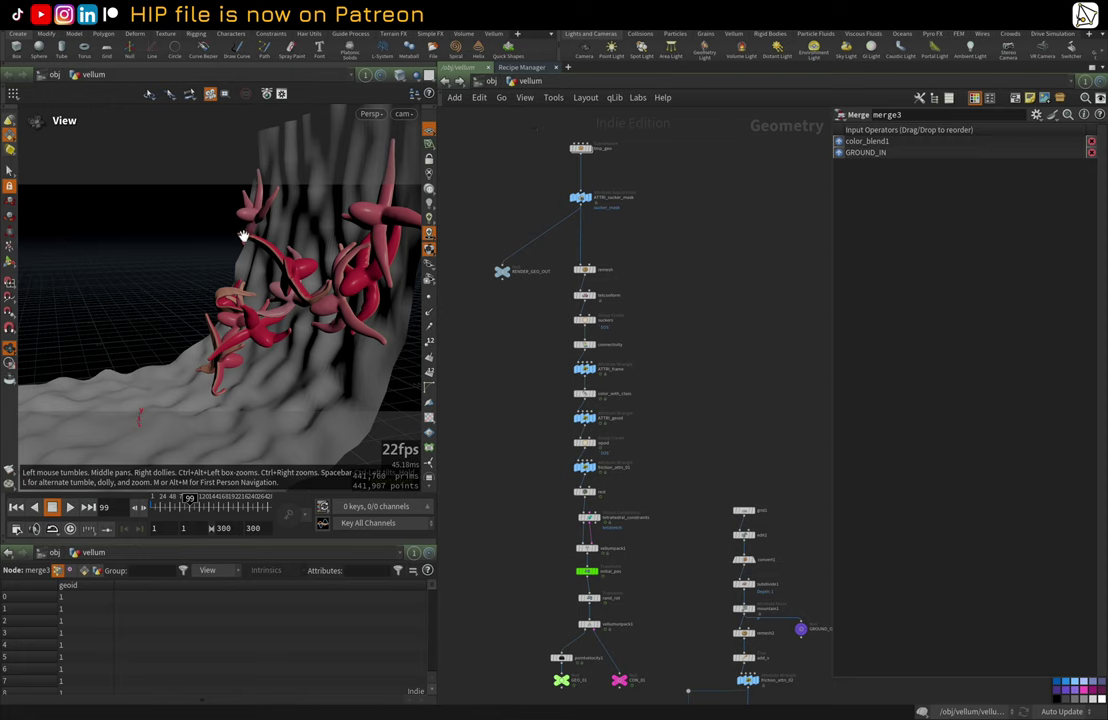
Step: Leave the camera view and inspect the squids clinging to the ground up close
scroll(290, 270, up, 5)
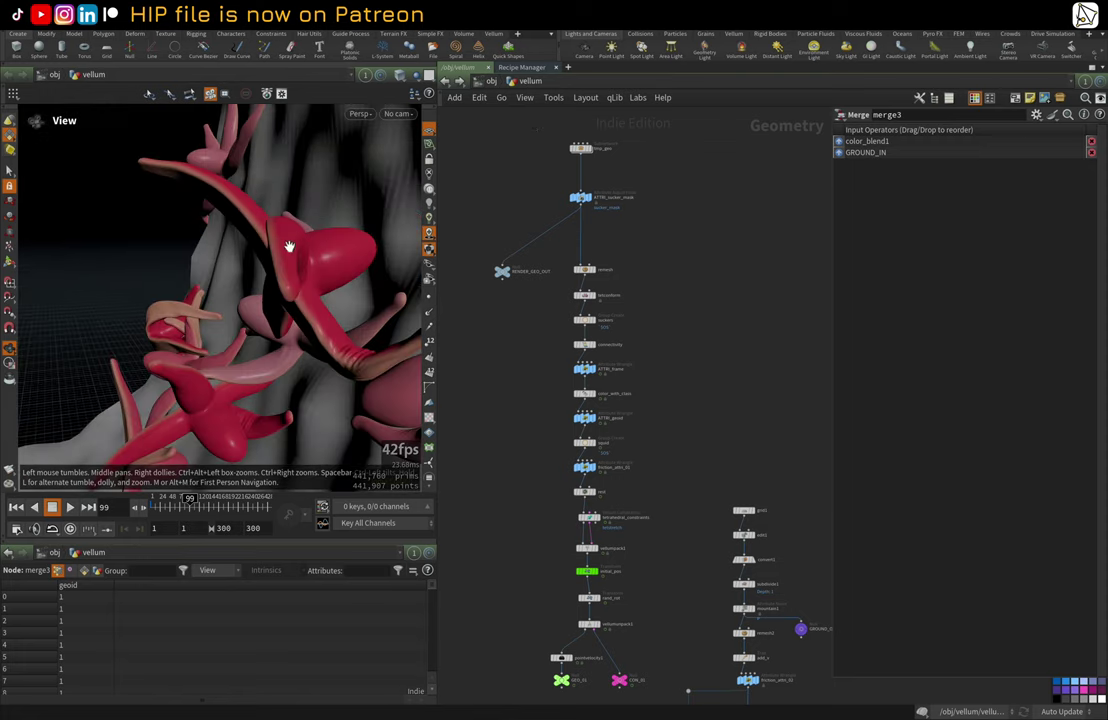
drag(311, 254, 260, 289)
scroll(665, 300, down, 3)
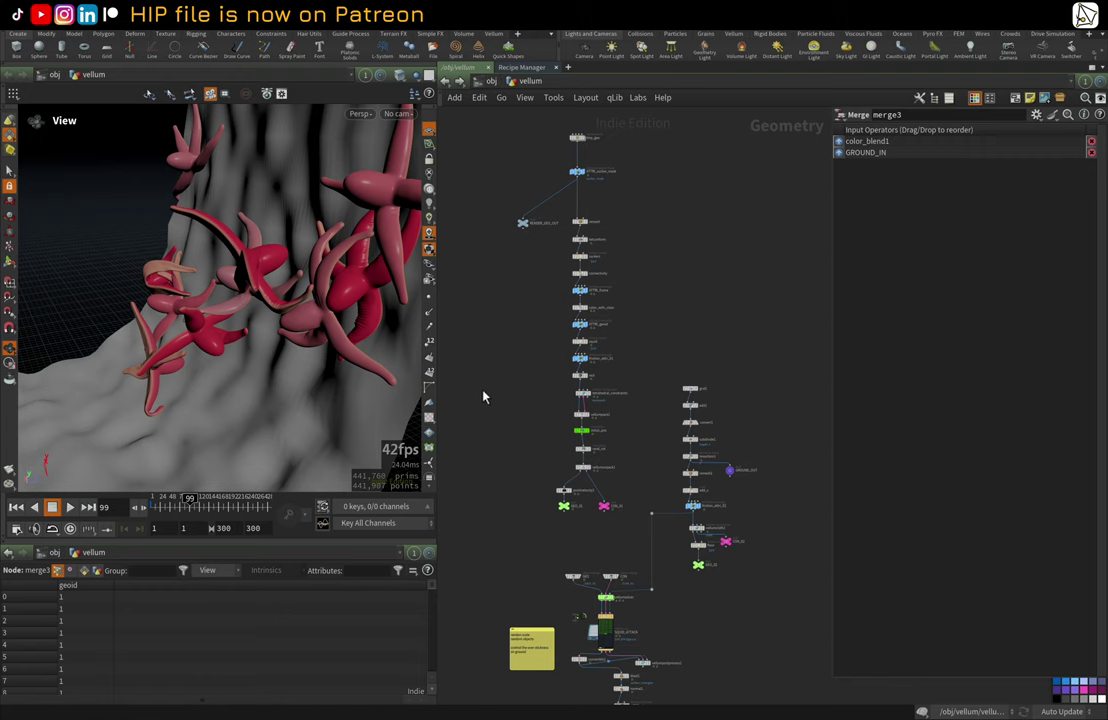
Step: Trace the network back down from the setup to merge3 and inspect the final squid result from the side
middle_drag(482, 398, 506, 258)
middle_drag(780, 506, 747, 337)
scroll(611, 361, up, 2)
scroll(715, 464, down, 1)
middle_drag(715, 464, 718, 332)
scroll(679, 388, up, 2)
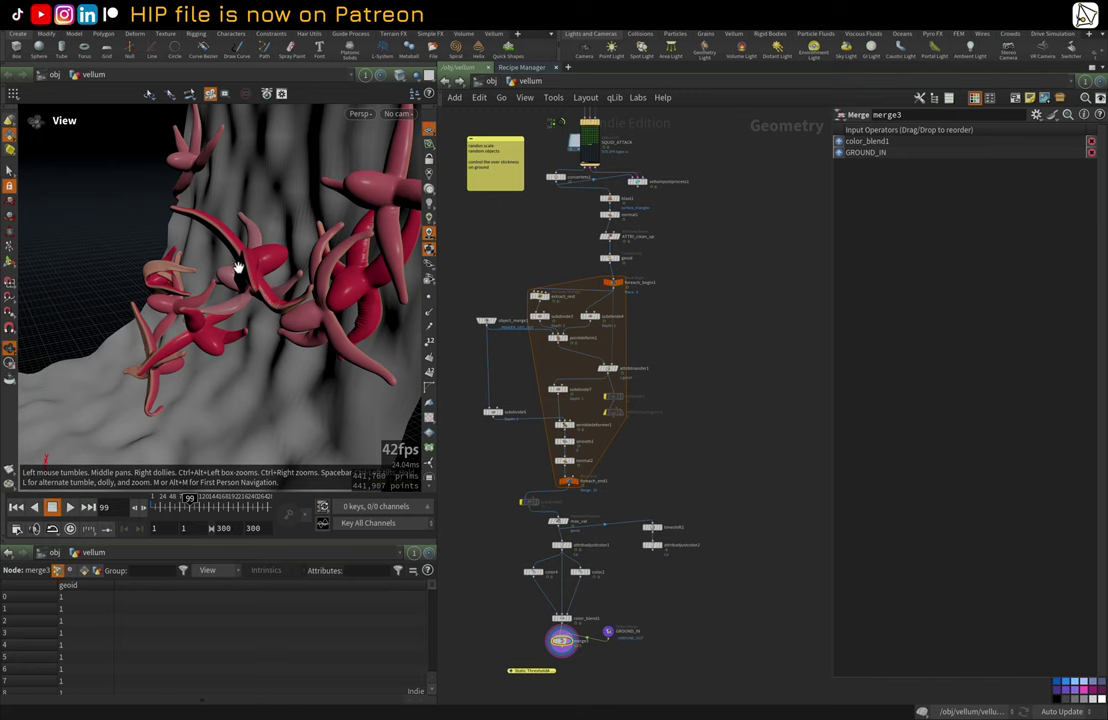
scroll(484, 594, down, 1)
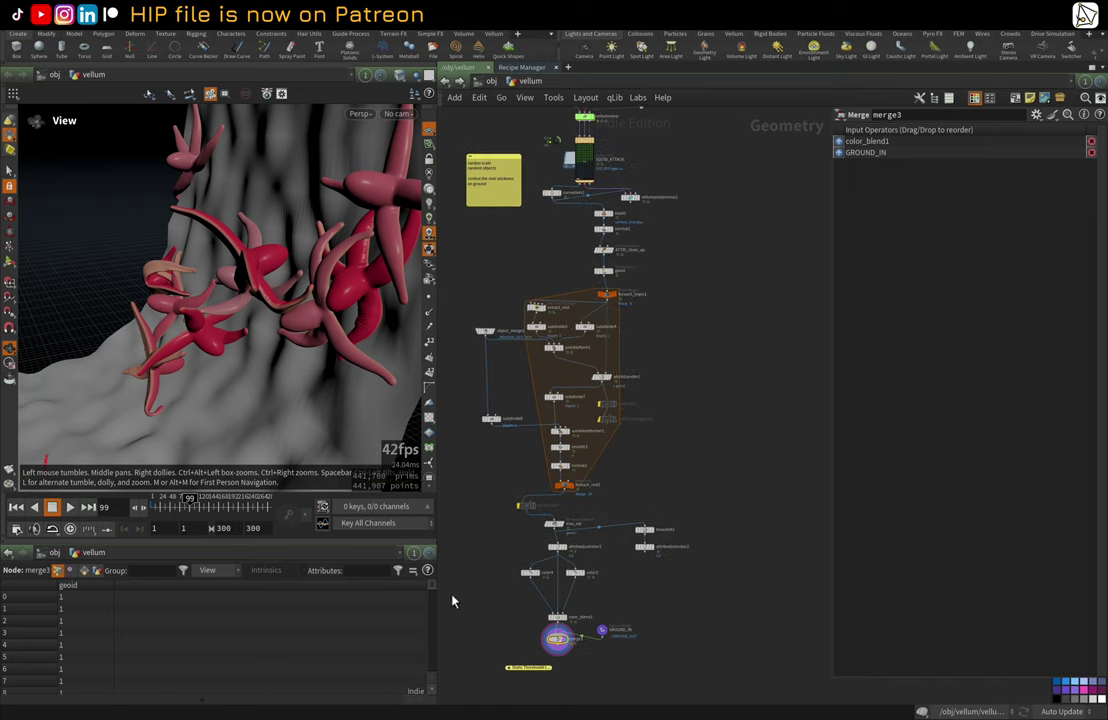
middle_drag(452, 599, 482, 460)
scroll(573, 431, up, 4)
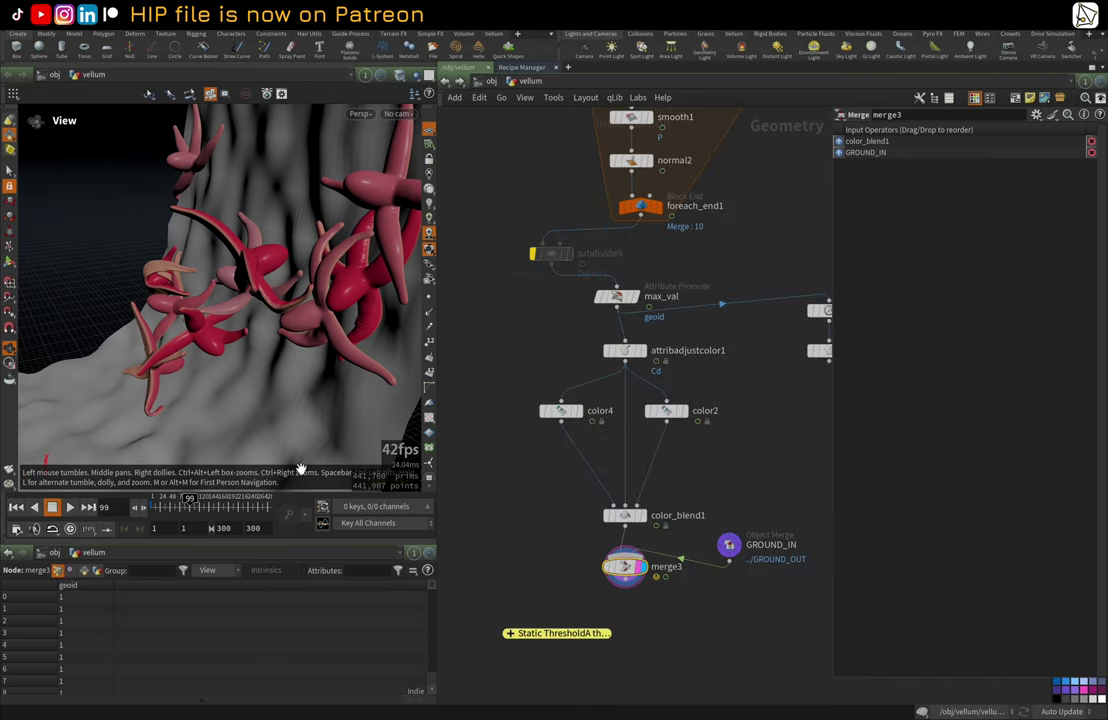
right_drag(251, 312, 323, 318)
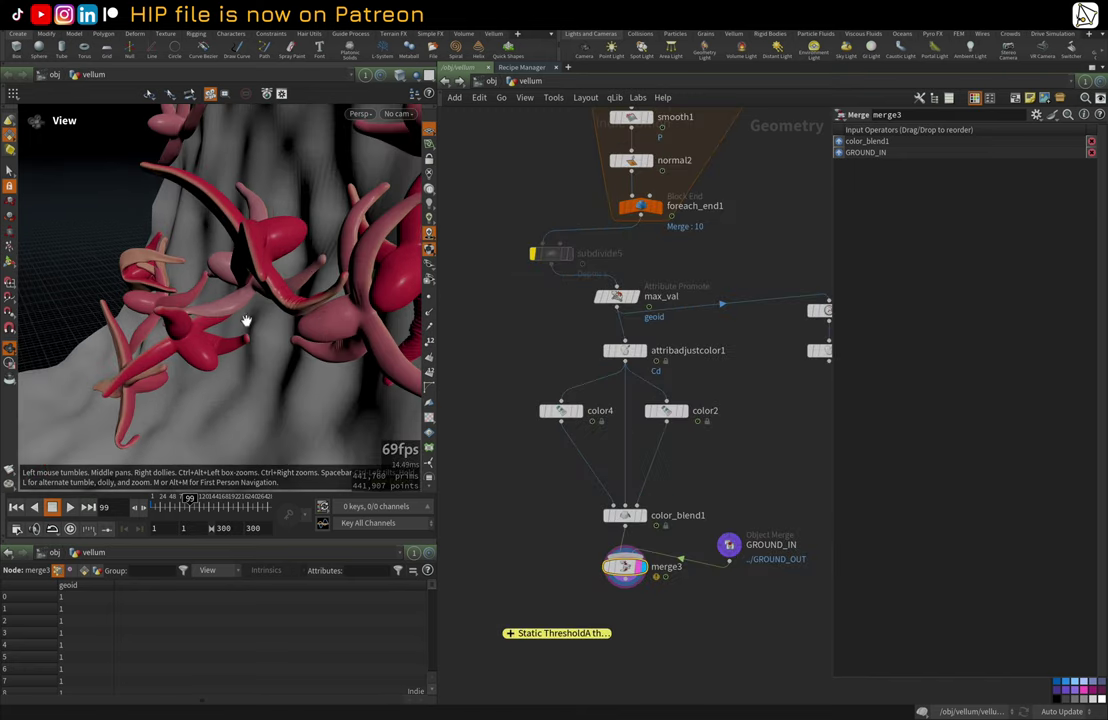
drag(255, 321, 231, 323)
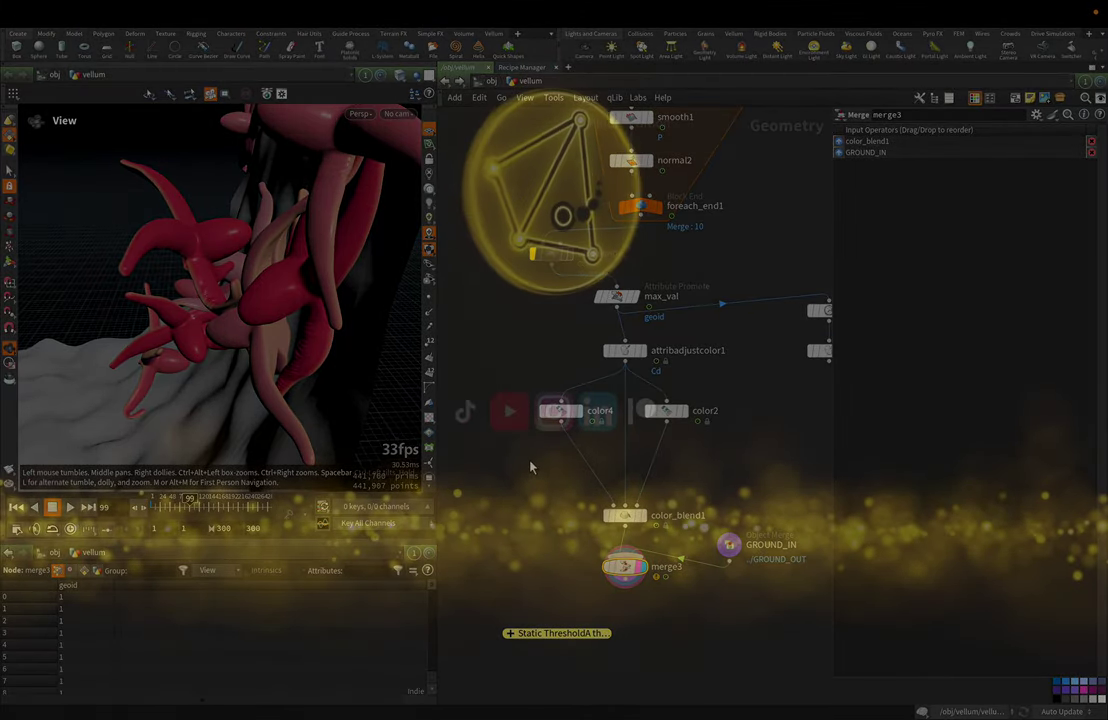